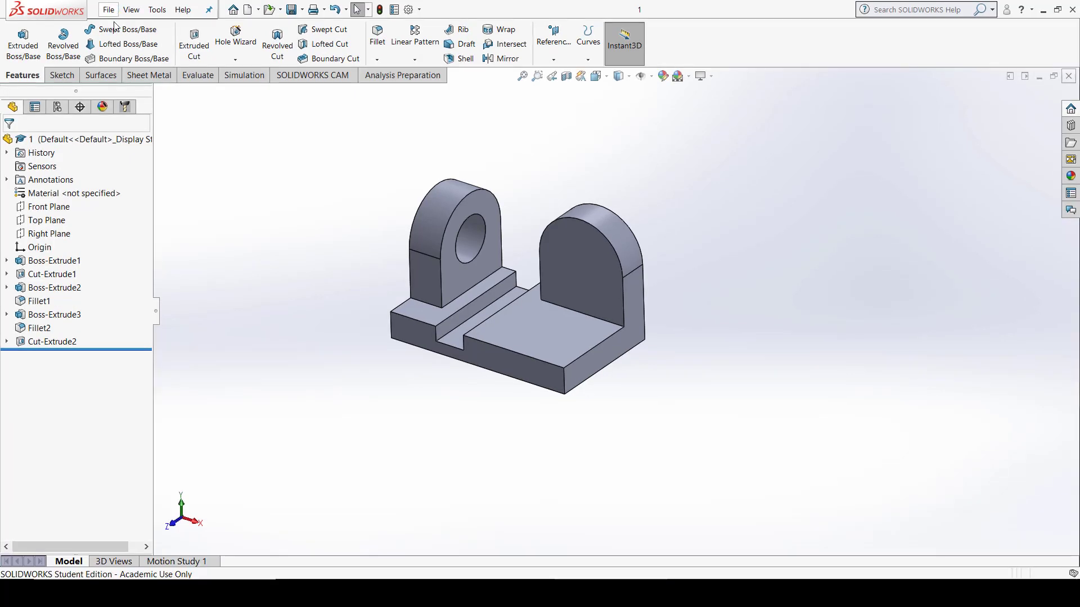
# - Close the open part and create a new Drawing document
pyautogui.click(108, 10)
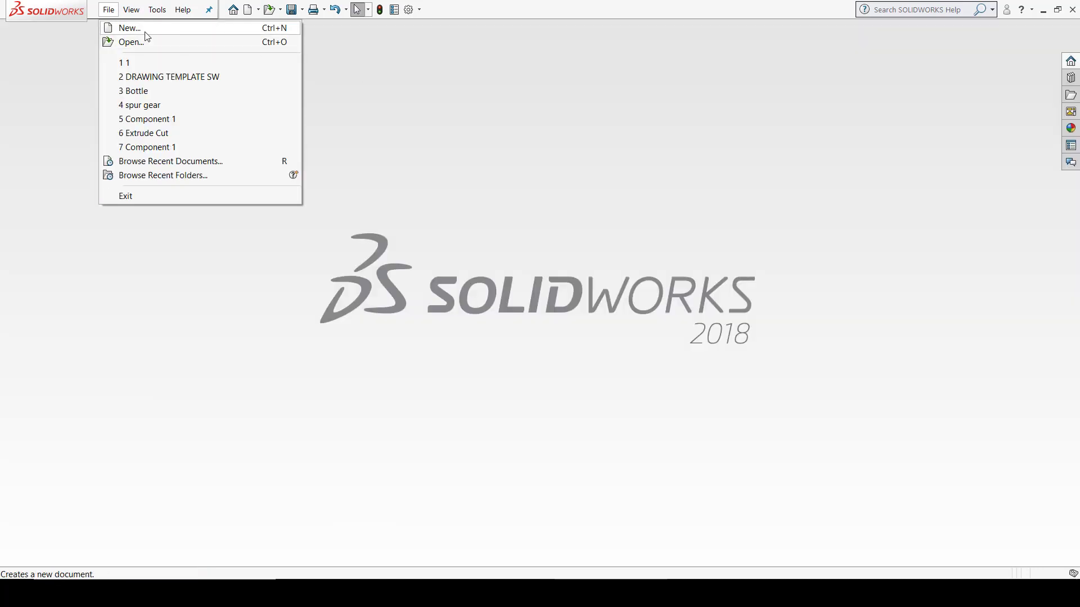
pyautogui.click(108, 9)
pyautogui.click(157, 10)
pyautogui.moveTo(112, 16)
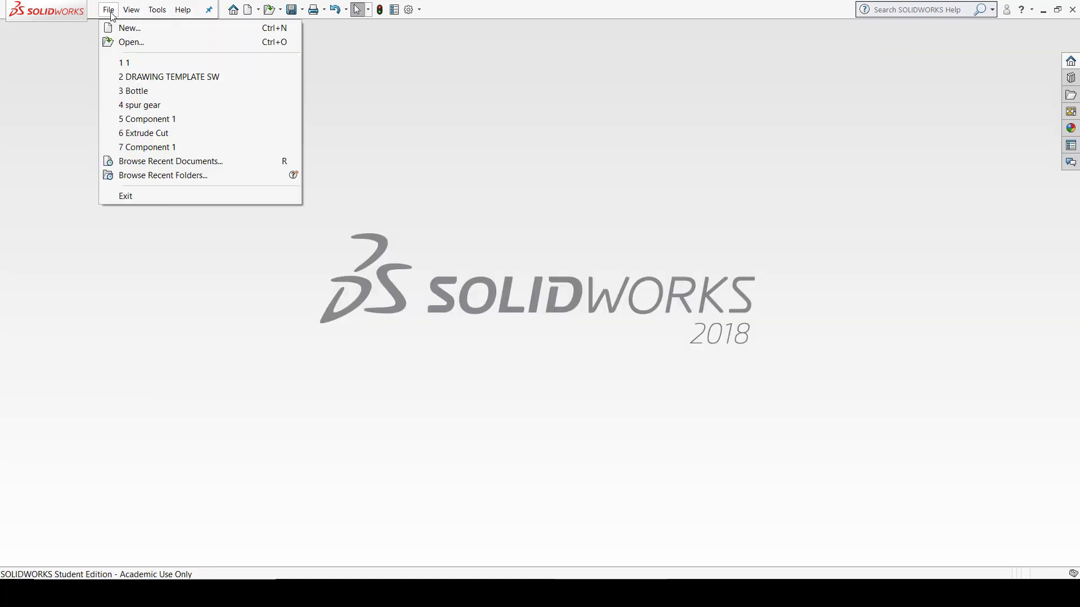
pyautogui.click(113, 28)
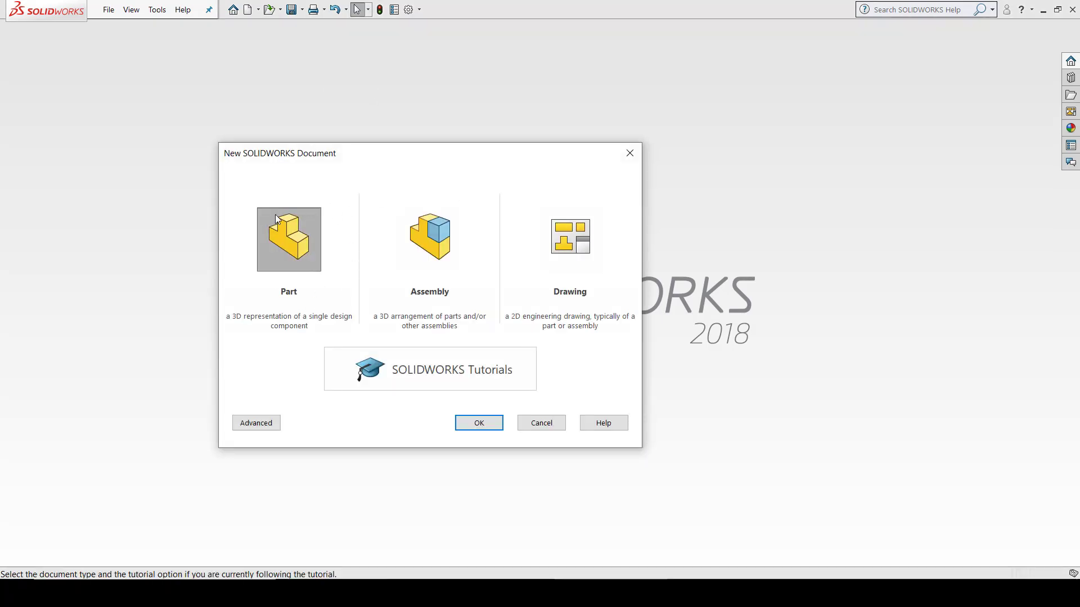
pyautogui.click(554, 237)
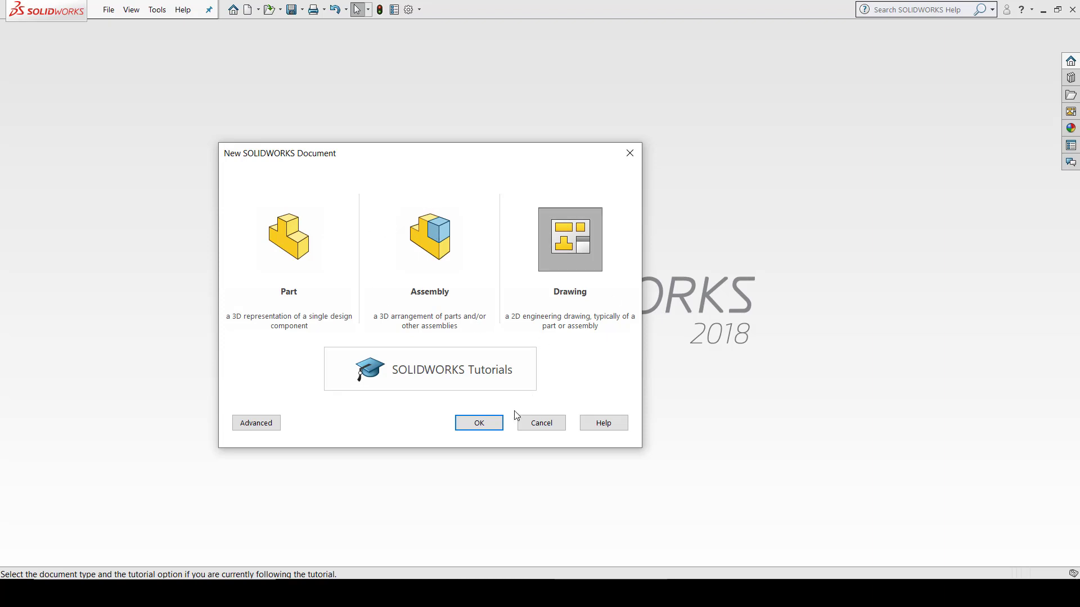
pyautogui.click(485, 426)
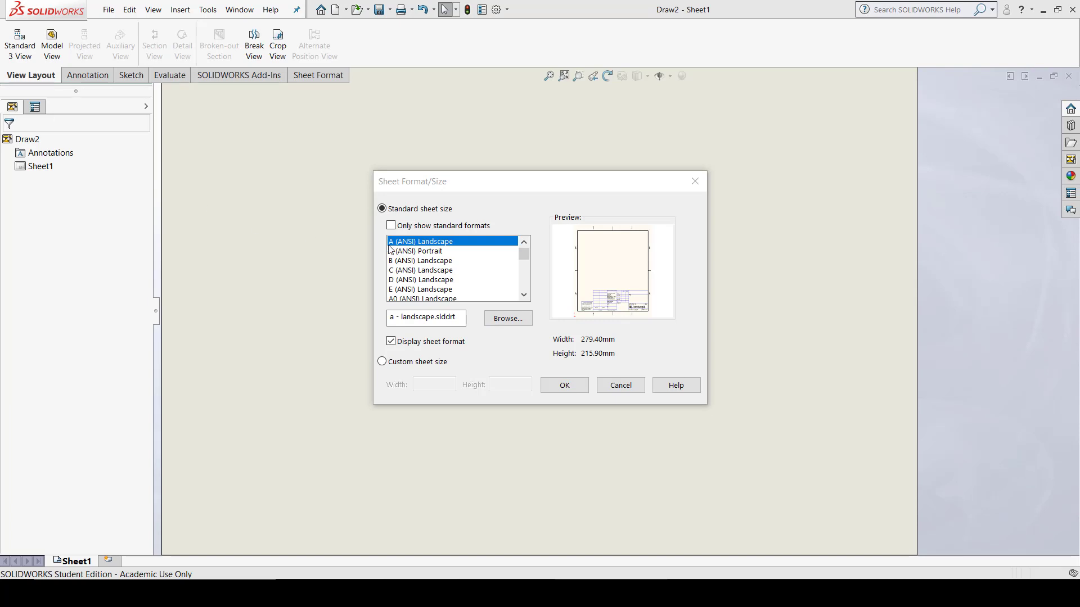
# - Look through the full list of standard sheet sizes, from the ANSI formats down to the GB formats
pyautogui.moveTo(510, 180); pyautogui.dragTo(560, 149)
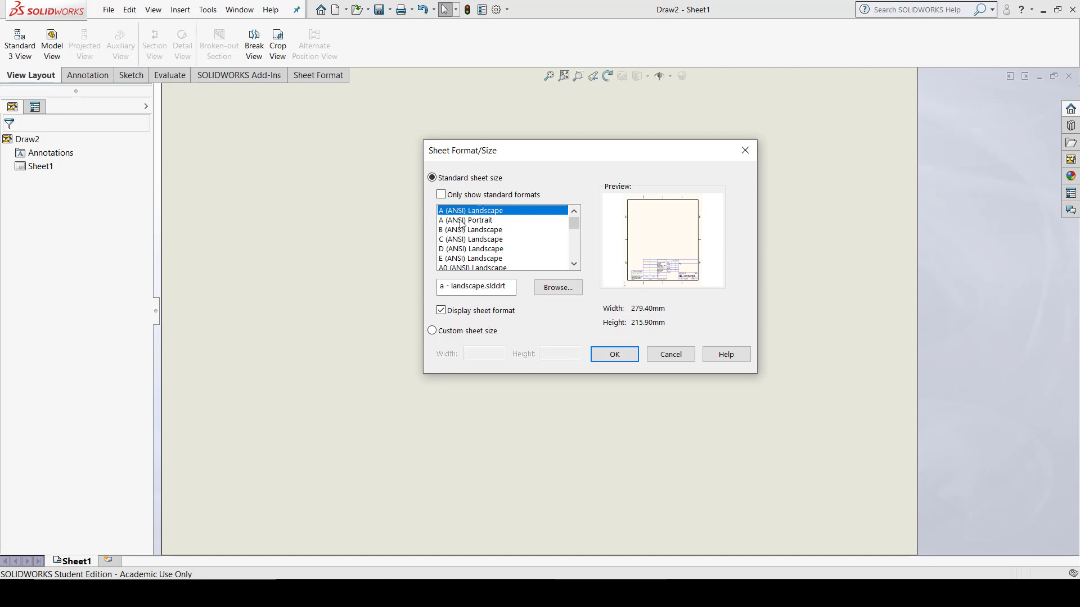
pyautogui.moveTo(573, 224)
pyautogui.mouseDown()
pyautogui.moveTo(574, 252)
pyautogui.moveTo(573, 219)
pyautogui.mouseUp()
pyautogui.scroll(-3, 439, 236)
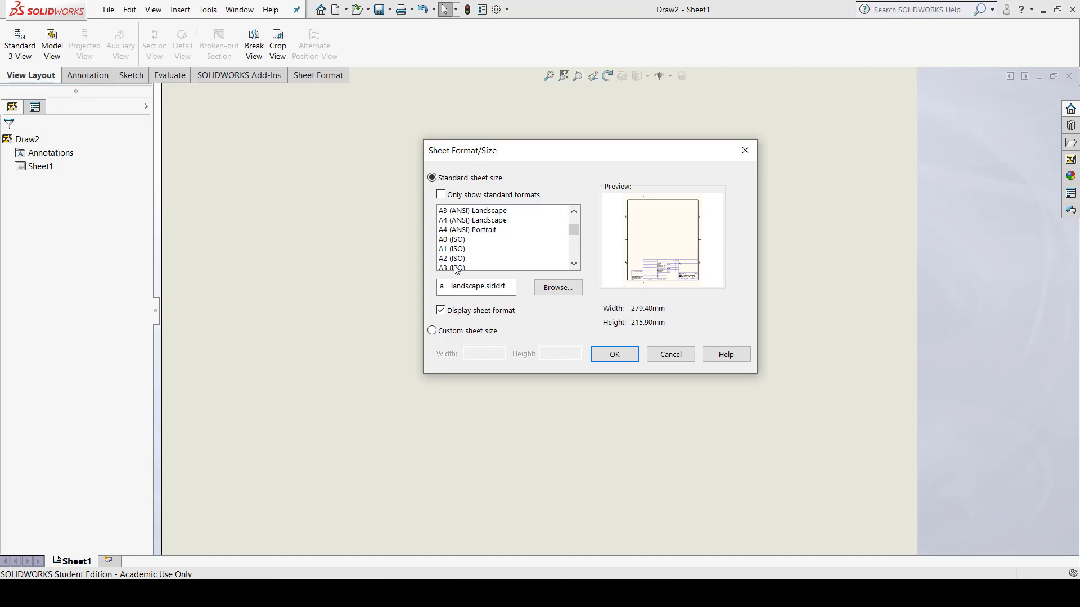
pyautogui.scroll(-1, 454, 266)
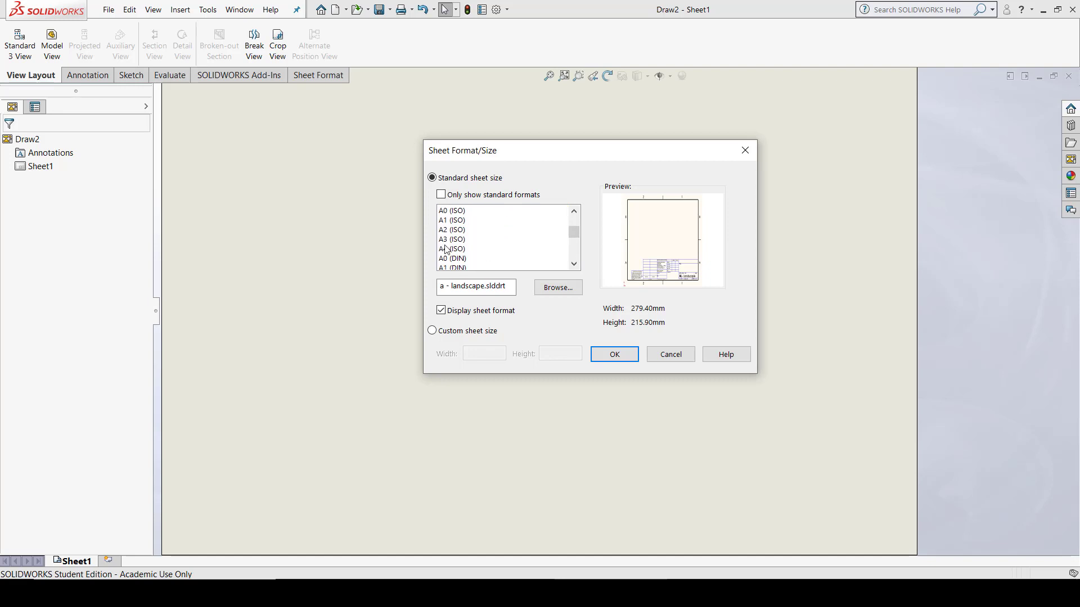
pyautogui.scroll(-2, 472, 247)
pyautogui.scroll(-3, 473, 243)
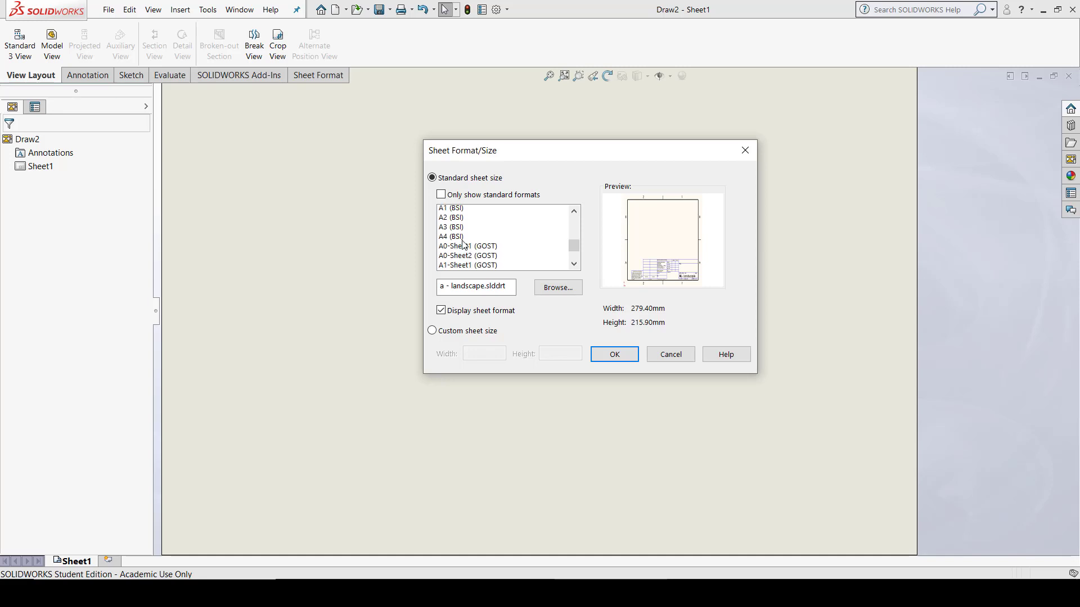
pyautogui.scroll(-4, 462, 243)
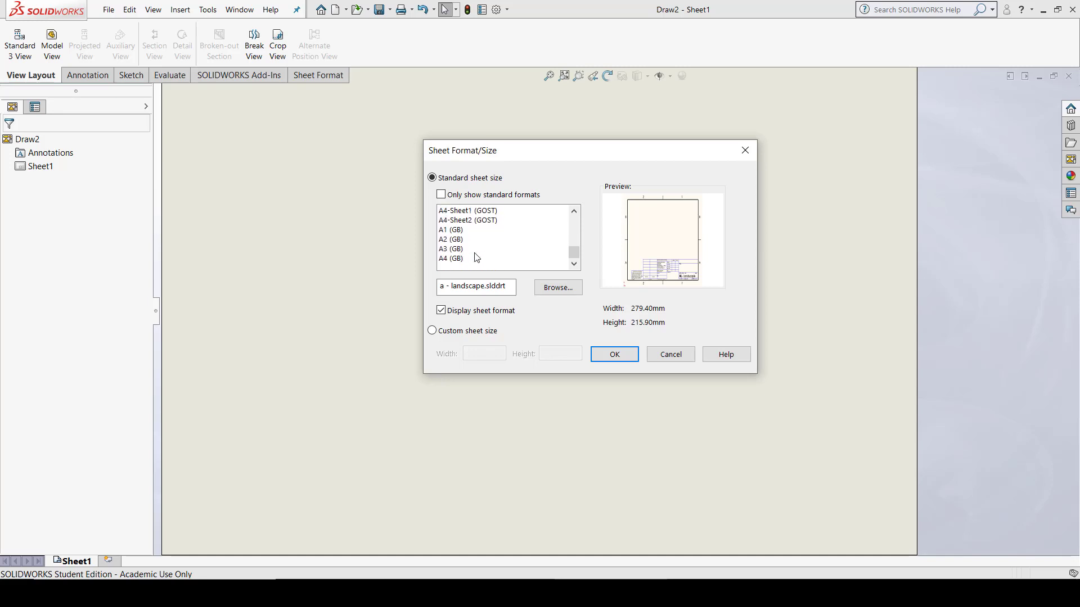
pyautogui.scroll(1, 470, 264)
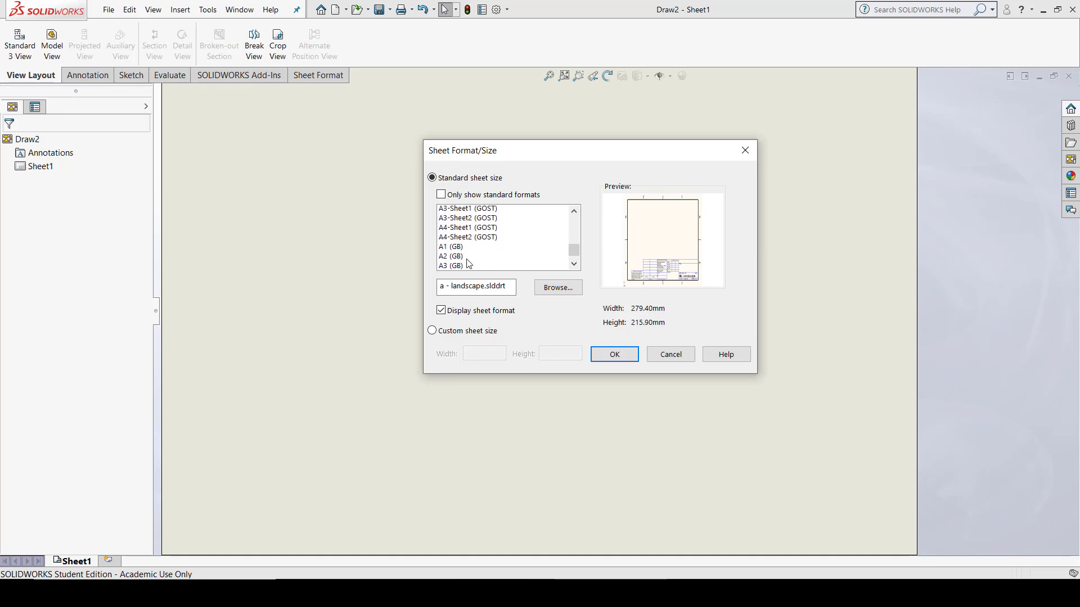
pyautogui.scroll(4, 469, 263)
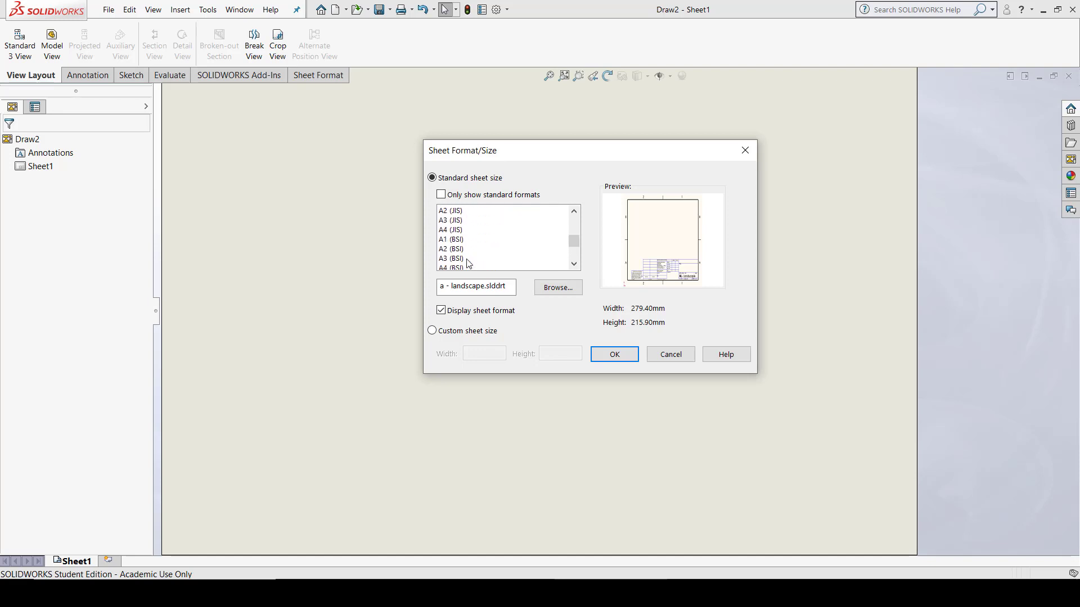
pyautogui.scroll(2, 472, 242)
# - Compare the sheet previews of A4 (DIN), A4 (ISO), A4 (ANSI) Portrait and A4 (ANSI) Landscape
pyautogui.click(465, 240)
pyautogui.scroll(3, 472, 240)
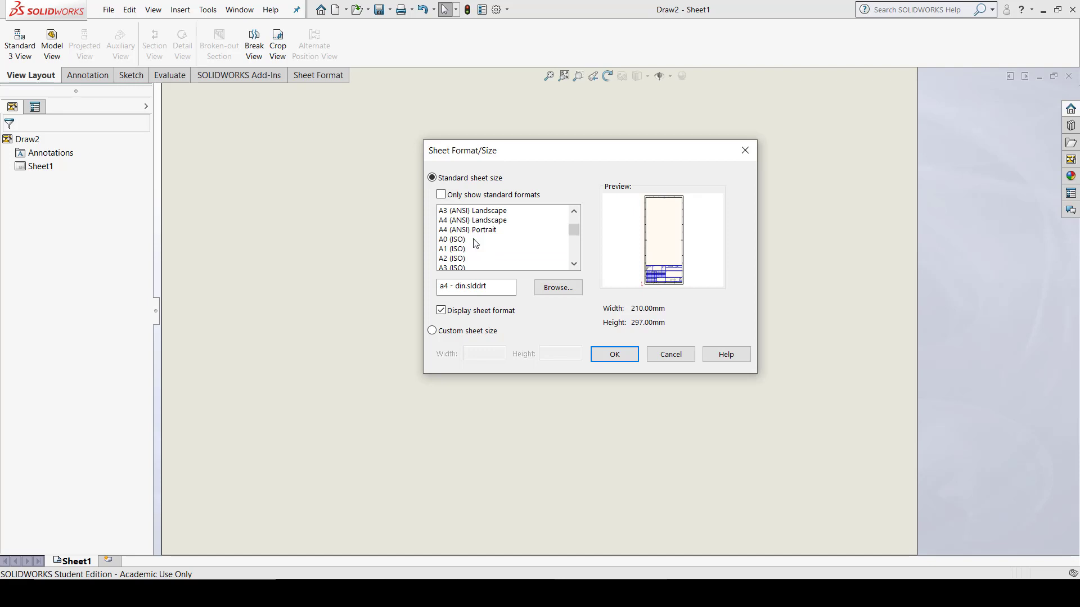
pyautogui.scroll(1, 472, 240)
pyautogui.click(474, 250)
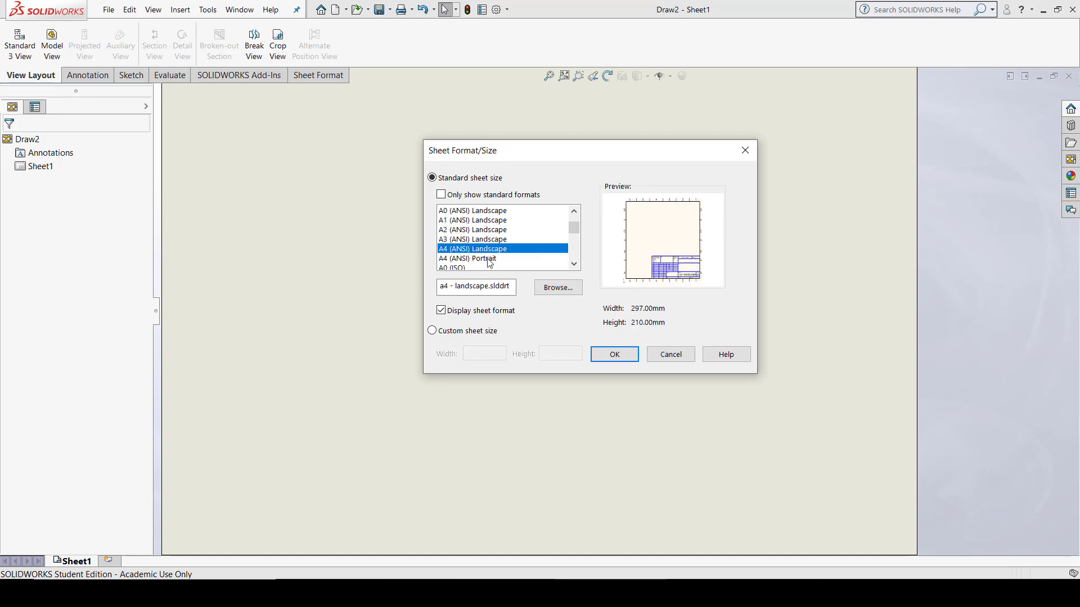
pyautogui.scroll(-2, 484, 262)
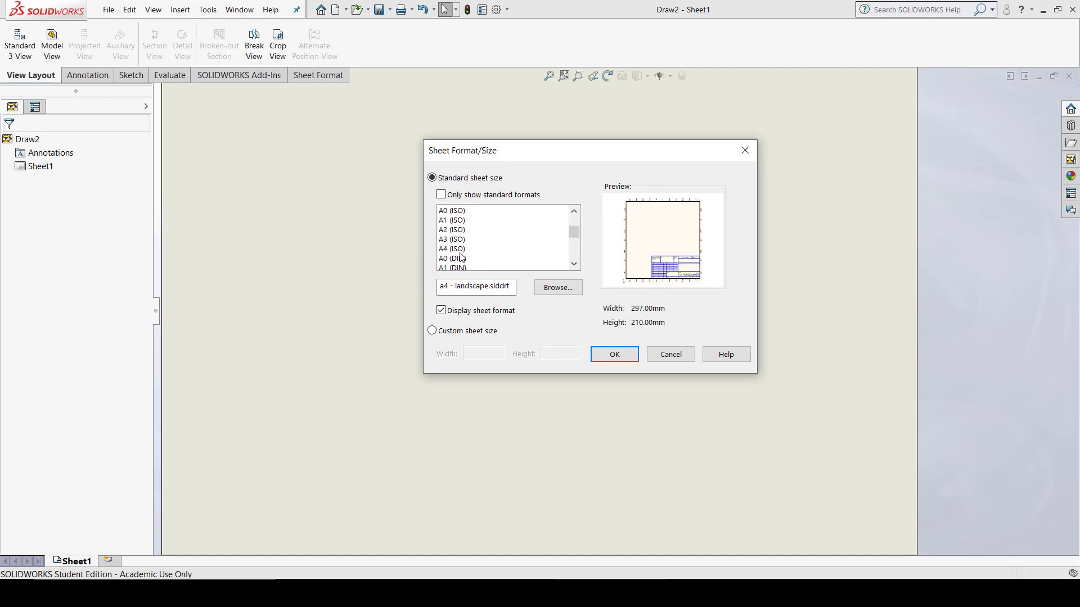
pyautogui.click(461, 249)
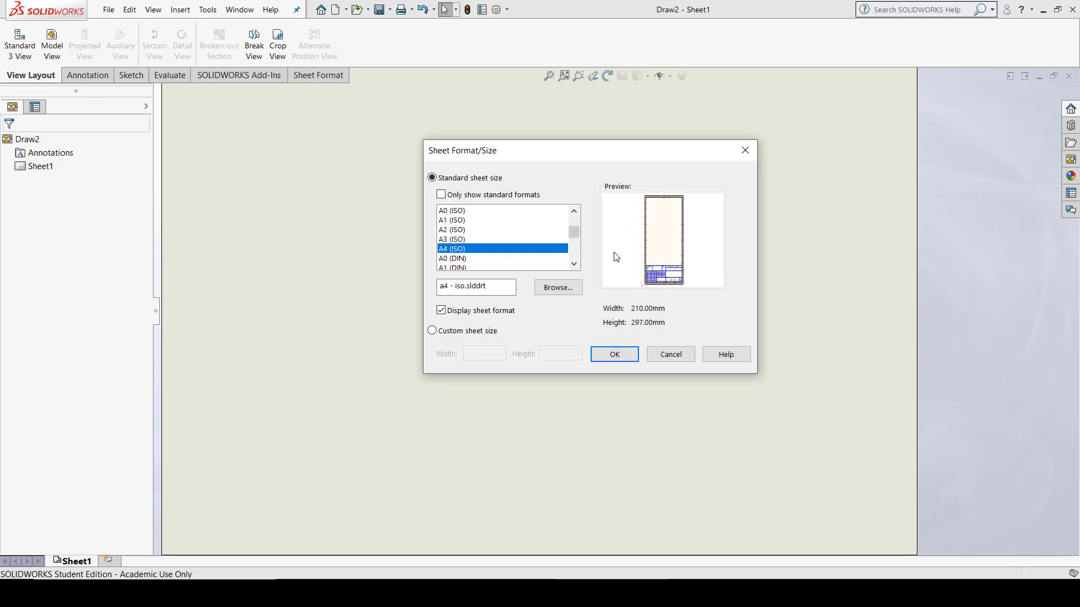
pyautogui.scroll(1, 459, 261)
pyautogui.scroll(1, 458, 261)
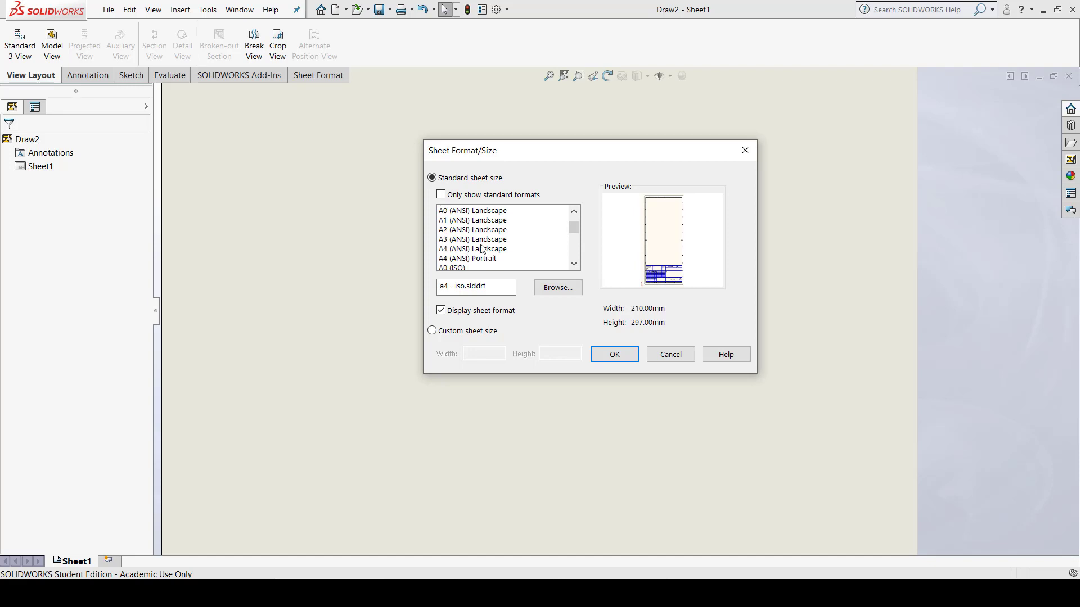
pyautogui.click(465, 258)
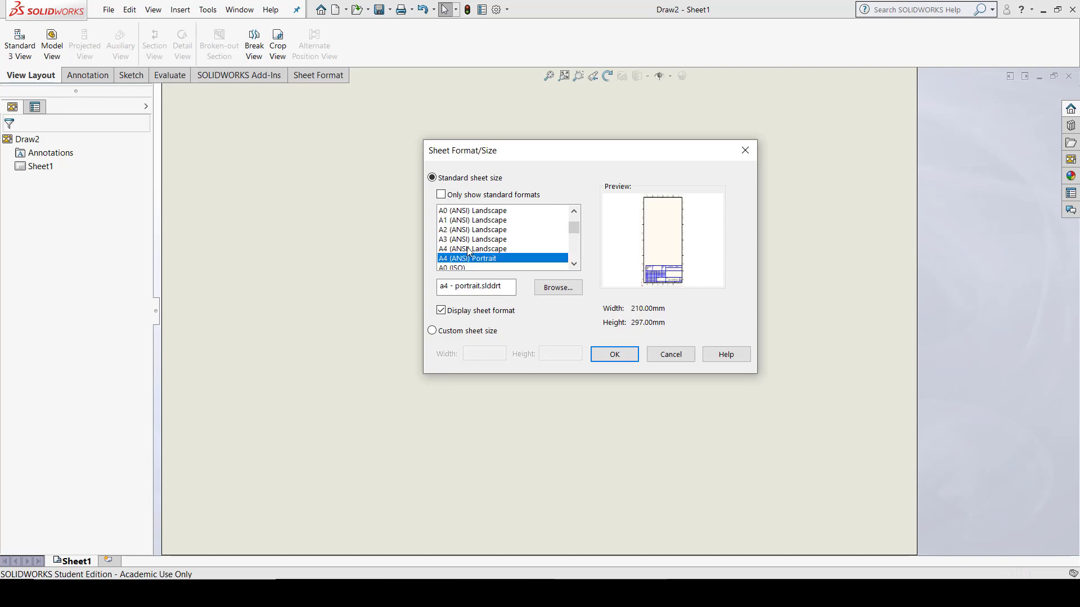
pyautogui.click(468, 249)
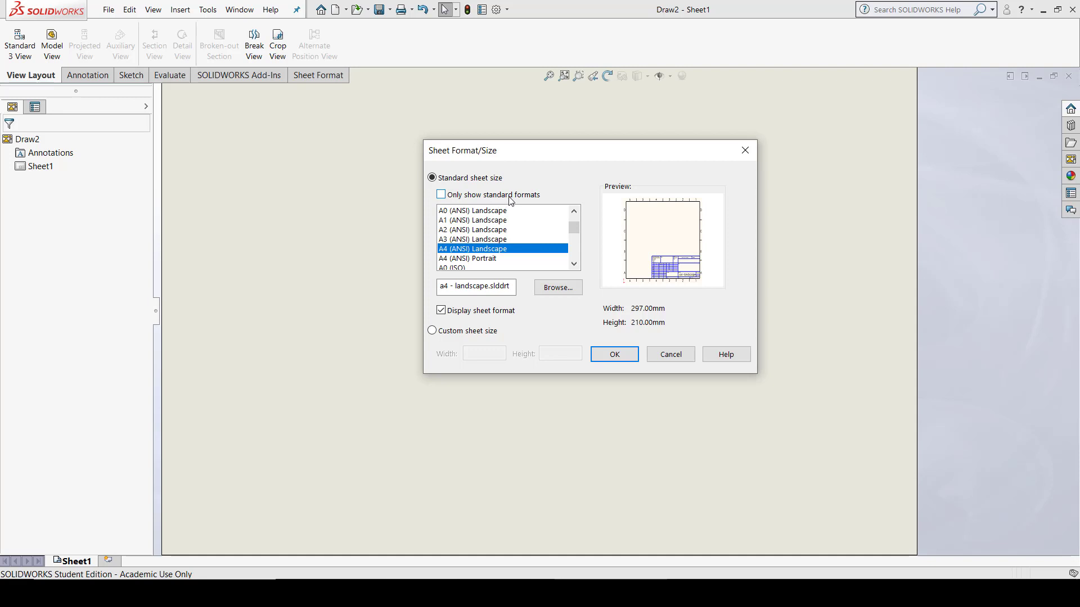
# - Limit the list to standard formats only and preview the ISO sheet sizes from A0 to A4
pyautogui.click(455, 197)
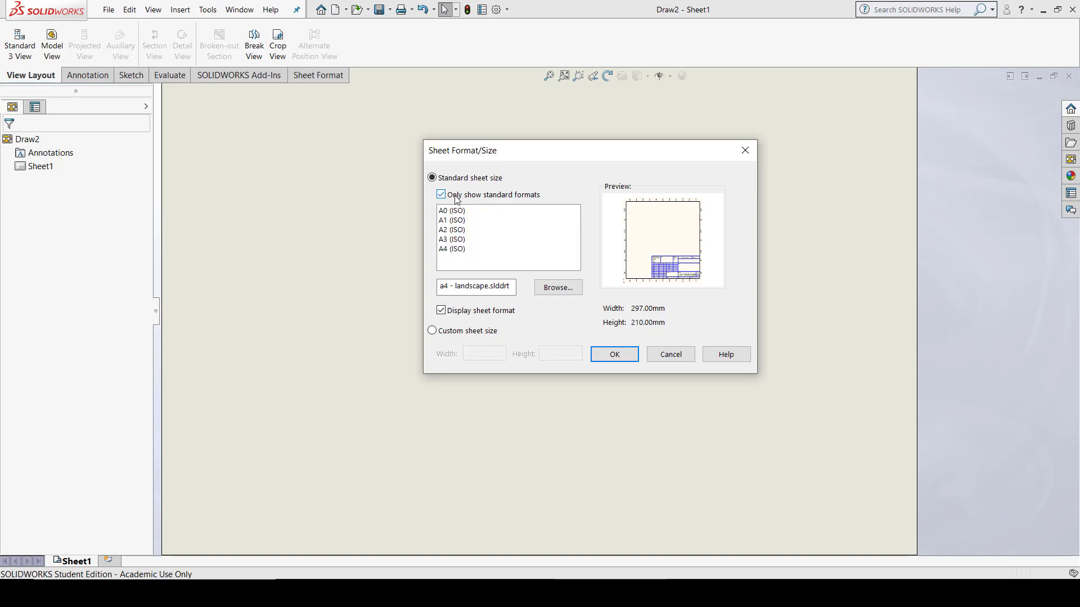
pyautogui.click(452, 249)
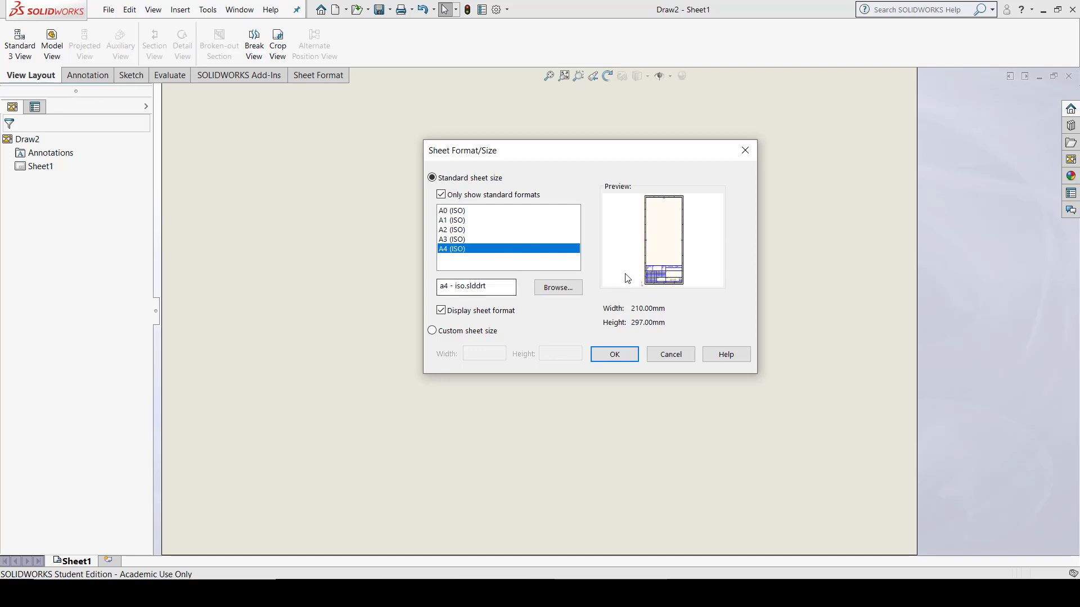
pyautogui.click(452, 239)
pyautogui.click(452, 230)
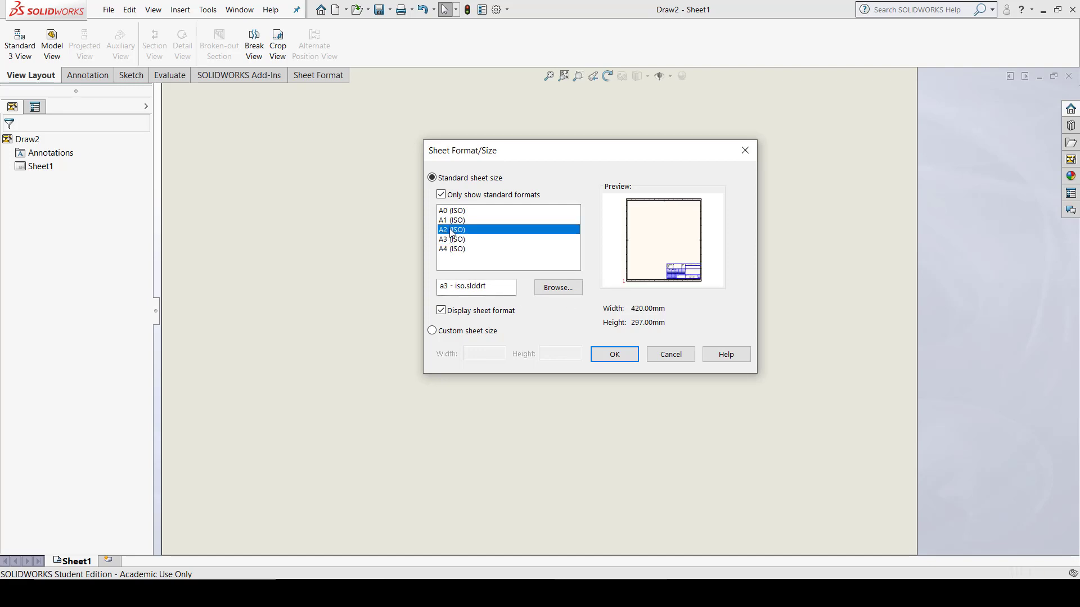
pyautogui.click(453, 219)
pyautogui.click(454, 211)
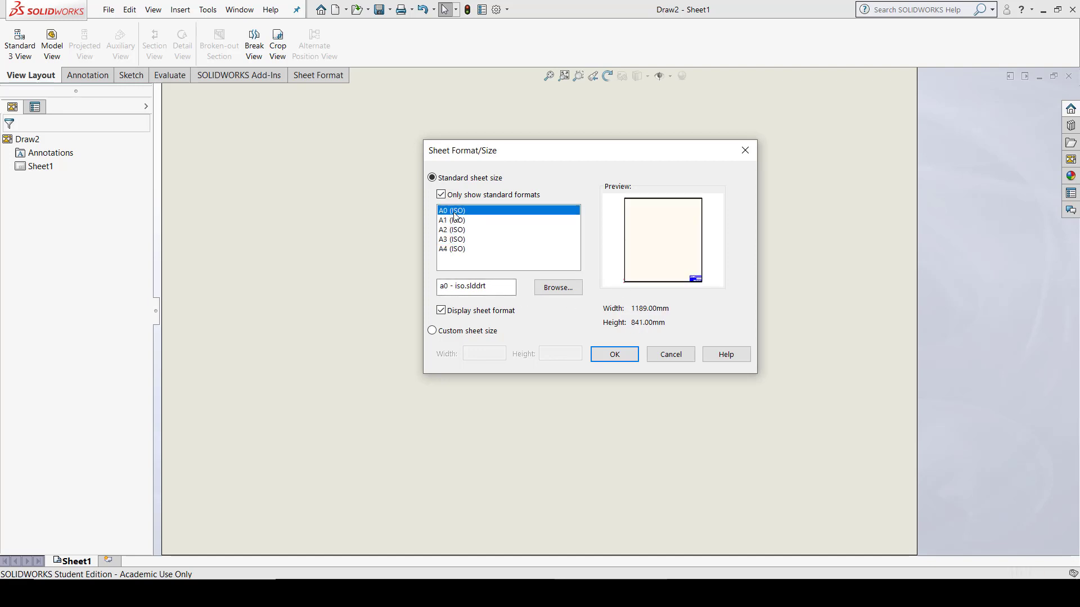
pyautogui.click(455, 221)
pyautogui.click(453, 230)
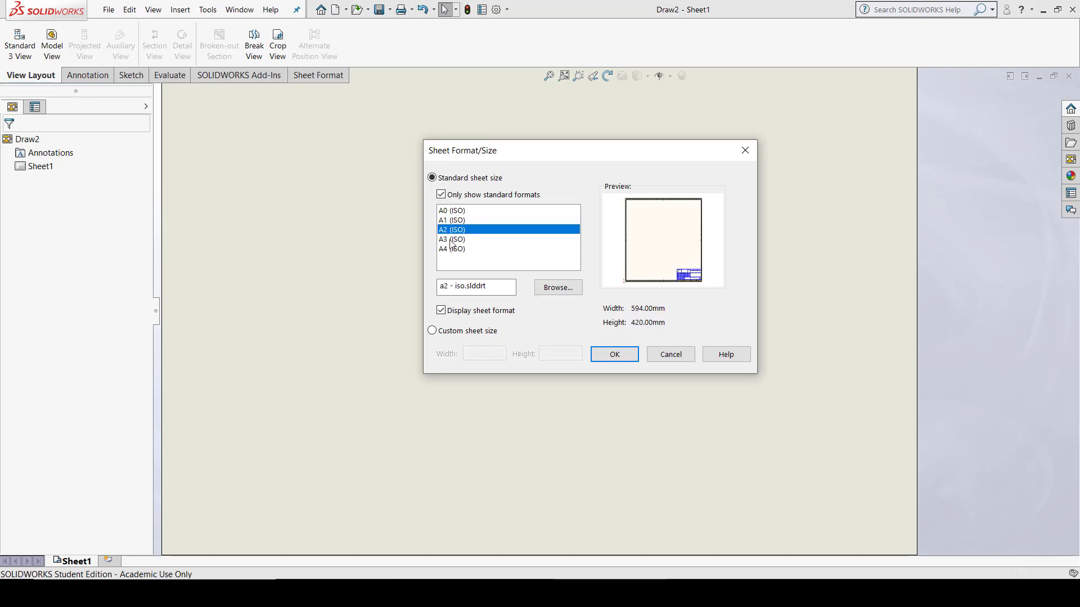
pyautogui.click(452, 239)
pyautogui.click(452, 249)
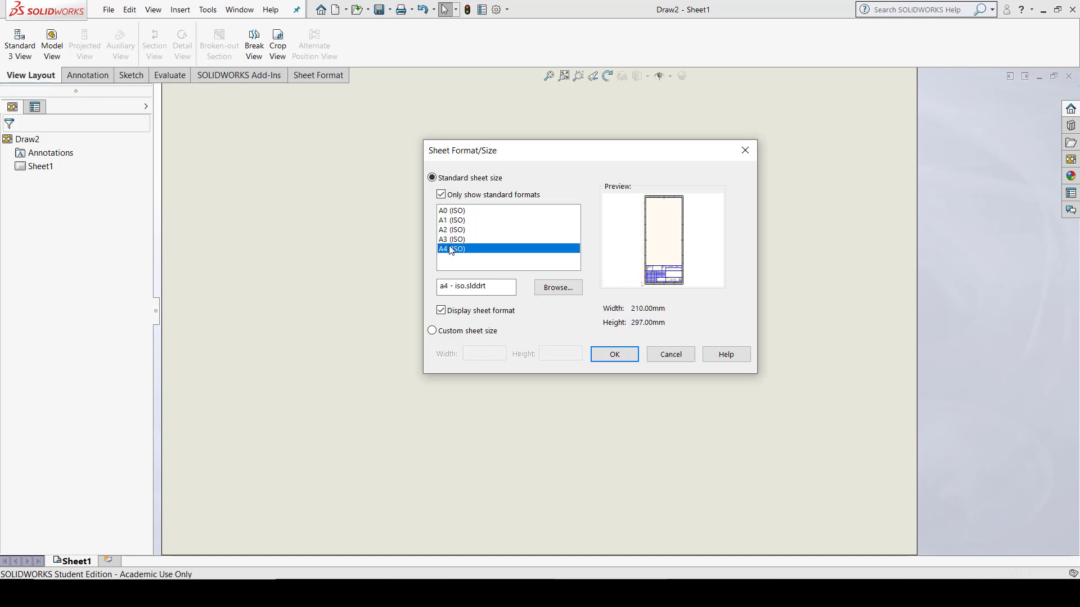
# - List all sheet formats again and create the drawing sheet as A4 (ANSI) Landscape
pyautogui.click(441, 194)
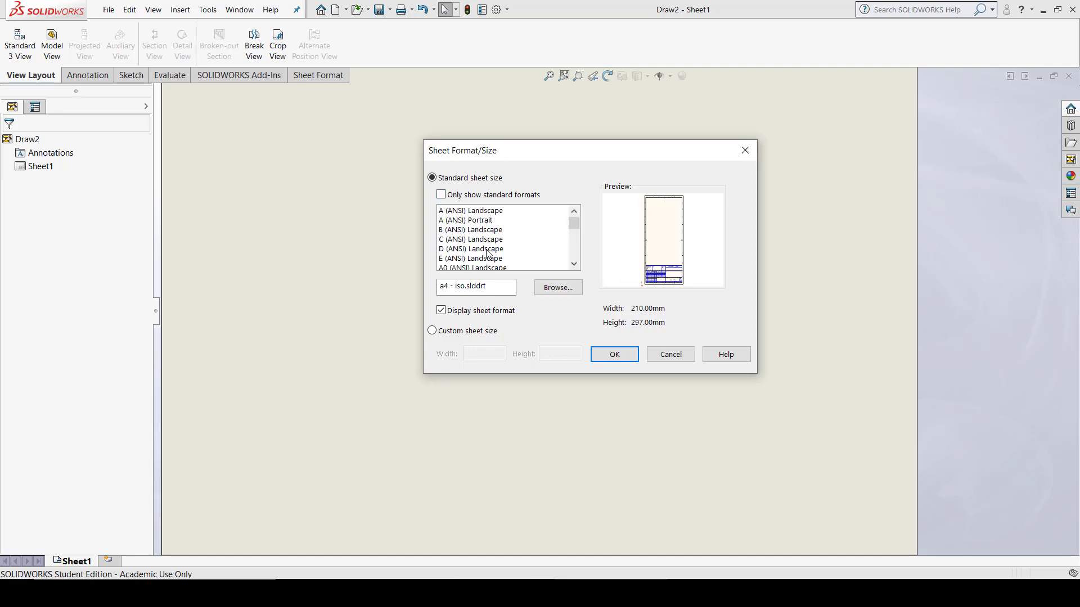
pyautogui.scroll(-5, 487, 253)
pyautogui.scroll(3, 488, 253)
pyautogui.scroll(-3, 488, 253)
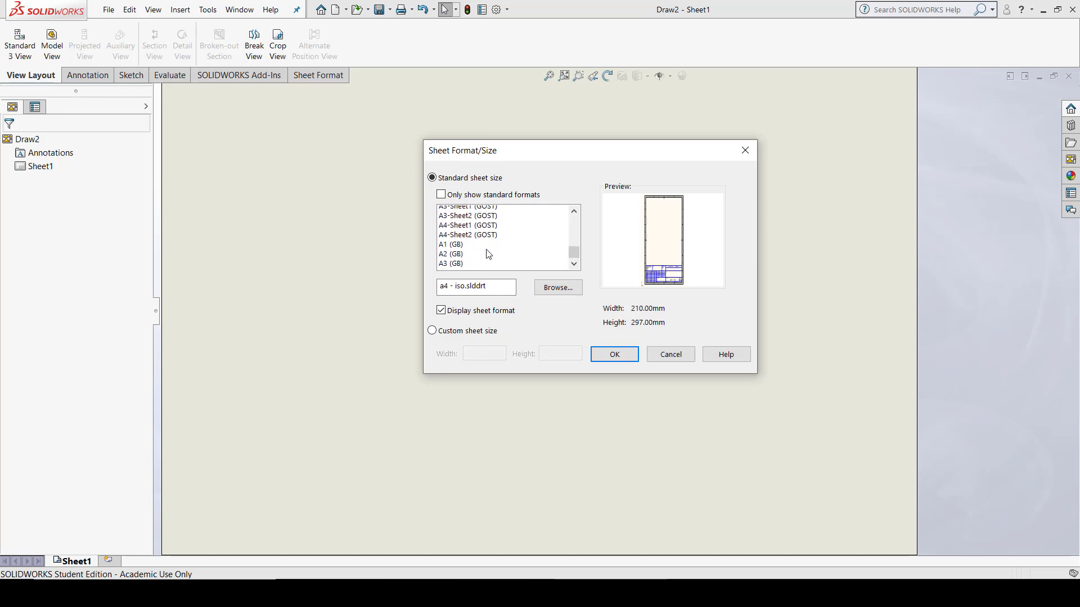
pyautogui.scroll(3, 488, 254)
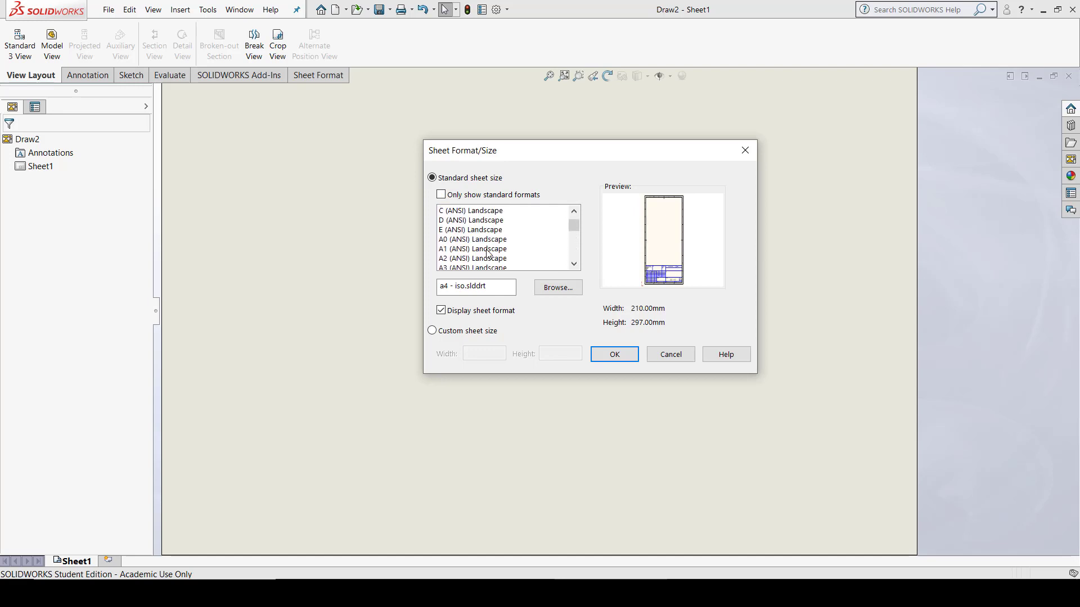
pyautogui.scroll(1, 488, 254)
pyautogui.scroll(-2, 487, 253)
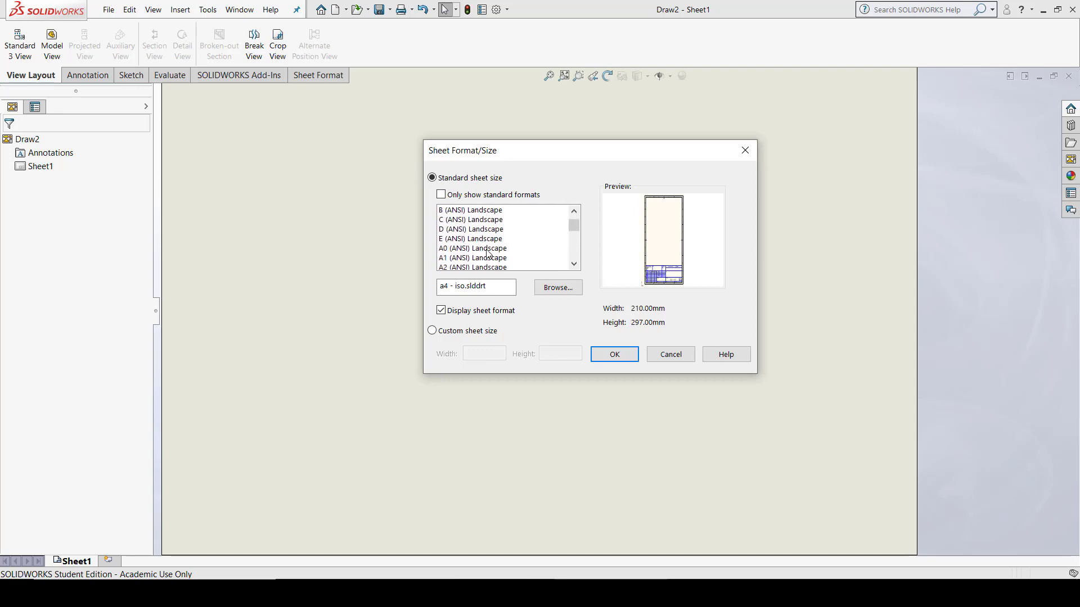
pyautogui.click(488, 251)
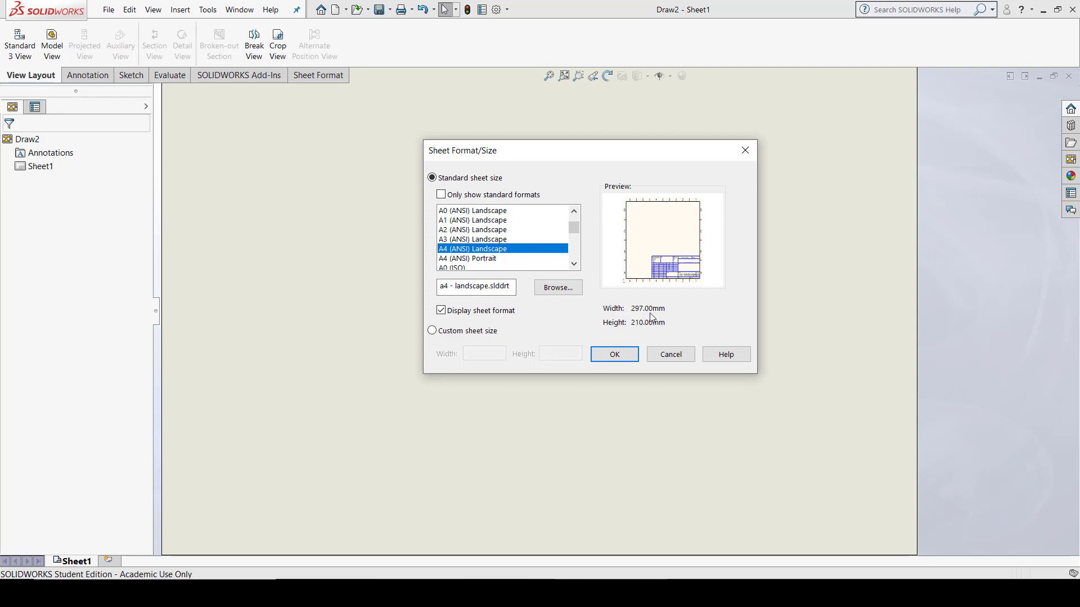
pyautogui.click(625, 355)
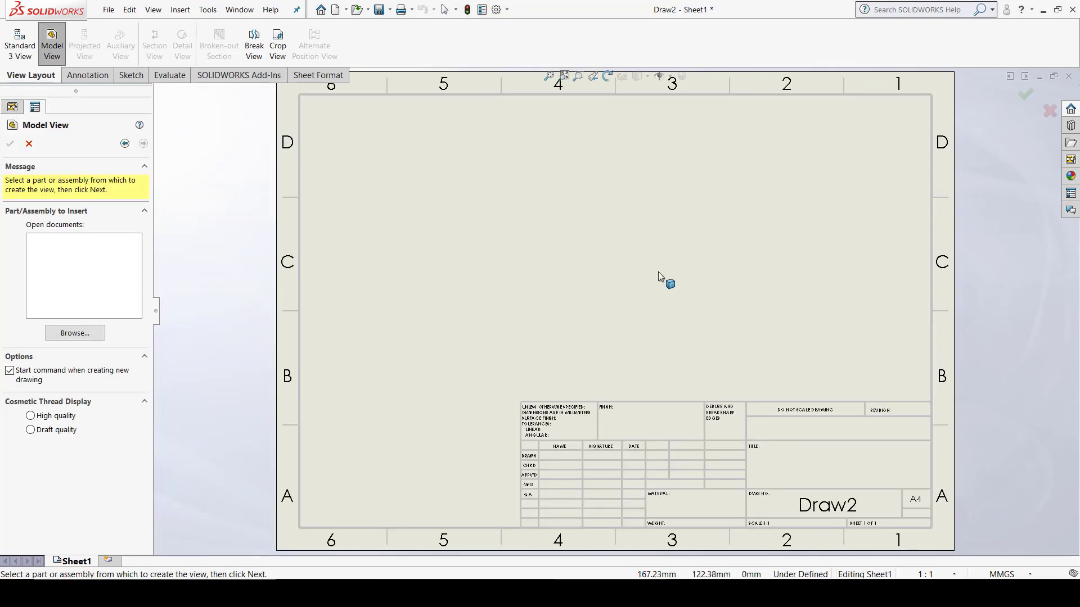
# - Load part file 1 from the Desktop as the model for the drawing view
pyautogui.press('f')
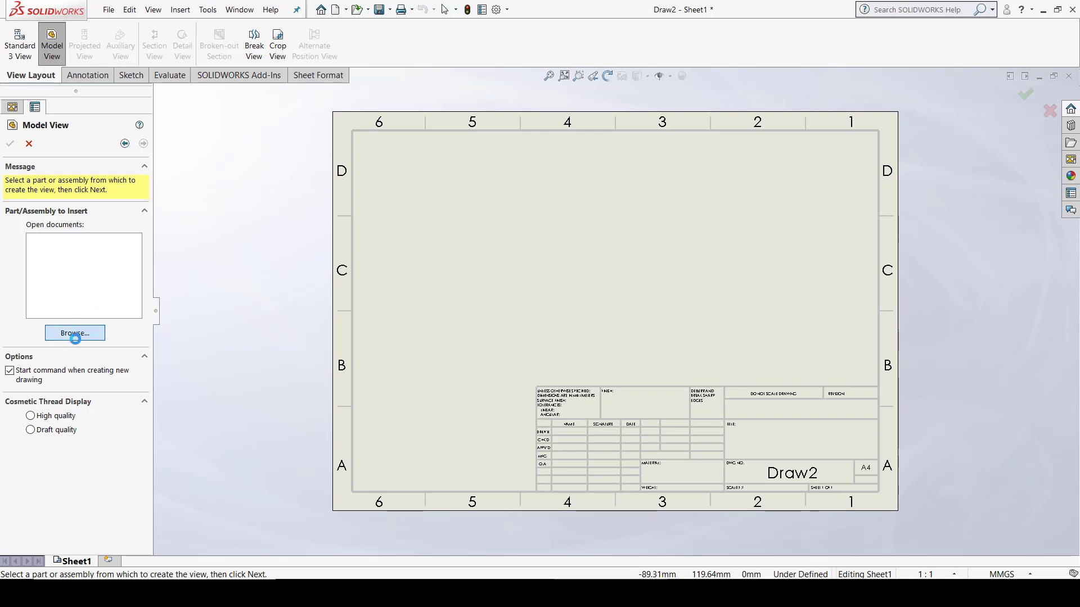
pyautogui.click(90, 333)
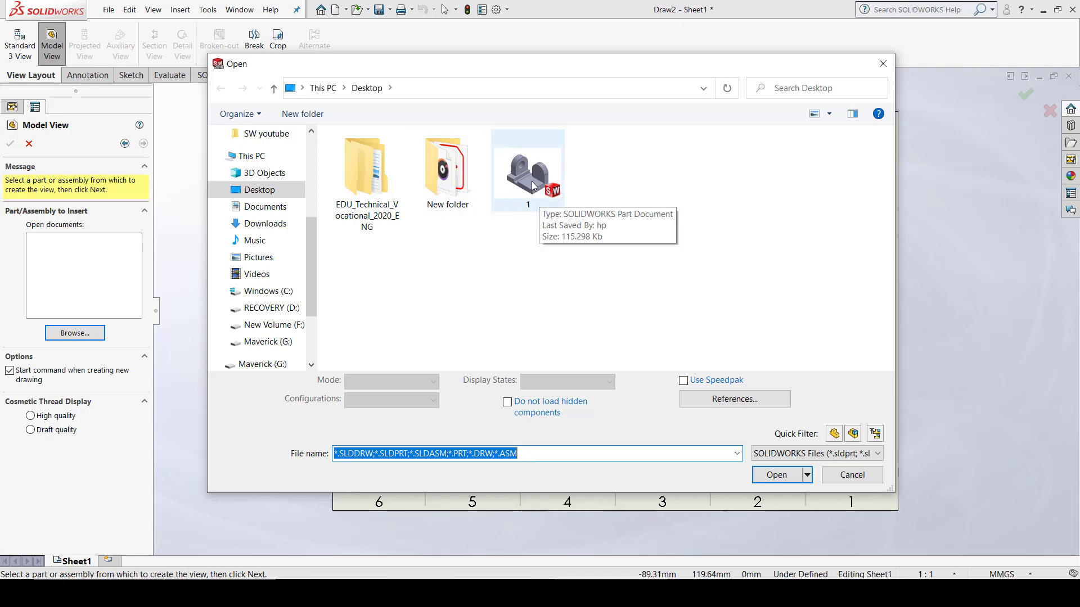
pyautogui.click(537, 175)
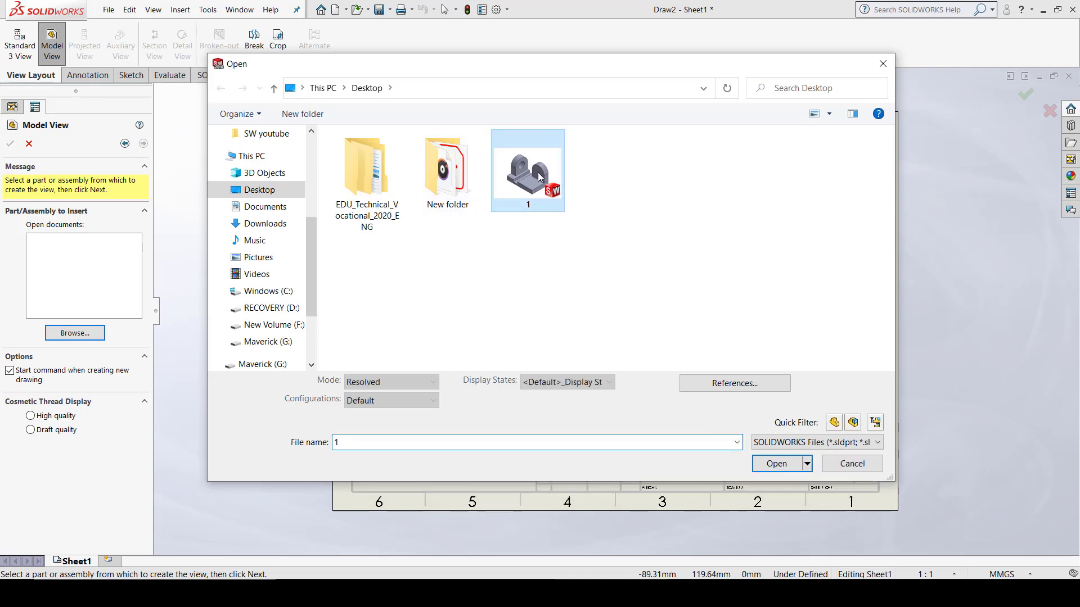
pyautogui.click(794, 464)
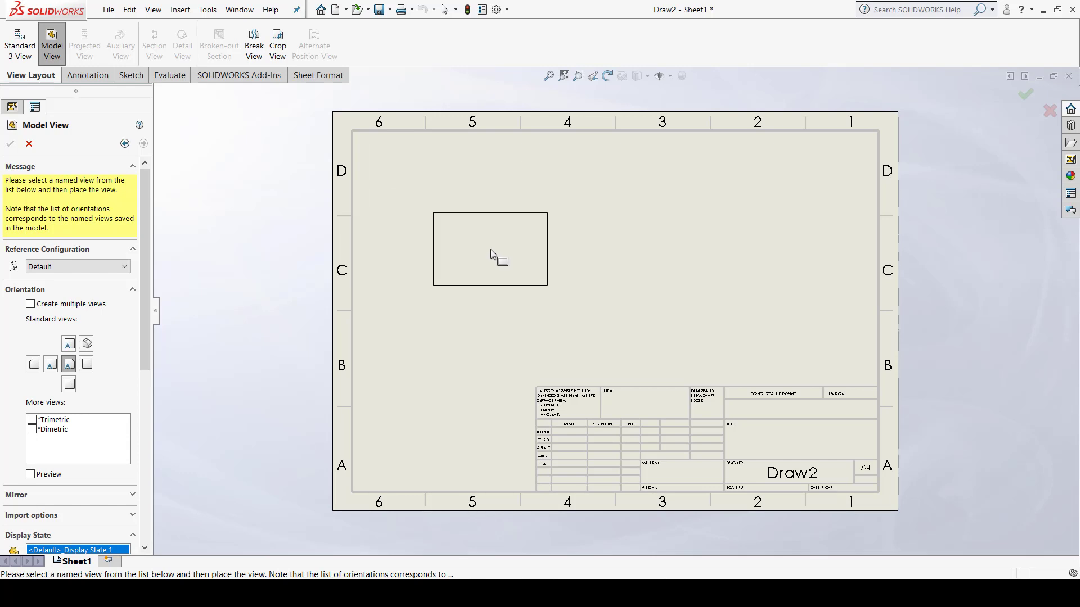
# - Place the front view of part 1 in the sheet's upper-left area, with projected side, top and isometric views
pyautogui.click(488, 249)
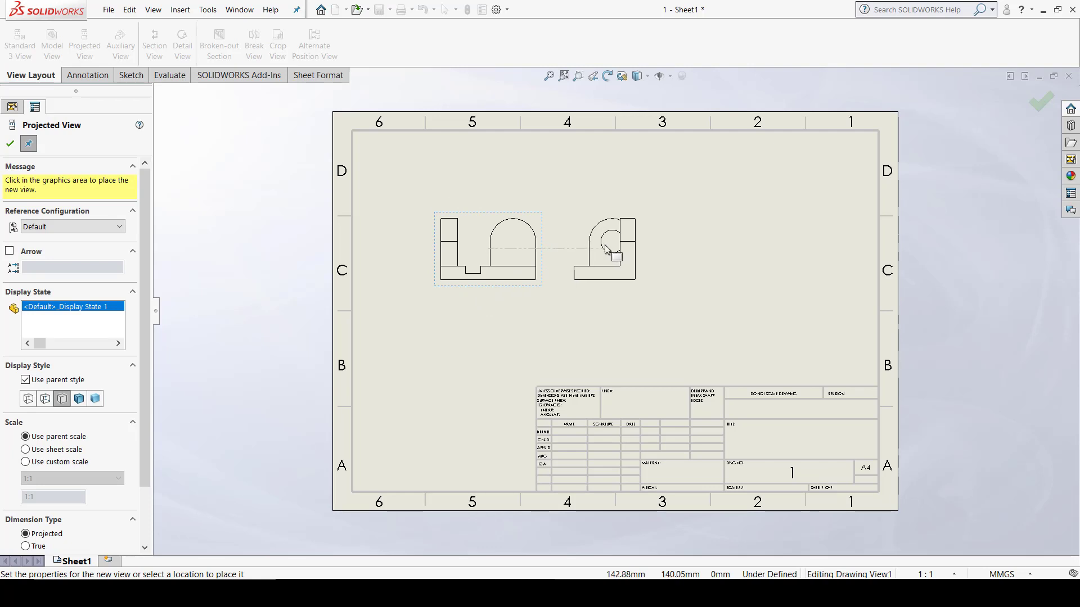
pyautogui.click(604, 247)
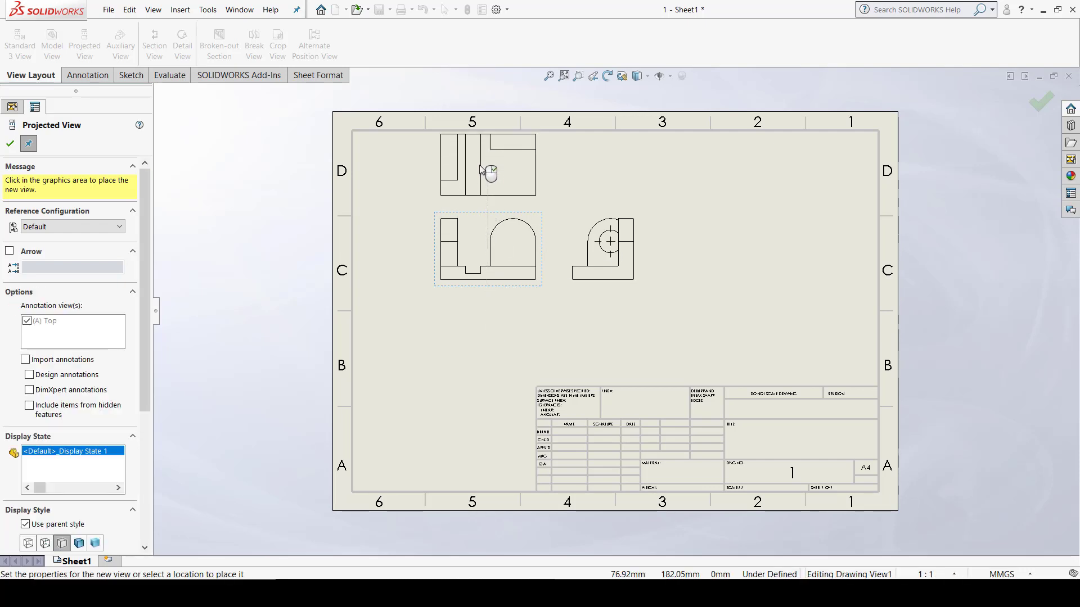
pyautogui.click(481, 169)
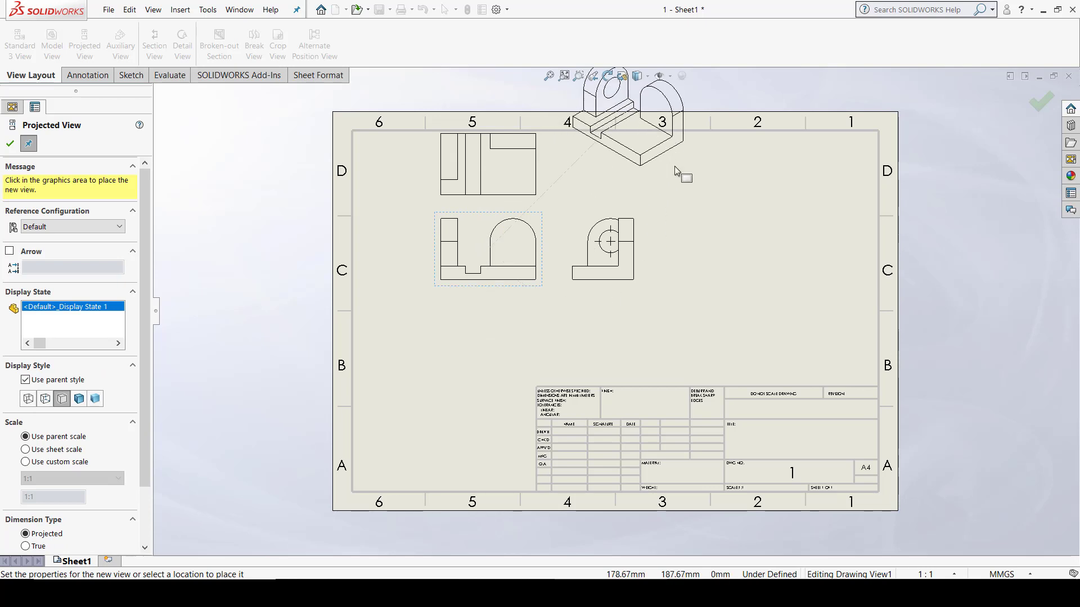
pyautogui.moveTo(664, 175); pyautogui.dragTo(622, 244, button='middle')
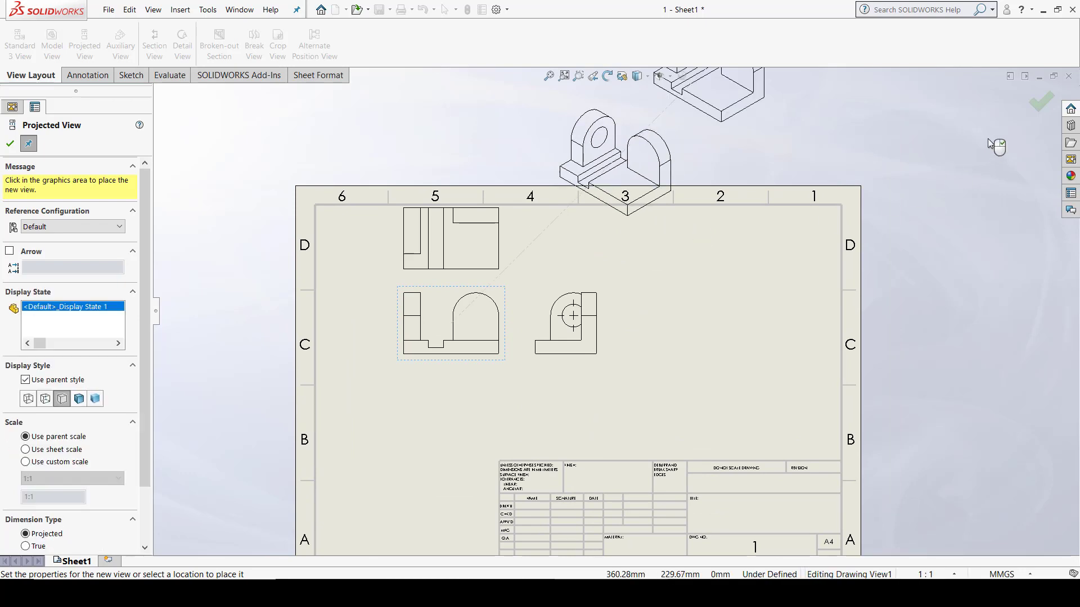
pyautogui.click(1044, 103)
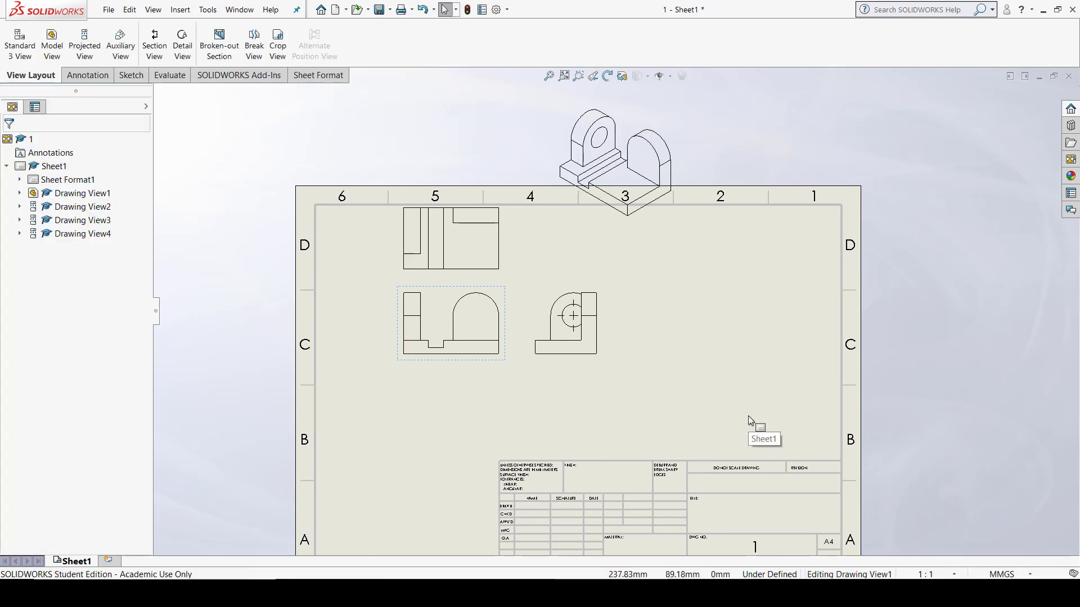
# - Move the isometric view above the title block, shift the front view lower on the sheet, and bring the top view closer to it
pyautogui.moveTo(632, 227)
pyautogui.mouseDown()
pyautogui.moveTo(723, 398)
pyautogui.moveTo(765, 432)
pyautogui.mouseUp()
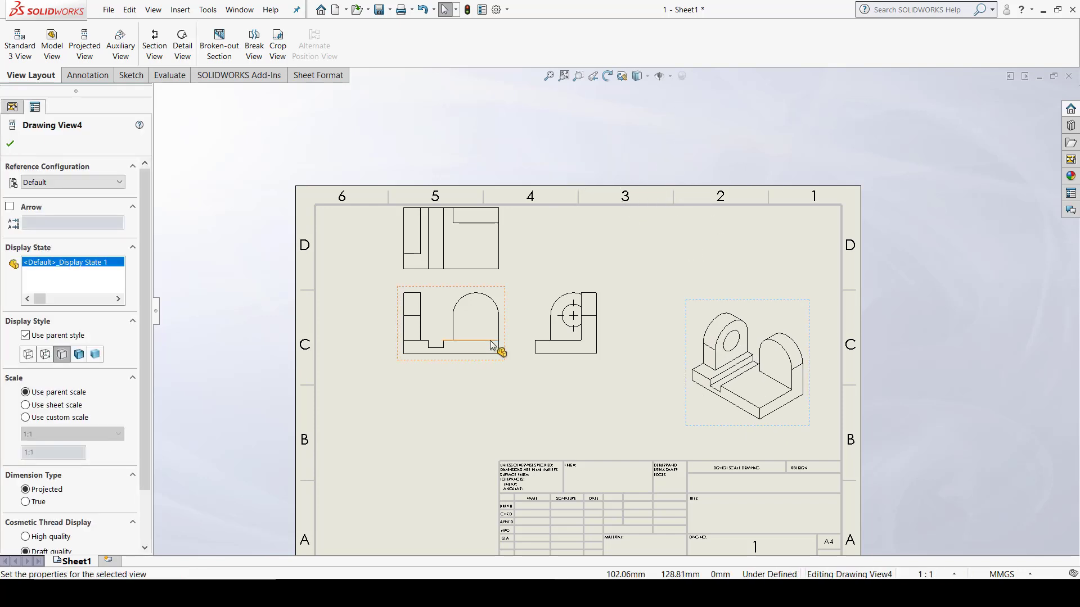
pyautogui.moveTo(495, 345)
pyautogui.mouseDown()
pyautogui.moveTo(449, 405)
pyautogui.moveTo(448, 439)
pyautogui.moveTo(444, 420)
pyautogui.mouseUp()
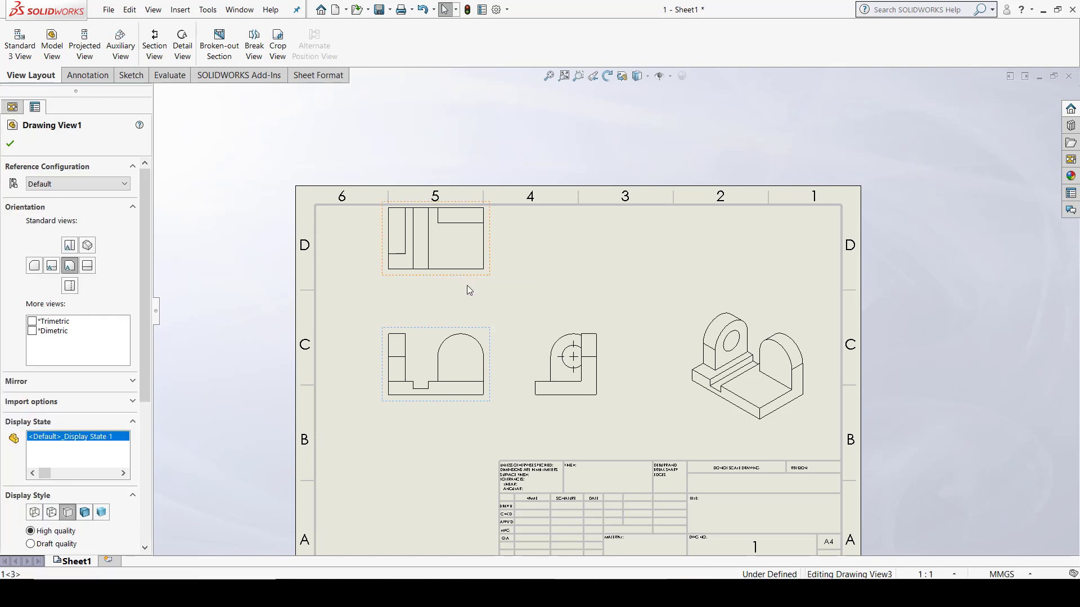
pyautogui.moveTo(469, 286); pyautogui.dragTo(472, 312)
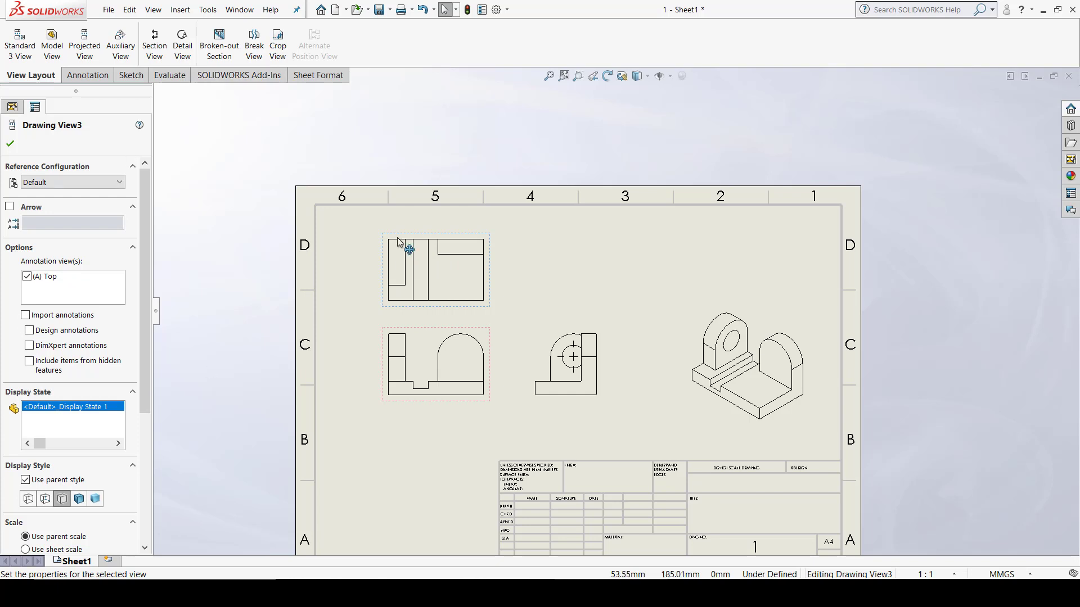
pyautogui.click(498, 261)
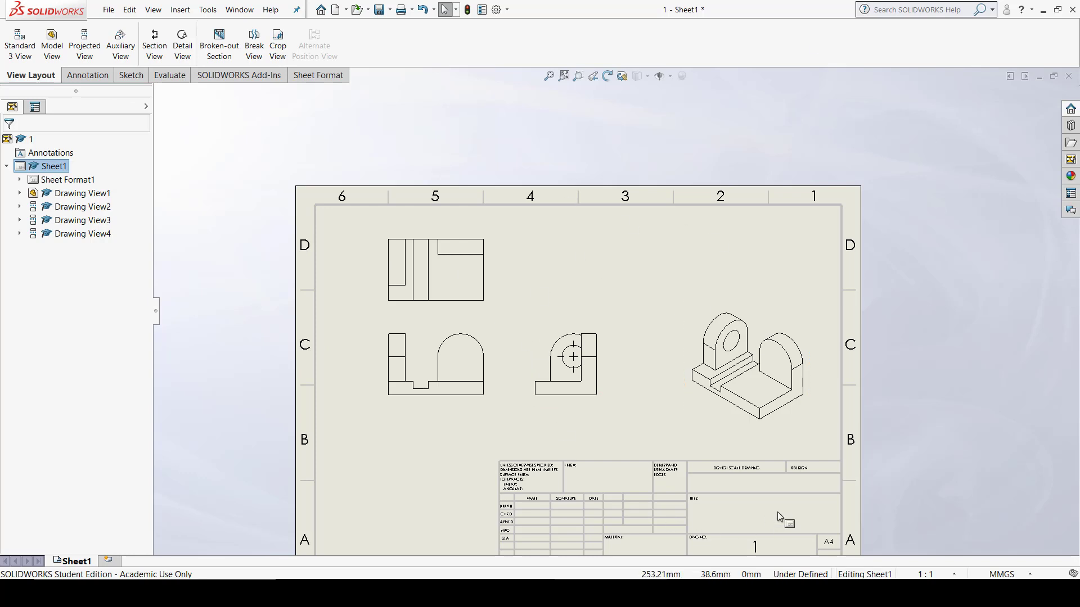
# - Set Sheet1's type of projection to first angle and apply the change
pyautogui.rightClick(52, 168)
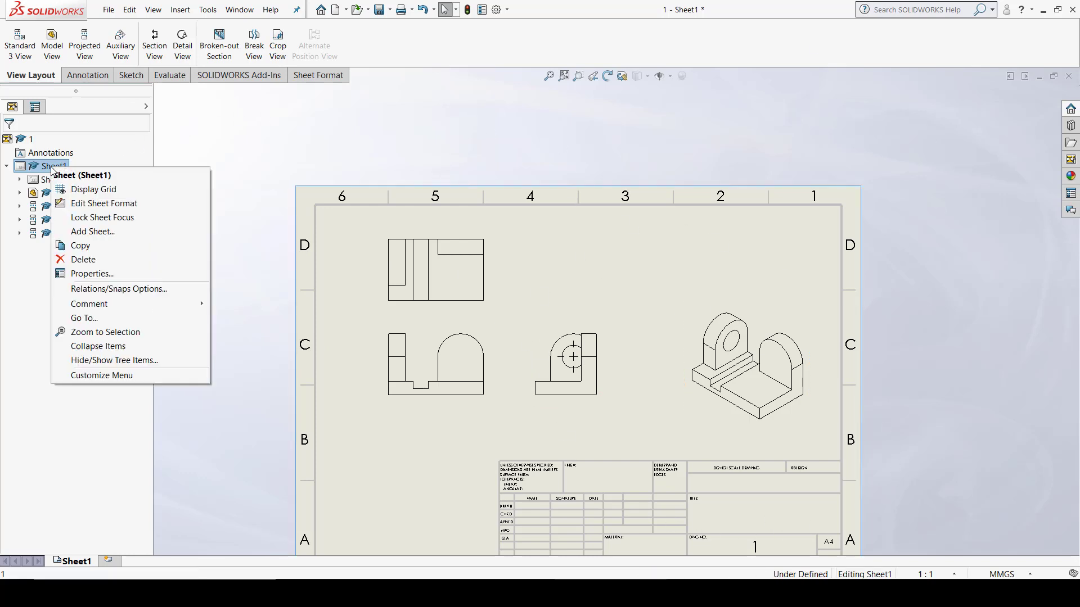
pyautogui.click(90, 274)
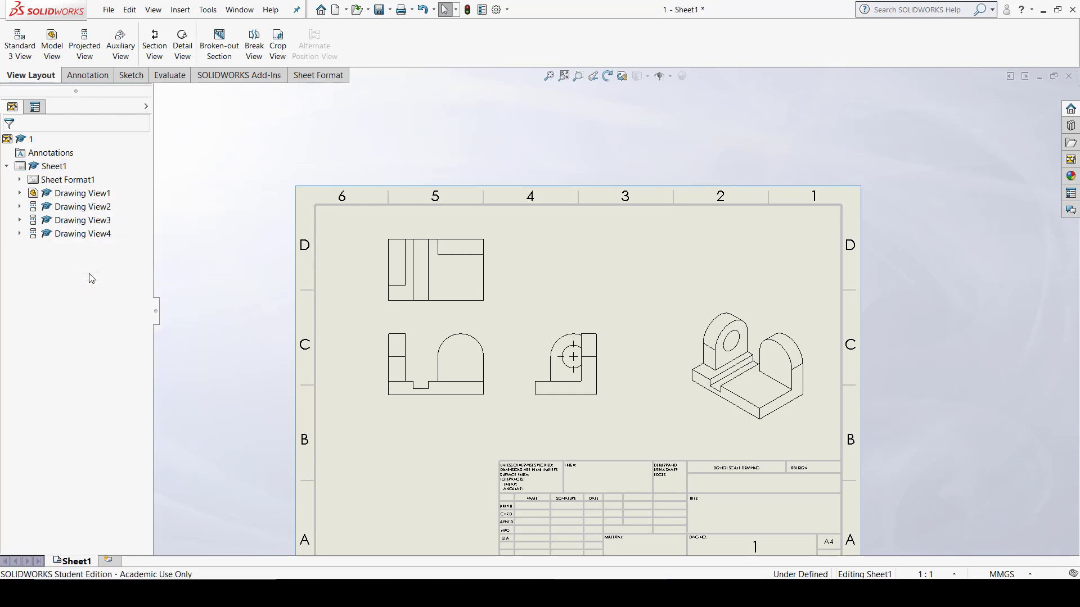
pyautogui.moveTo(471, 128); pyautogui.dragTo(414, 125)
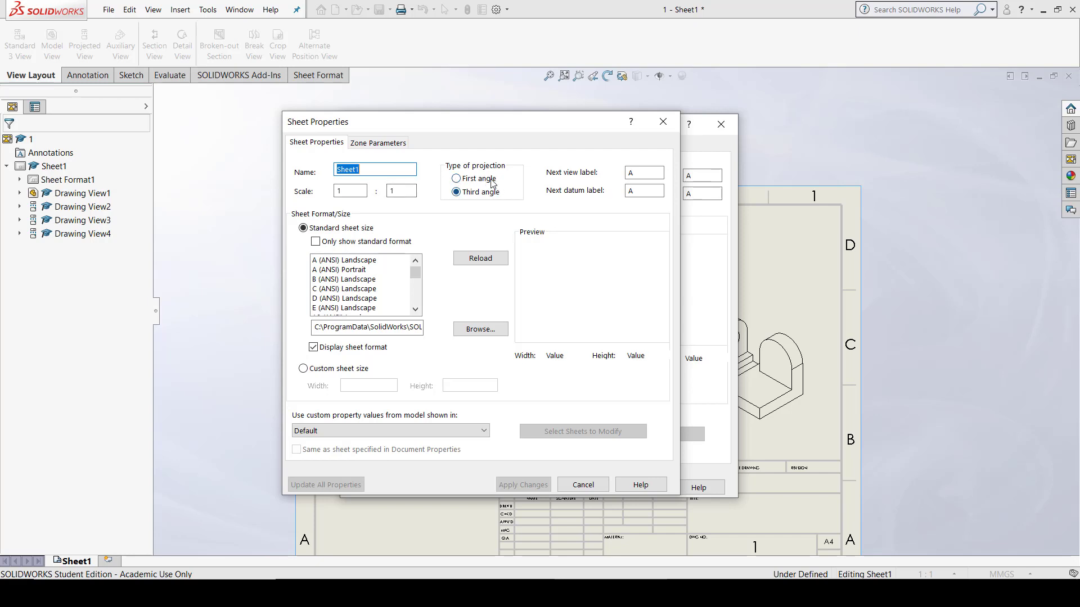
pyautogui.click(456, 179)
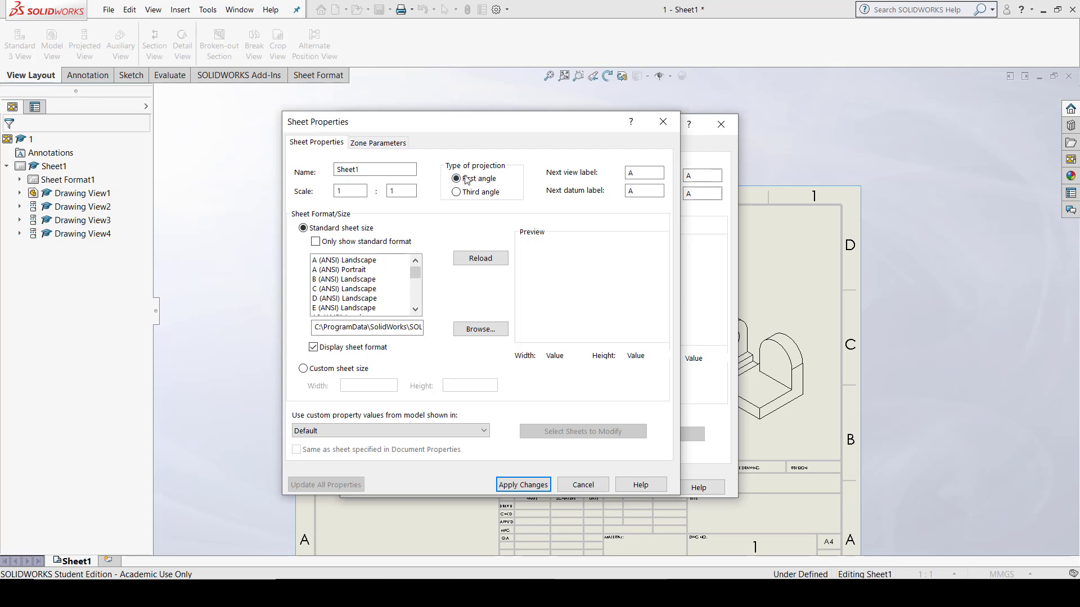
pyautogui.click(521, 485)
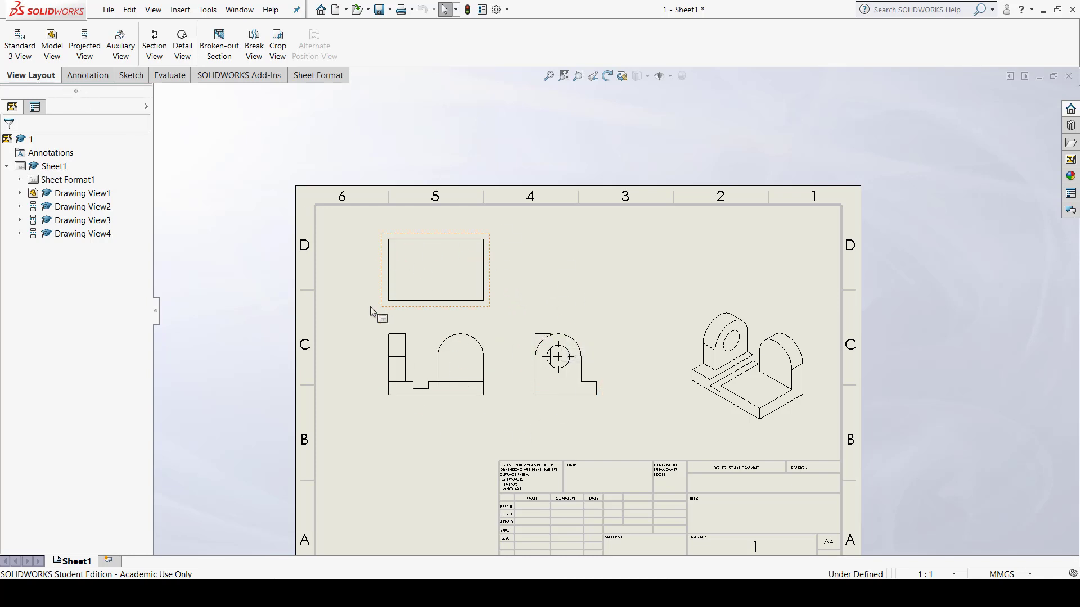
# - Switch Sheet1's type of projection back to third angle and apply the change
pyautogui.rightClick(60, 166)
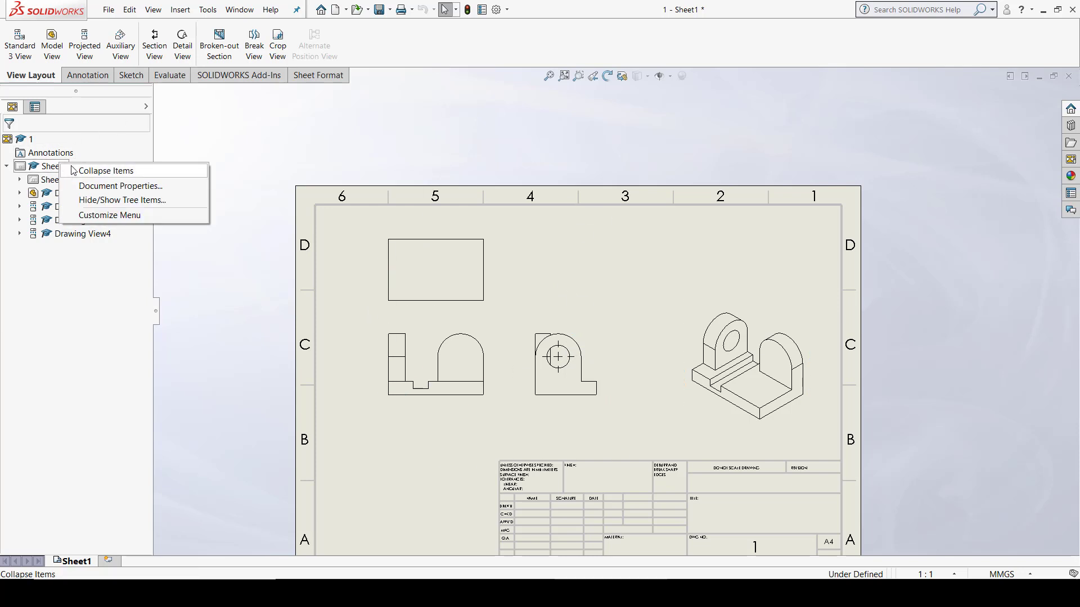
pyautogui.rightClick(43, 167)
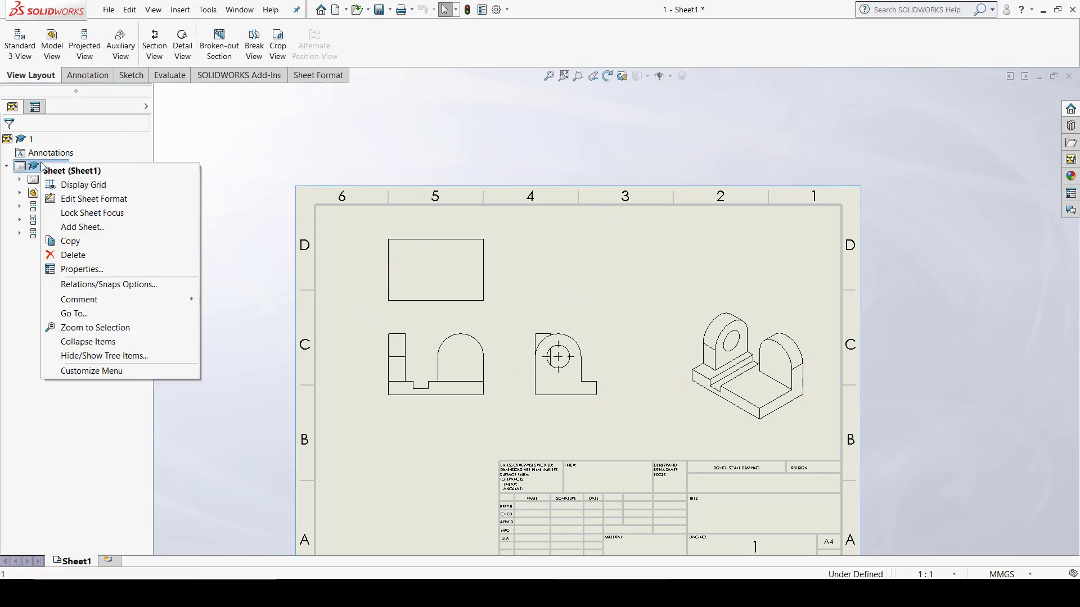
pyautogui.click(58, 269)
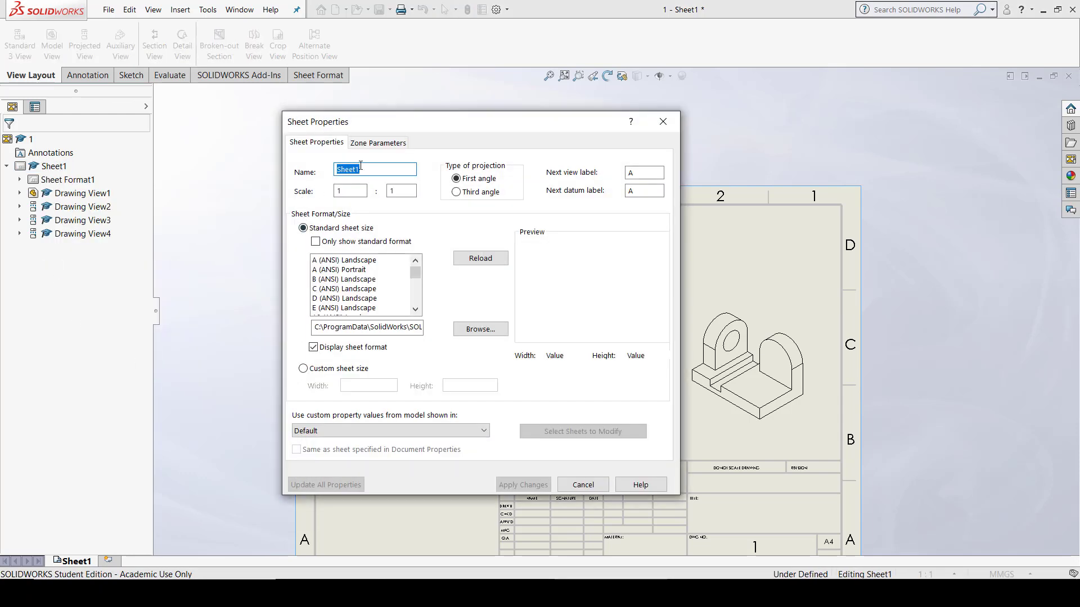
pyautogui.click(456, 191)
pyautogui.click(523, 485)
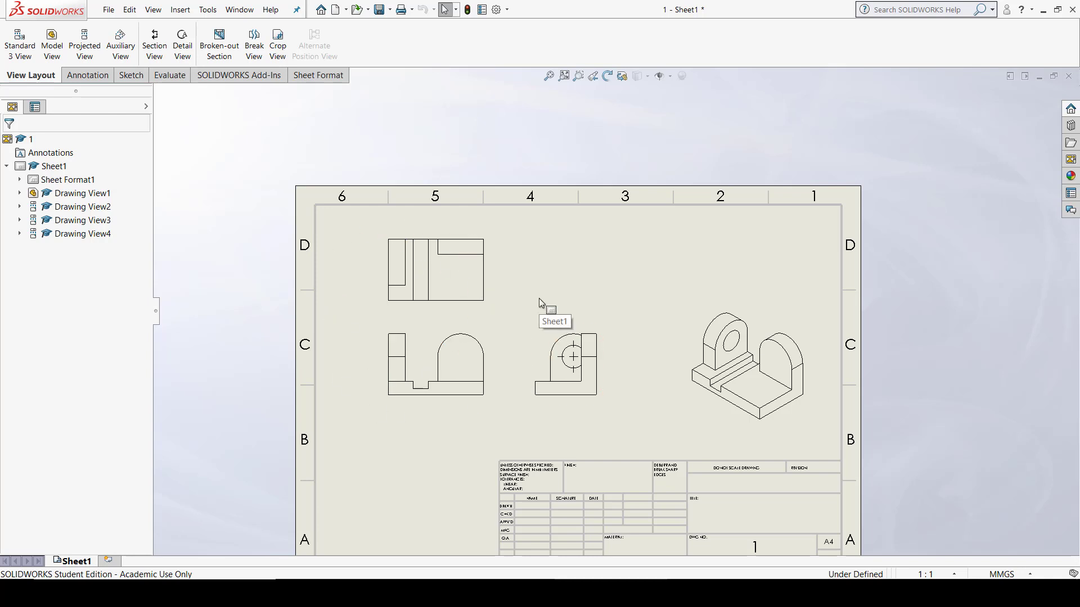
# - Delete the front, top, side and isometric views from the sheet
pyautogui.scroll(-2, 635, 296)
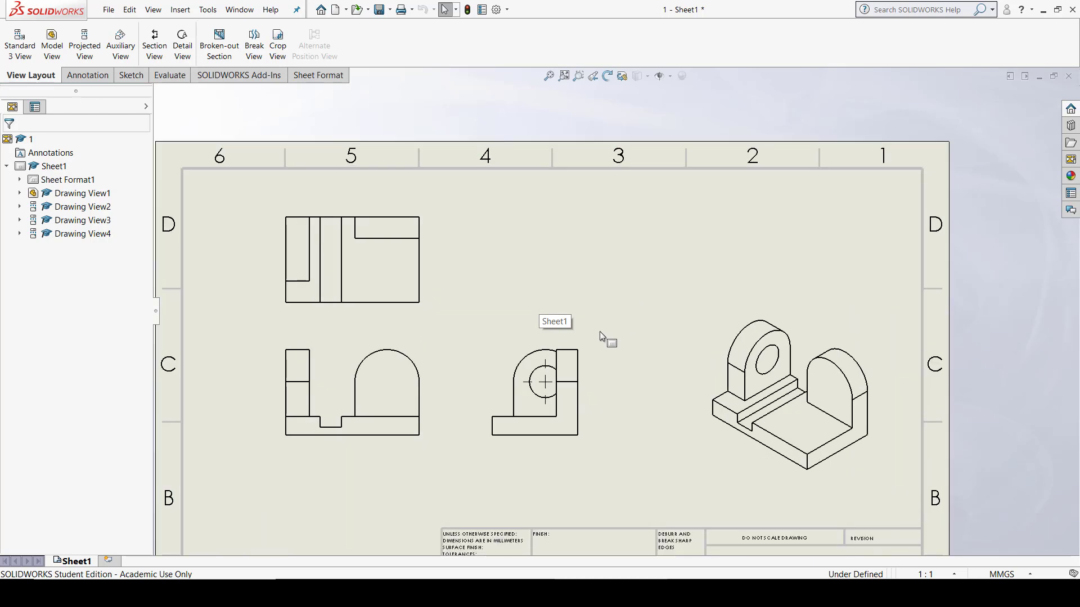
pyautogui.moveTo(586, 363); pyautogui.dragTo(596, 280, button='middle')
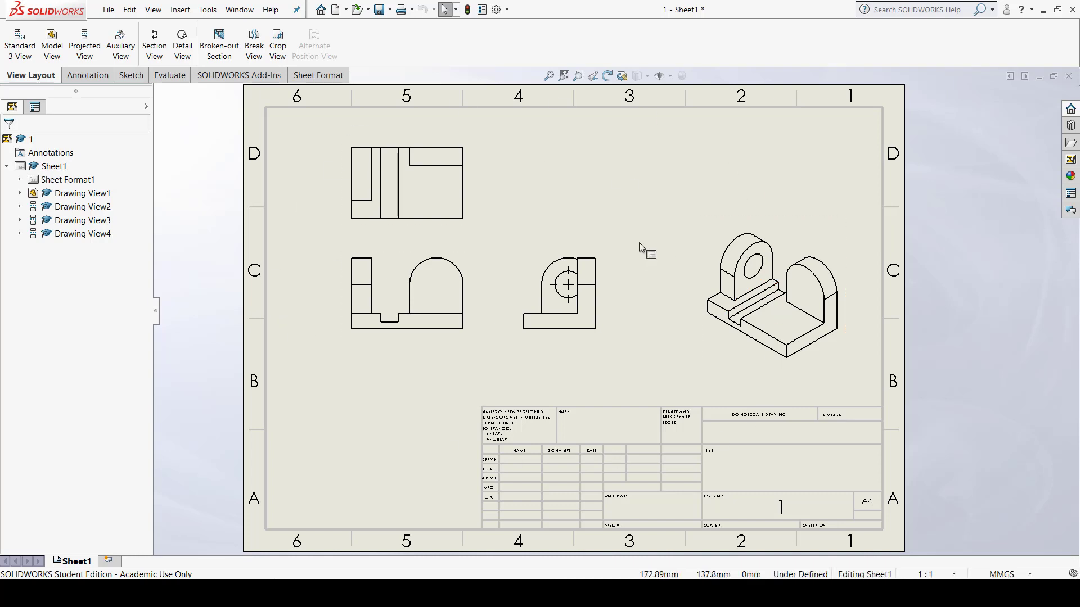
pyautogui.click(466, 248)
pyautogui.press('Delete')
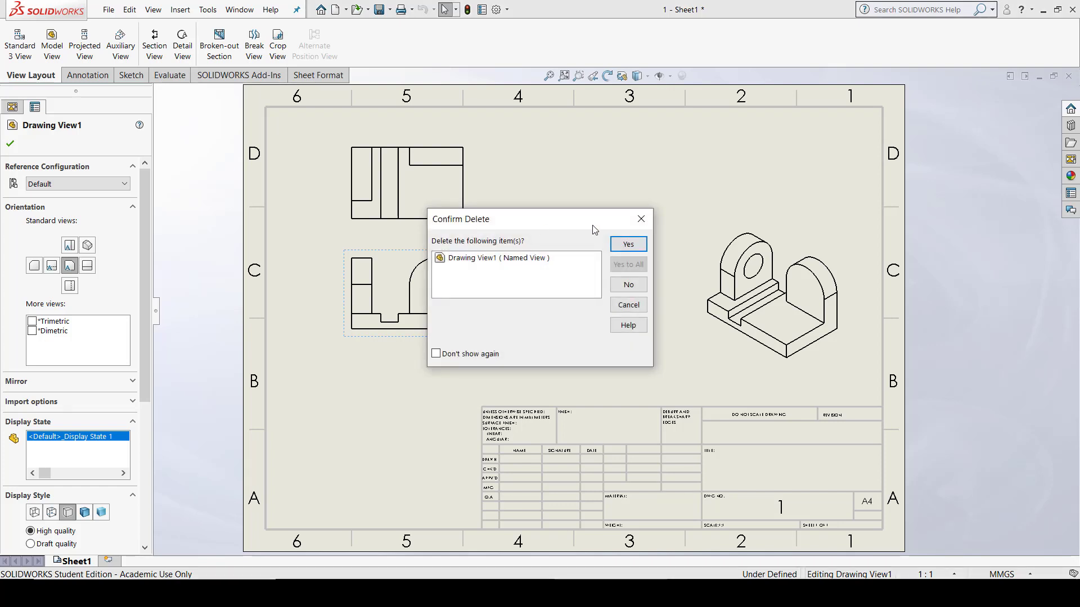
pyautogui.press('Return')
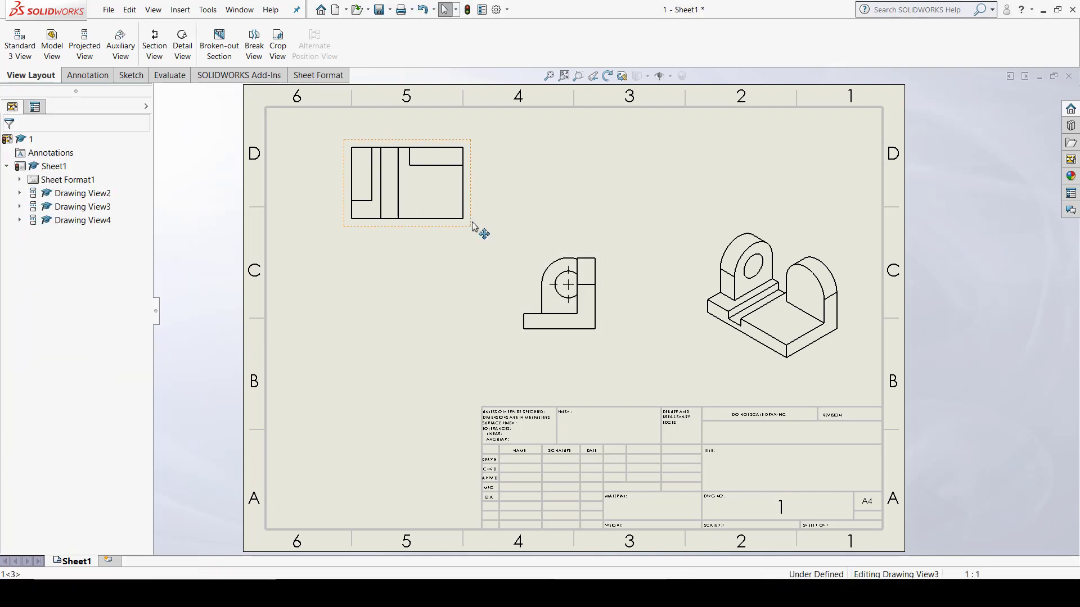
pyautogui.click(471, 223)
pyautogui.press('Delete')
pyautogui.press('Return')
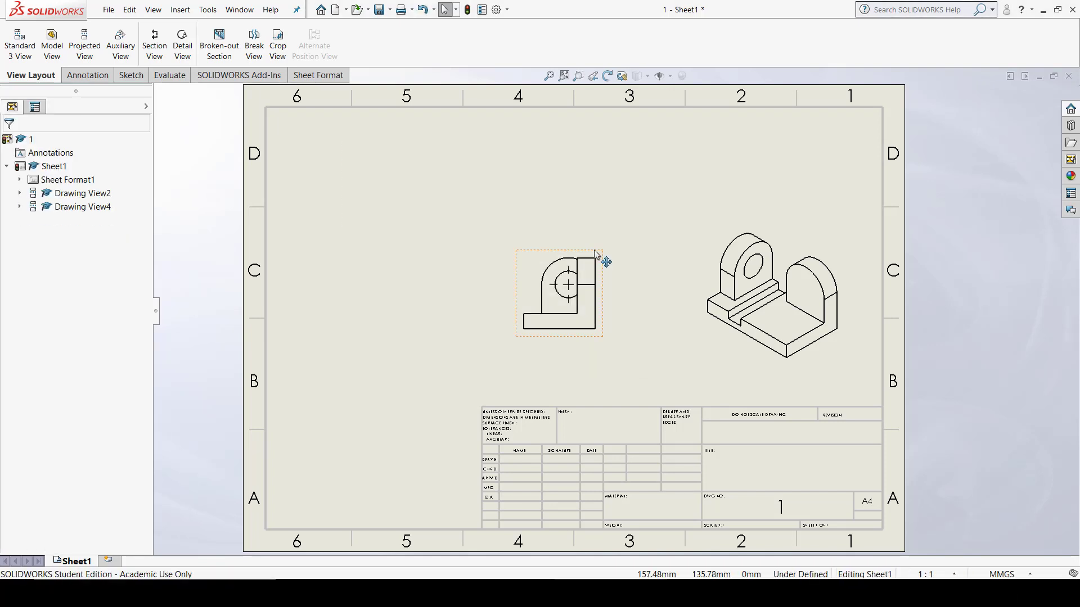
pyautogui.click(602, 257)
pyautogui.press('Delete')
pyautogui.click(628, 244)
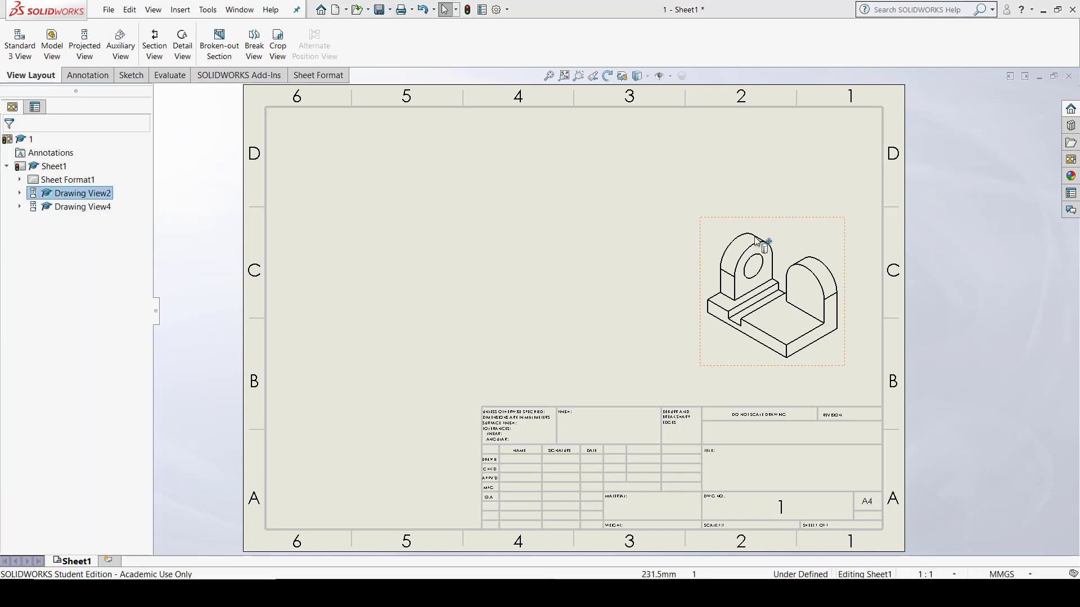
pyautogui.click(761, 221)
pyautogui.press('Delete')
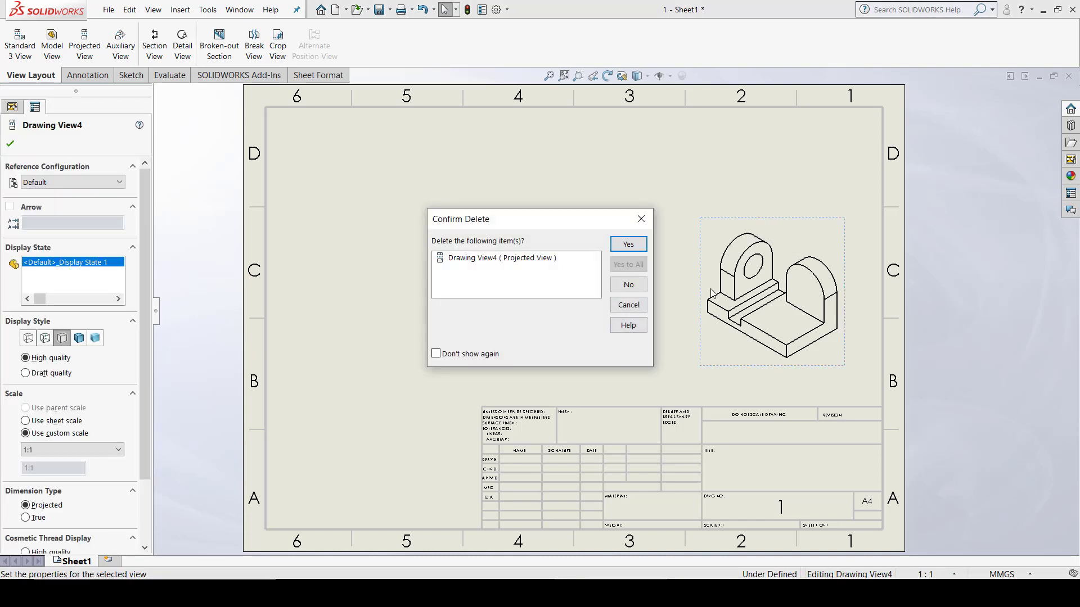
pyautogui.click(629, 245)
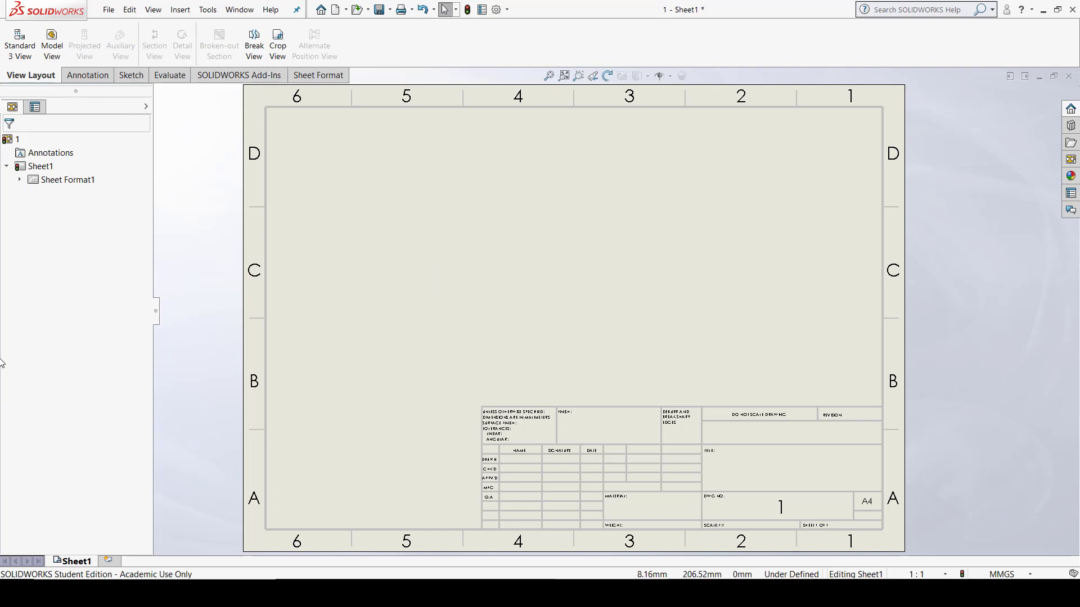
pyautogui.click(63, 180)
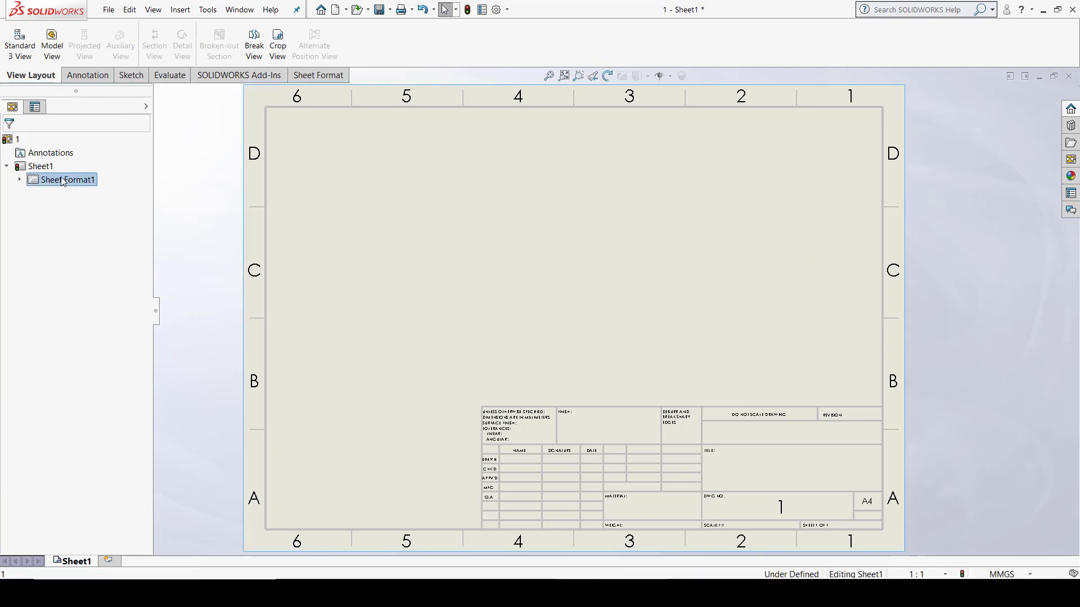
pyautogui.click(48, 167)
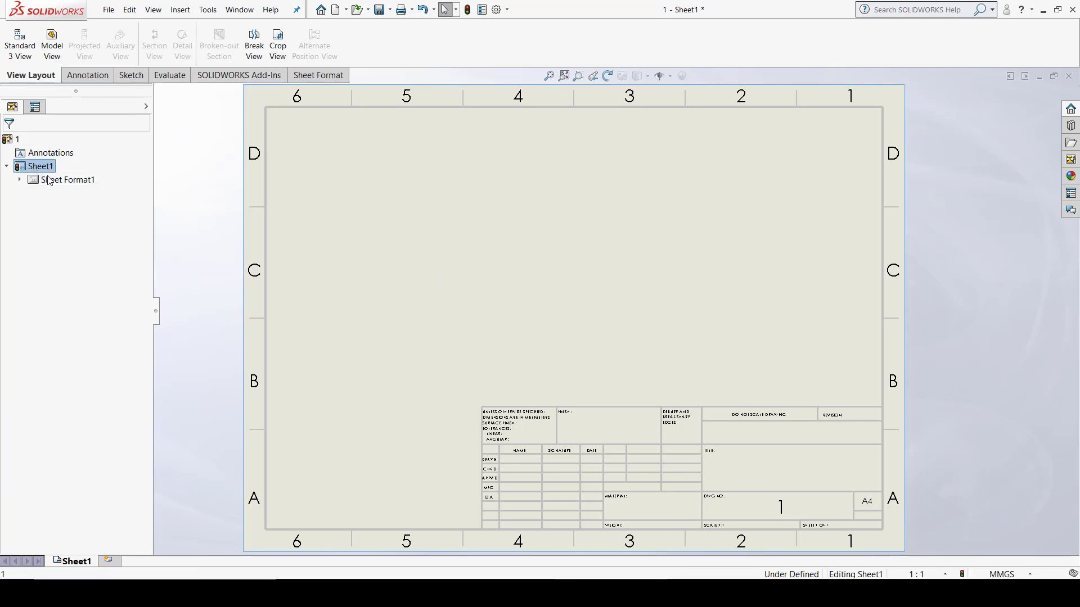
pyautogui.click(20, 180)
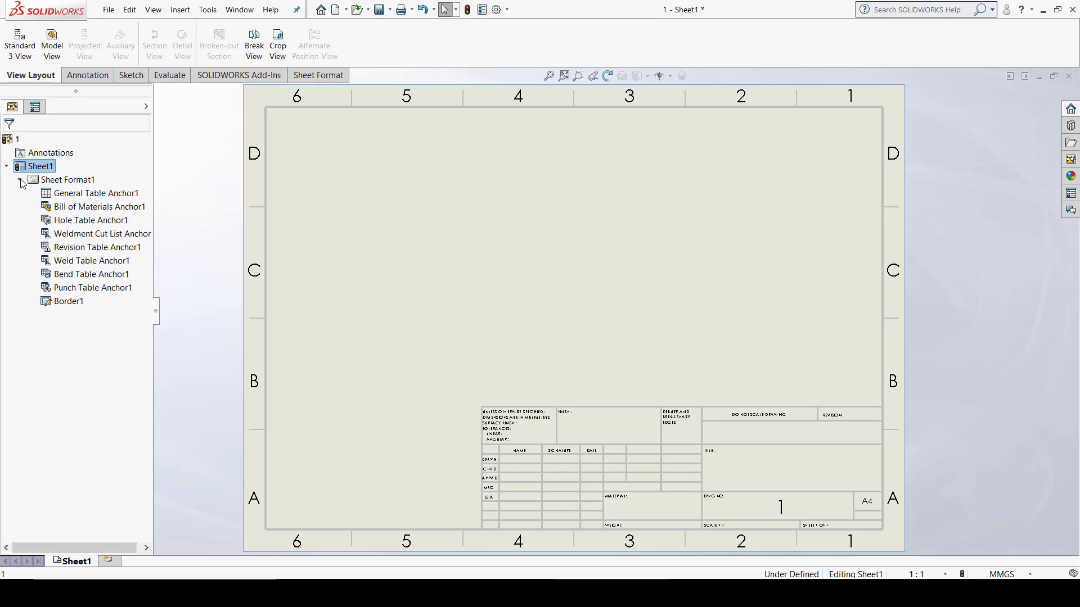
pyautogui.click(21, 180)
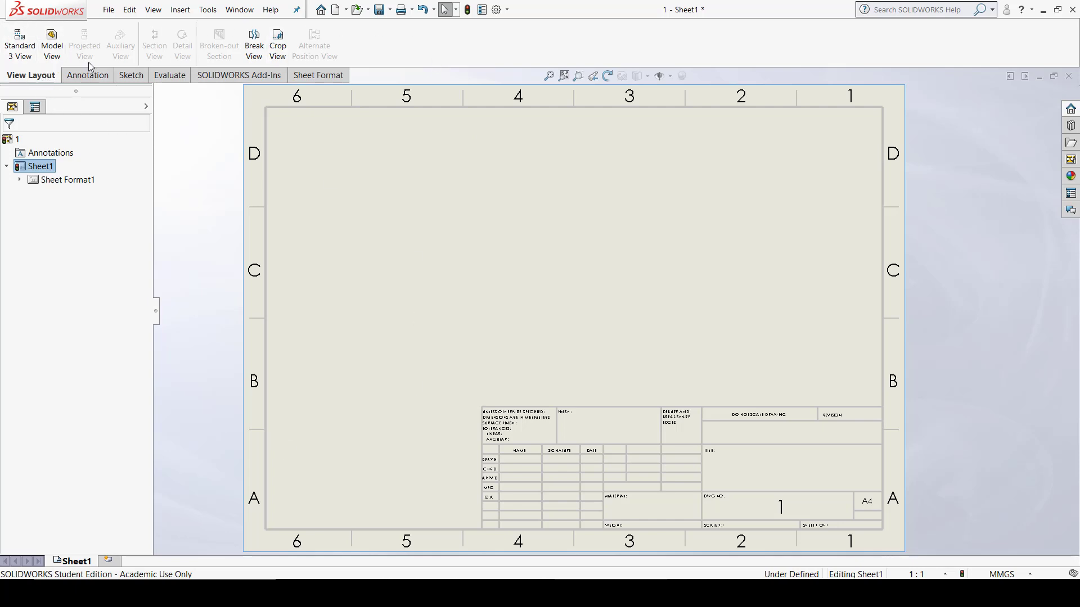
pyautogui.click(35, 107)
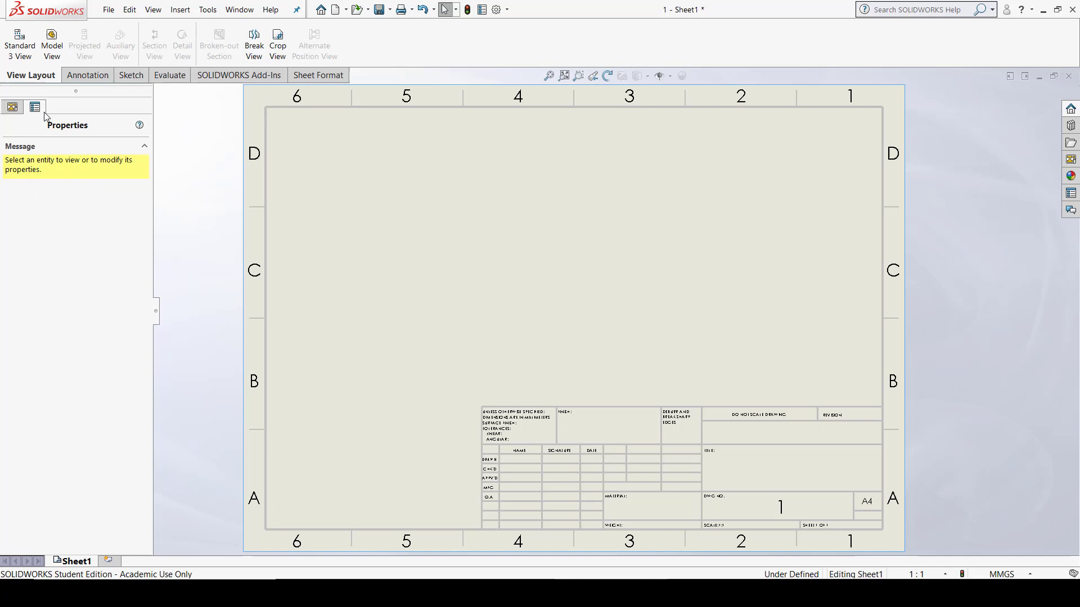
pyautogui.click(11, 109)
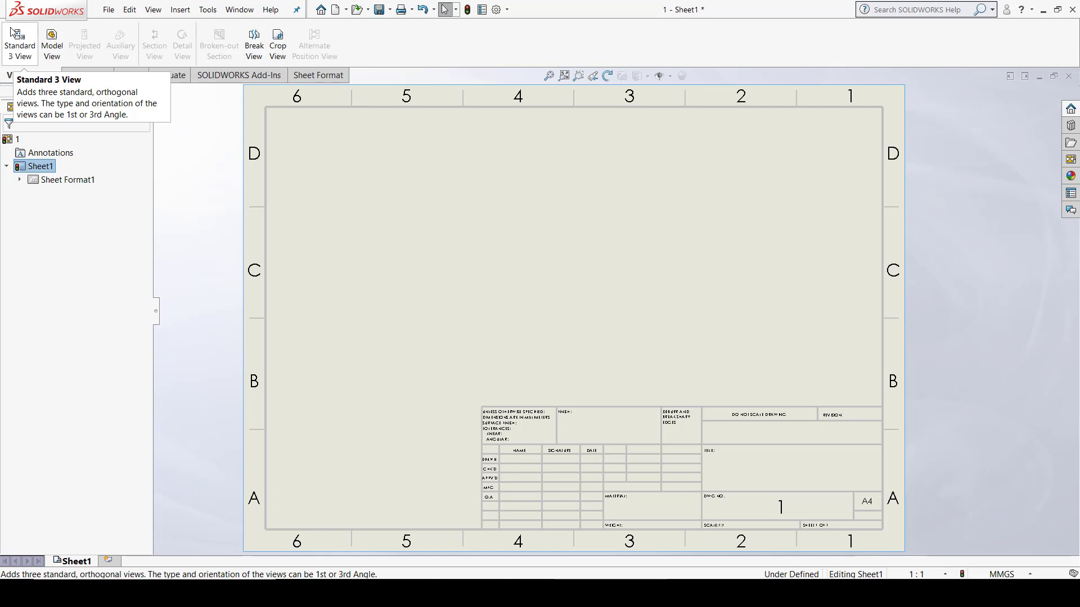
# - Insert a Standard 3 View of part file 1 from the Desktop onto the empty sheet
pyautogui.click(27, 56)
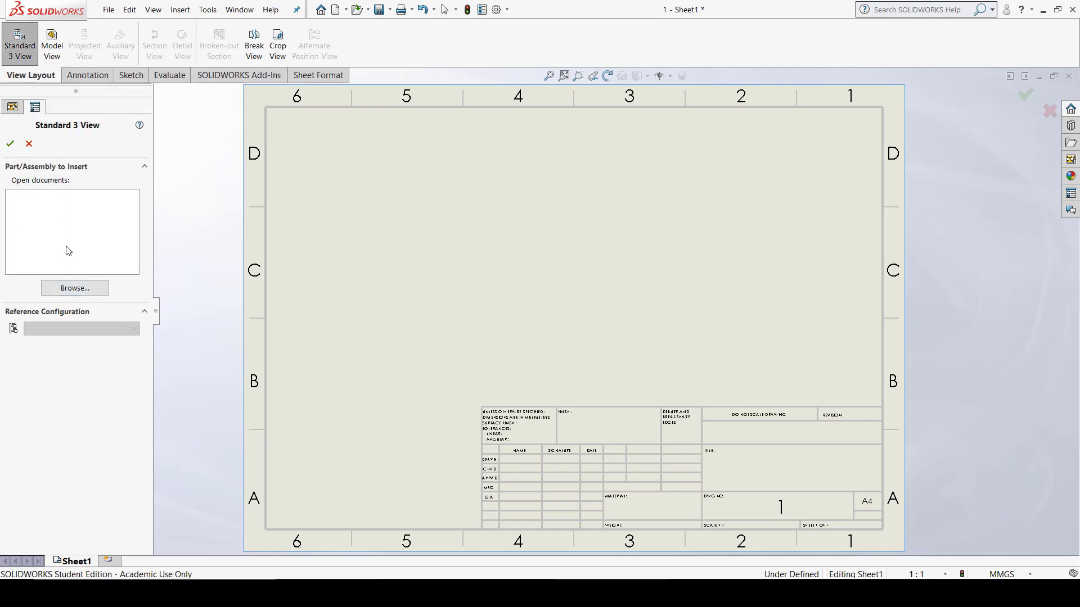
pyautogui.click(77, 290)
pyautogui.click(545, 176)
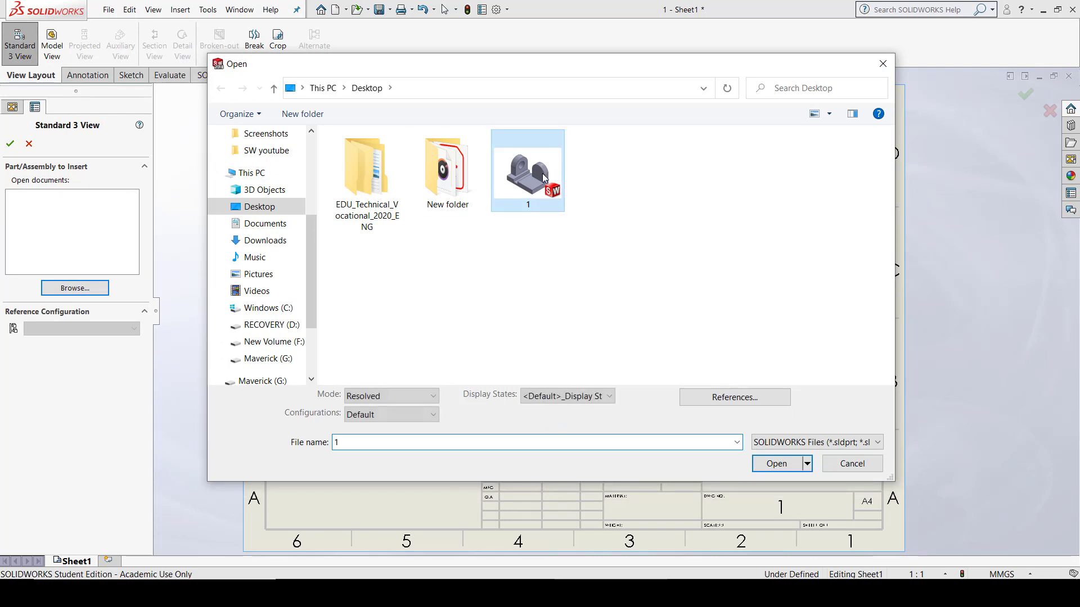
pyautogui.click(776, 463)
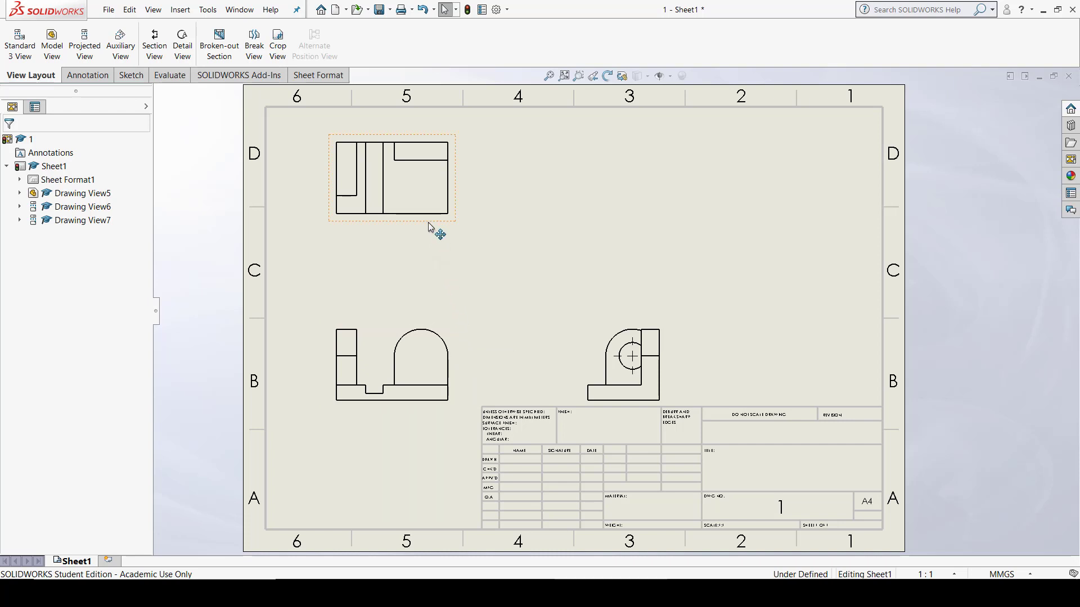
# - Move the top and side views closer to the front view, and shift the front view up towards the top view
pyautogui.moveTo(428, 221); pyautogui.dragTo(429, 293)
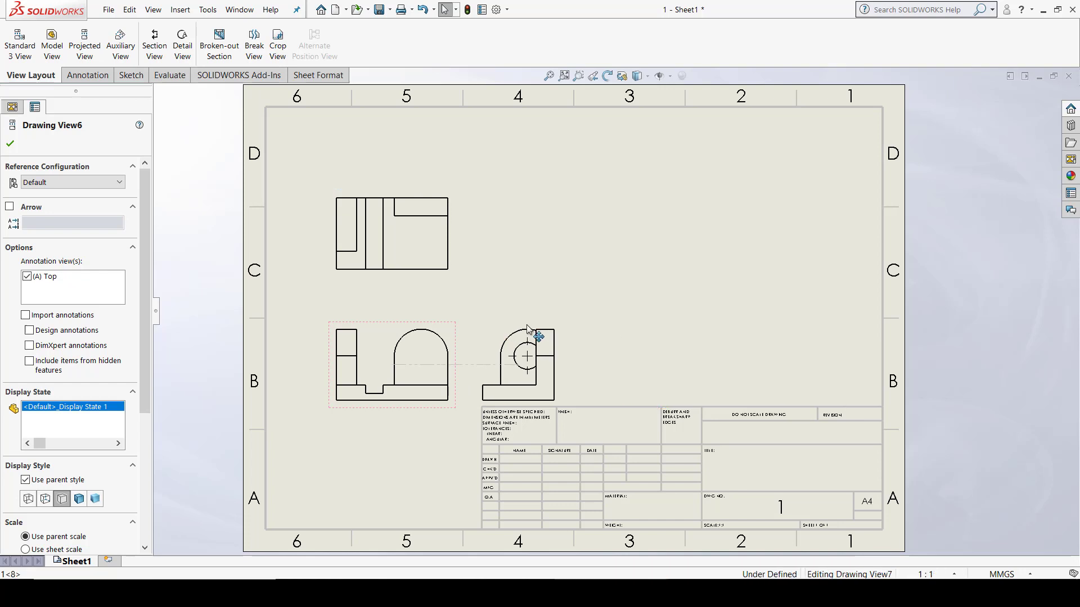
pyautogui.click(565, 333)
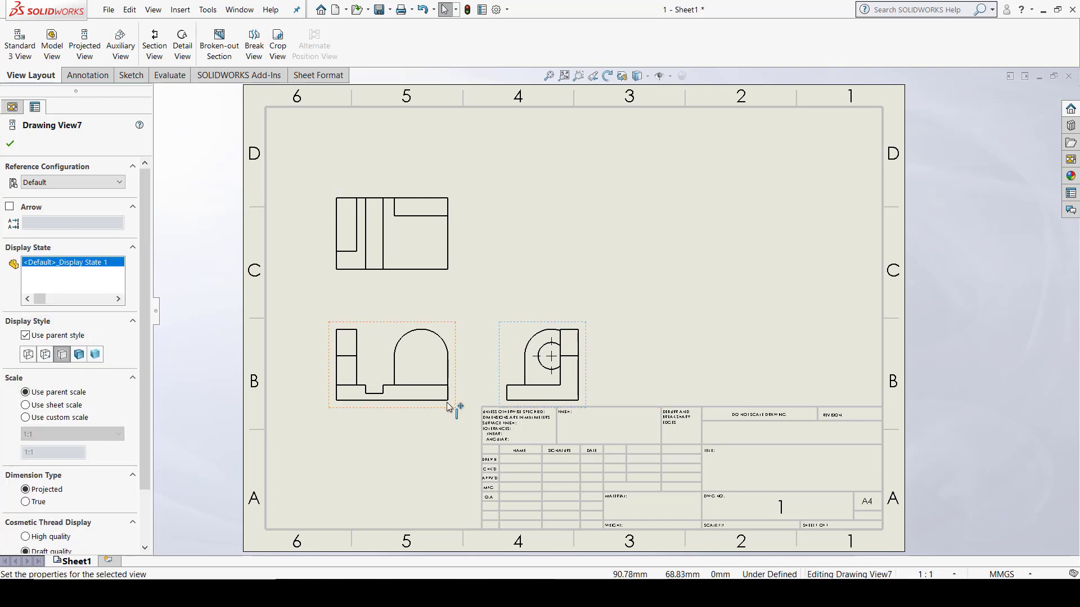
pyautogui.moveTo(463, 414); pyautogui.dragTo(459, 386)
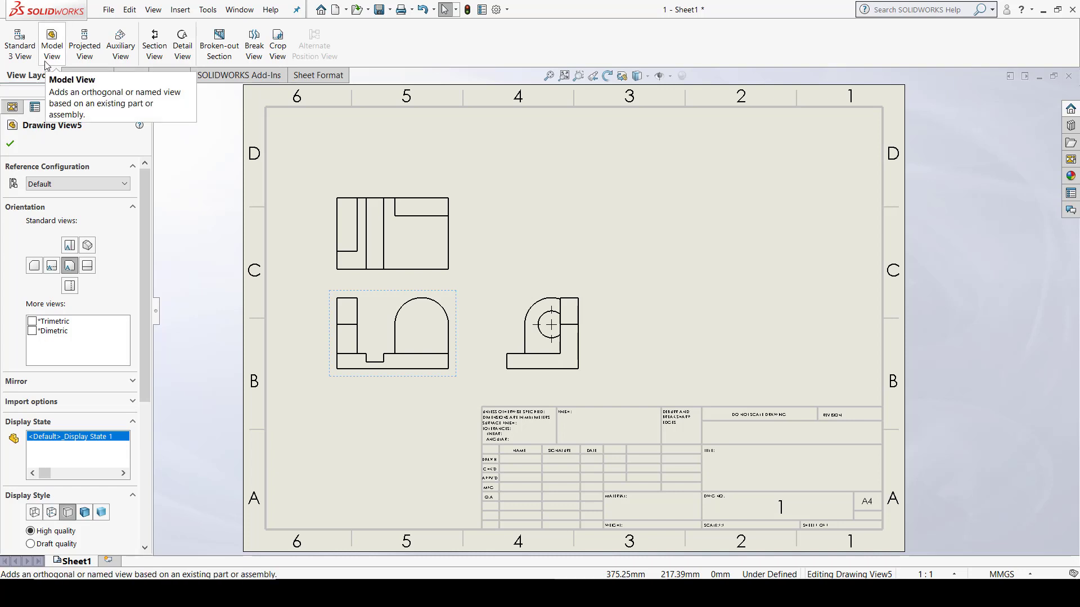
# - Undo the view moves and the Standard 3 View insertion, back to an empty sheet
pyautogui.press('Escape')
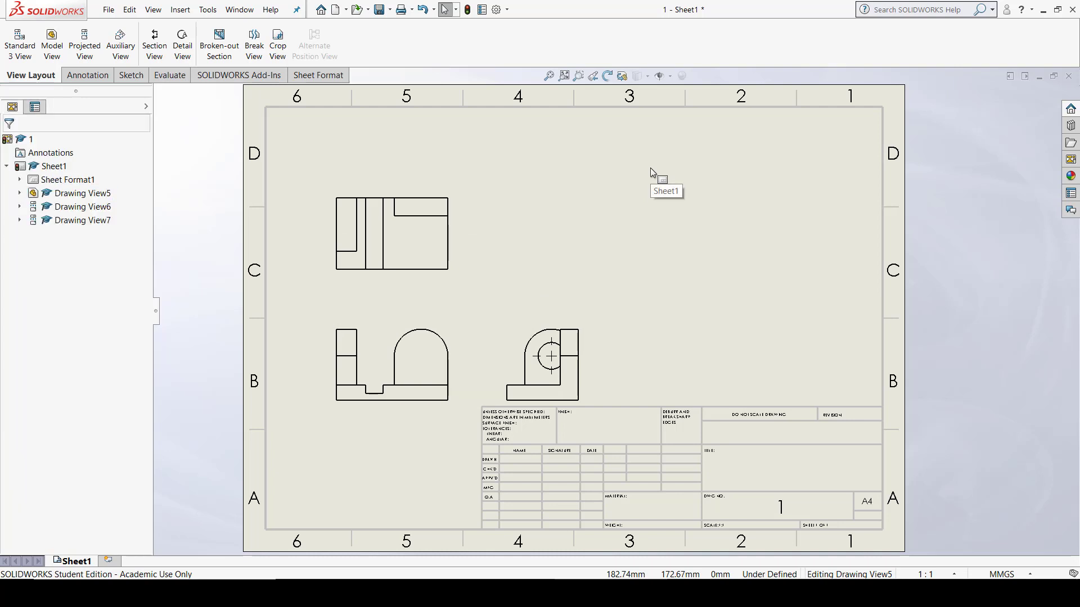
pyautogui.hotkey('ctrl', 'z')
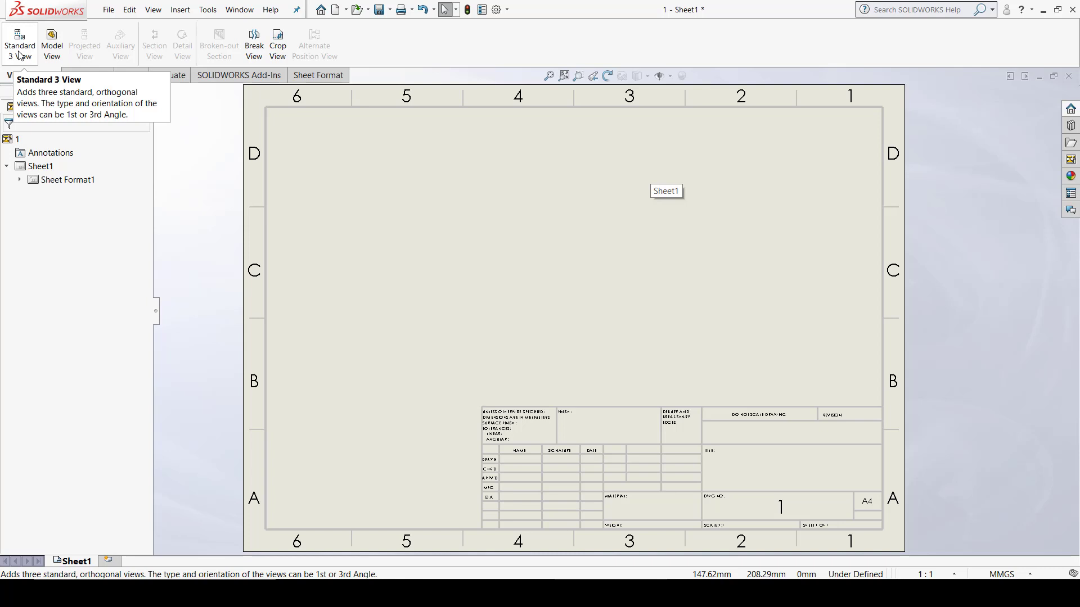
# - Insert a Model View of part file 1 from the Desktop and place its front view on the sheet
pyautogui.click(50, 54)
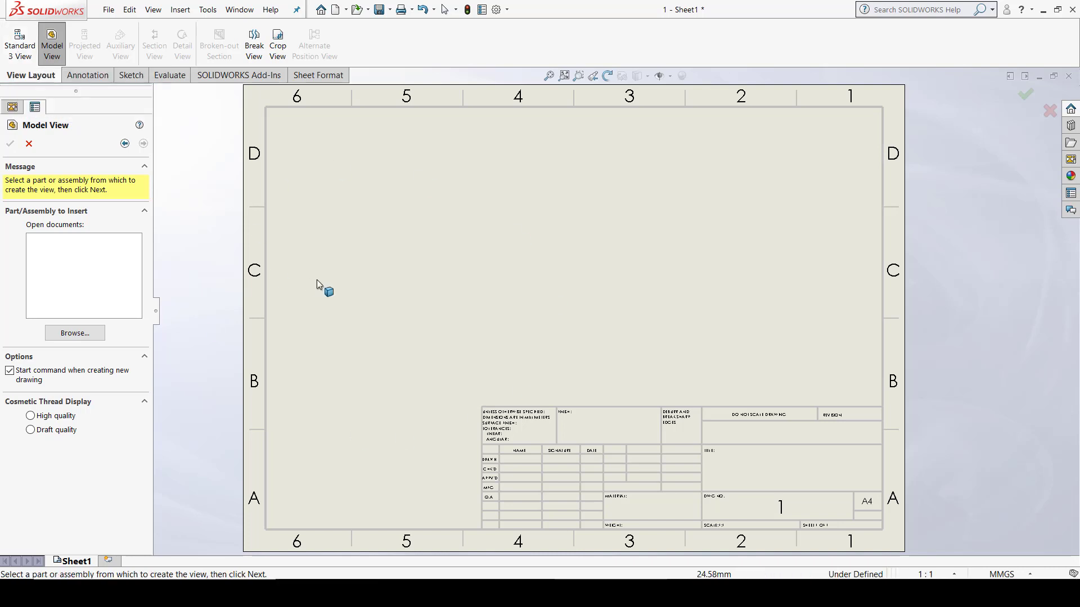
pyautogui.click(76, 334)
pyautogui.click(534, 175)
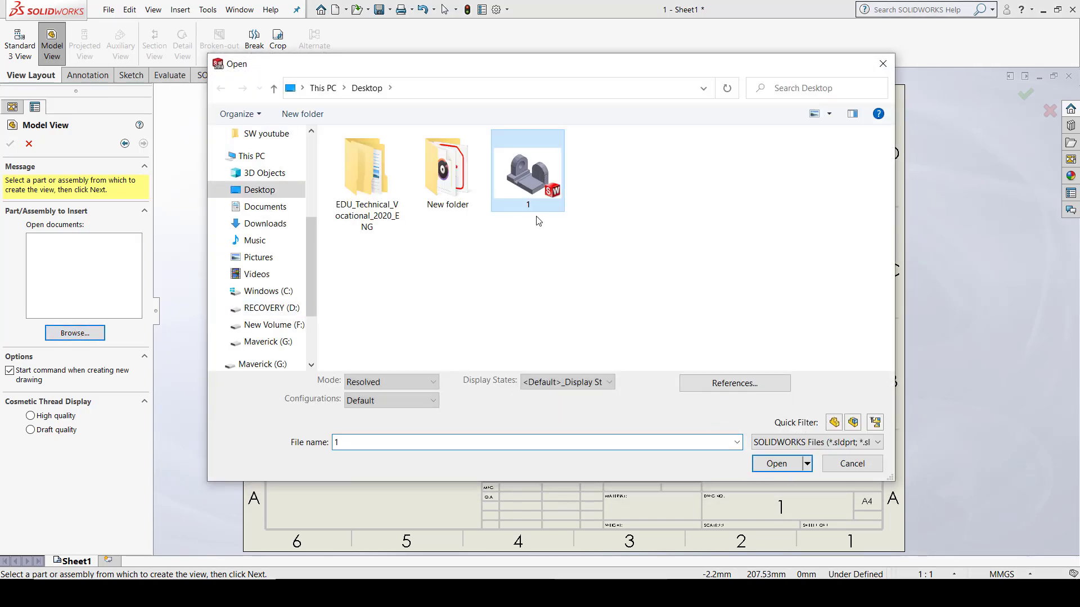
pyautogui.click(777, 464)
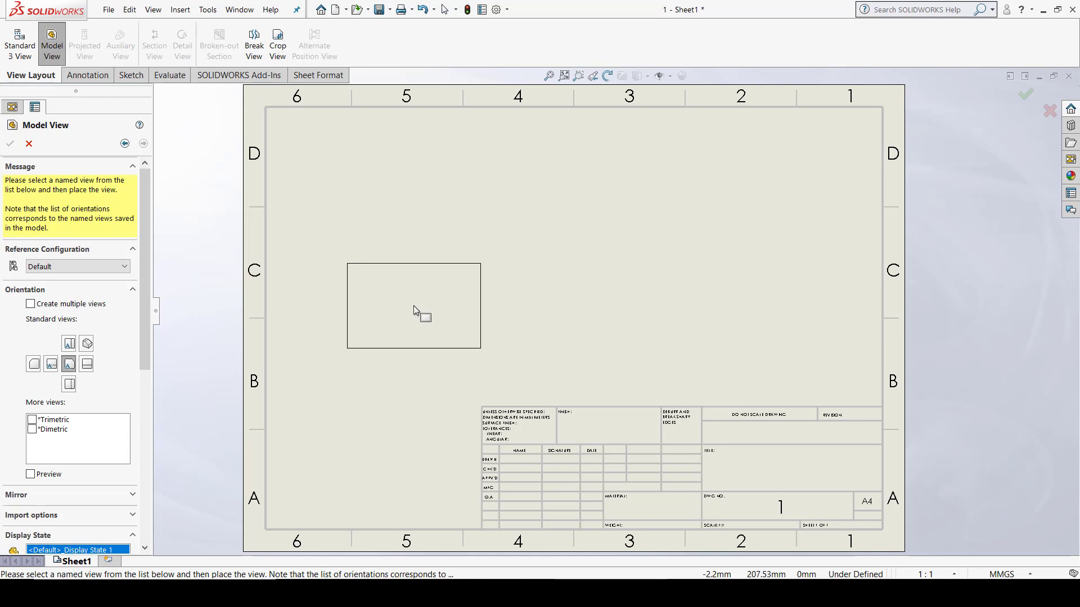
pyautogui.click(413, 306)
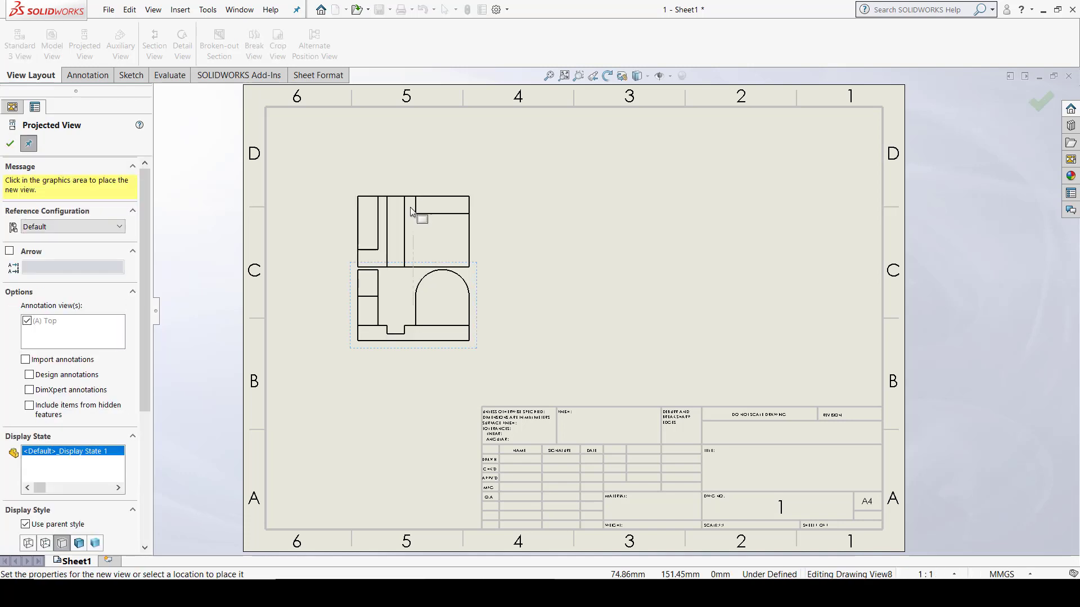
# - Project a top view above the front view, a side view beside it and an isometric view diagonally from it
pyautogui.click(410, 176)
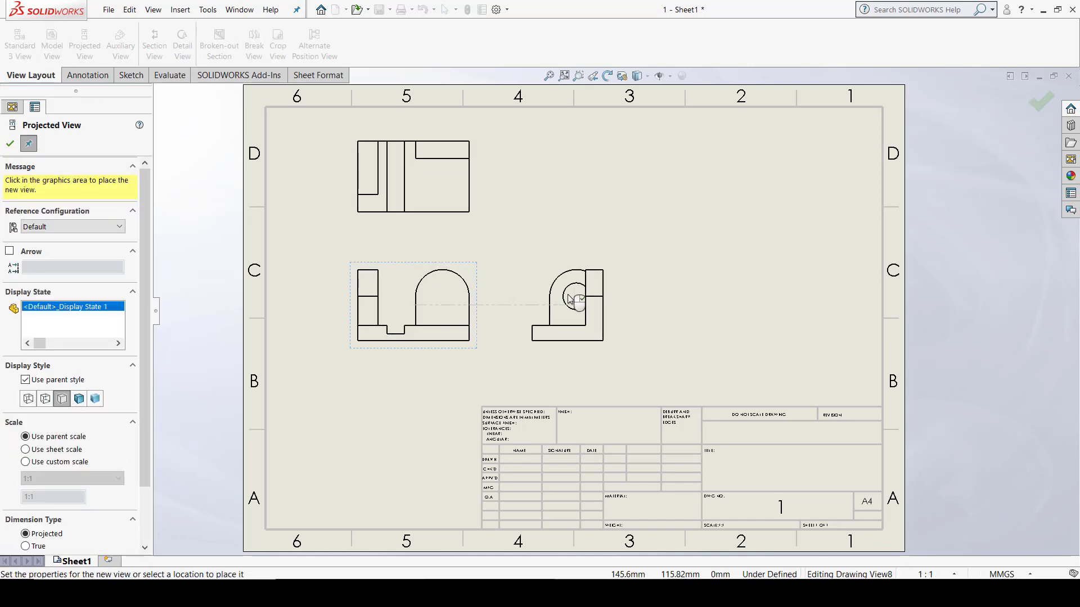
pyautogui.click(569, 294)
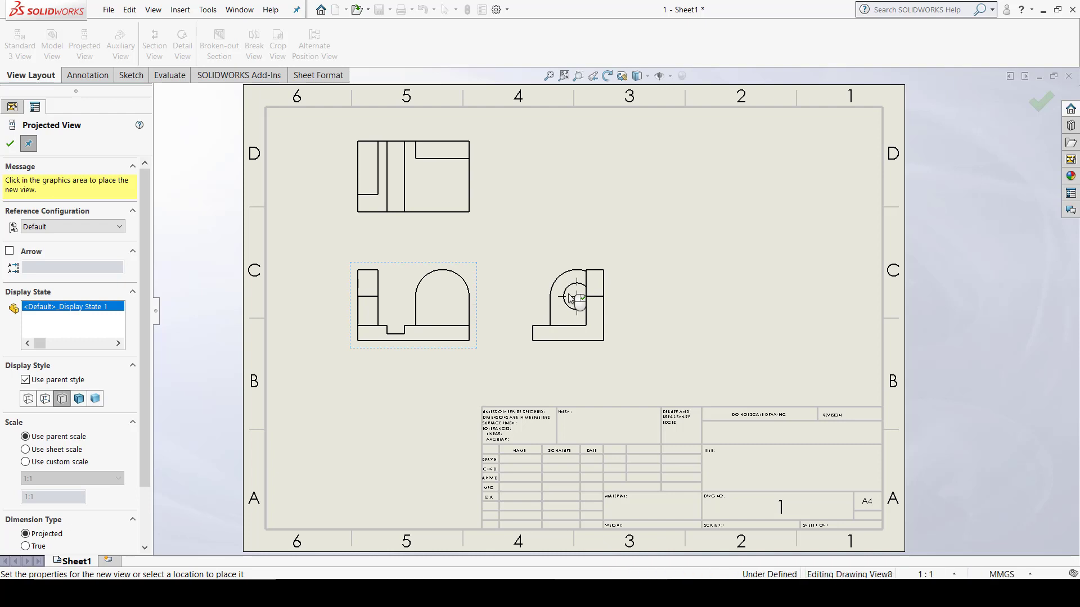
pyautogui.click(641, 235)
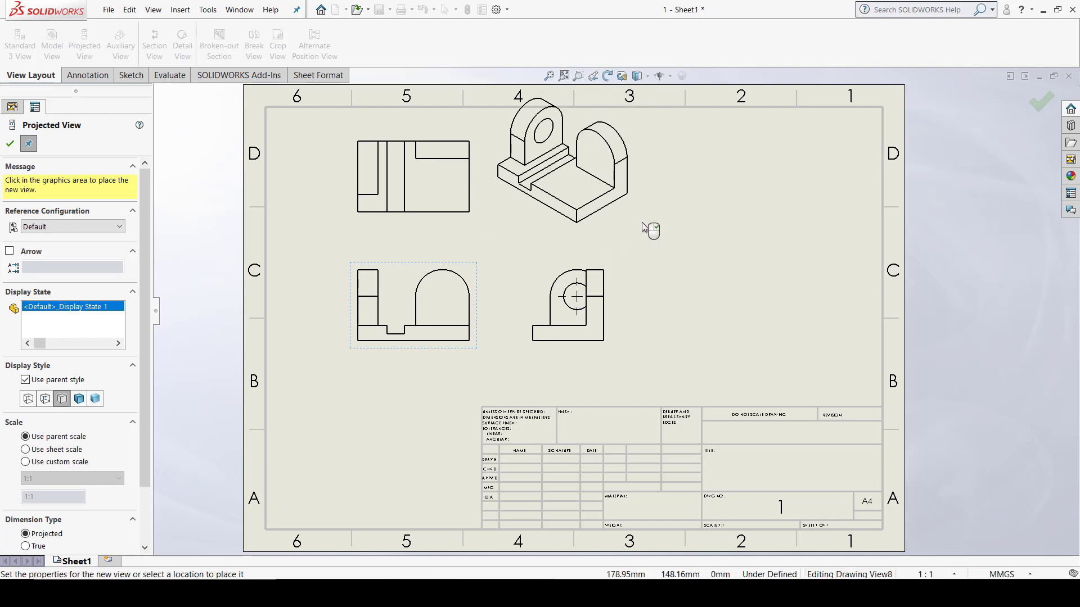
pyautogui.press('Escape')
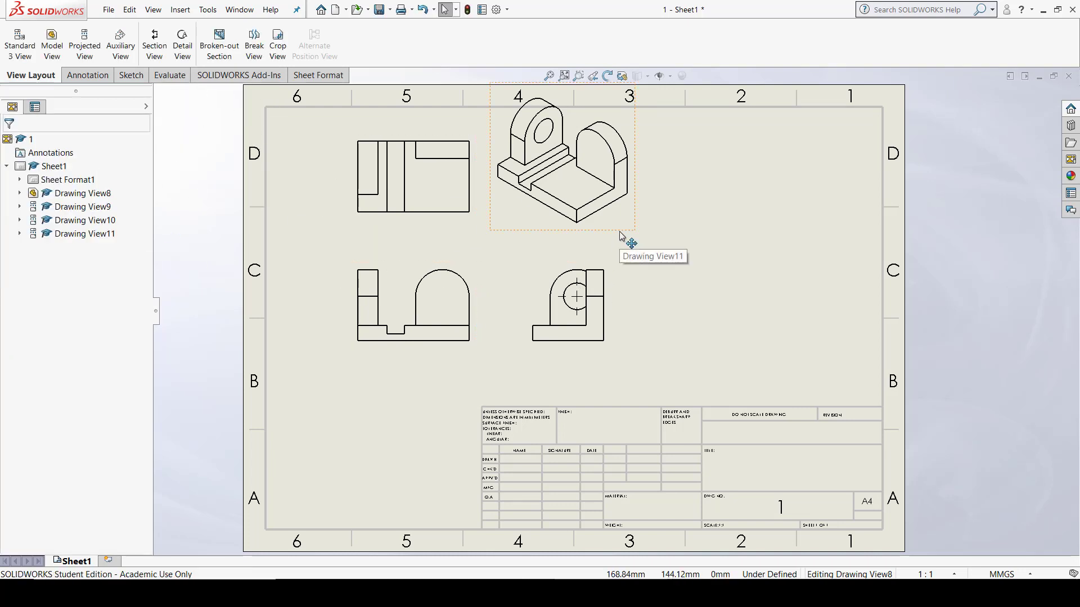
# - Move the isometric view to the free area above the title block and adjust the front view's position for even spacing
pyautogui.moveTo(620, 235)
pyautogui.mouseDown()
pyautogui.moveTo(788, 302)
pyautogui.moveTo(843, 361)
pyautogui.moveTo(841, 383)
pyautogui.mouseUp()
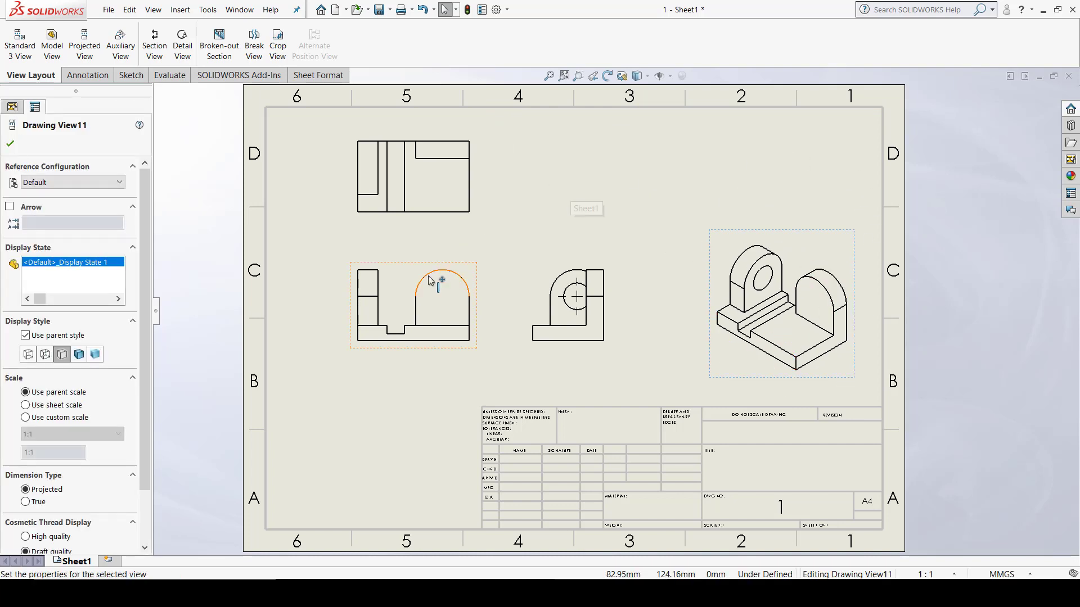
pyautogui.moveTo(441, 273)
pyautogui.mouseDown()
pyautogui.moveTo(414, 290)
pyautogui.moveTo(423, 296)
pyautogui.moveTo(424, 268)
pyautogui.mouseUp()
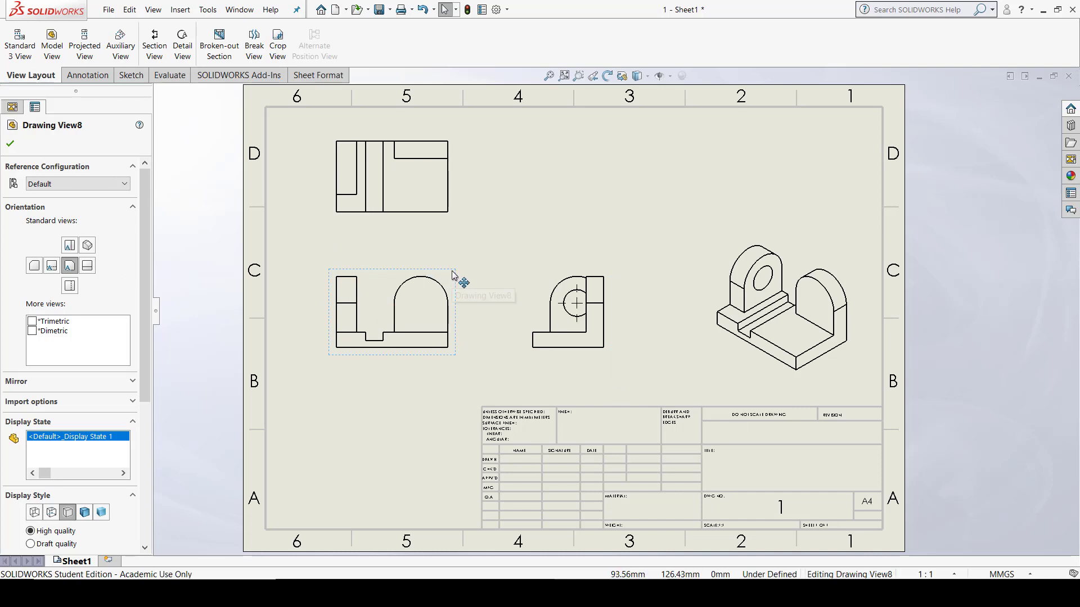
pyautogui.moveTo(453, 275)
pyautogui.mouseDown()
pyautogui.moveTo(441, 288)
pyautogui.moveTo(453, 313)
pyautogui.moveTo(461, 283)
pyautogui.moveTo(451, 282)
pyautogui.moveTo(494, 268)
pyautogui.moveTo(448, 309)
pyautogui.moveTo(439, 275)
pyautogui.moveTo(472, 260)
pyautogui.moveTo(457, 282)
pyautogui.moveTo(489, 269)
pyautogui.moveTo(454, 272)
pyautogui.mouseUp()
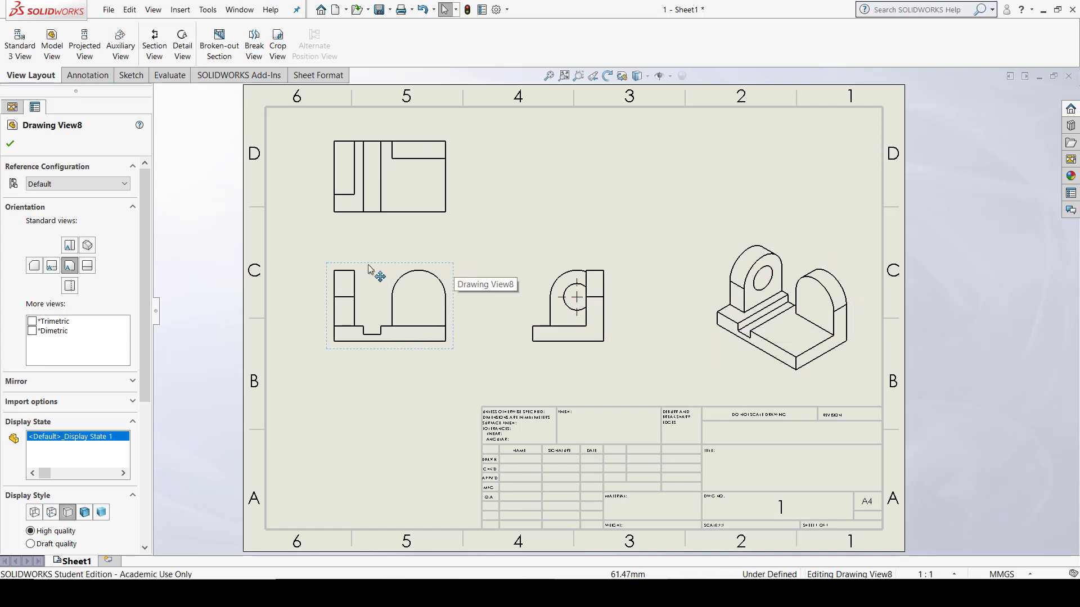
pyautogui.click(345, 392)
pyautogui.click(349, 273)
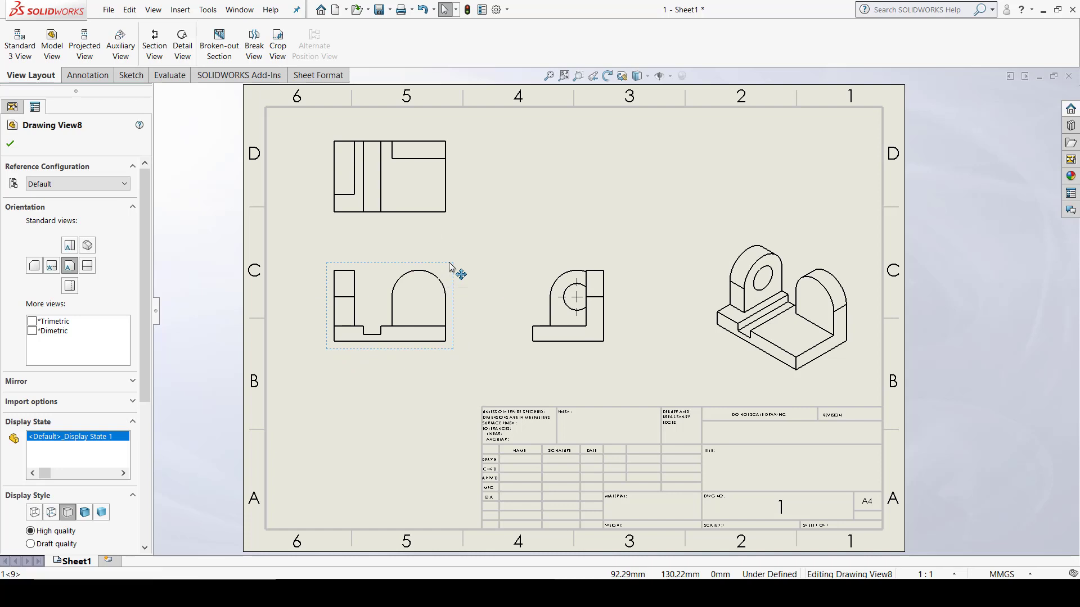
pyautogui.moveTo(456, 272)
pyautogui.mouseDown()
pyautogui.moveTo(454, 313)
pyautogui.moveTo(421, 308)
pyautogui.moveTo(453, 309)
pyautogui.moveTo(477, 271)
pyautogui.moveTo(458, 306)
pyautogui.moveTo(463, 285)
pyautogui.mouseUp()
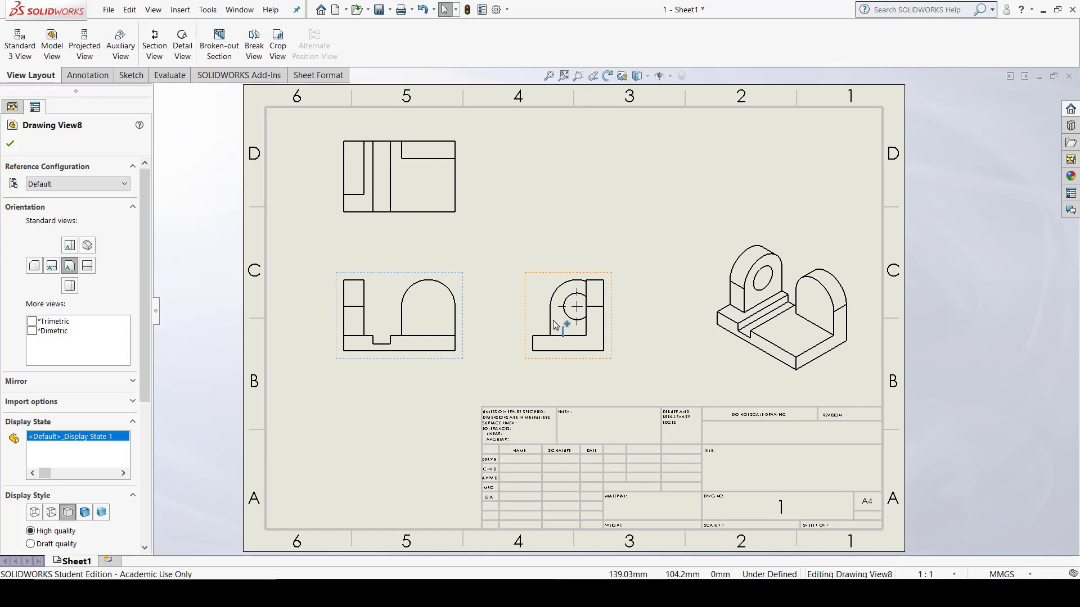
# - Try the Hidden Lines Visible display style on the front view and switch it back to Hidden Lines Removed
pyautogui.scroll(-3, 64, 220)
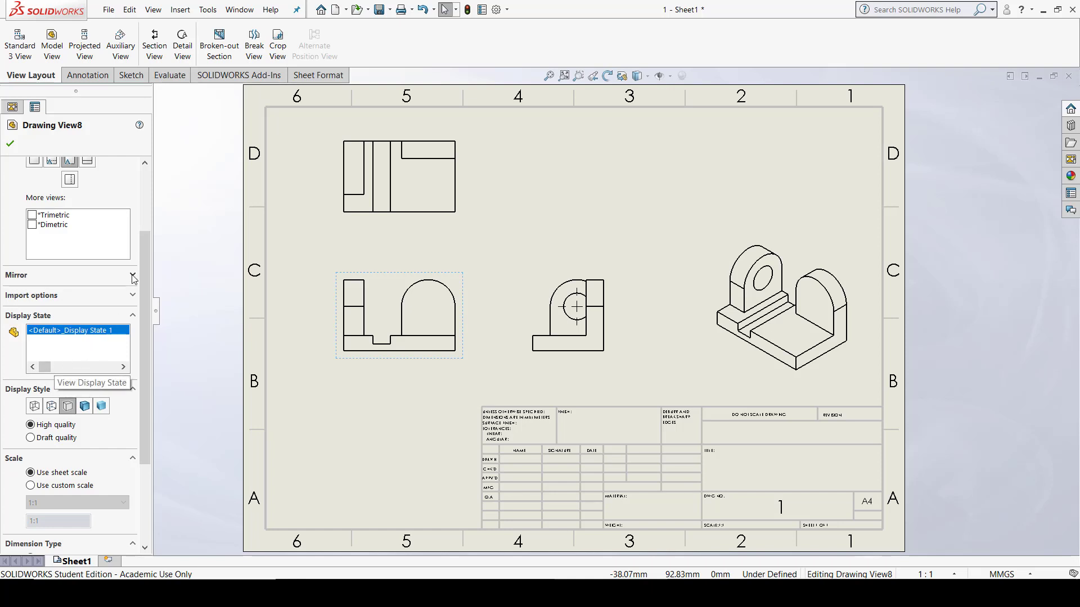
pyautogui.moveTo(144, 264)
pyautogui.mouseDown()
pyautogui.moveTo(146, 392)
pyautogui.moveTo(147, 247)
pyautogui.mouseUp()
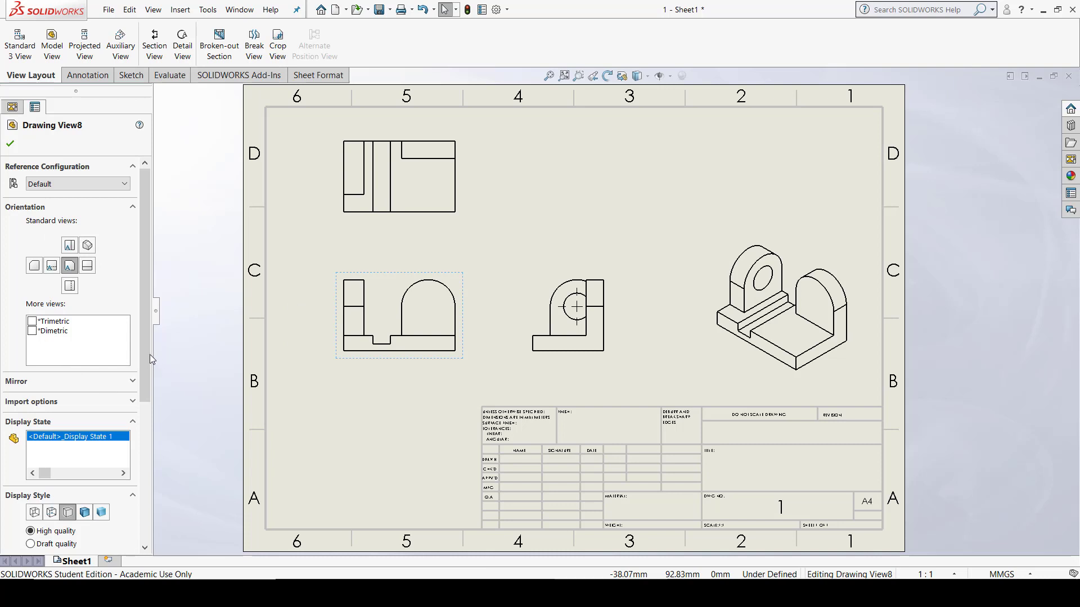
pyautogui.moveTo(150, 354); pyautogui.dragTo(145, 448)
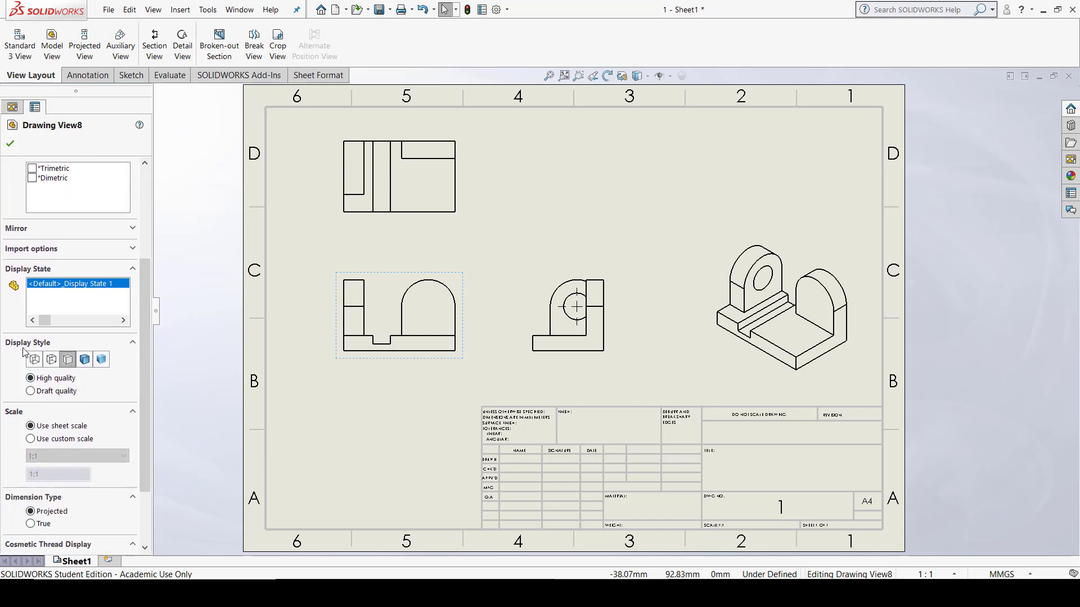
pyautogui.click(424, 275)
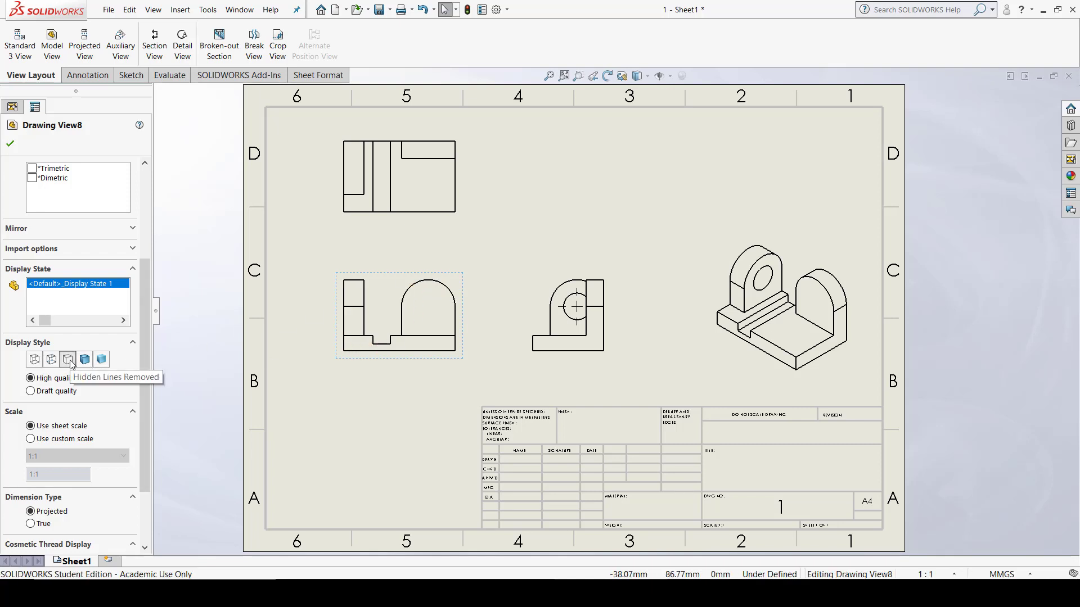
pyautogui.click(52, 360)
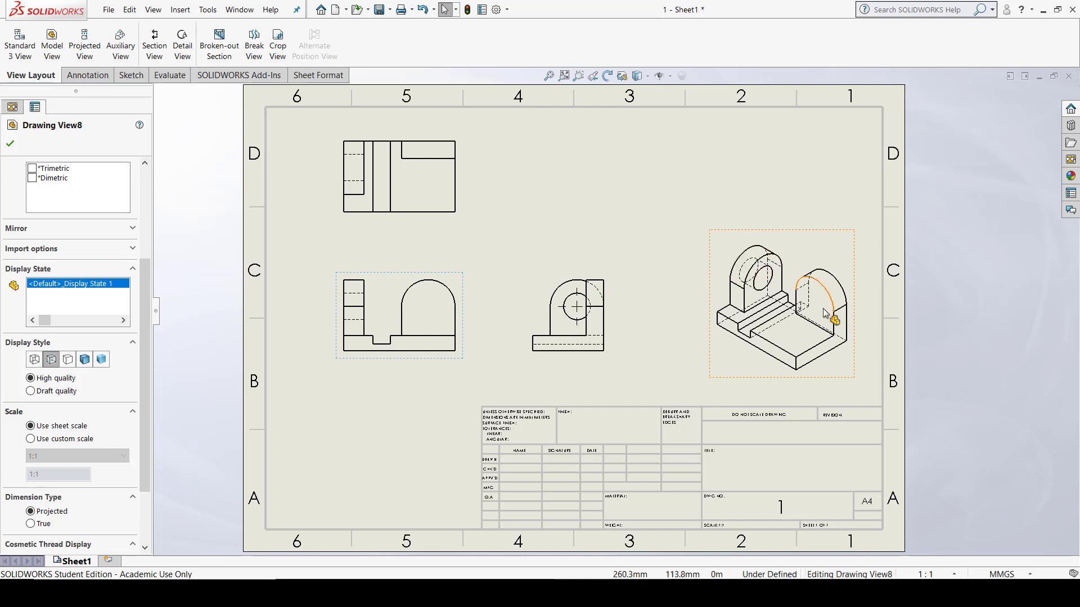
pyautogui.click(432, 276)
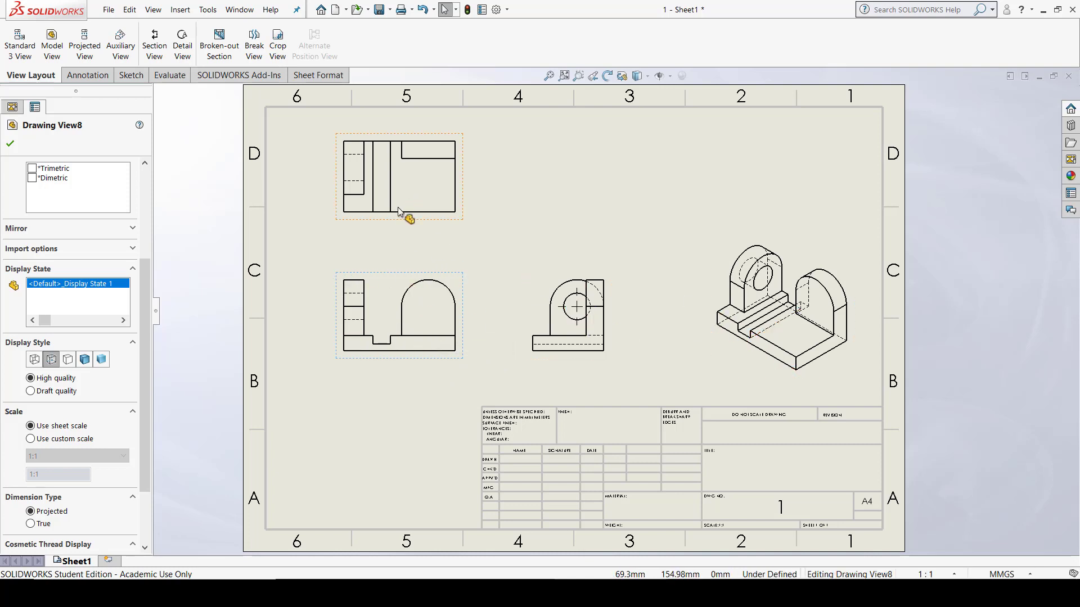
pyautogui.click(68, 360)
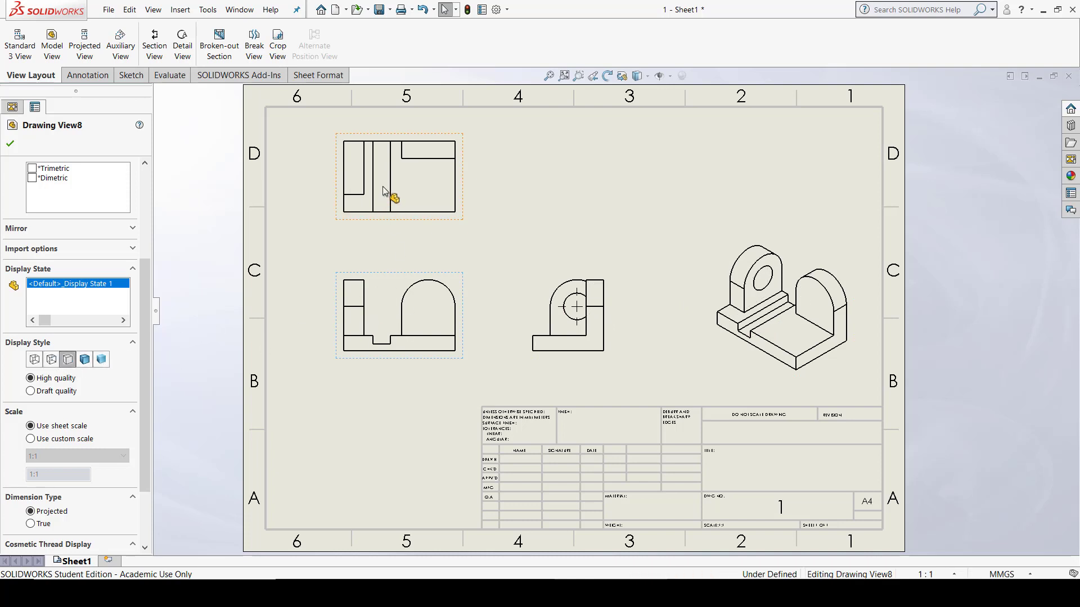
# - Set the front view's display style to Hidden Lines Visible
pyautogui.scroll(1, 404, 274)
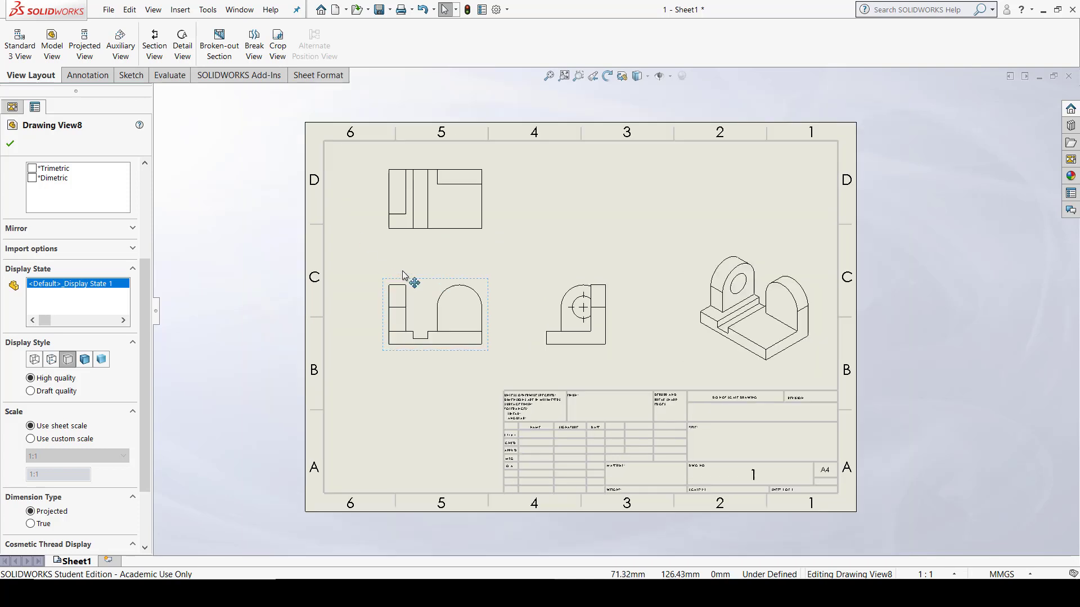
pyautogui.scroll(-3, 450, 256)
pyautogui.moveTo(677, 279)
pyautogui.mouseDown(button='middle')
pyautogui.moveTo(593, 282)
pyautogui.moveTo(545, 270)
pyautogui.mouseUp(button='middle')
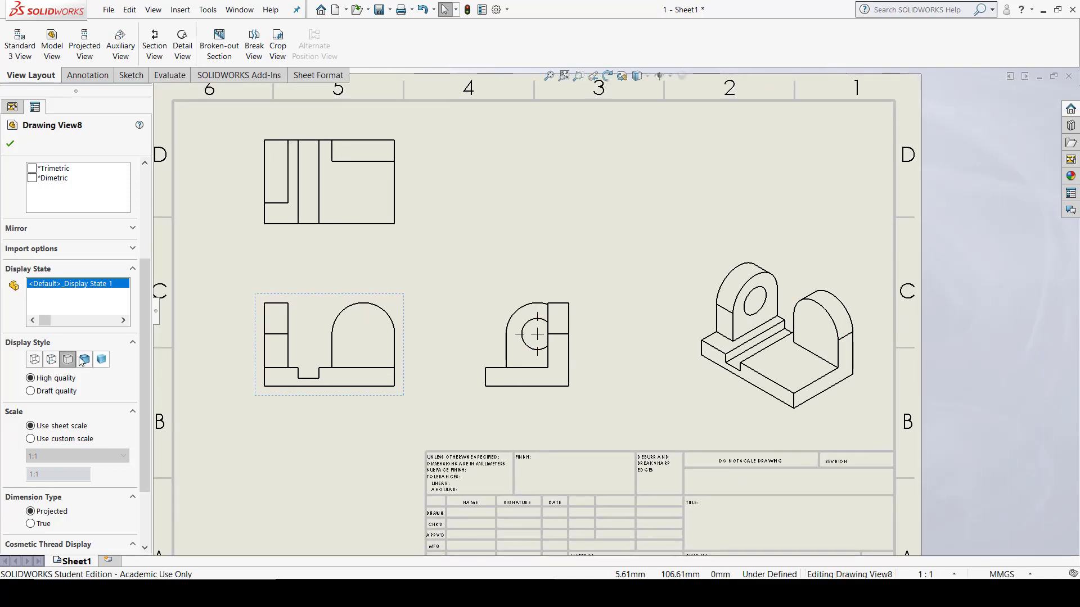
pyautogui.click(50, 361)
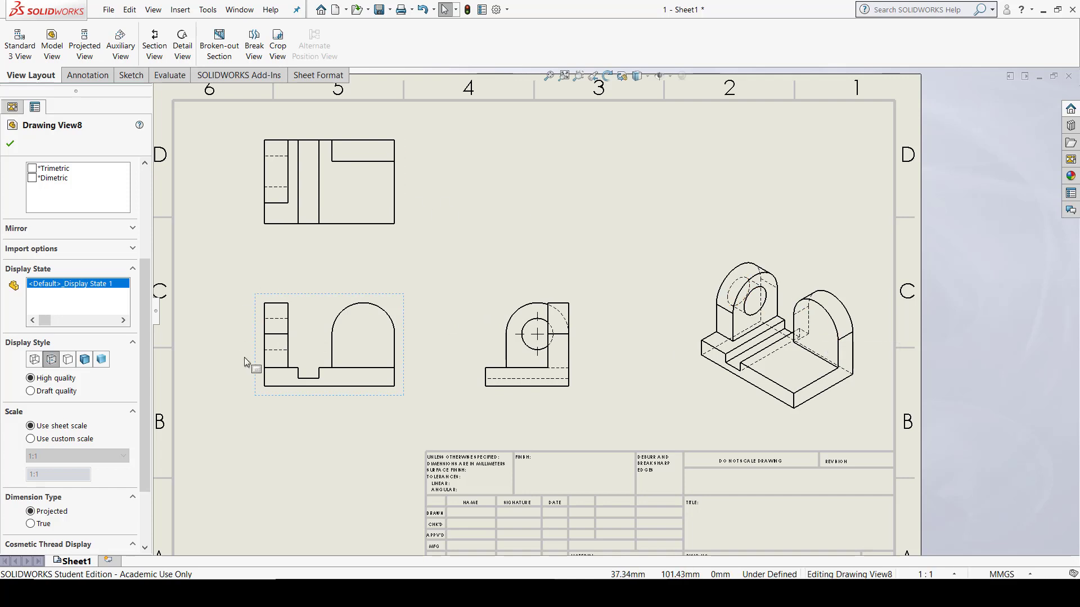
# - Set only the isometric view's display style to Shaded With Edges
pyautogui.click(796, 249)
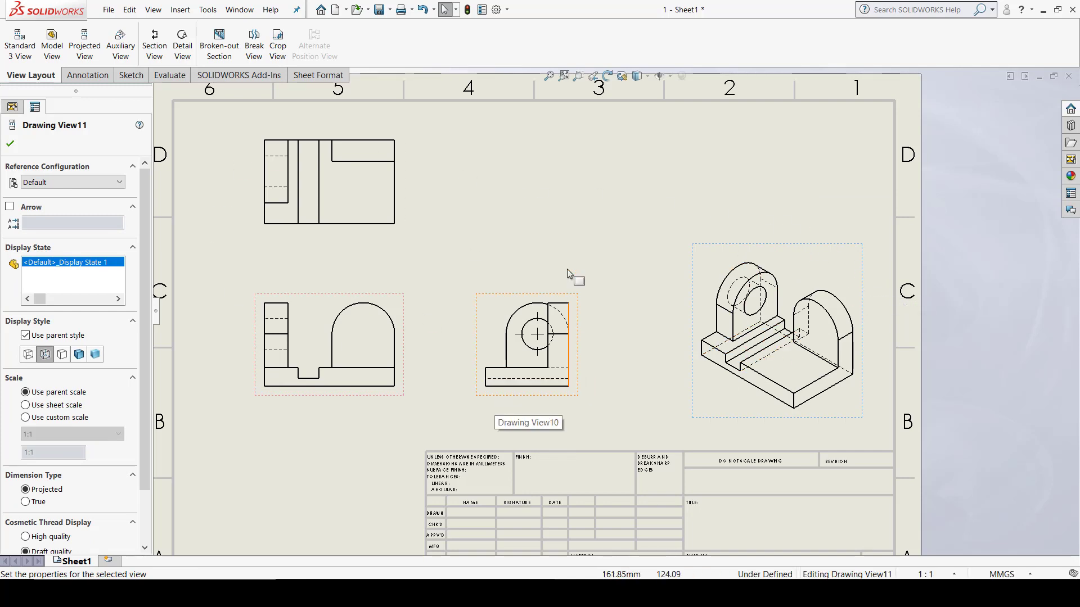
pyautogui.click(79, 354)
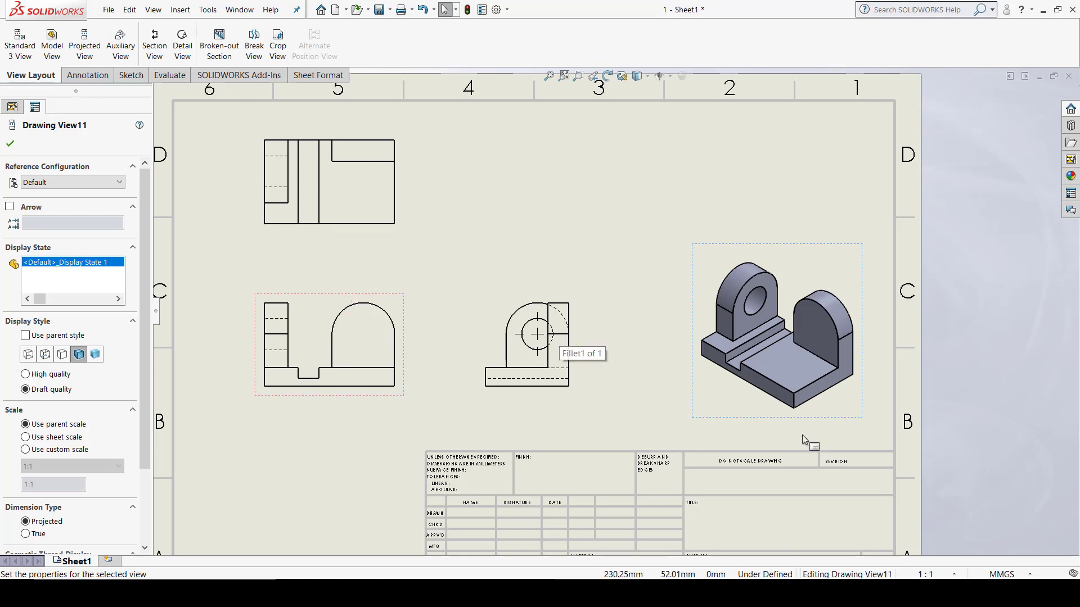
pyautogui.click(378, 299)
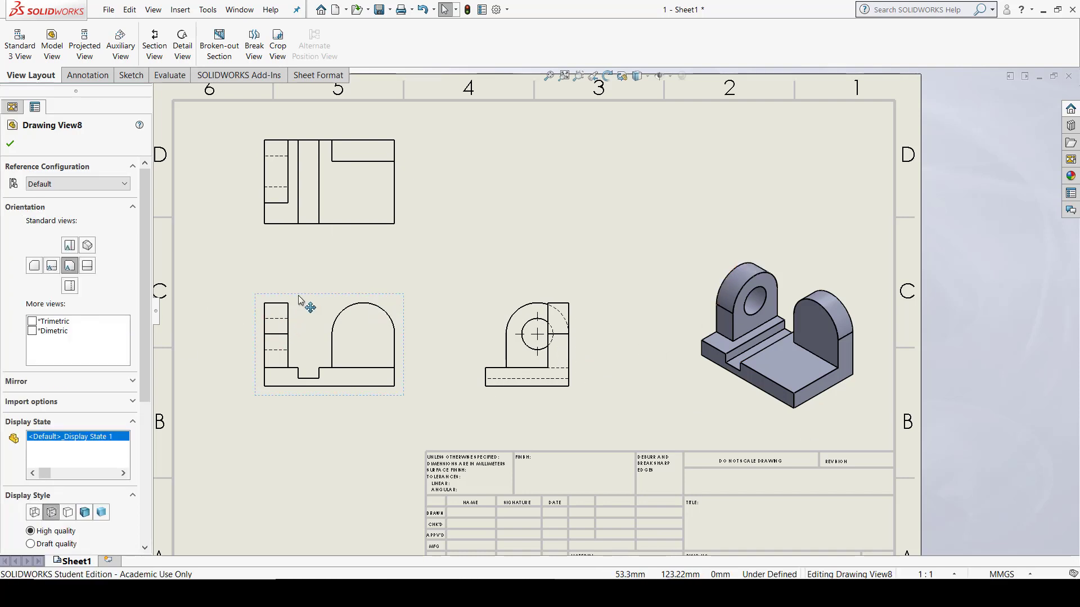
pyautogui.click(559, 239)
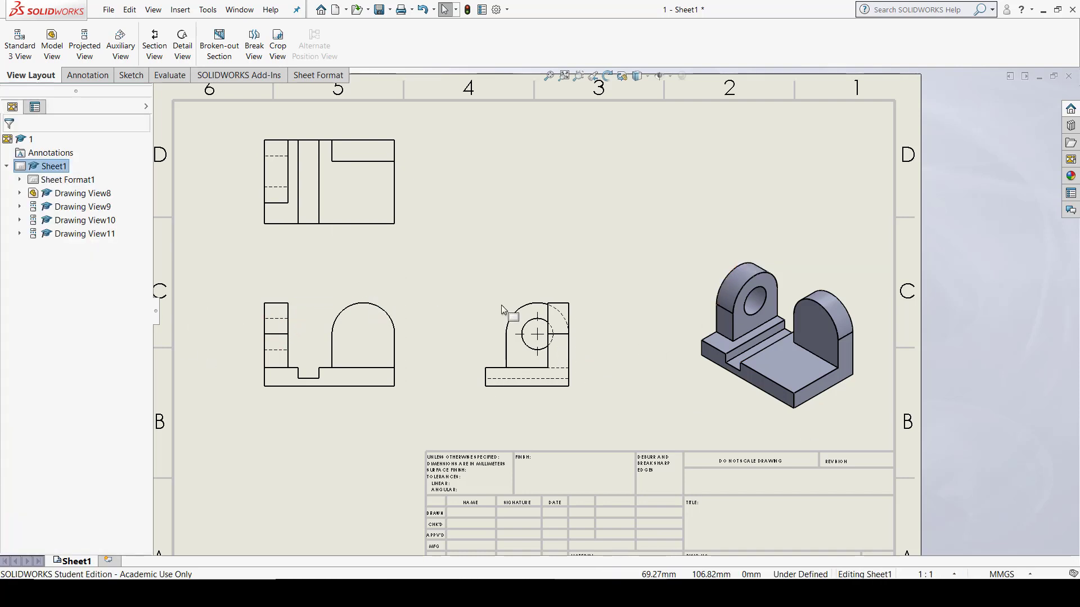
# - Apply the Shaded With Edges display style to the front view and replace it with Shaded
pyautogui.click(302, 302)
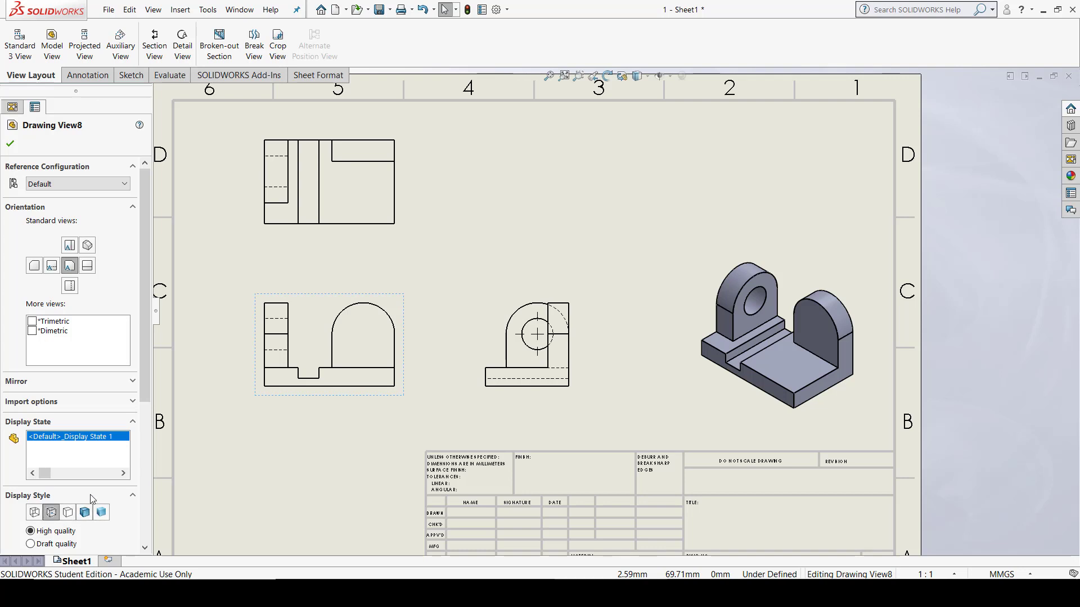
pyautogui.click(84, 513)
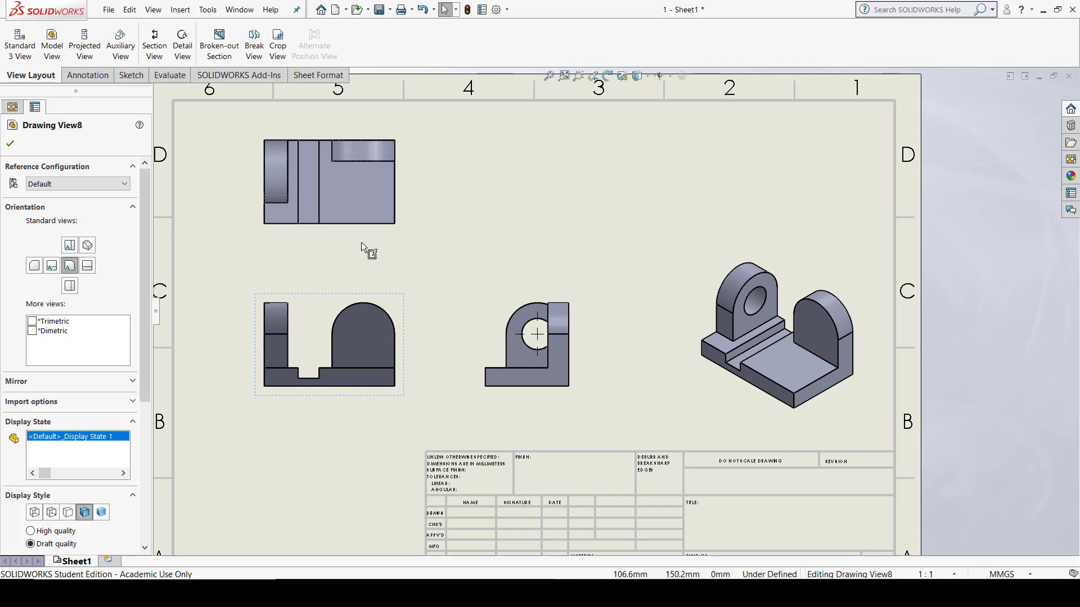
pyautogui.click(102, 512)
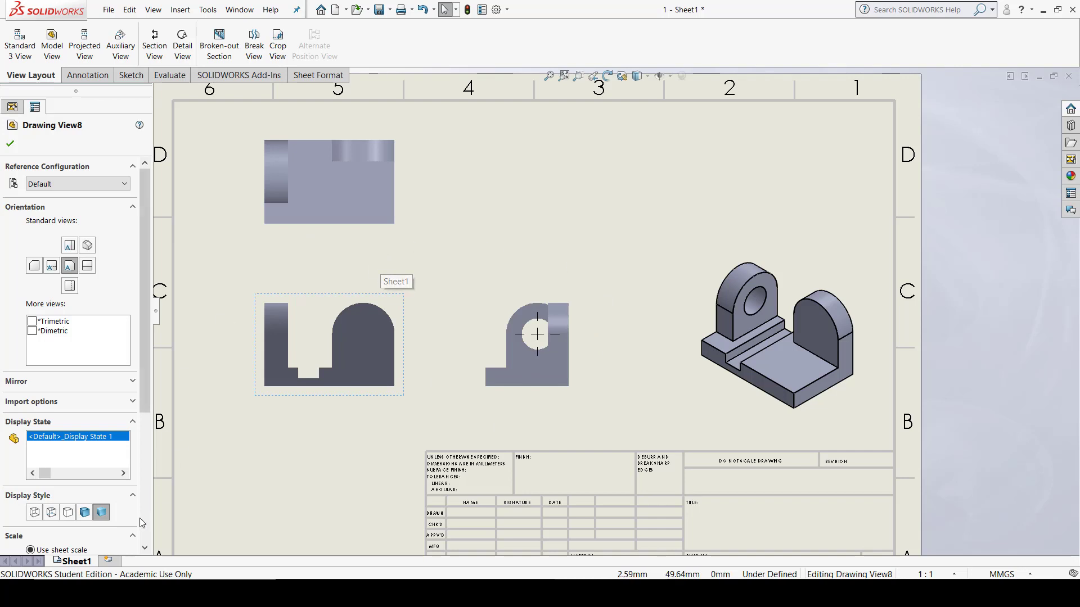
# - Try Hidden Lines Removed and Wireframe on the front view, and finish with the Hidden Lines Visible display style
pyautogui.click(68, 513)
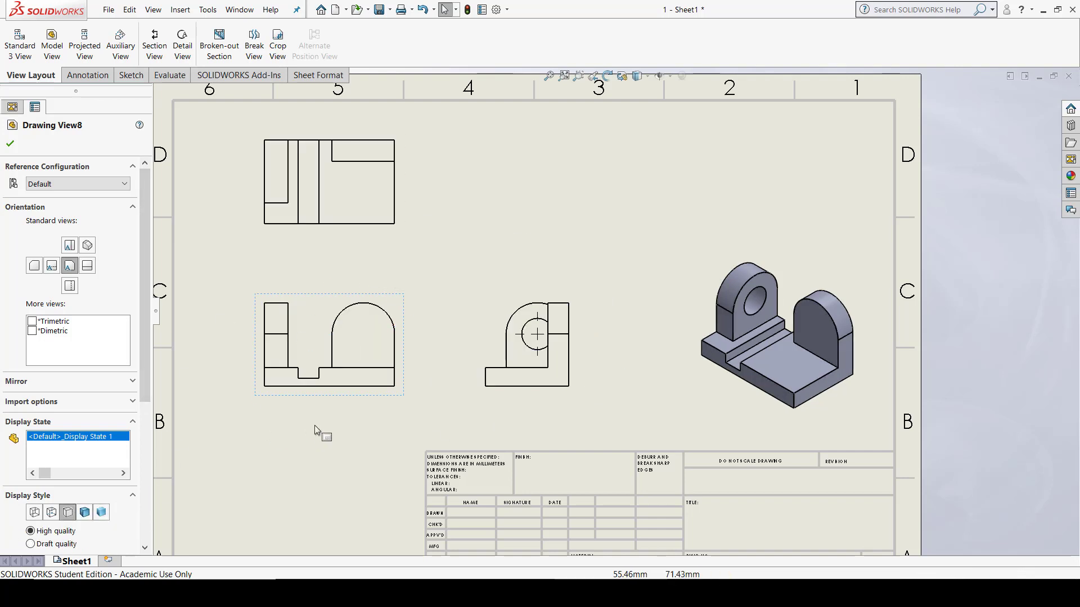
pyautogui.click(54, 516)
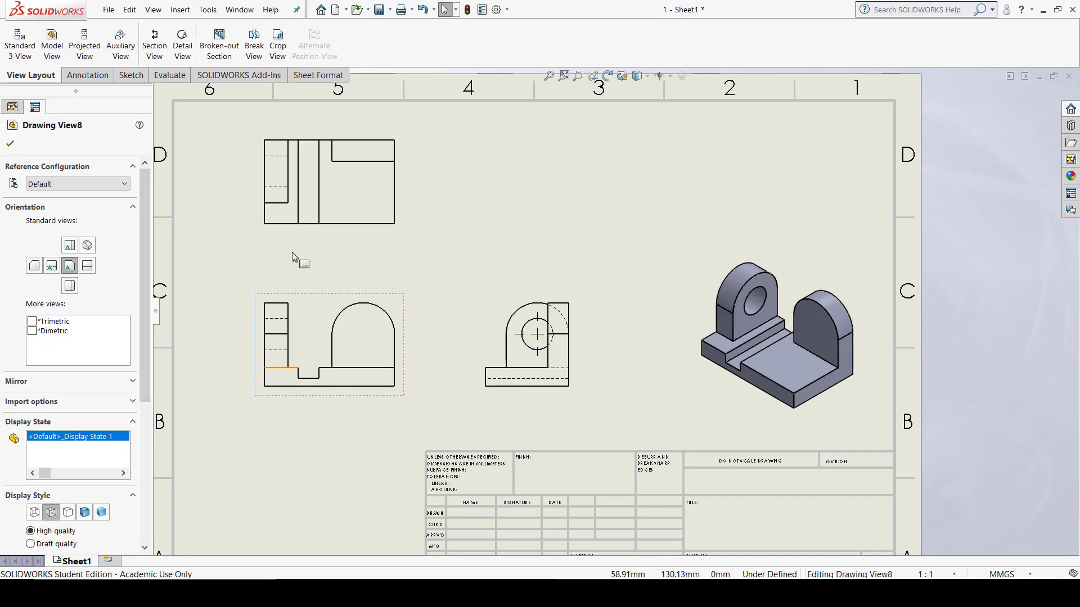
pyautogui.click(39, 513)
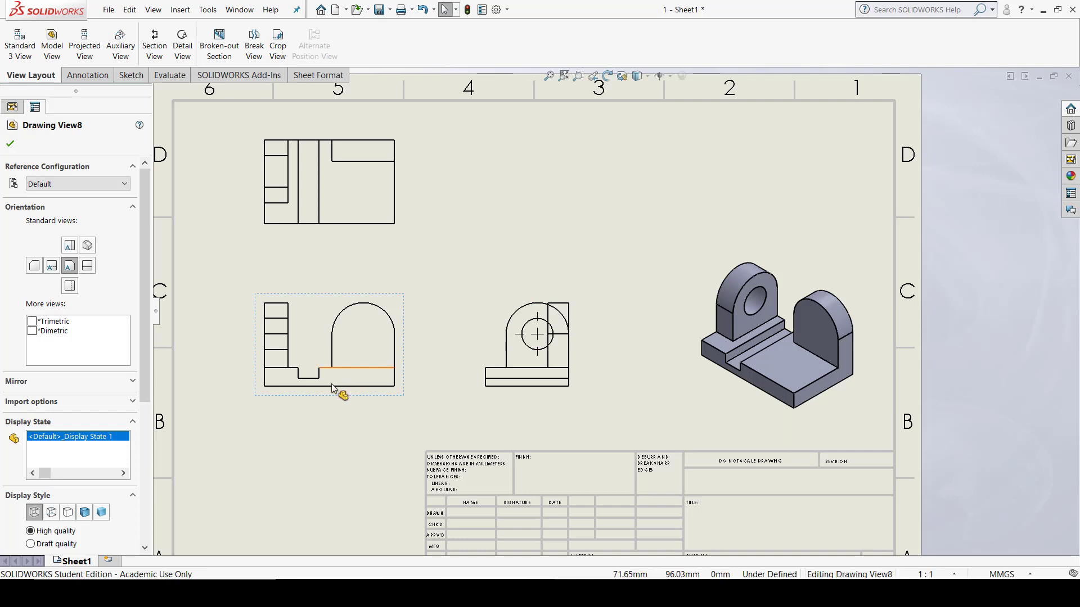
pyautogui.click(51, 512)
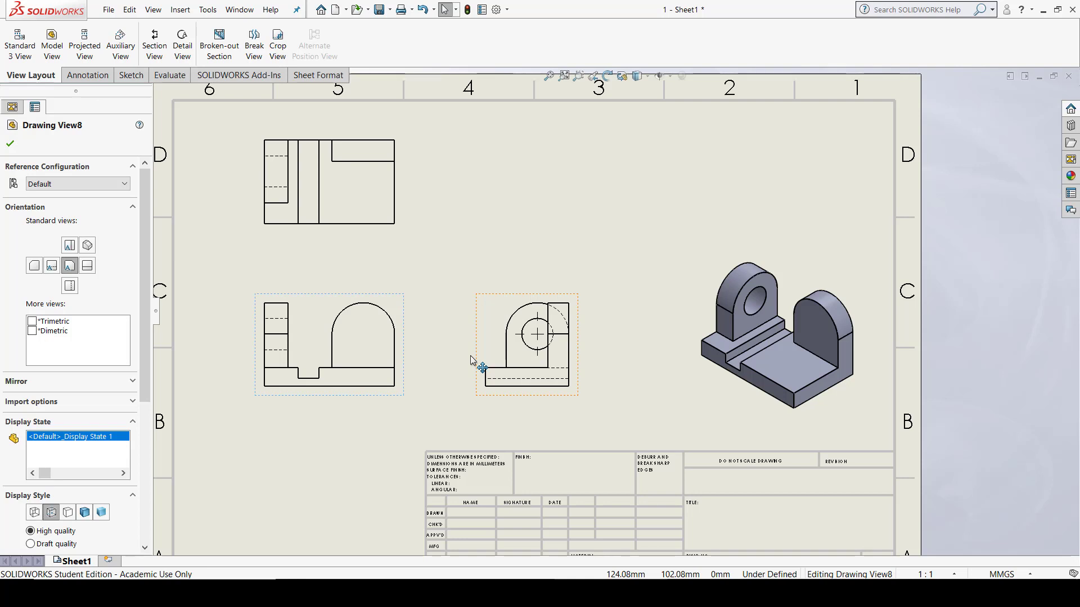
pyautogui.click(12, 143)
# - Open Sheet1's sheet format for editing, view the whole border and title block, and return to the drawing sheet
pyautogui.click(49, 166)
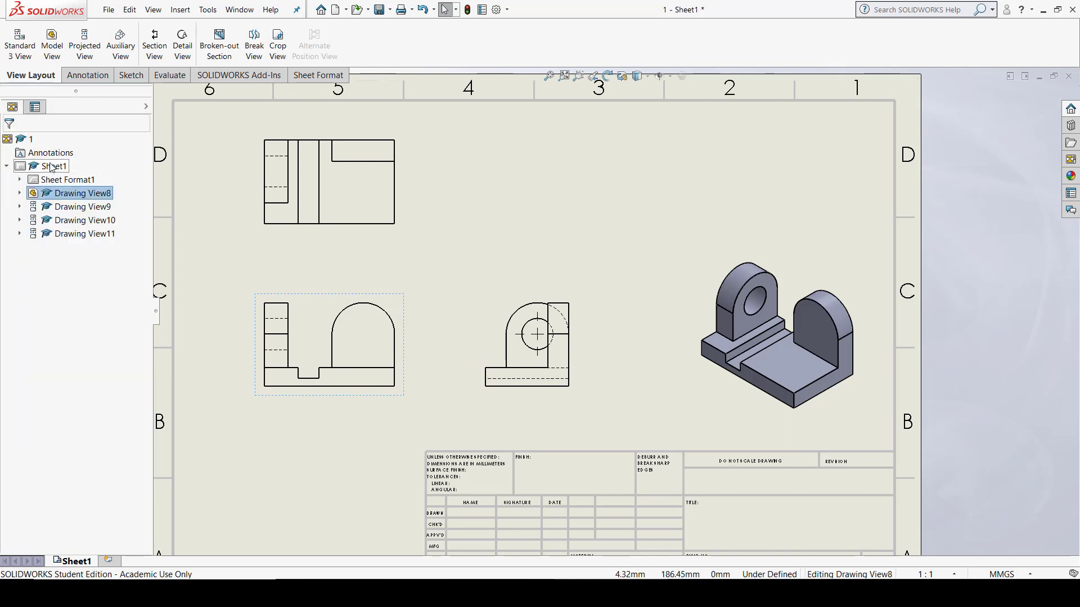
pyautogui.rightClick(49, 166)
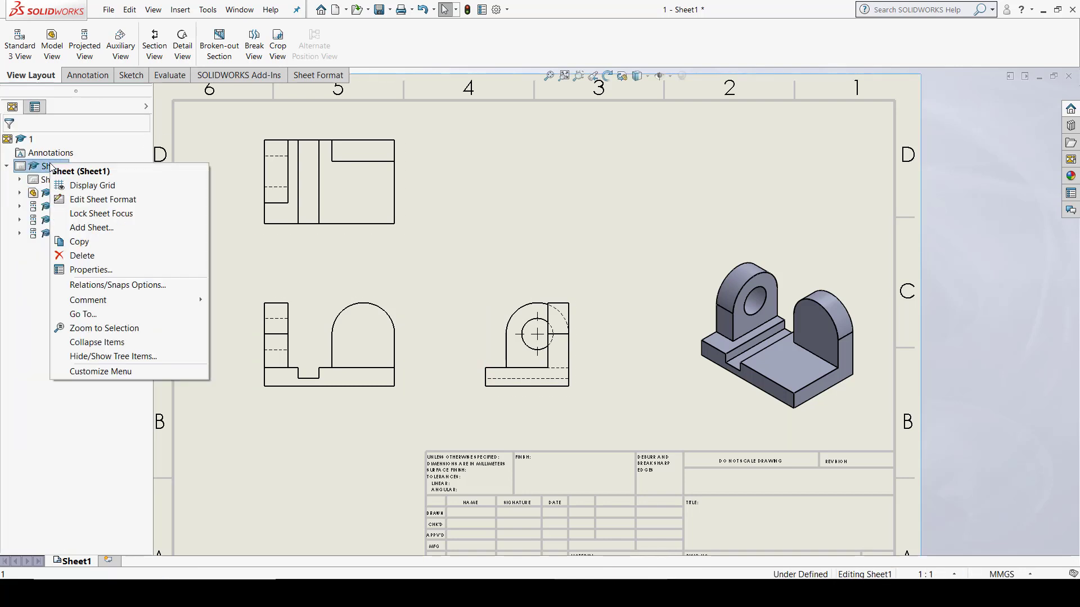
pyautogui.click(81, 204)
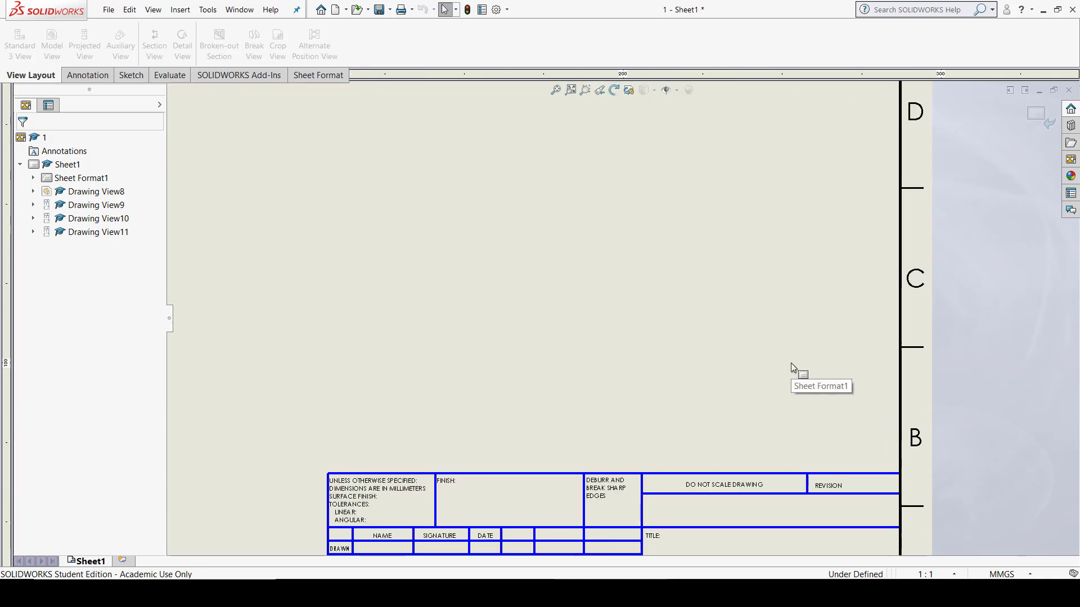
pyautogui.press('f')
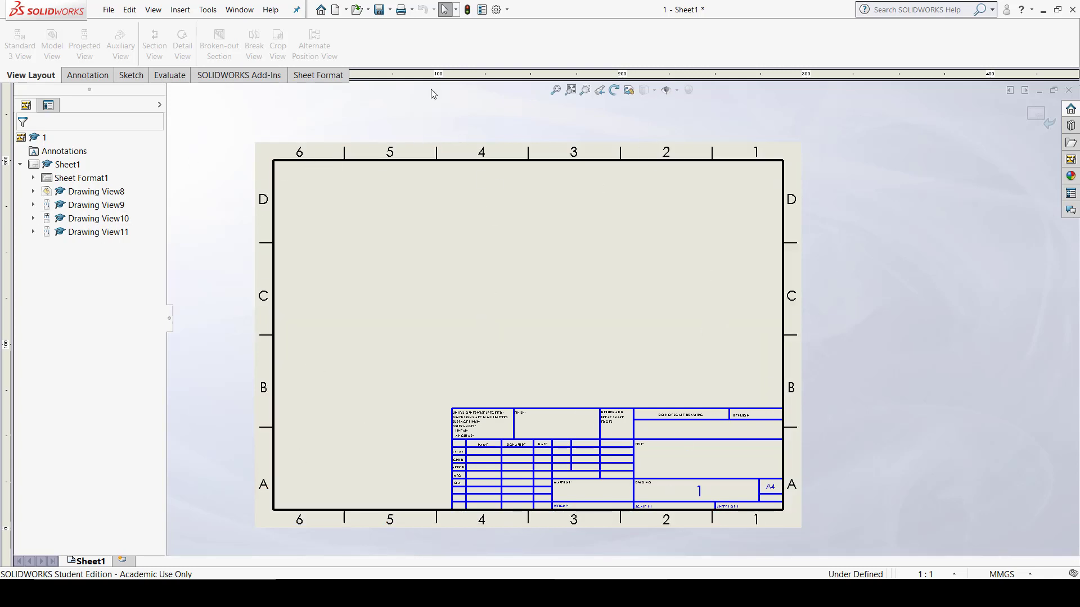
pyautogui.click(1044, 119)
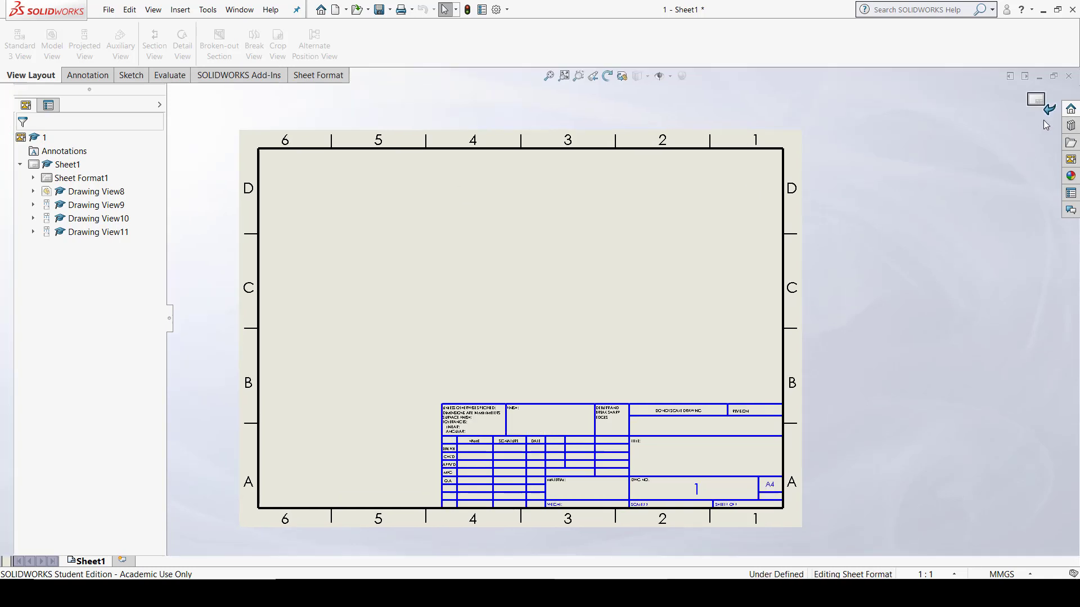
# - Review the Sheet Properties of Sheet1, including projection type, scale and sheet size, and cancel the dialog
pyautogui.rightClick(59, 170)
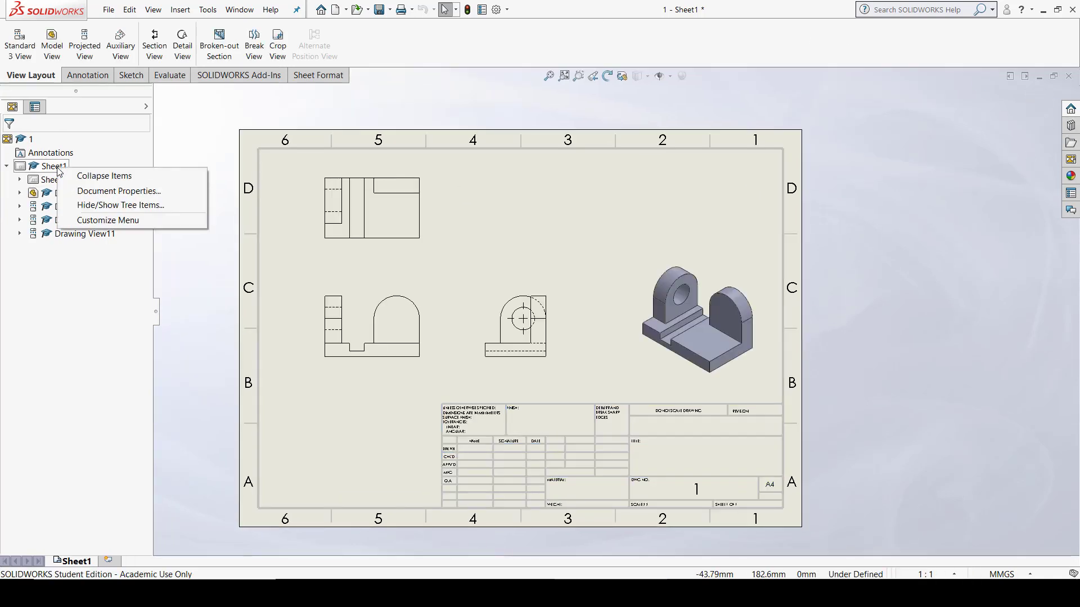
pyautogui.rightClick(28, 296)
pyautogui.click(47, 163)
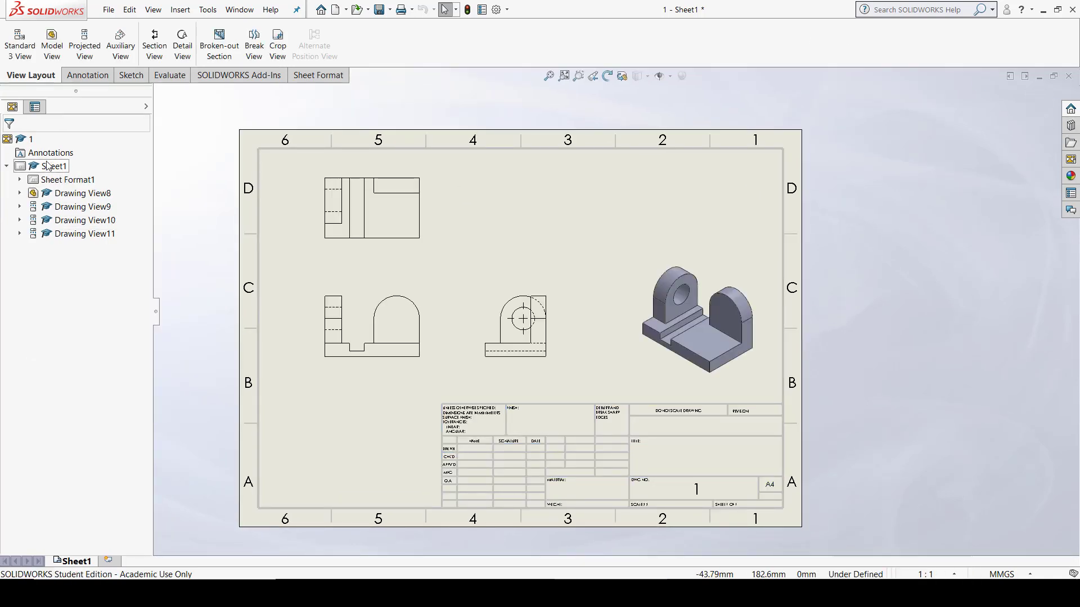
pyautogui.rightClick(47, 163)
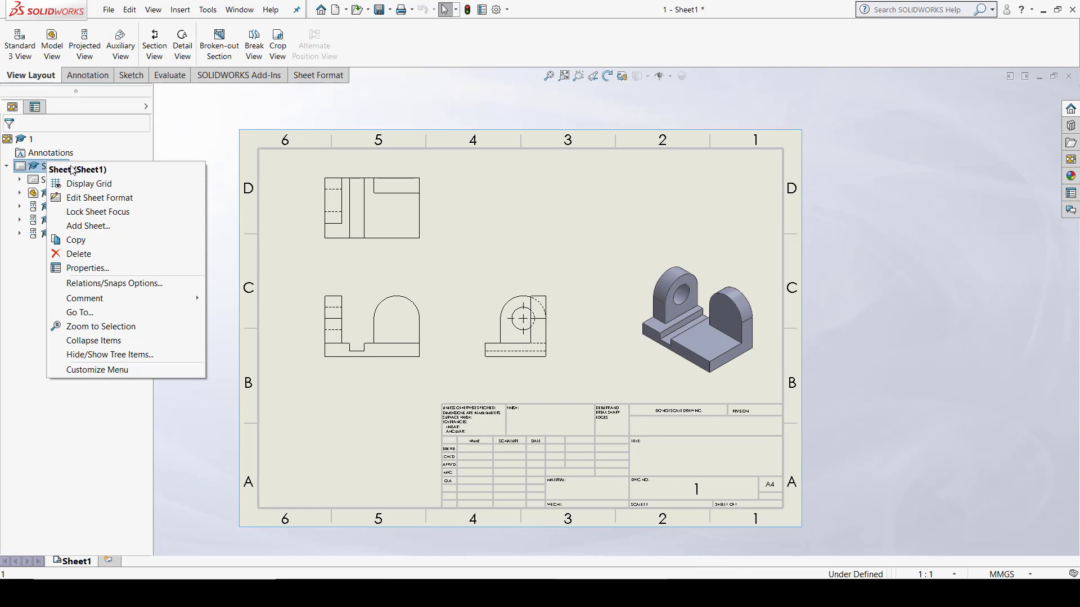
pyautogui.click(81, 268)
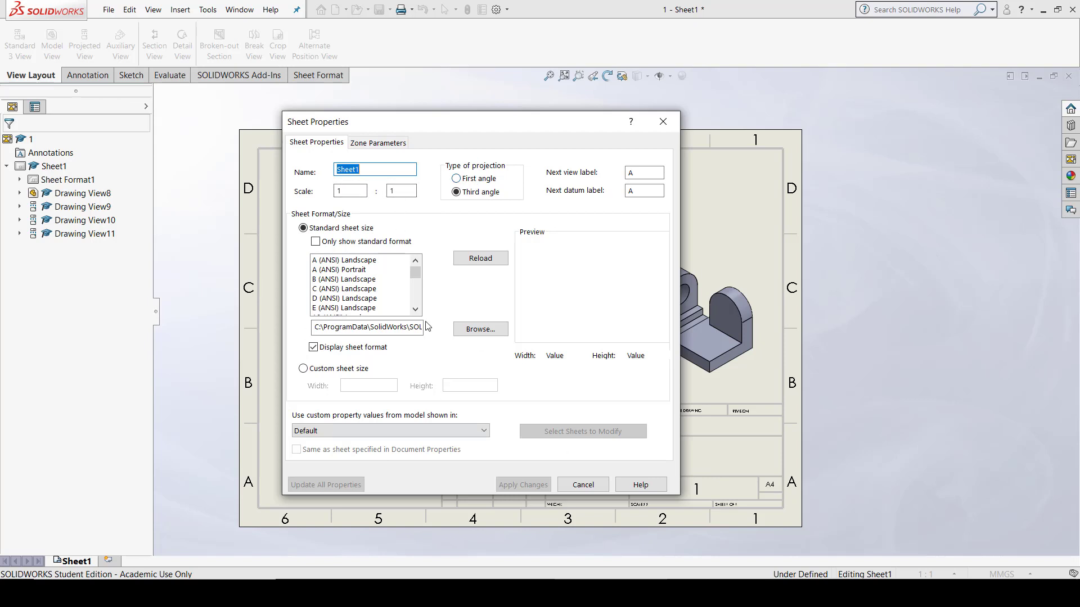
pyautogui.click(583, 485)
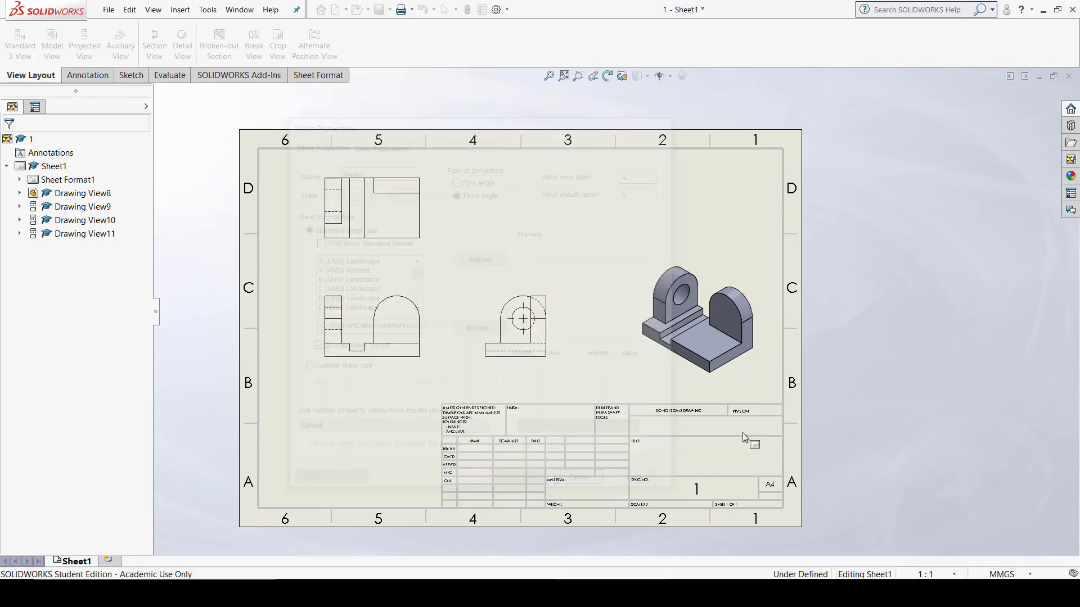
# - Insert a projected bottom view directly below the front view, using the front view as the parent
pyautogui.scroll(1, 631, 208)
pyautogui.scroll(-4, 631, 207)
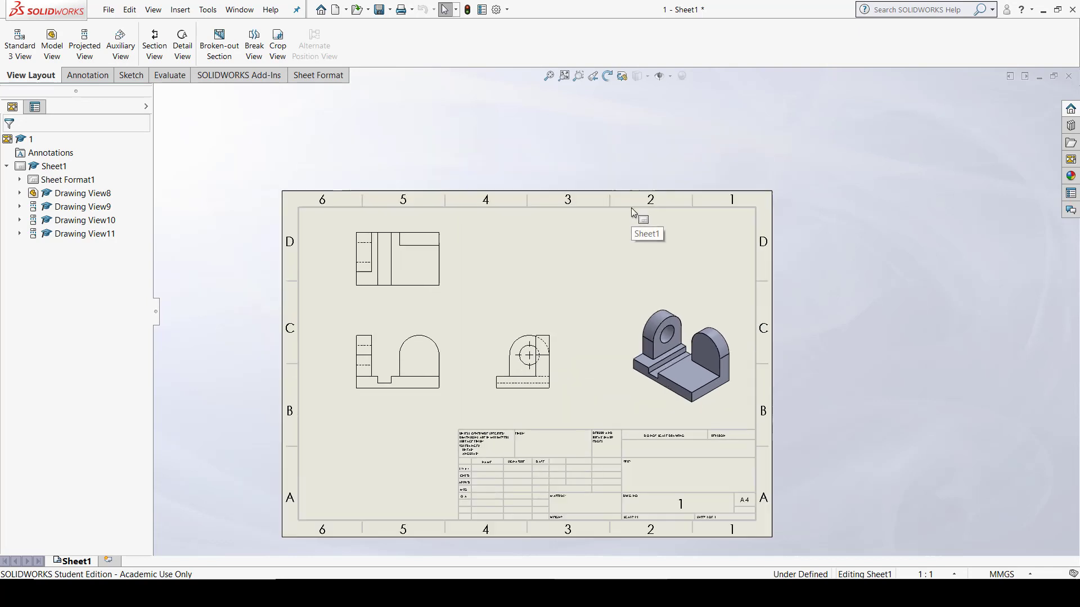
pyautogui.moveTo(501, 297)
pyautogui.mouseDown(button='middle')
pyautogui.moveTo(576, 241)
pyautogui.moveTo(582, 195)
pyautogui.mouseUp(button='middle')
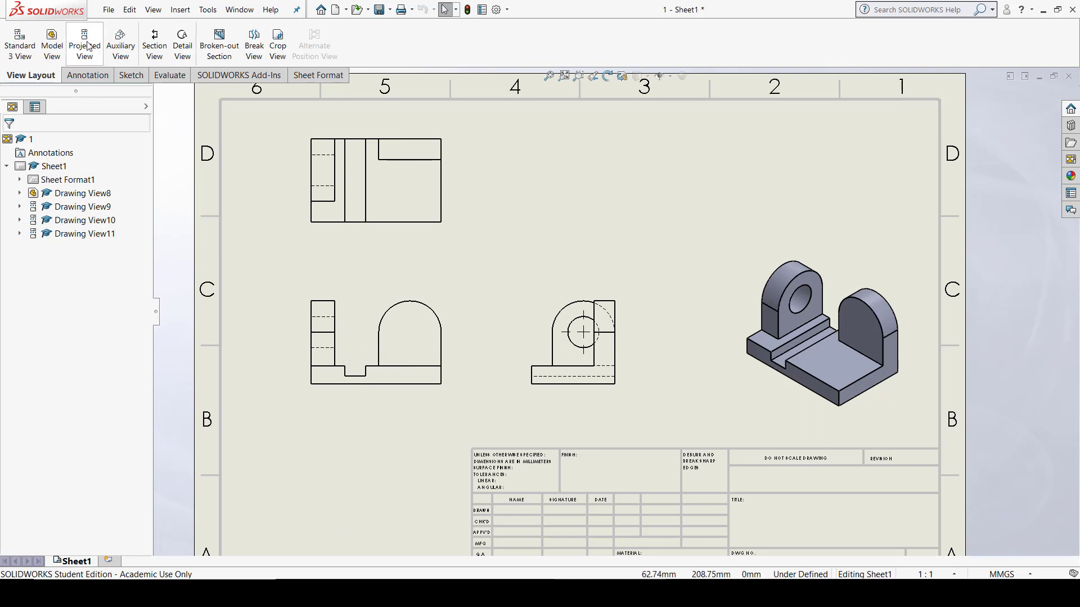
pyautogui.click(450, 307)
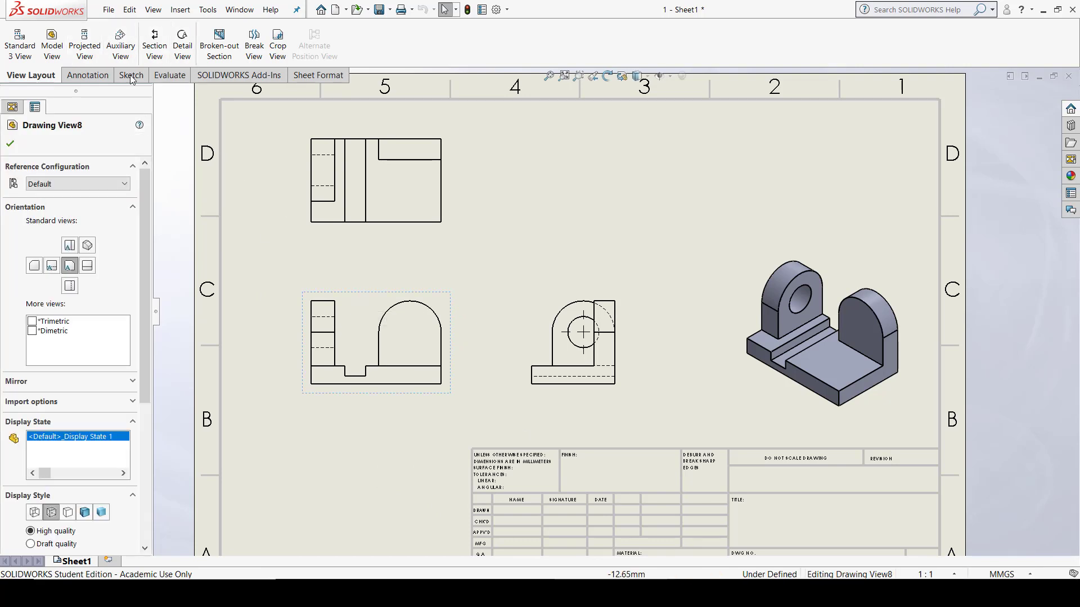
pyautogui.click(84, 44)
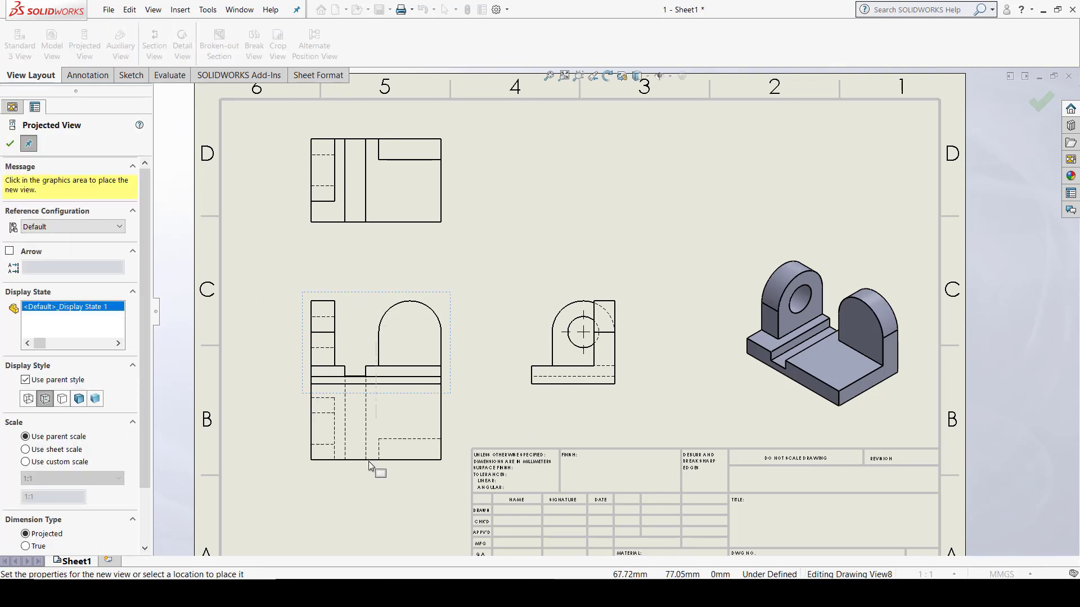
pyautogui.click(374, 498)
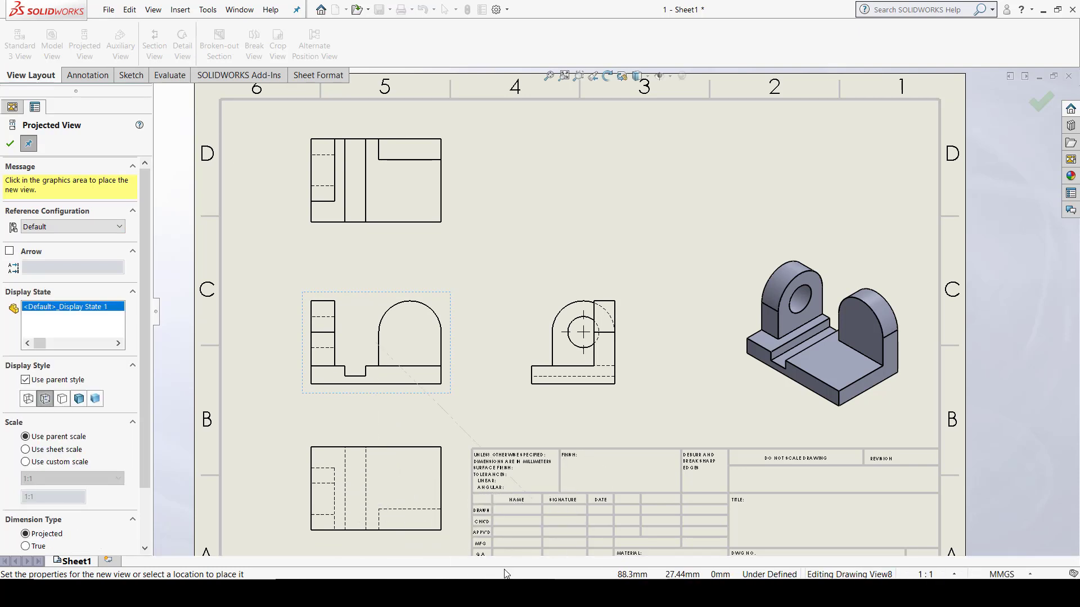
pyautogui.press('Escape')
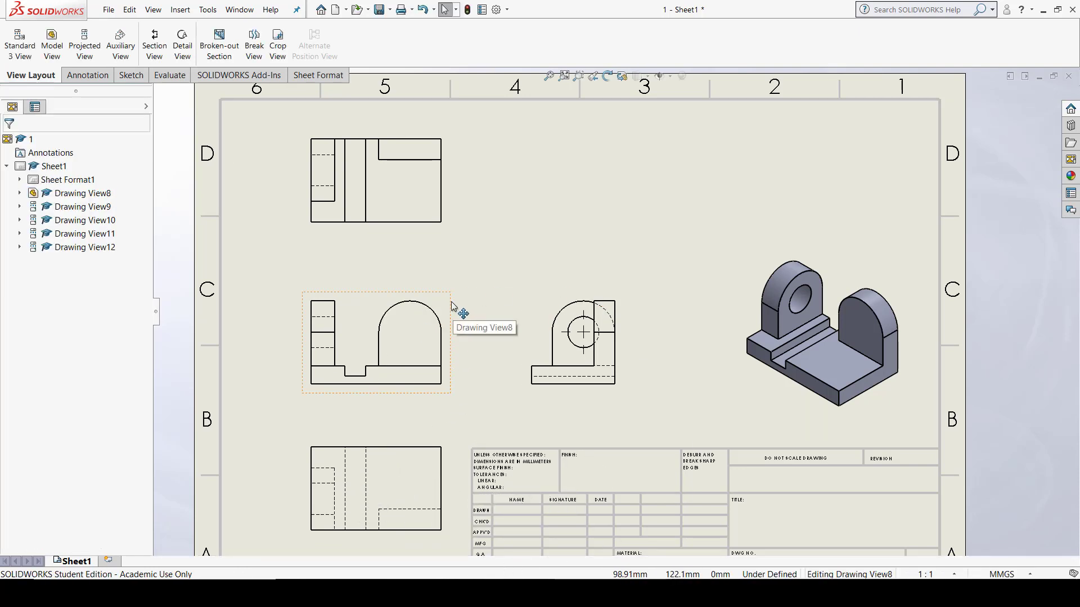
# - Move the front view up towards the top view, and bring the projected bottom view up closer beneath it
pyautogui.moveTo(451, 306); pyautogui.dragTo(449, 275)
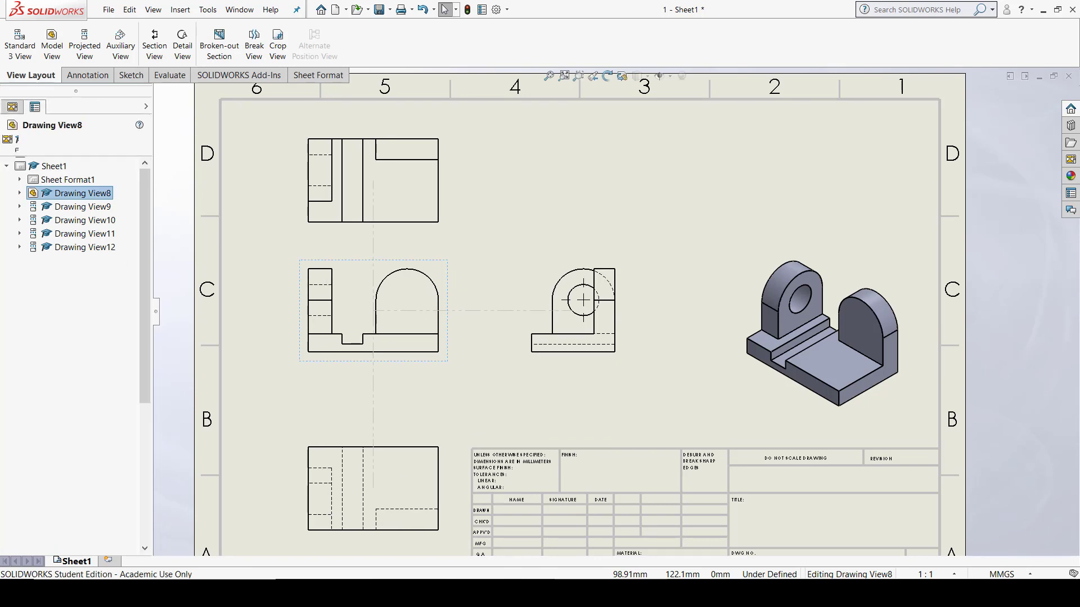
pyautogui.moveTo(444, 441); pyautogui.dragTo(441, 385)
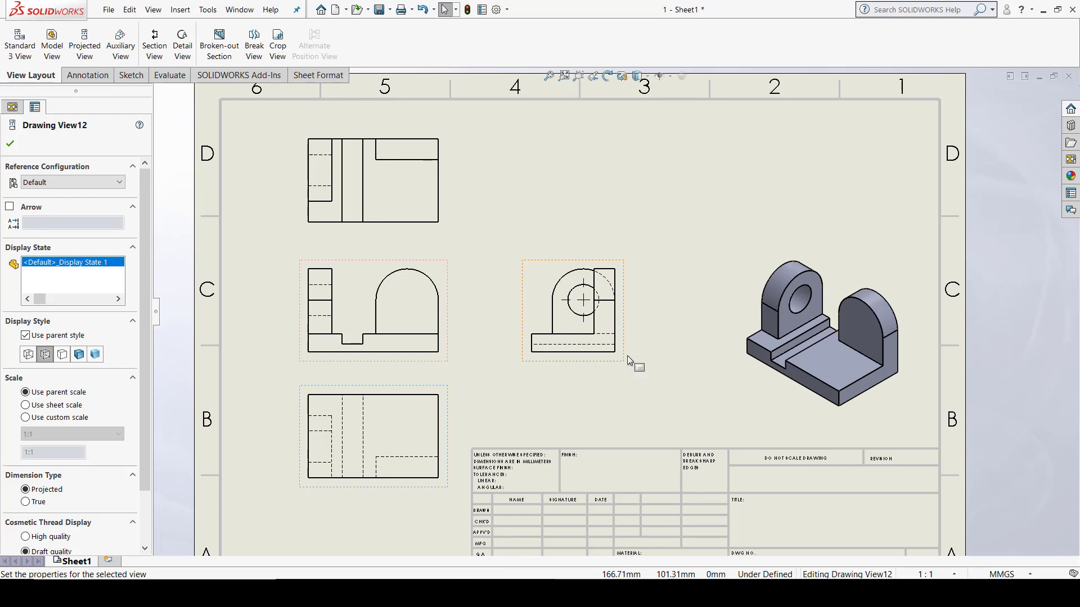
pyautogui.click(11, 144)
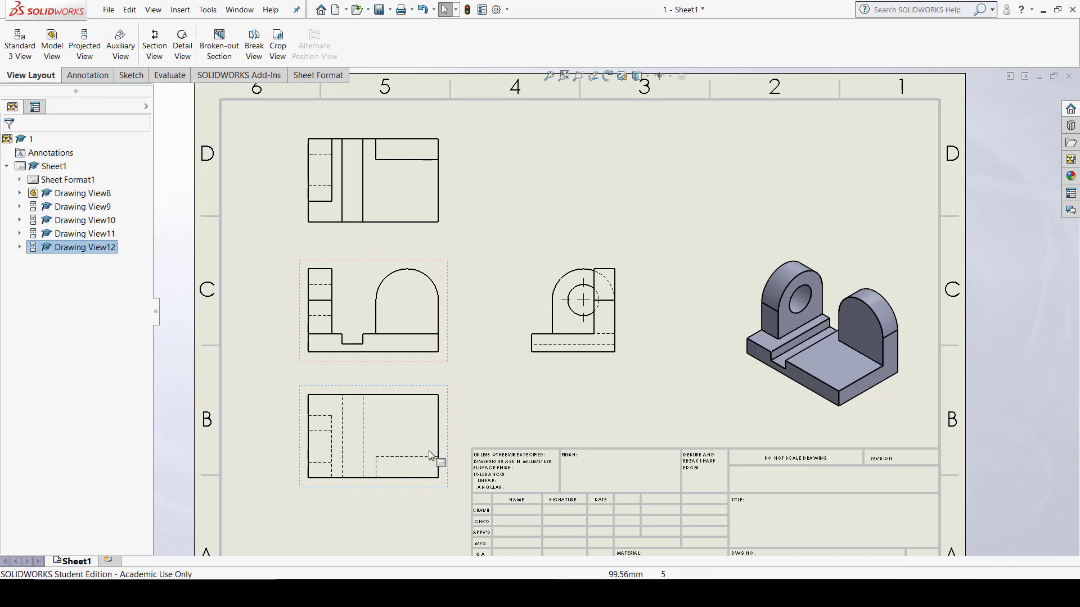
# - Add centerlines between the hole's hidden edges in the top view and the bottom view
pyautogui.click(104, 79)
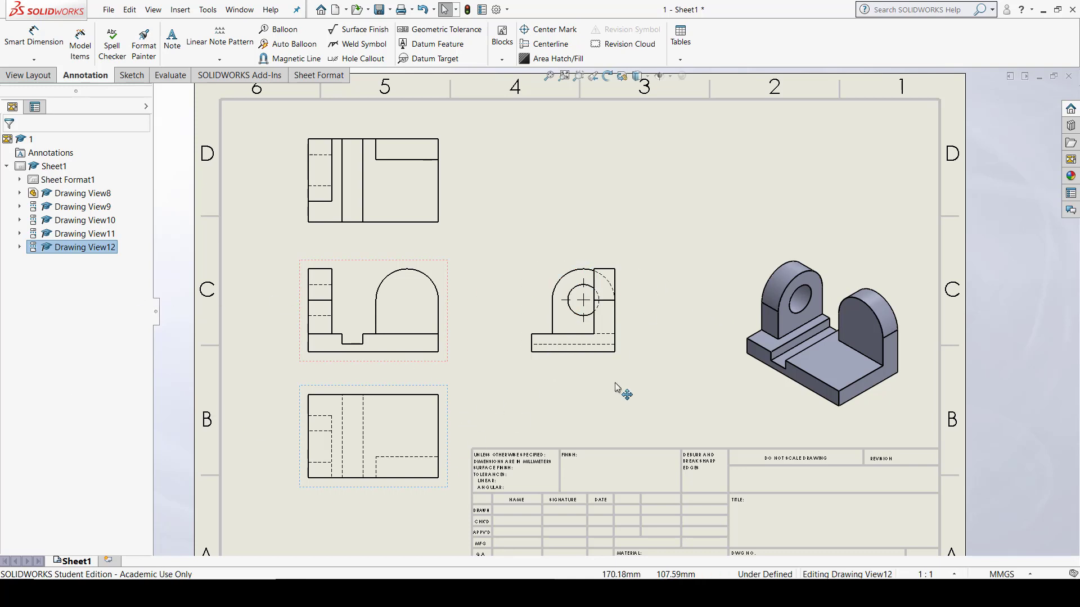
pyautogui.scroll(-3, 613, 326)
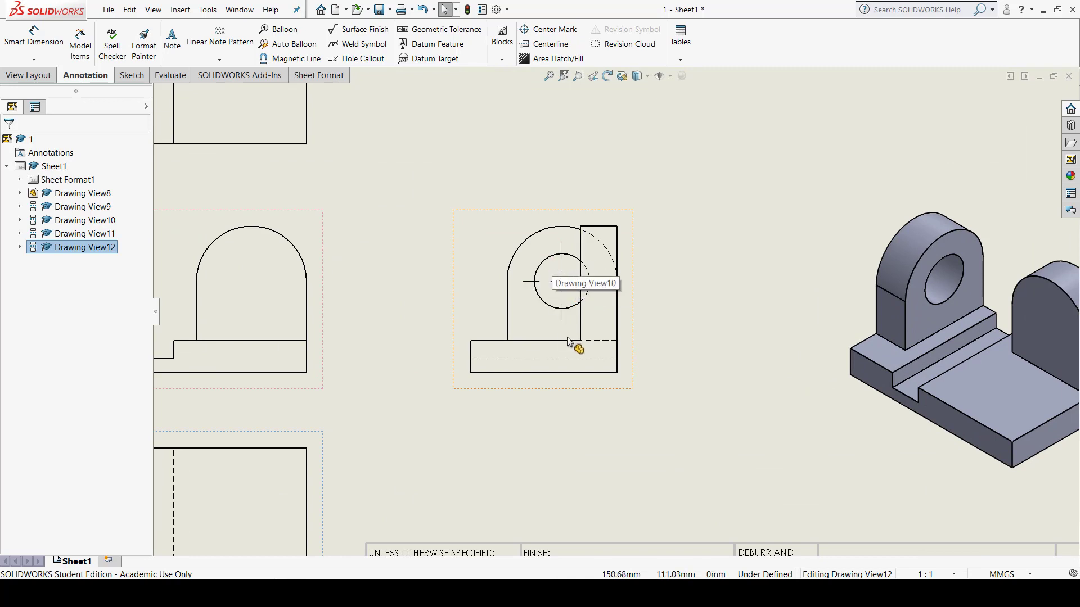
pyautogui.scroll(3, 575, 345)
pyautogui.scroll(-3, 329, 289)
pyautogui.scroll(5, 425, 282)
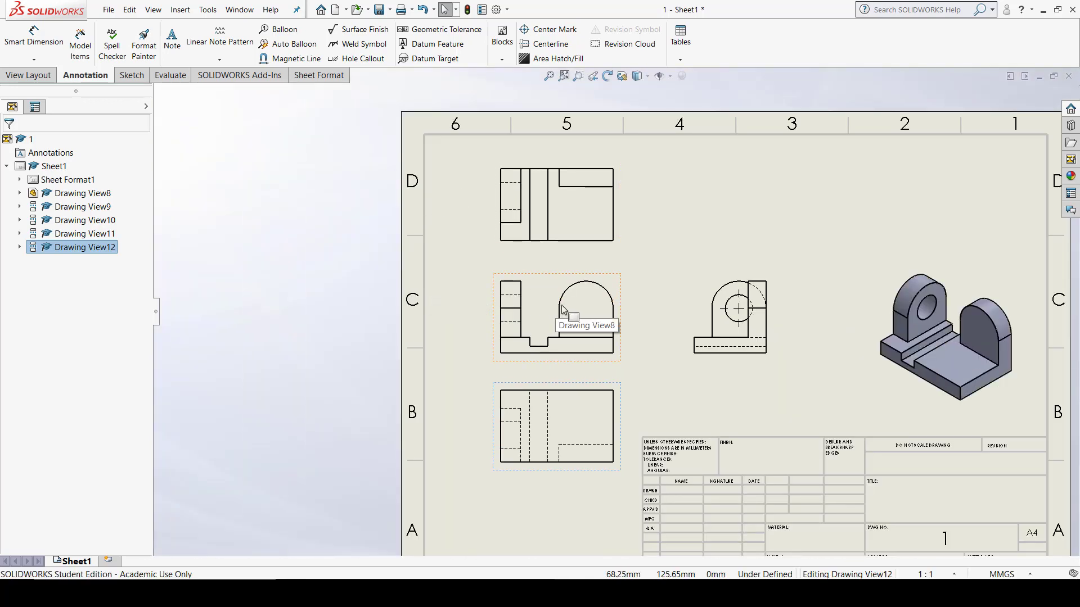
pyautogui.moveTo(574, 303); pyautogui.dragTo(400, 288, button='middle')
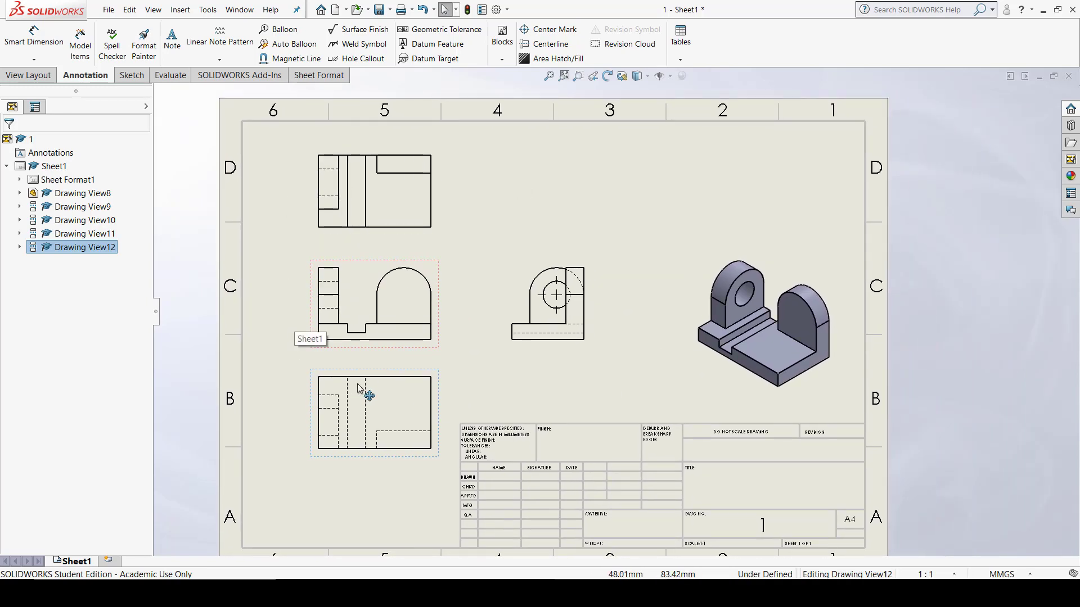
pyautogui.scroll(-2, 338, 188)
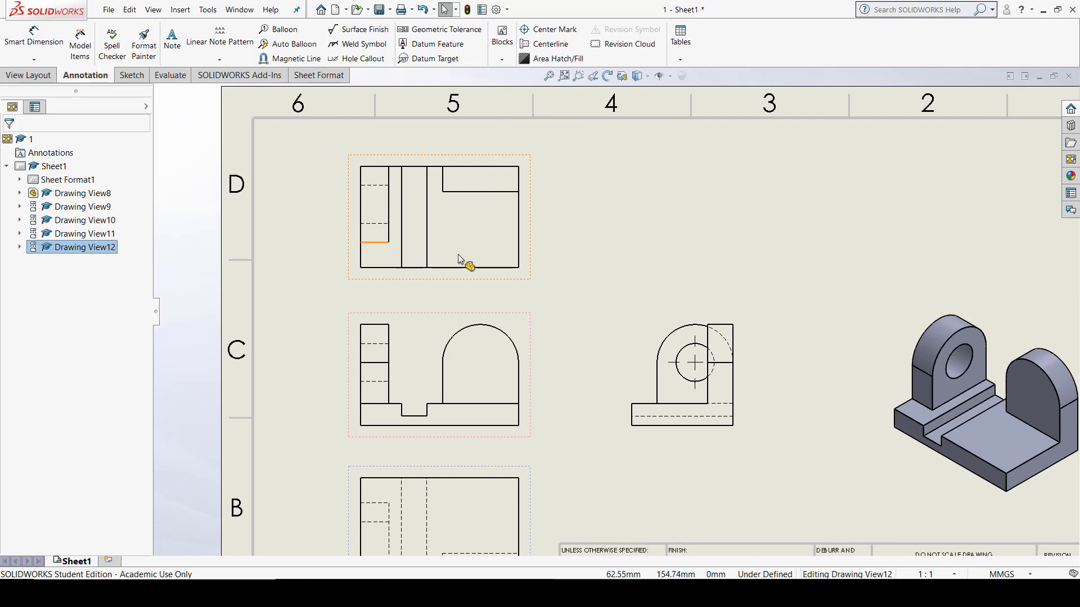
pyautogui.click(539, 45)
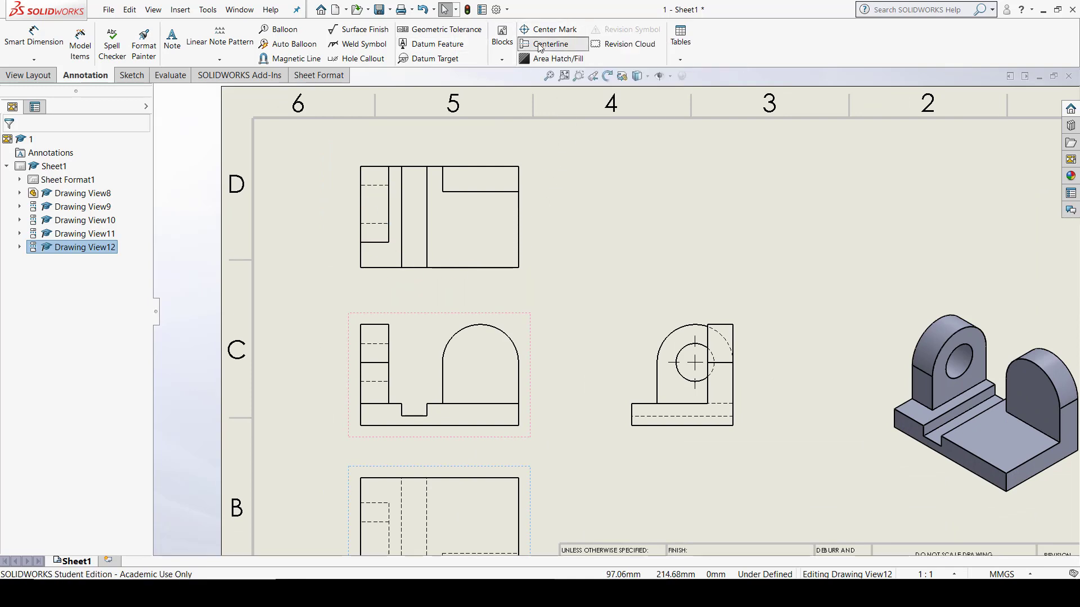
pyautogui.click(382, 185)
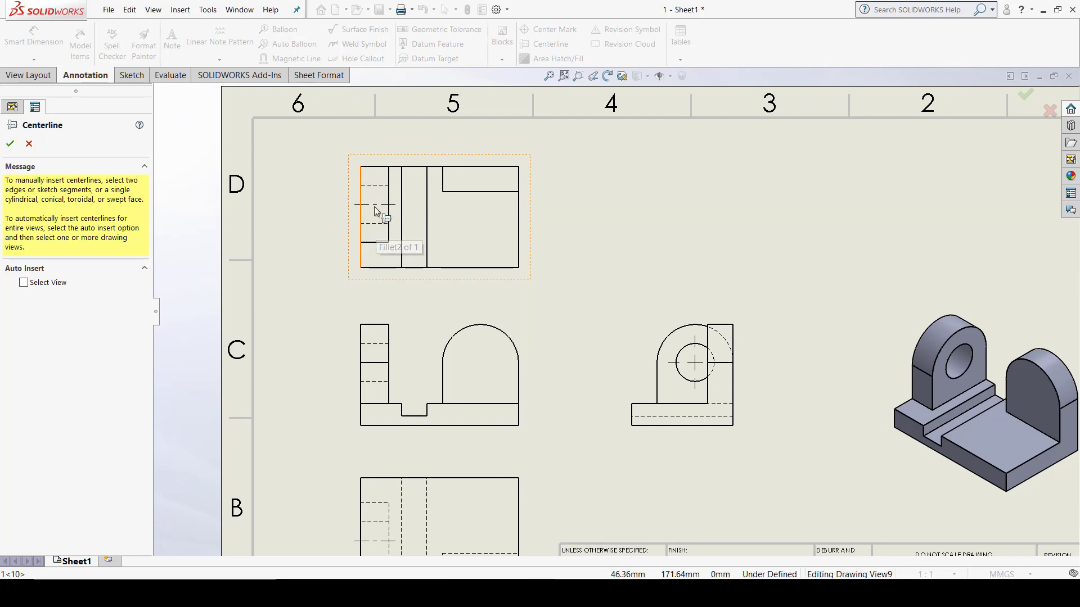
# - Examine the hole's centerlines in the top and bottom views and compare them with the hole in the side and isometric views
pyautogui.scroll(-3, 376, 211)
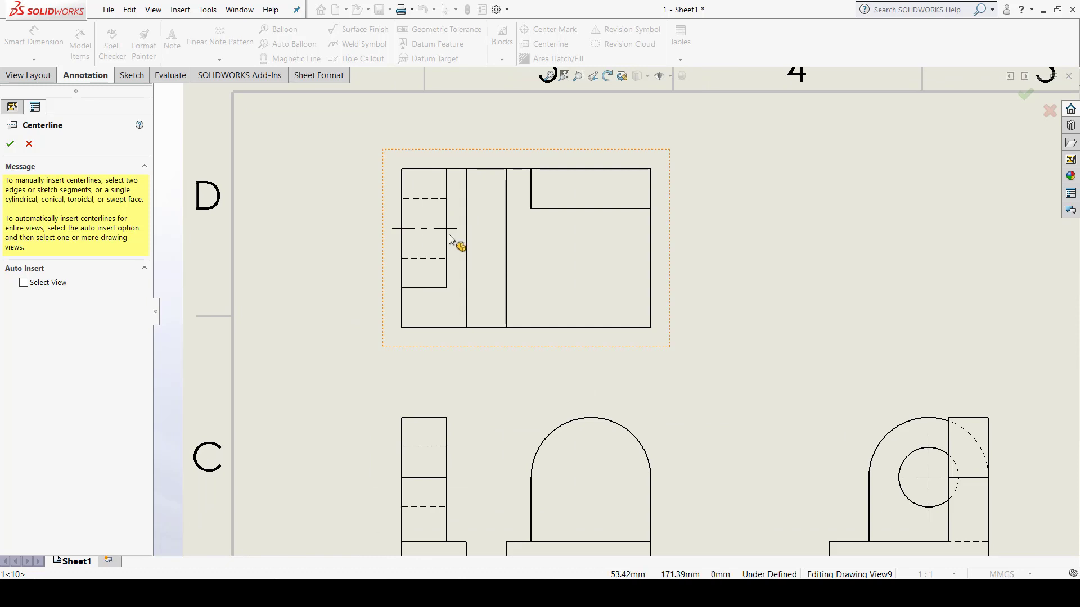
pyautogui.scroll(5, 453, 240)
pyautogui.moveTo(757, 355); pyautogui.dragTo(637, 299, button='middle')
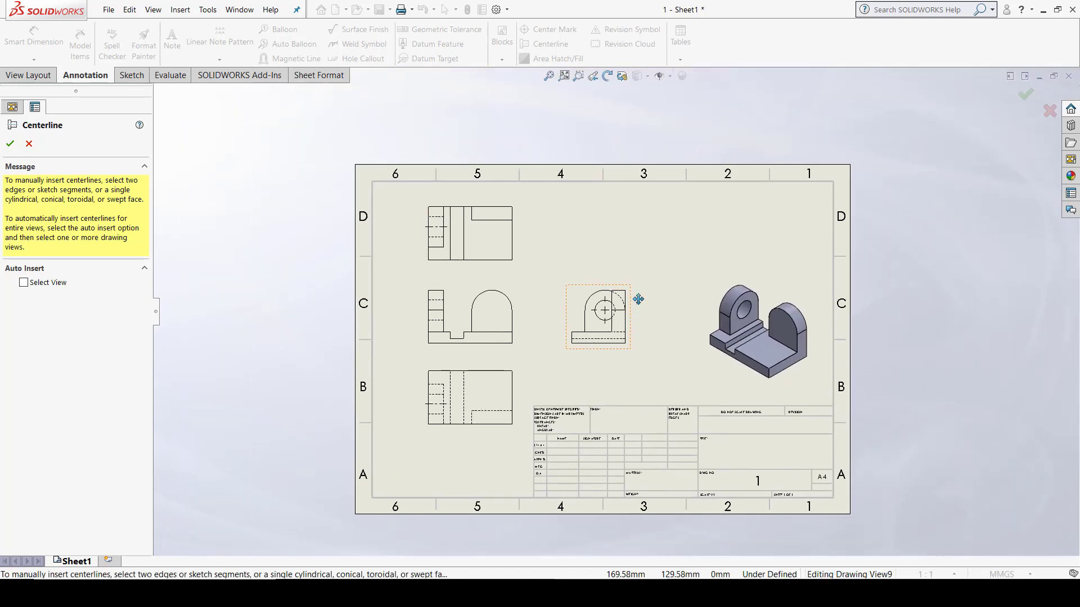
pyautogui.scroll(-5, 775, 318)
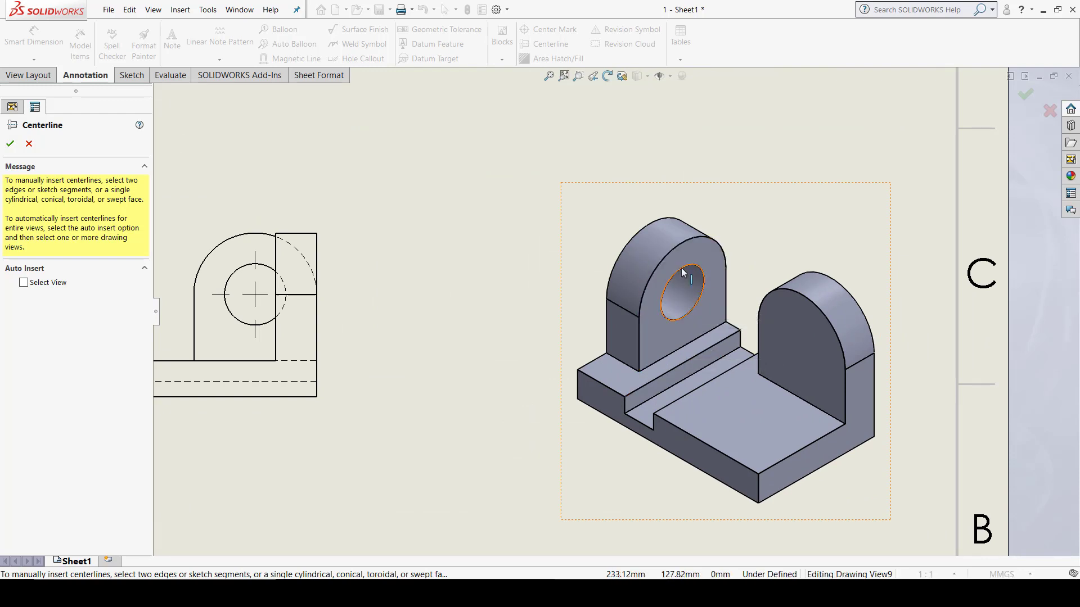
pyautogui.scroll(5, 681, 268)
pyautogui.scroll(-4, 552, 289)
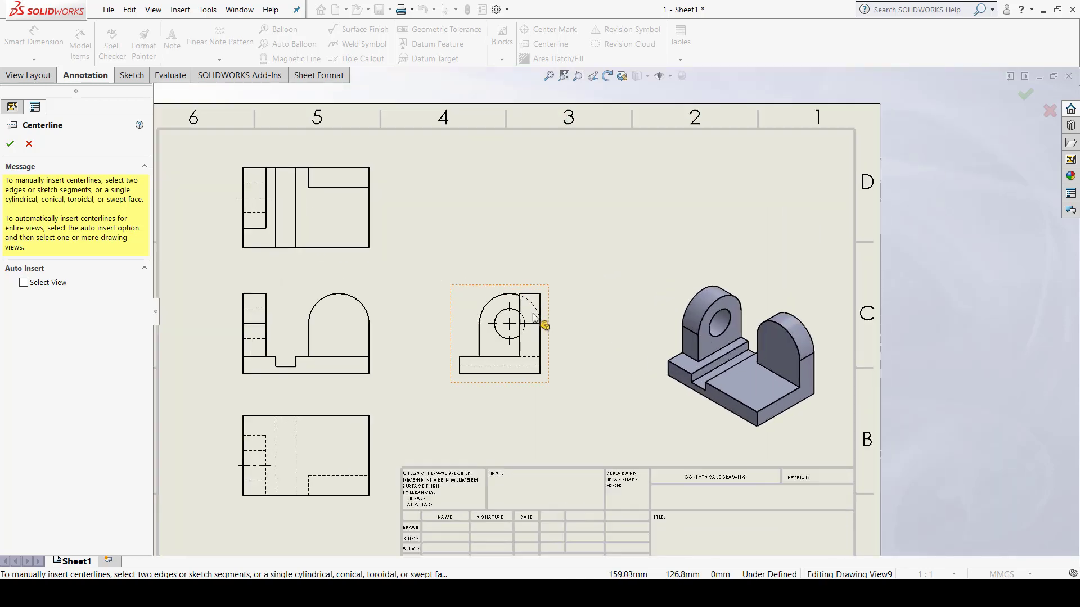
pyautogui.scroll(-2, 499, 314)
pyautogui.scroll(5, 373, 295)
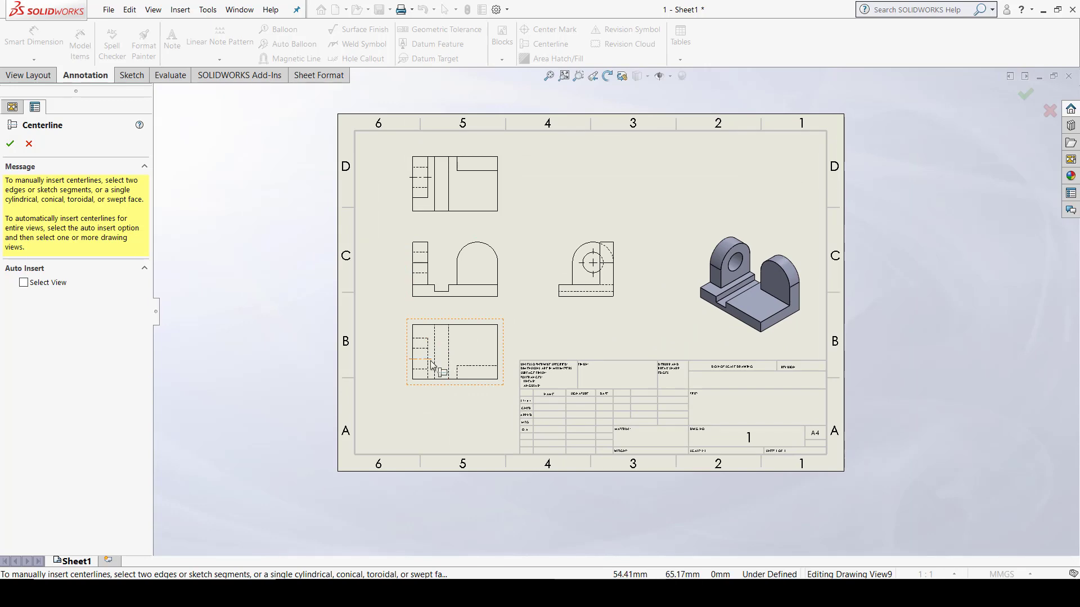
# - Close the Centerline command and dimension the base's overall length directly below the front view
pyautogui.scroll(-3, 421, 374)
pyautogui.scroll(5, 579, 354)
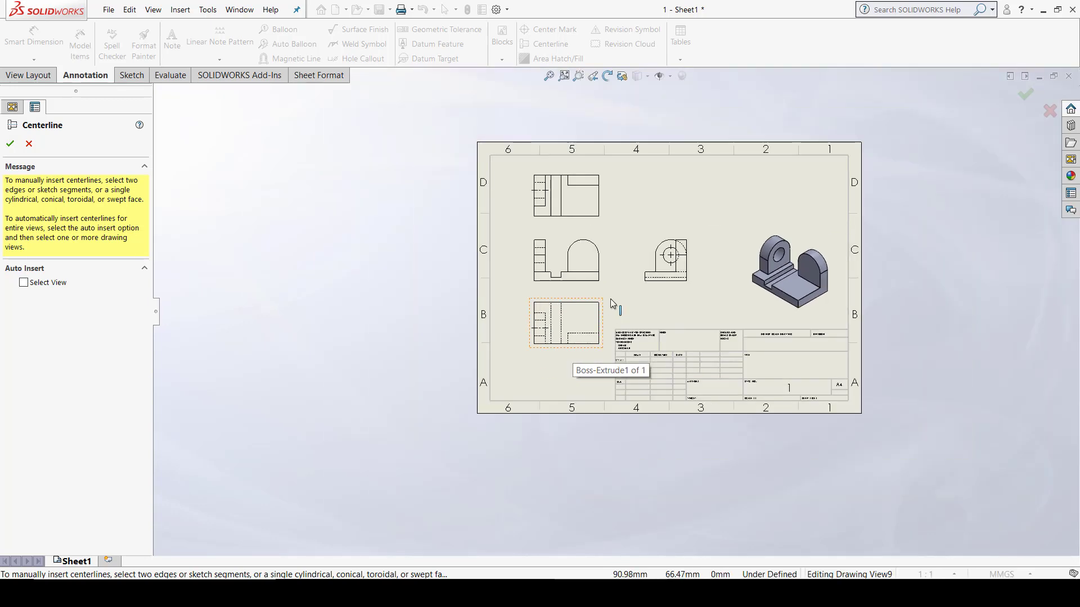
pyautogui.scroll(-3, 507, 355)
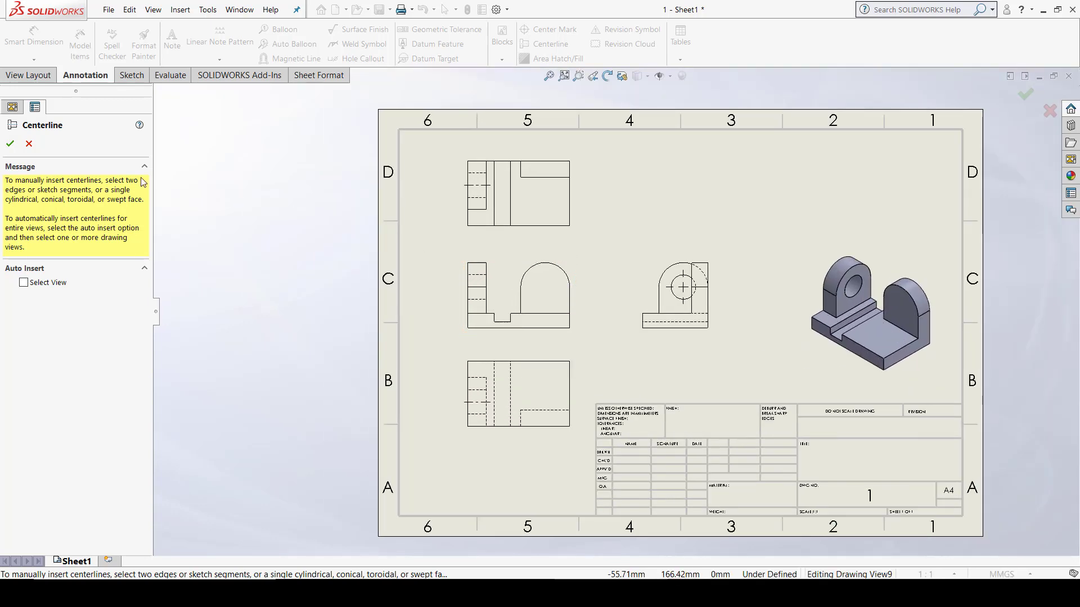
pyautogui.click(28, 144)
pyautogui.scroll(-3, 593, 335)
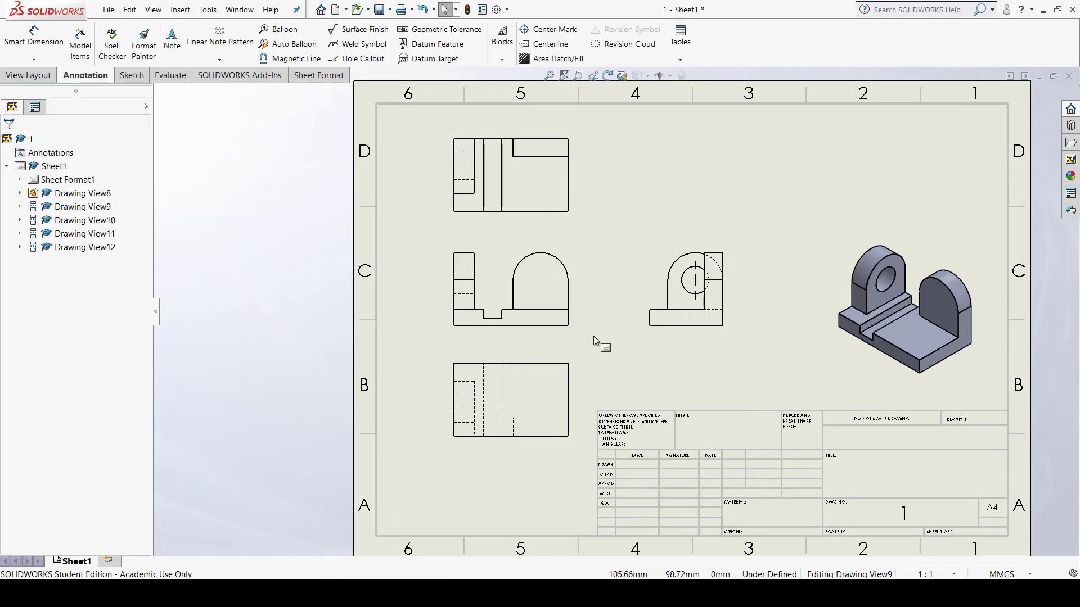
pyautogui.moveTo(607, 264); pyautogui.dragTo(582, 301, button='middle')
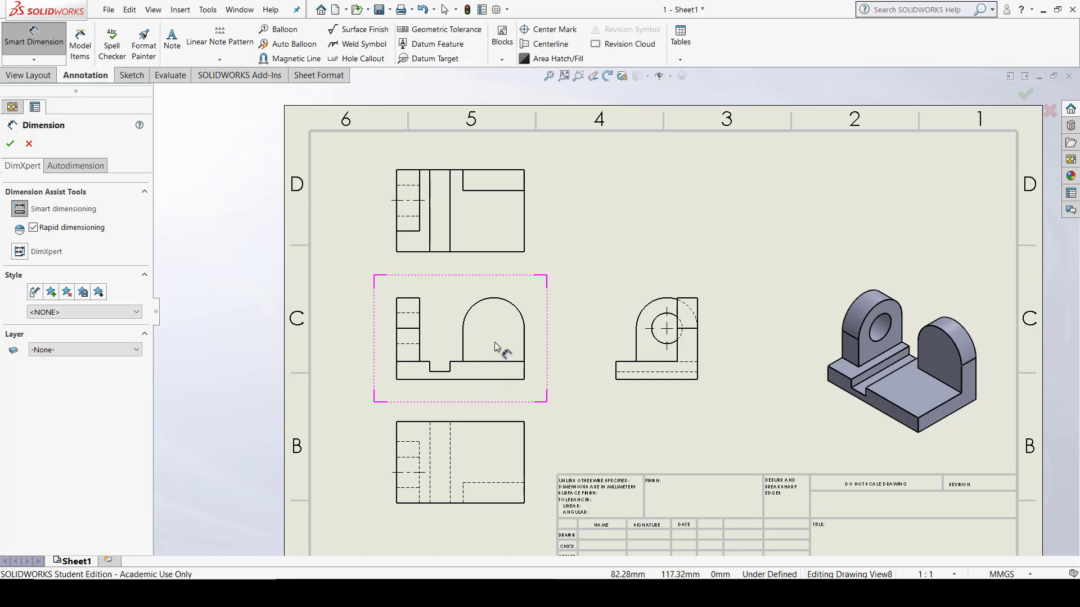
pyautogui.scroll(-2, 477, 403)
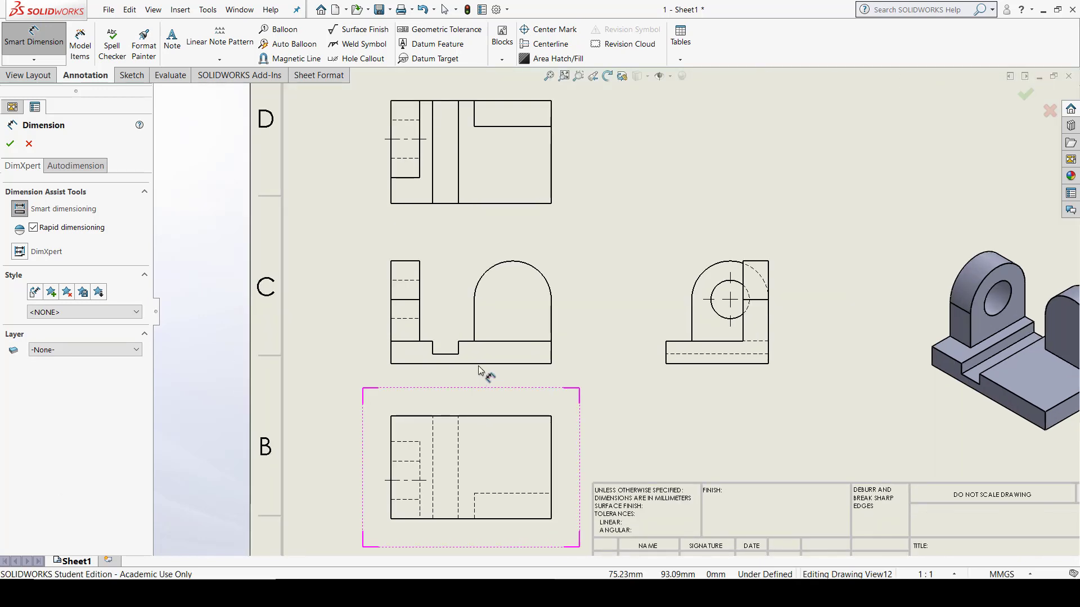
pyautogui.click(479, 363)
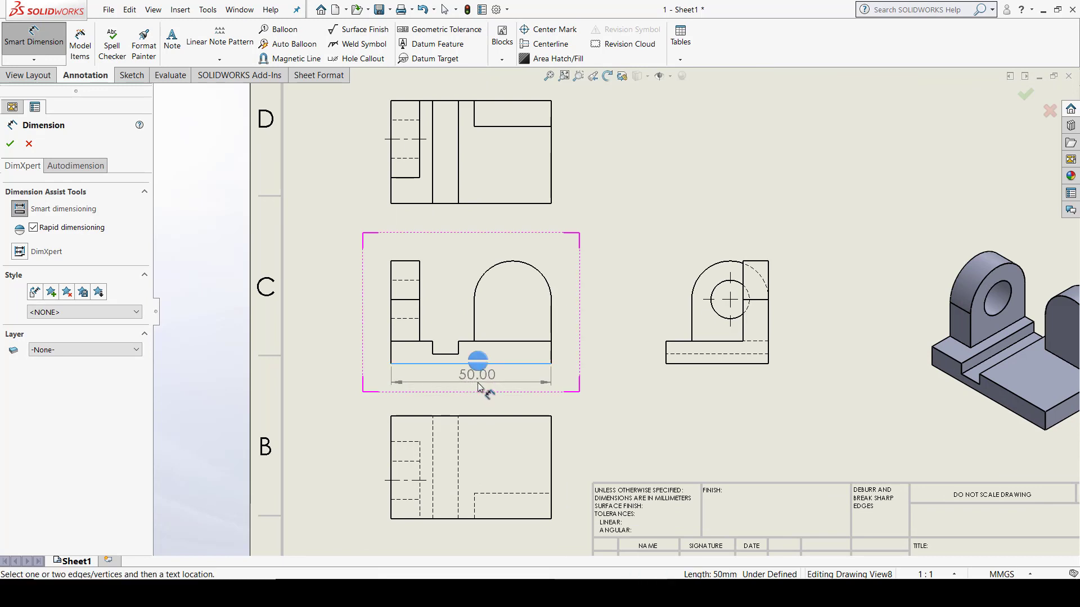
pyautogui.click(476, 388)
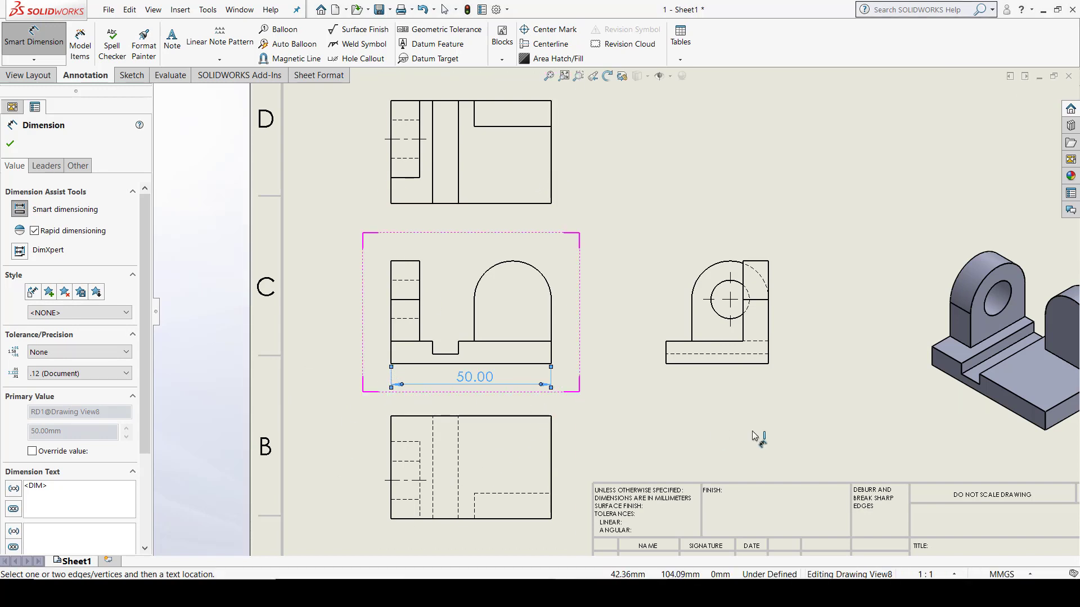
# - Dimension the base thickness to the left of the front view and turn off rapid dimensioning
pyautogui.click(402, 342)
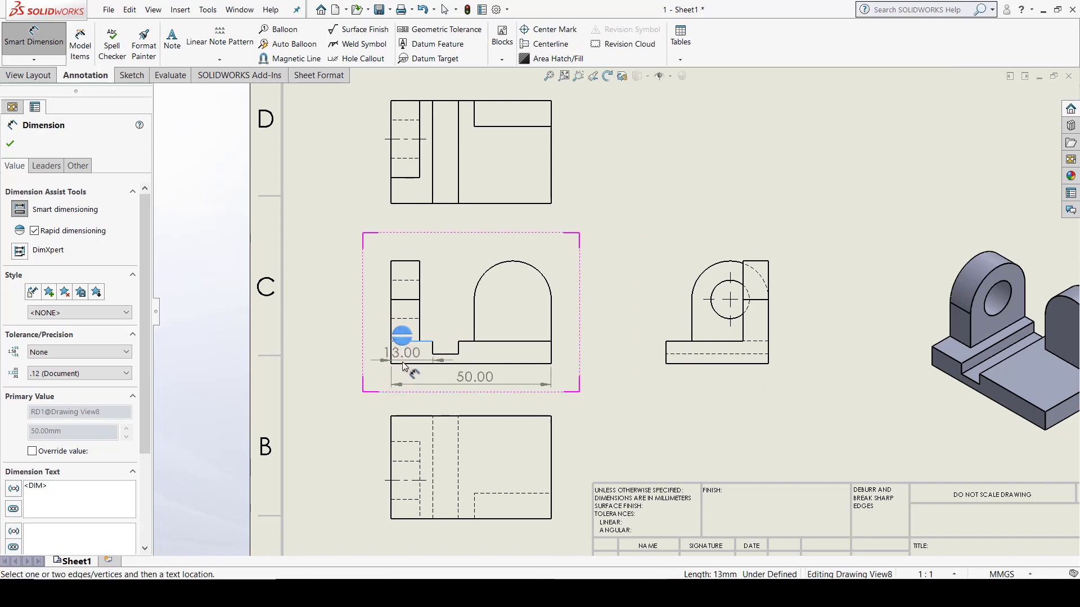
pyautogui.click(403, 364)
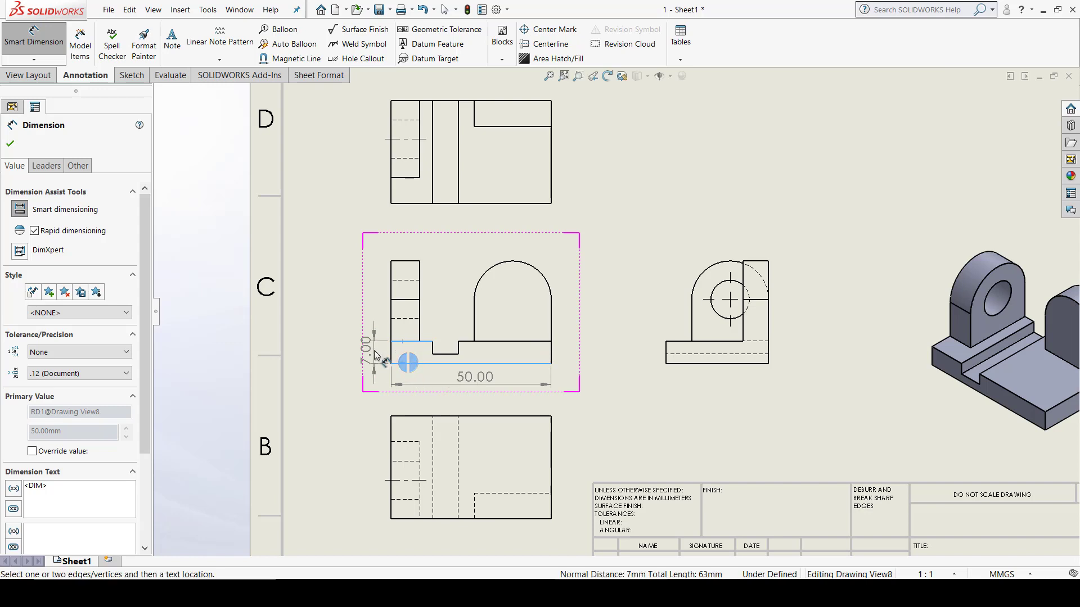
pyautogui.click(376, 356)
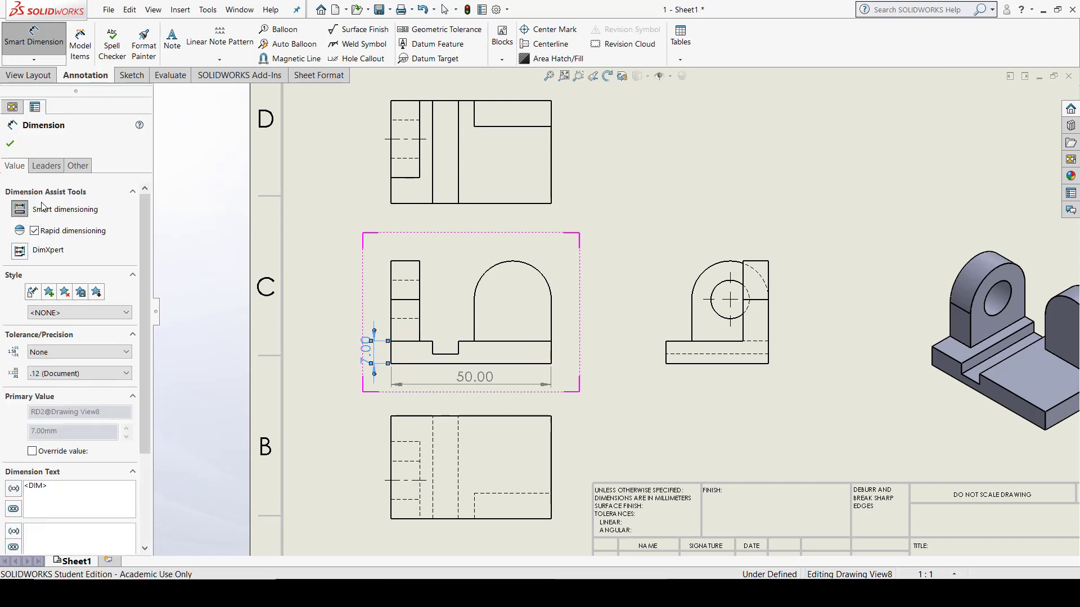
pyautogui.click(36, 231)
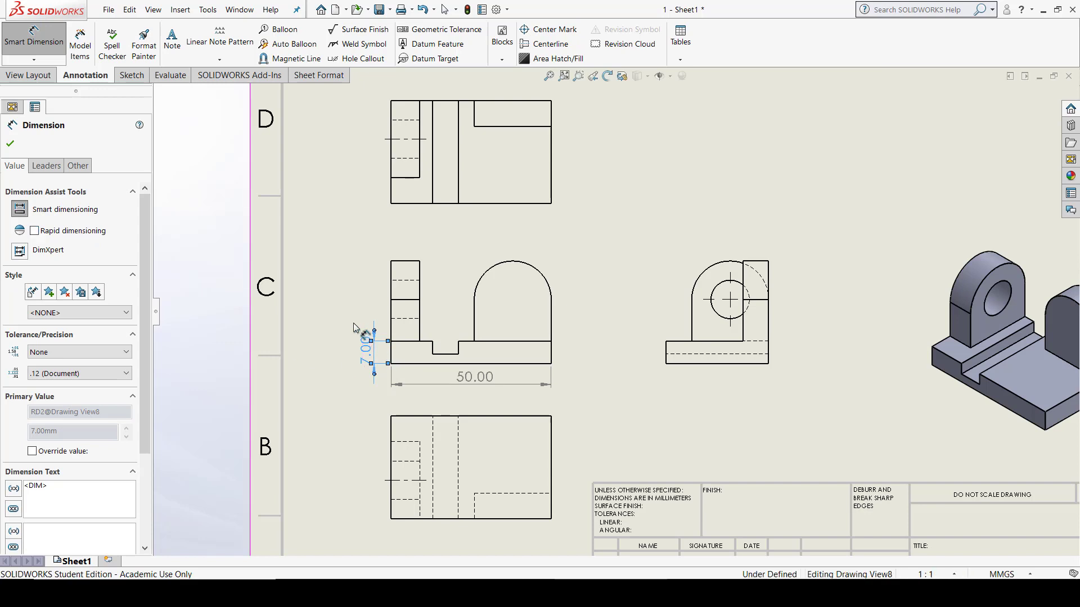
pyautogui.press('Escape')
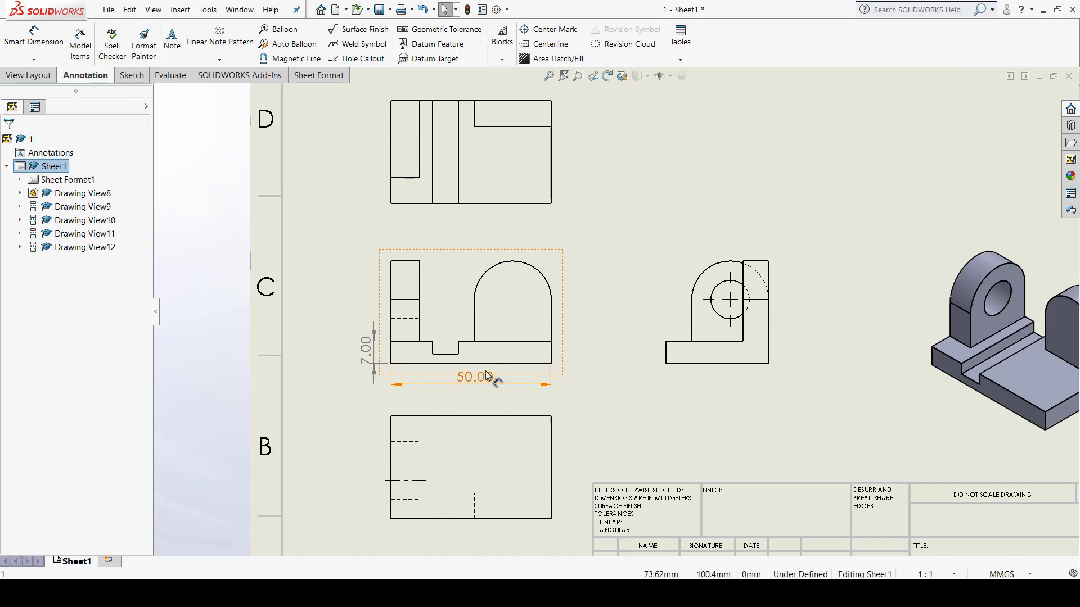
# - Set the system color for Dimensions, Non Imported (Driven) to black
pyautogui.click(539, 384)
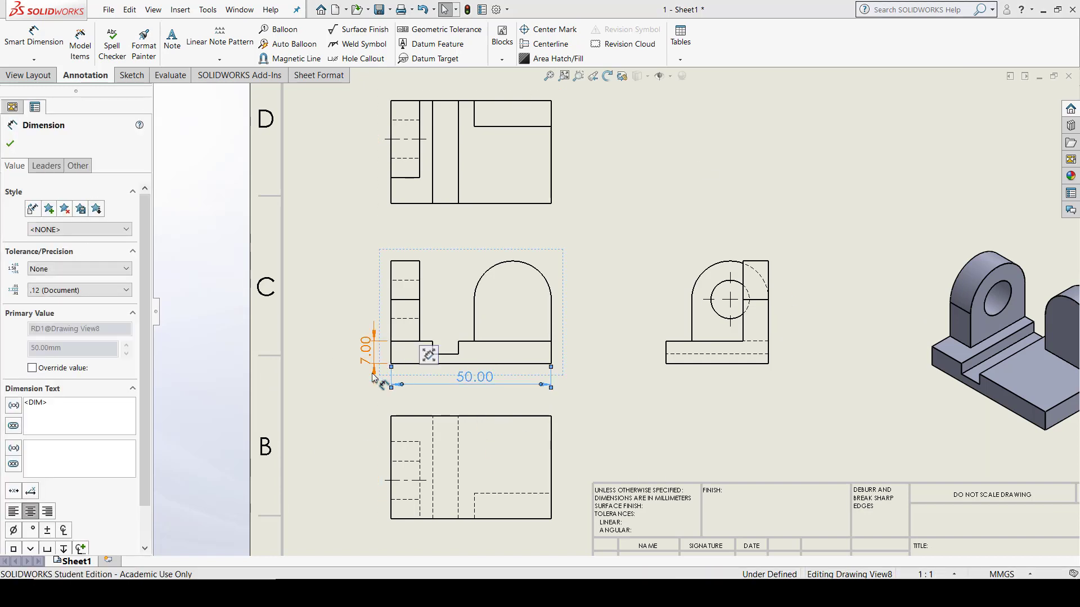
pyautogui.keyDown('ctrl'); pyautogui.click(366, 349); pyautogui.keyUp('ctrl')
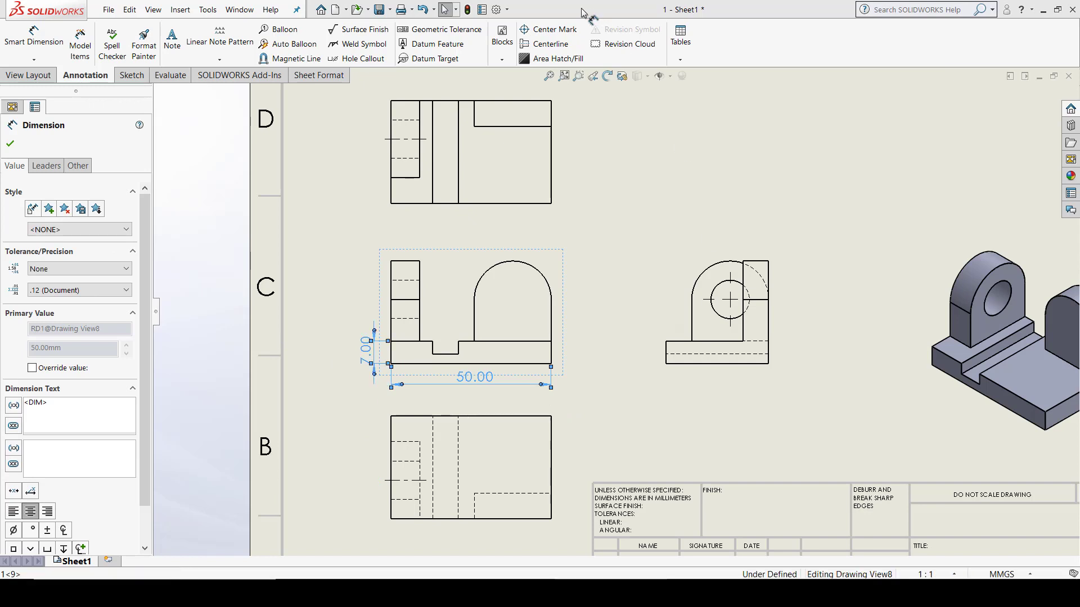
pyautogui.click(506, 9)
pyautogui.click(519, 27)
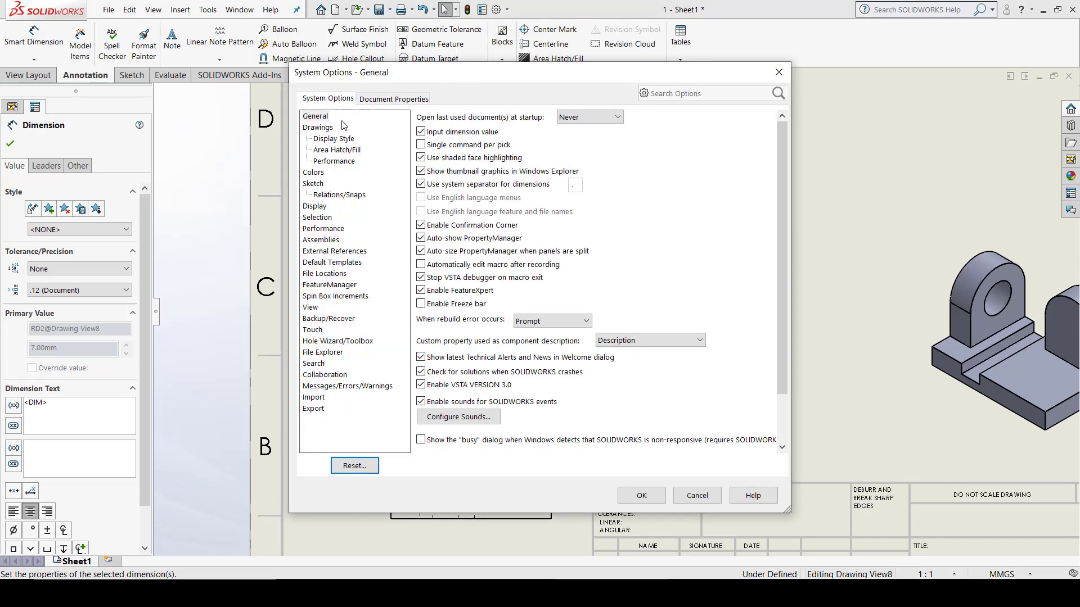
pyautogui.click(313, 172)
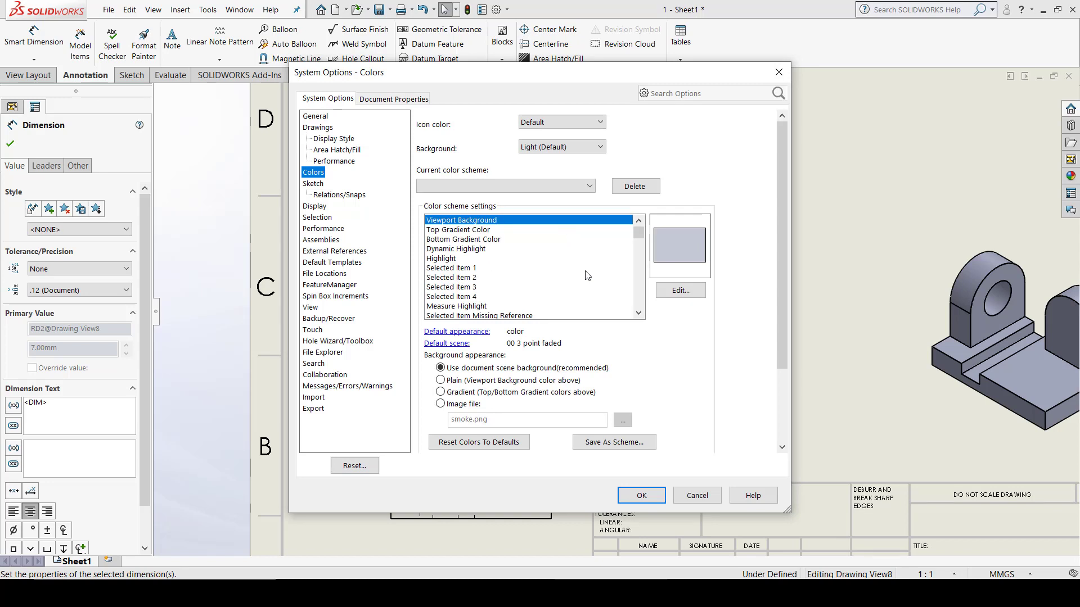
pyautogui.scroll(-2, 482, 296)
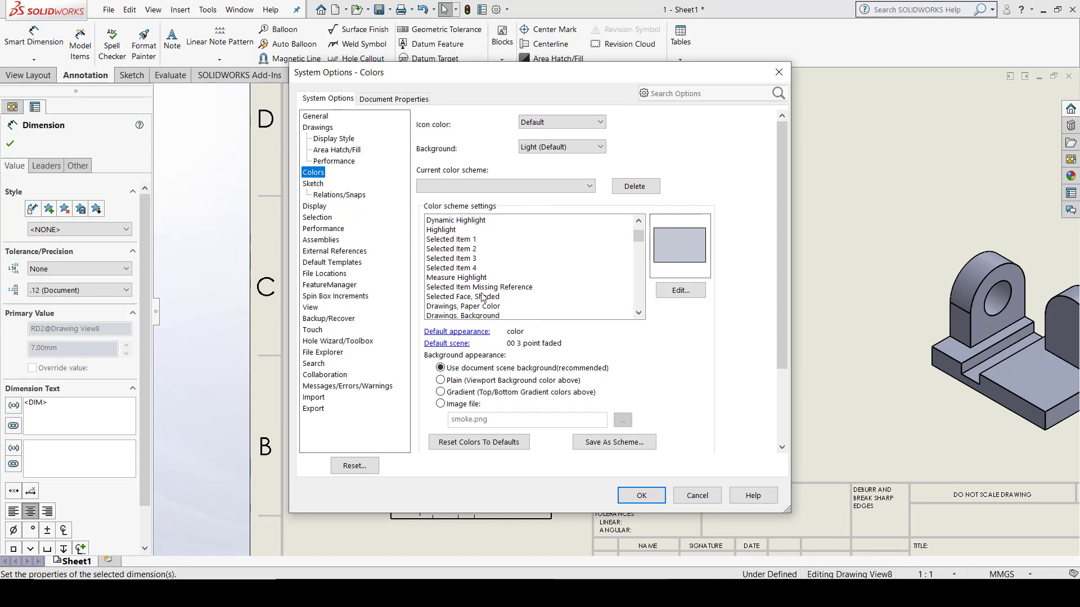
pyautogui.scroll(-3, 482, 290)
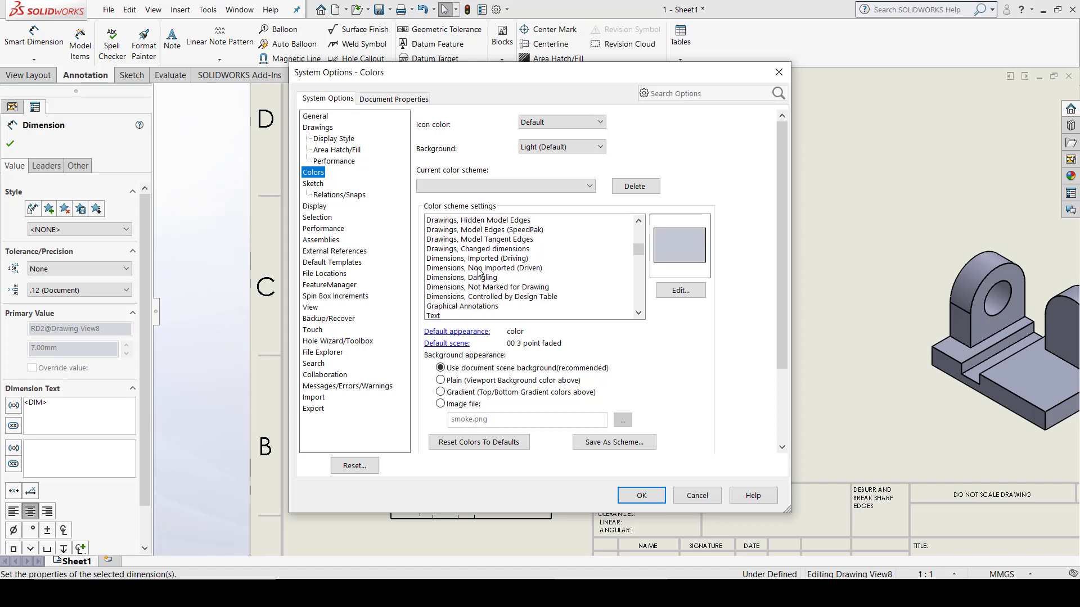
pyautogui.click(482, 268)
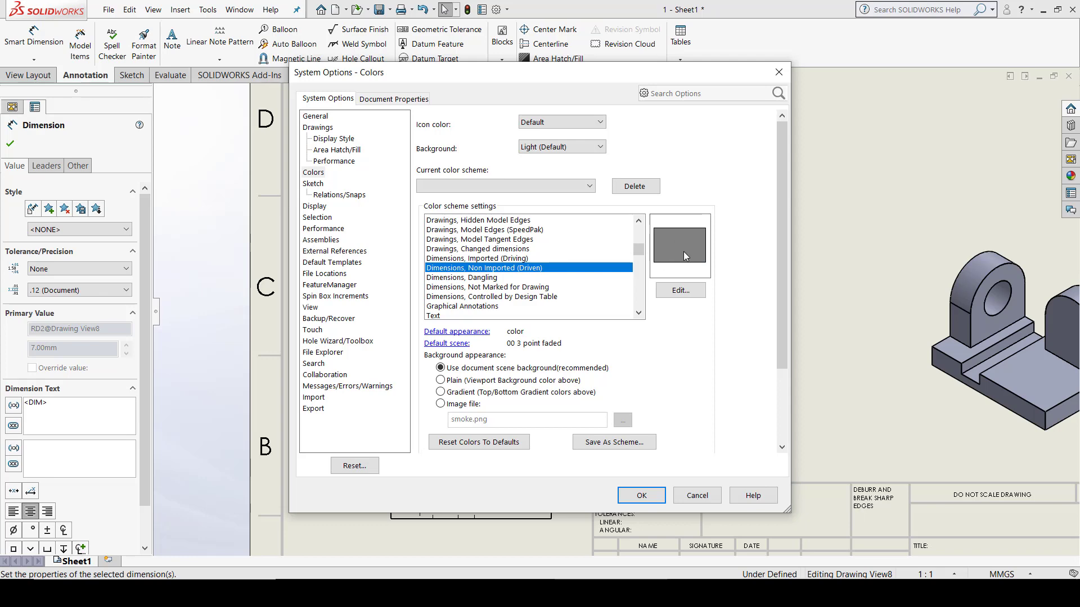
pyautogui.click(689, 291)
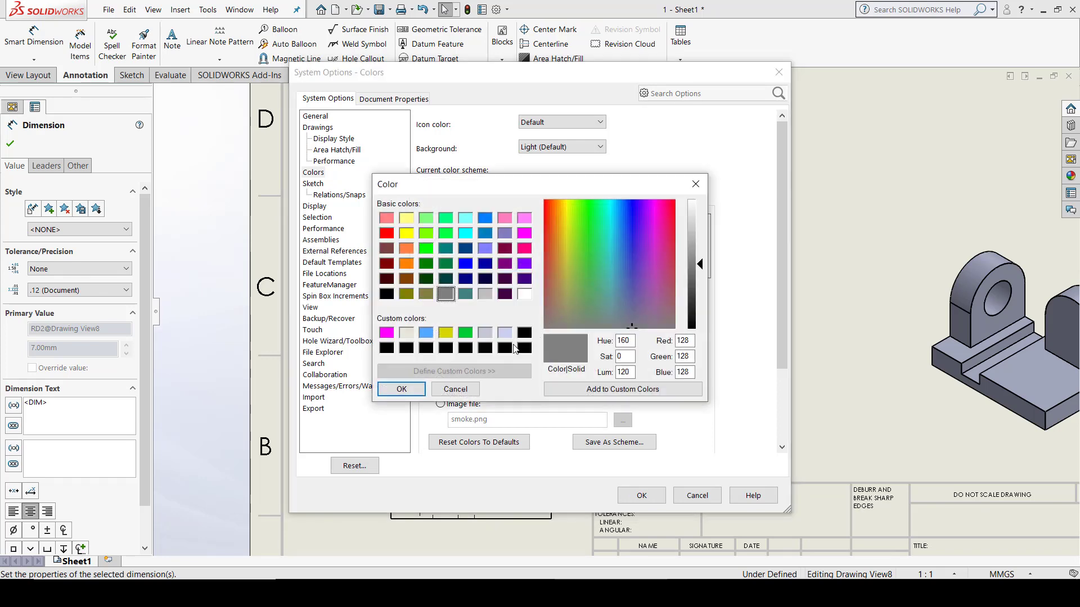
pyautogui.click(390, 297)
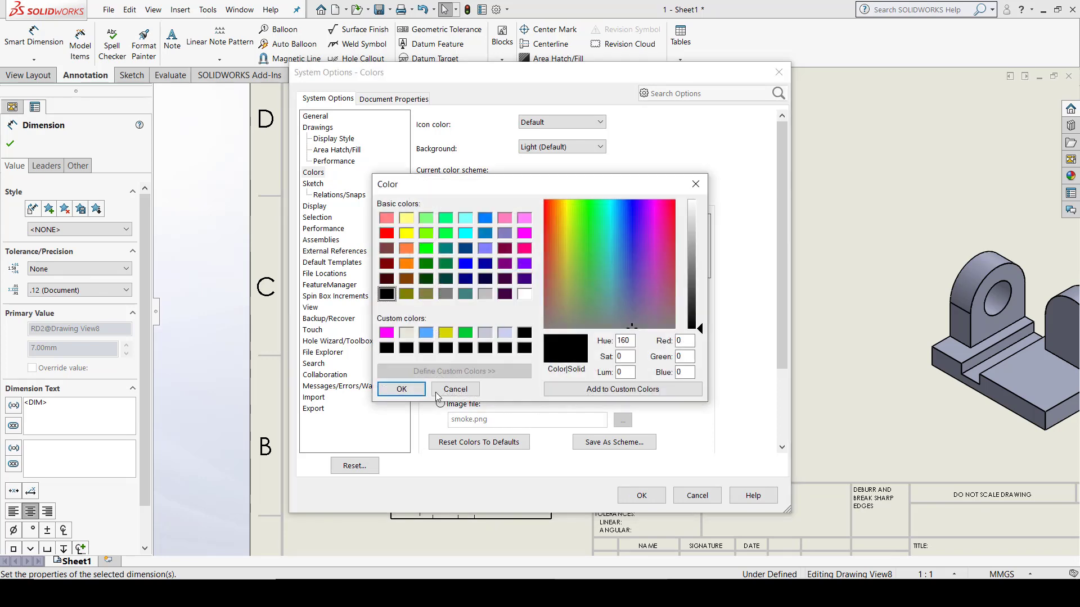
pyautogui.click(401, 389)
pyautogui.click(641, 496)
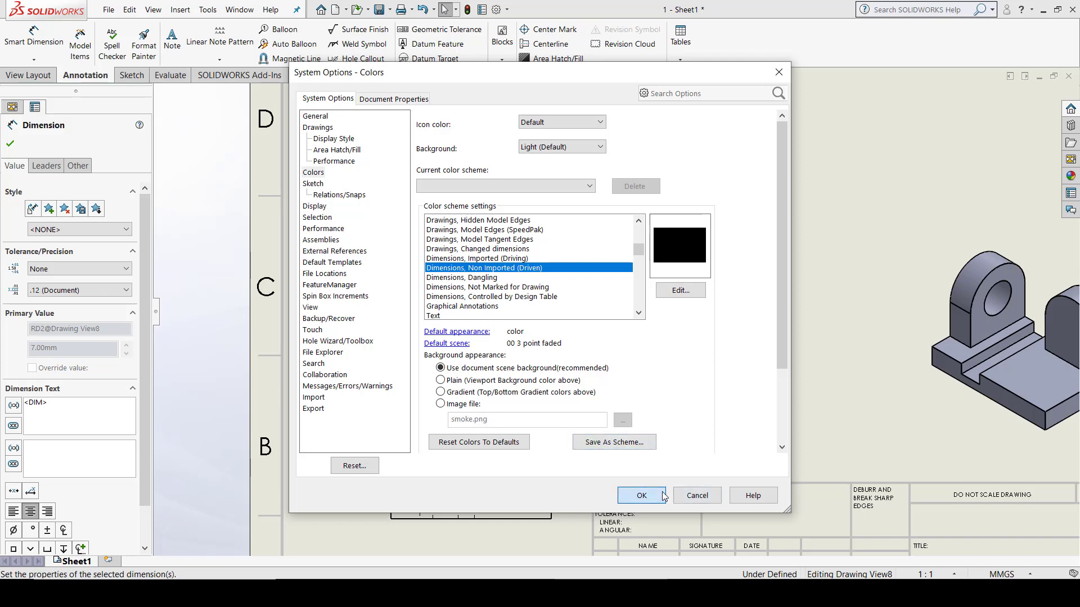
pyautogui.click(623, 419)
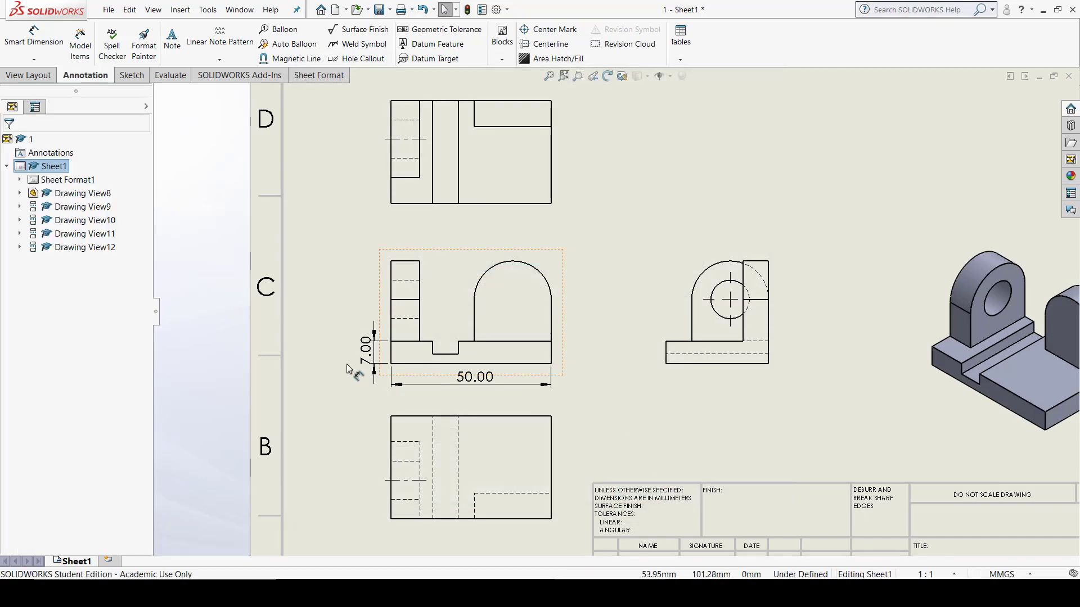
# - Move the base thickness dimension's text below its extension lines, and dimension the rounded upright's arc radius in the front view
pyautogui.moveTo(366, 349)
pyautogui.mouseDown()
pyautogui.moveTo(347, 336)
pyautogui.moveTo(355, 348)
pyautogui.moveTo(368, 312)
pyautogui.moveTo(358, 398)
pyautogui.mouseUp()
pyautogui.click(622, 332)
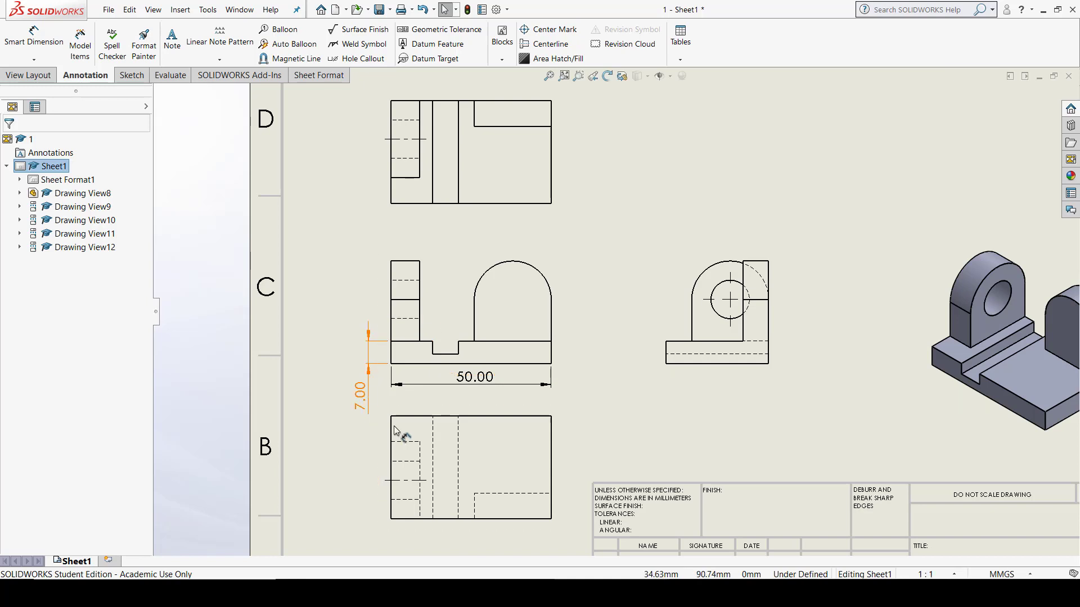
pyautogui.click(39, 39)
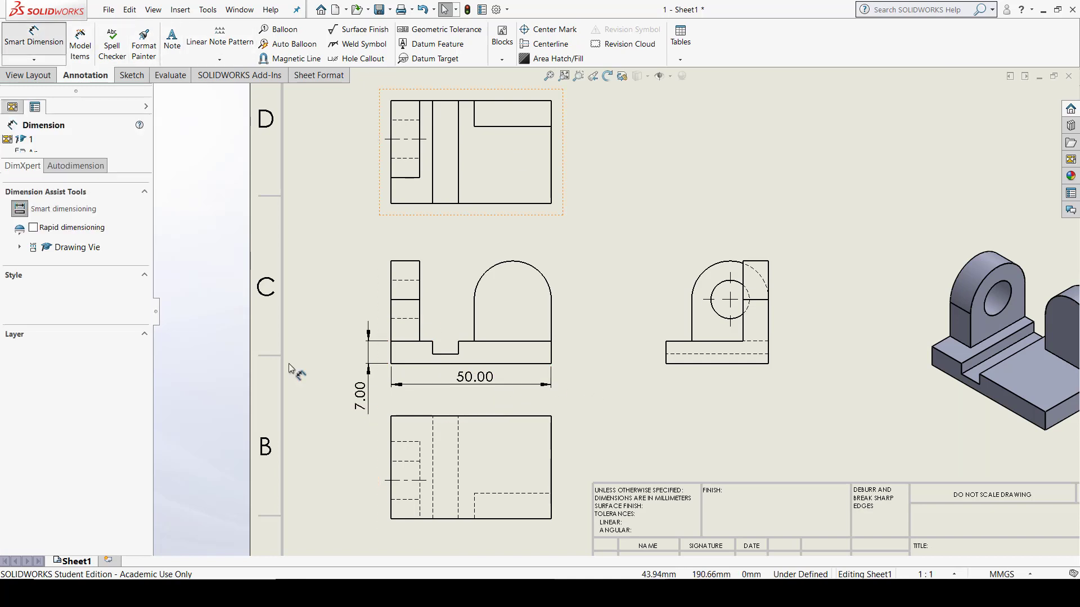
pyautogui.click(551, 285)
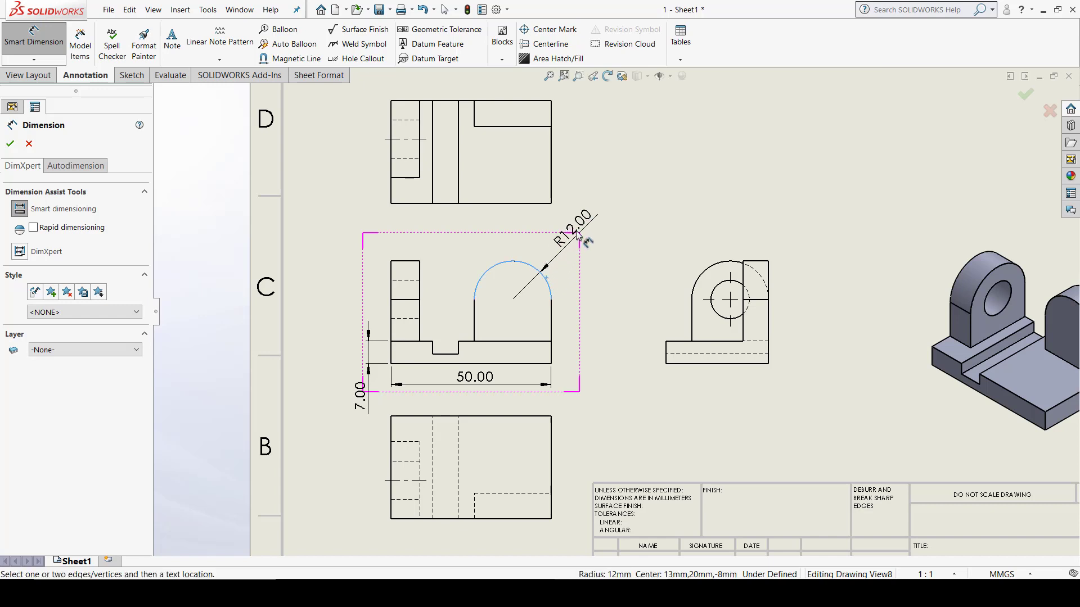
pyautogui.click(578, 235)
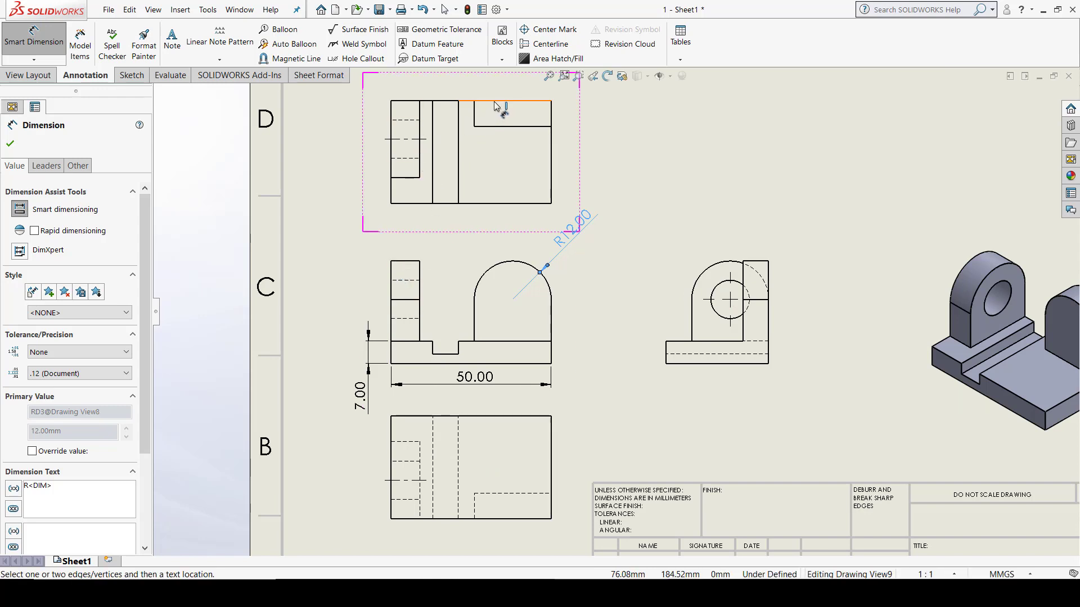
pyautogui.click(475, 113)
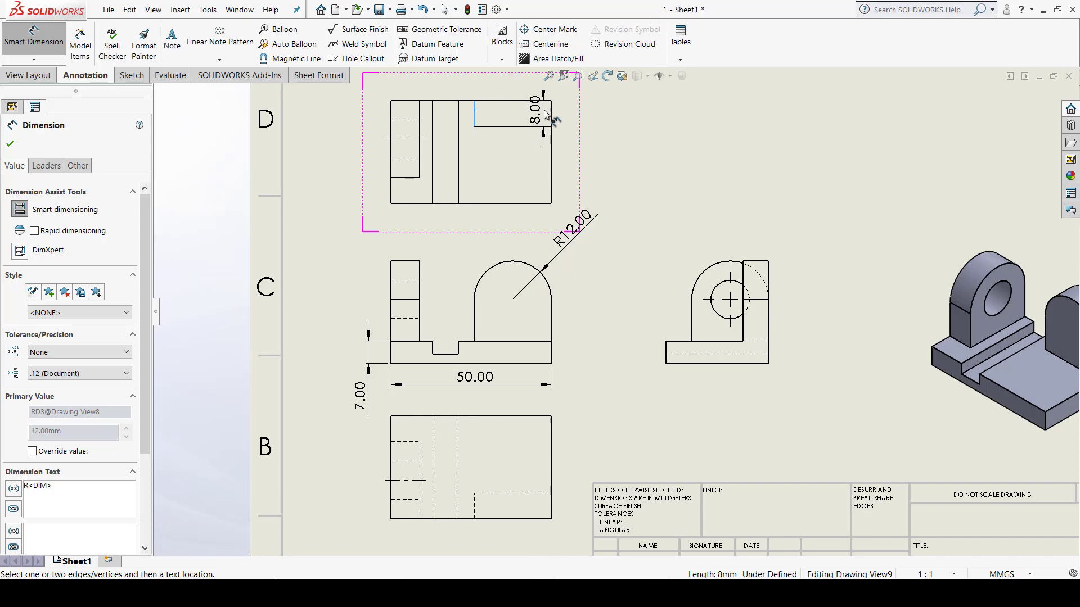
pyautogui.click(550, 135)
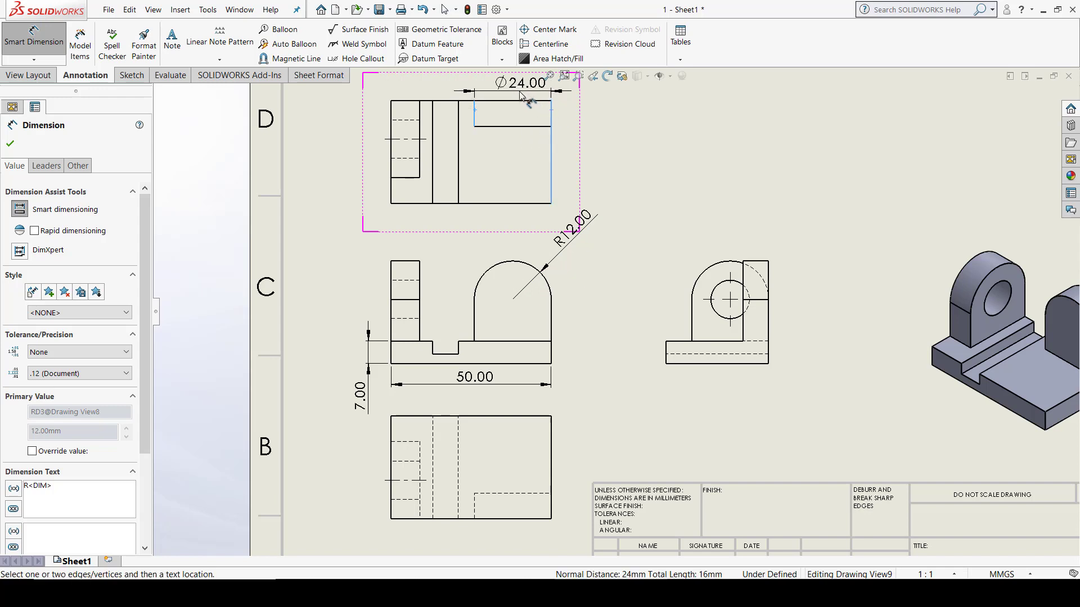
pyautogui.moveTo(521, 96); pyautogui.dragTo(531, 171, button='middle')
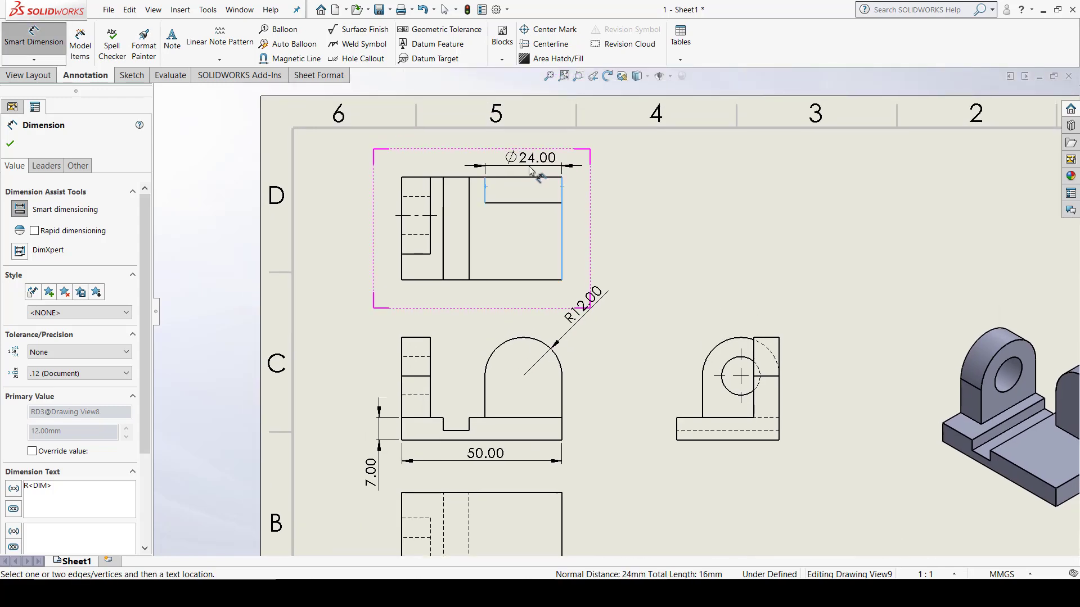
pyautogui.press('Escape')
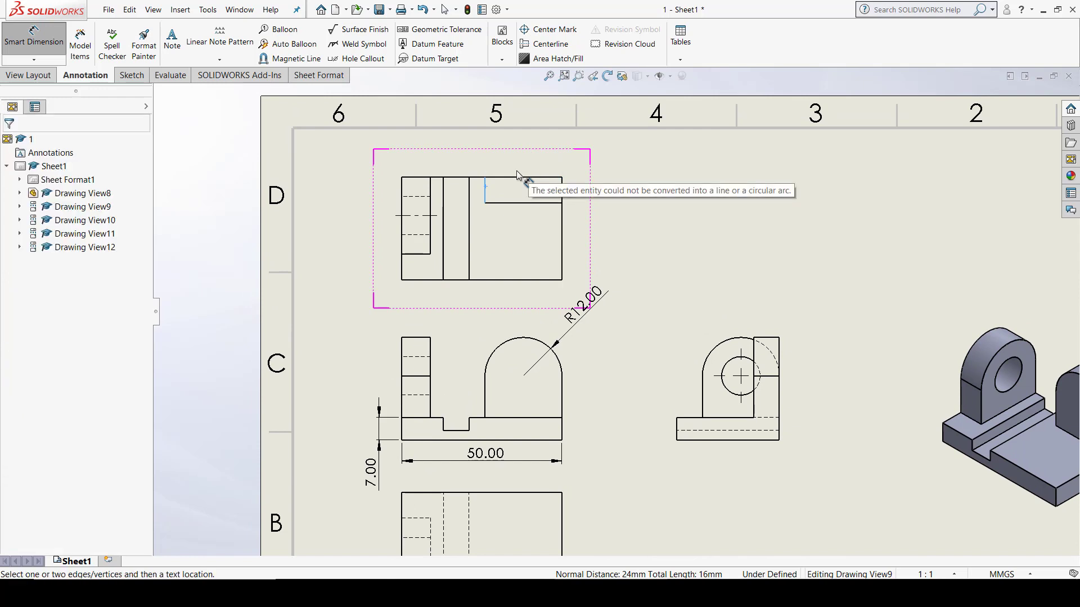
# - Dimension the rear upright's thickness beside the top view and the left upright's thickness above the front view
pyautogui.moveTo(589, 382)
pyautogui.mouseDown(button='middle')
pyautogui.moveTo(557, 287)
pyautogui.moveTo(560, 344)
pyautogui.mouseUp(button='middle')
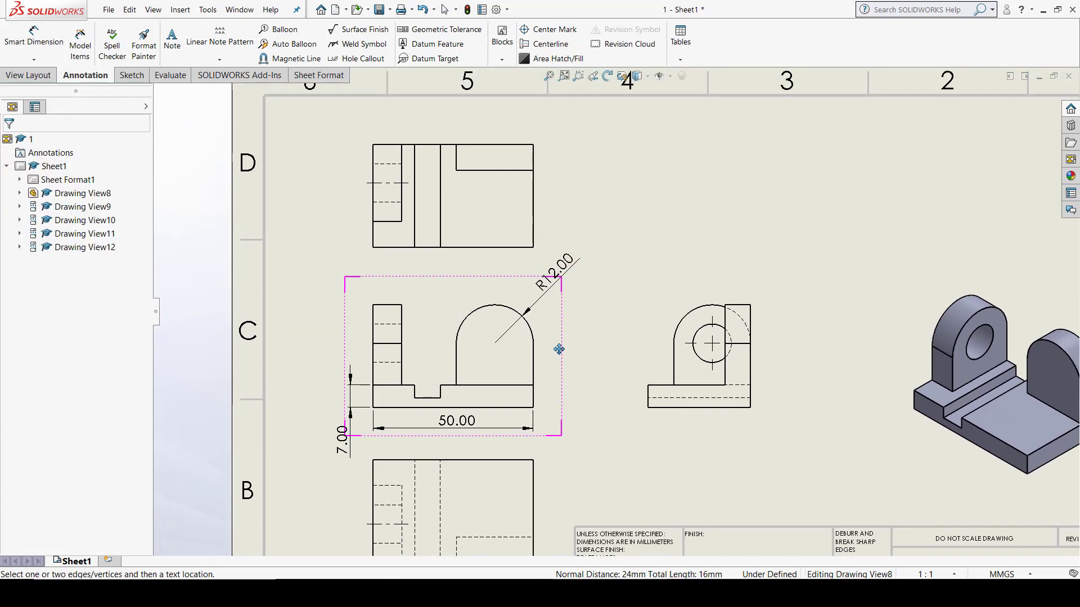
pyautogui.click(456, 158)
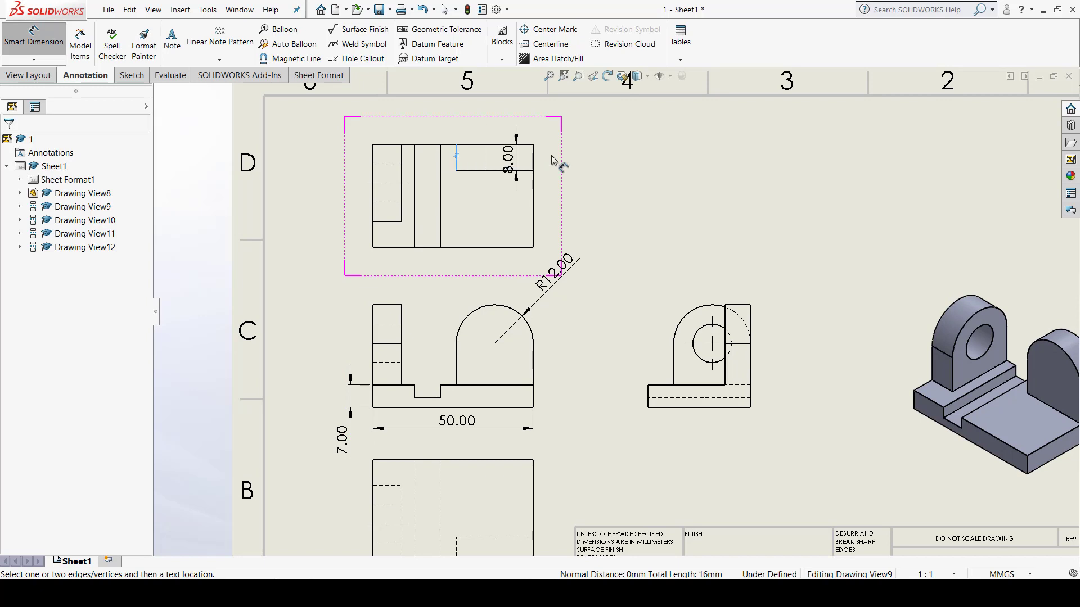
pyautogui.click(552, 123)
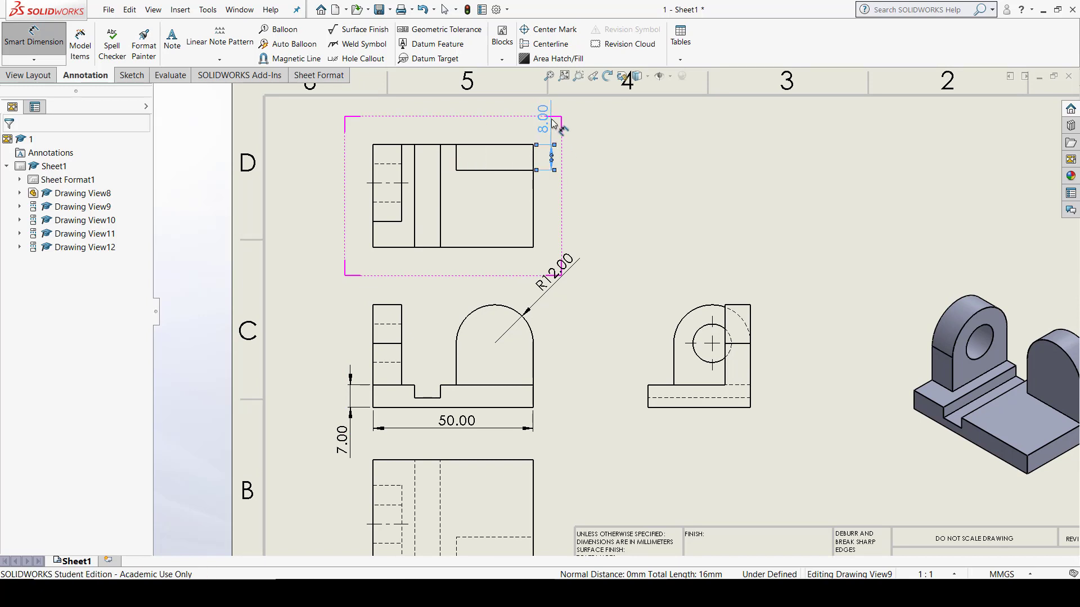
pyautogui.click(388, 304)
pyautogui.click(388, 290)
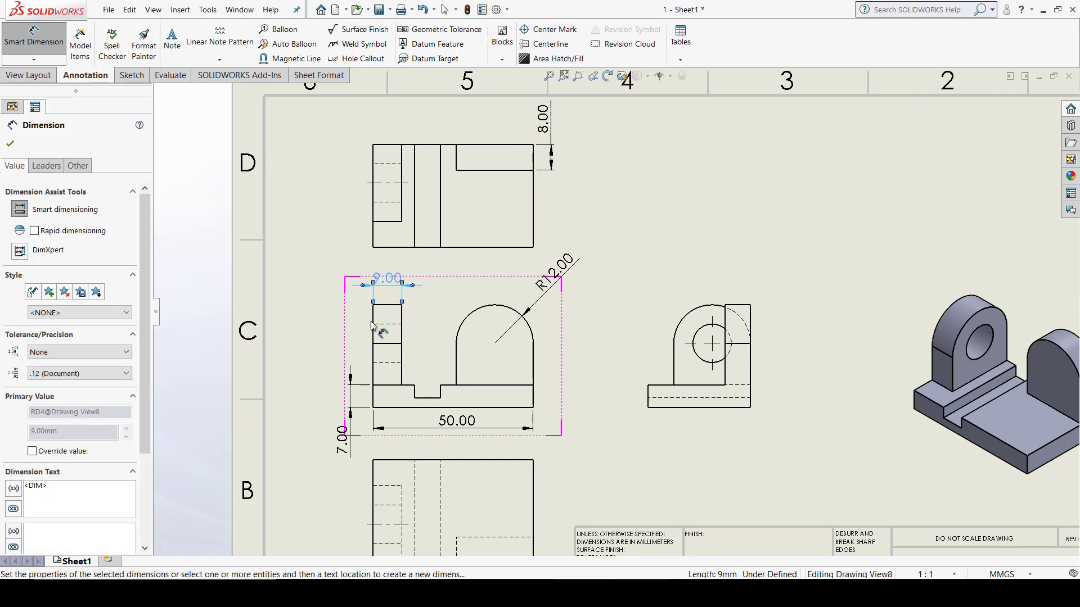
# - Dimension the left upright's height above the base beside the front view, with the text centered along its dimension line
pyautogui.scroll(2, 394, 399)
pyautogui.click(445, 375)
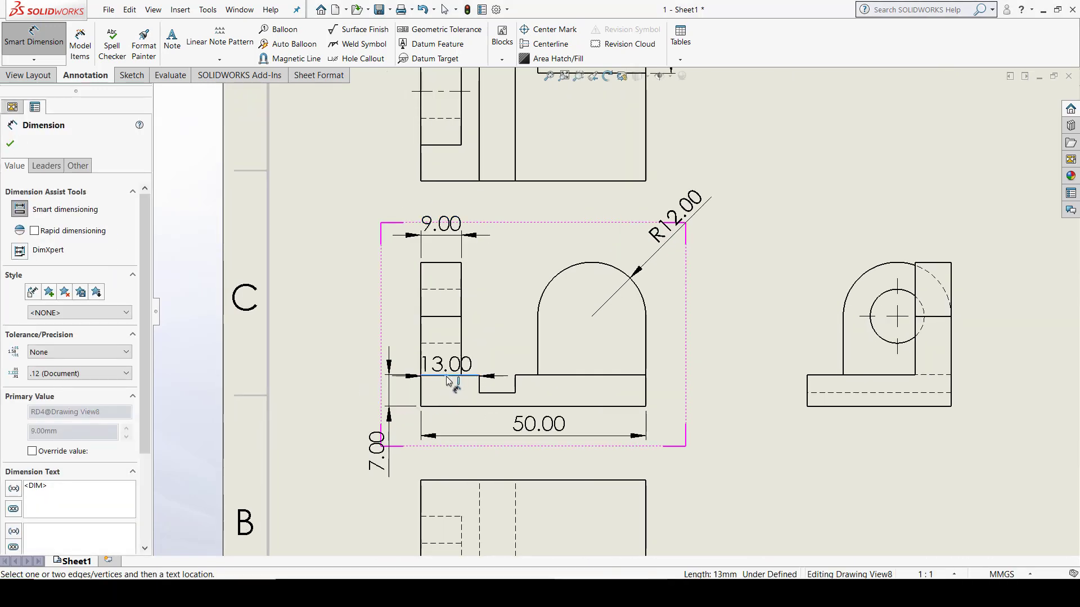
pyautogui.click(442, 263)
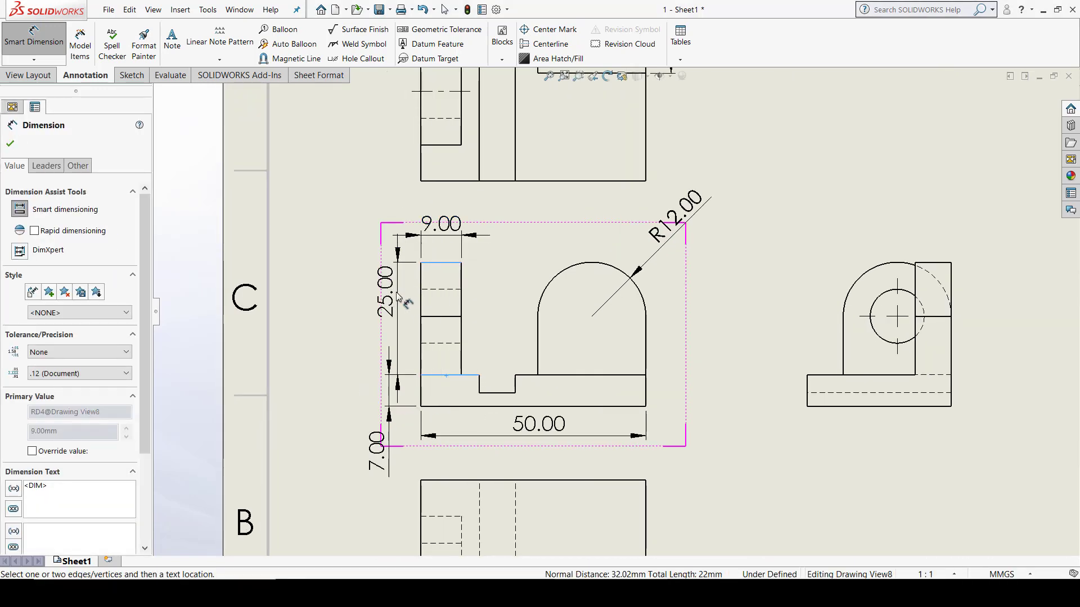
pyautogui.click(389, 296)
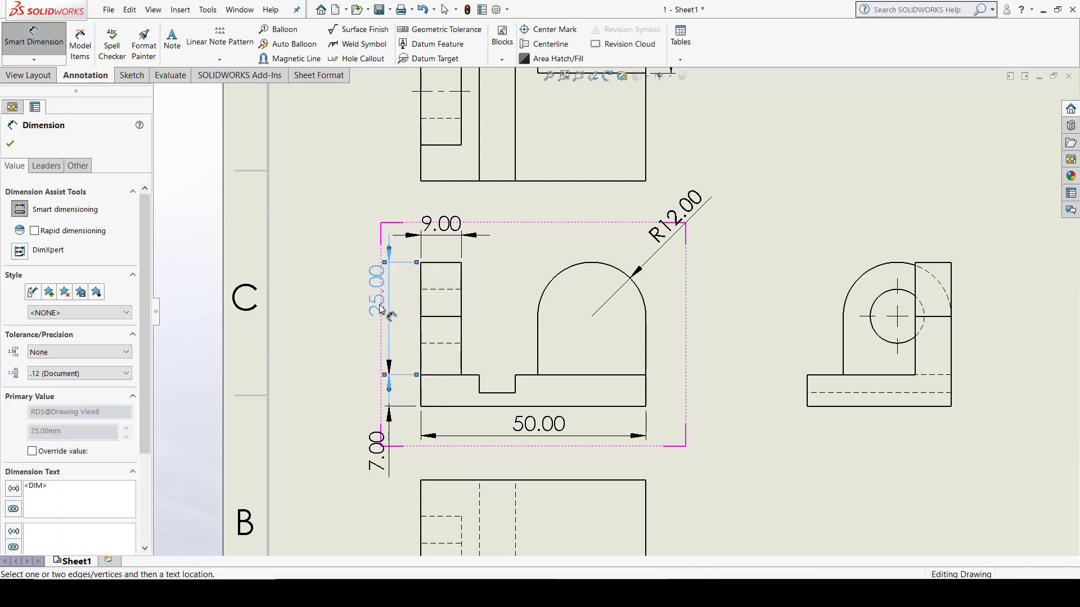
pyautogui.moveTo(384, 307); pyautogui.dragTo(383, 326)
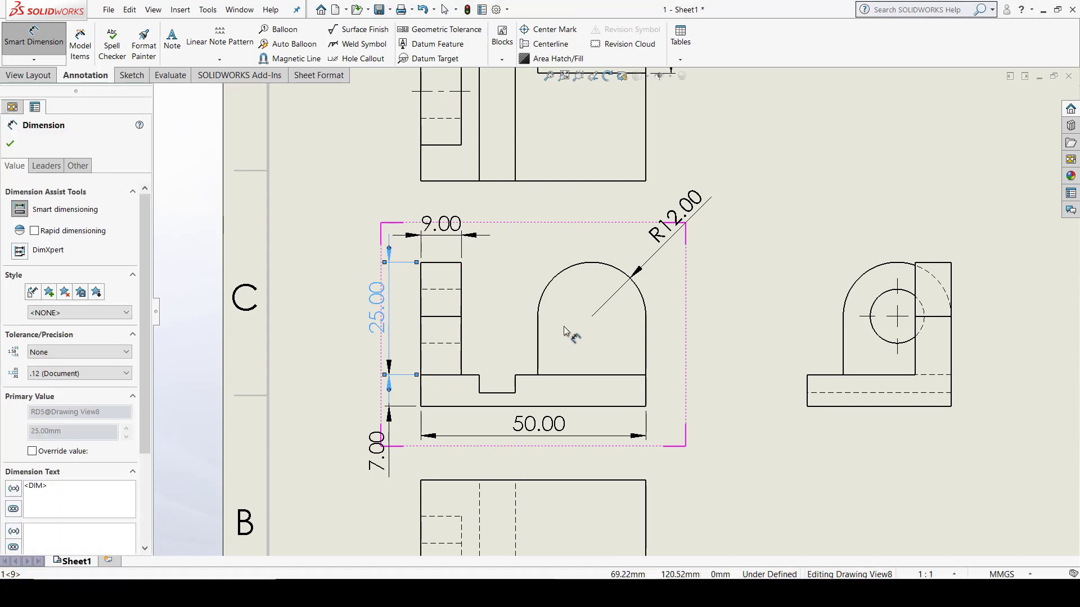
# - Dimension the base slot's width above the slot and its depth beyond the base's right end in the front view
pyautogui.scroll(-4, 497, 386)
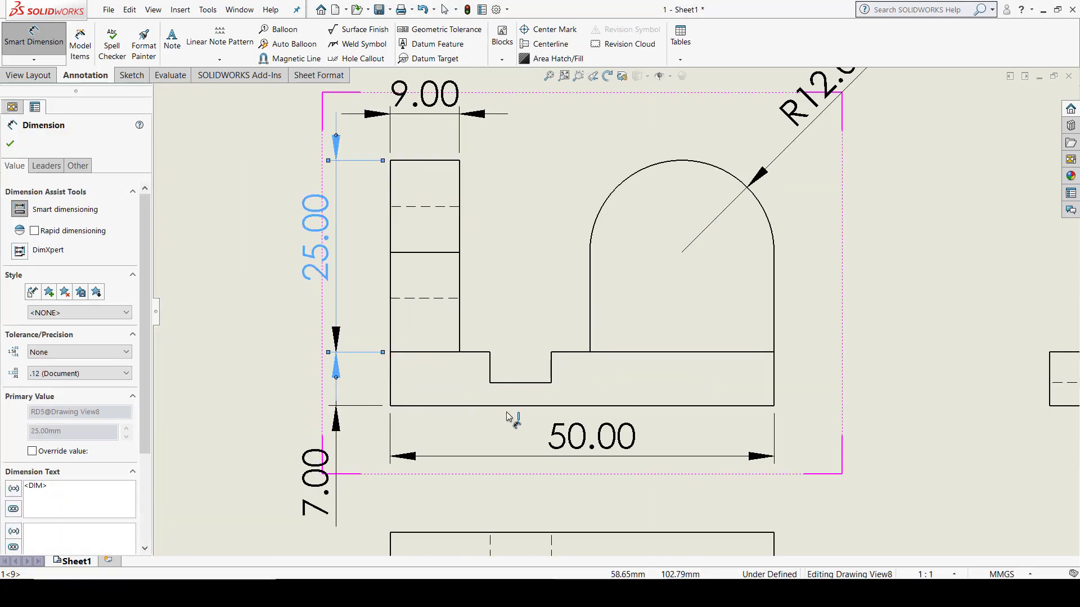
pyautogui.click(504, 311)
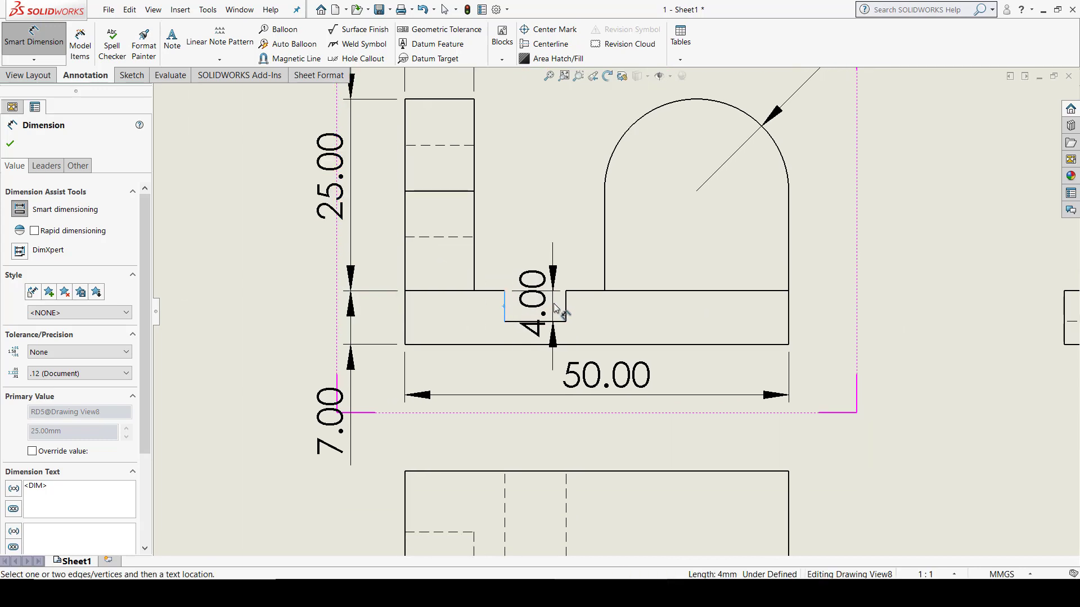
pyautogui.click(566, 307)
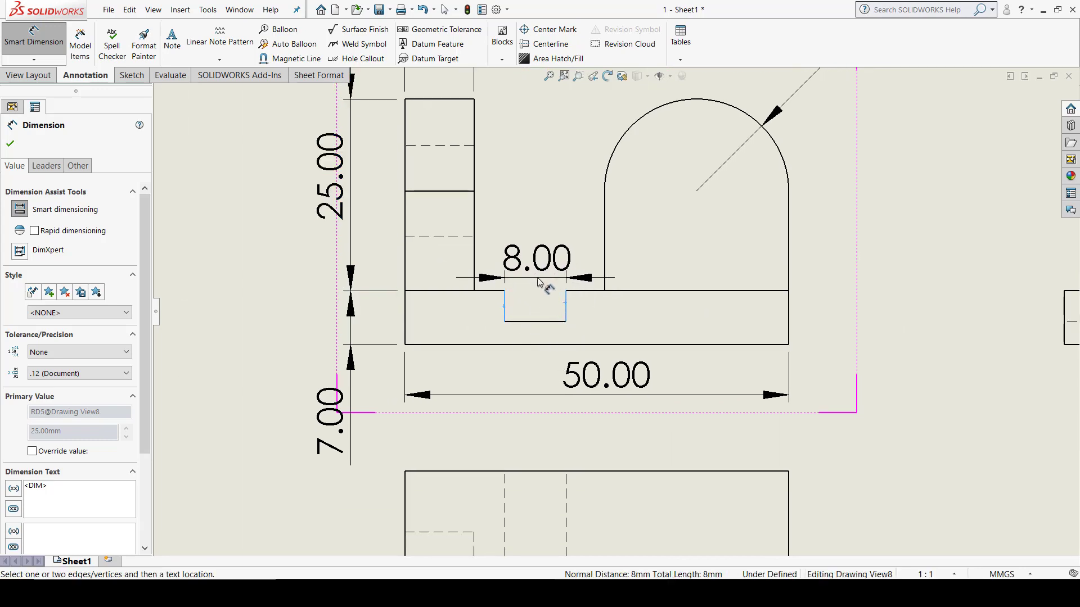
pyautogui.click(544, 271)
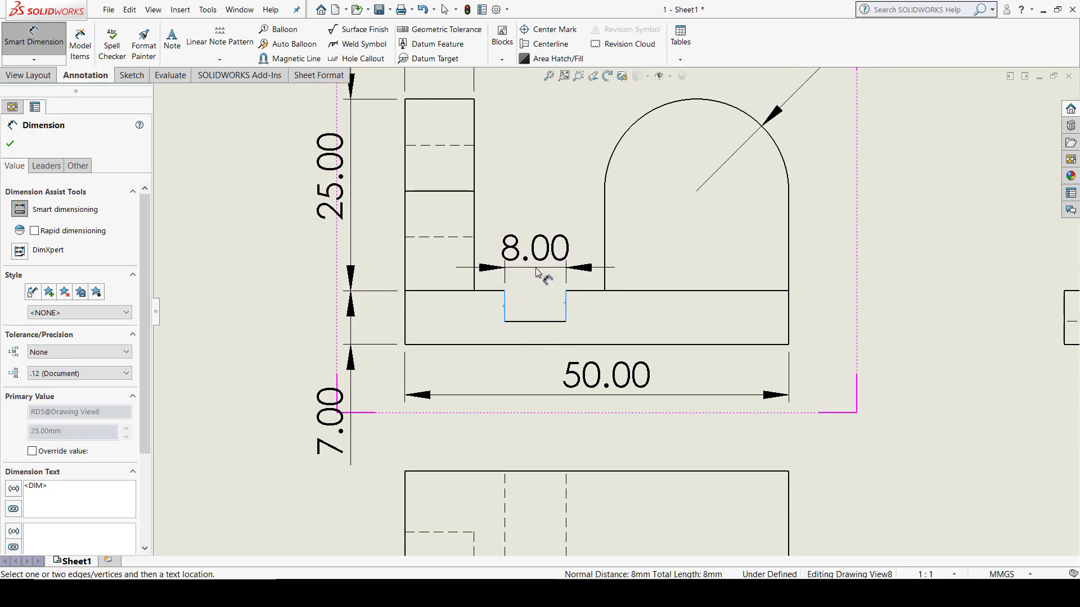
pyautogui.click(584, 322)
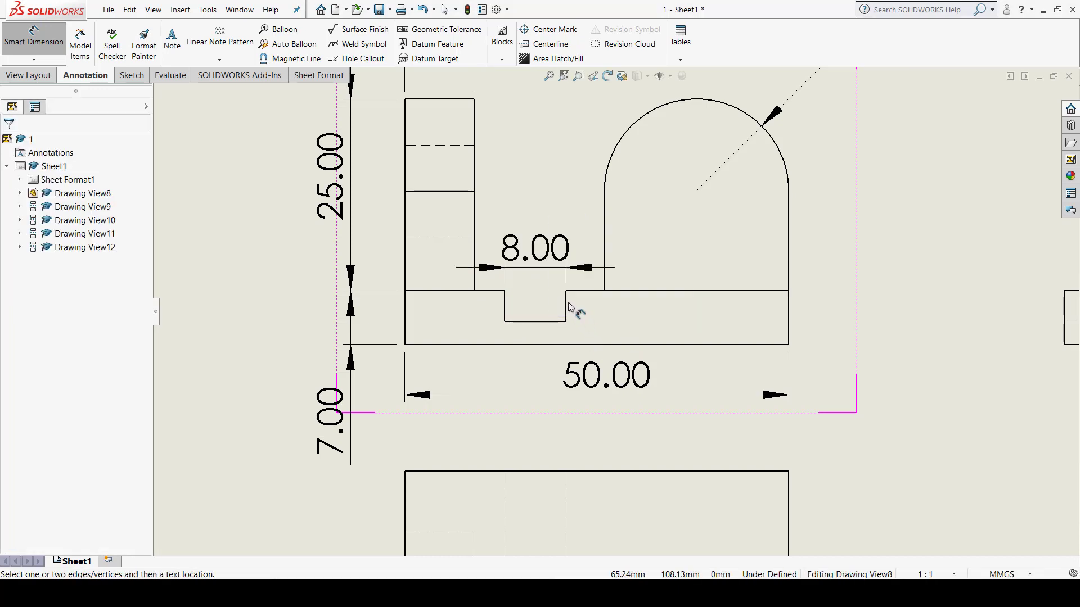
pyautogui.click(567, 308)
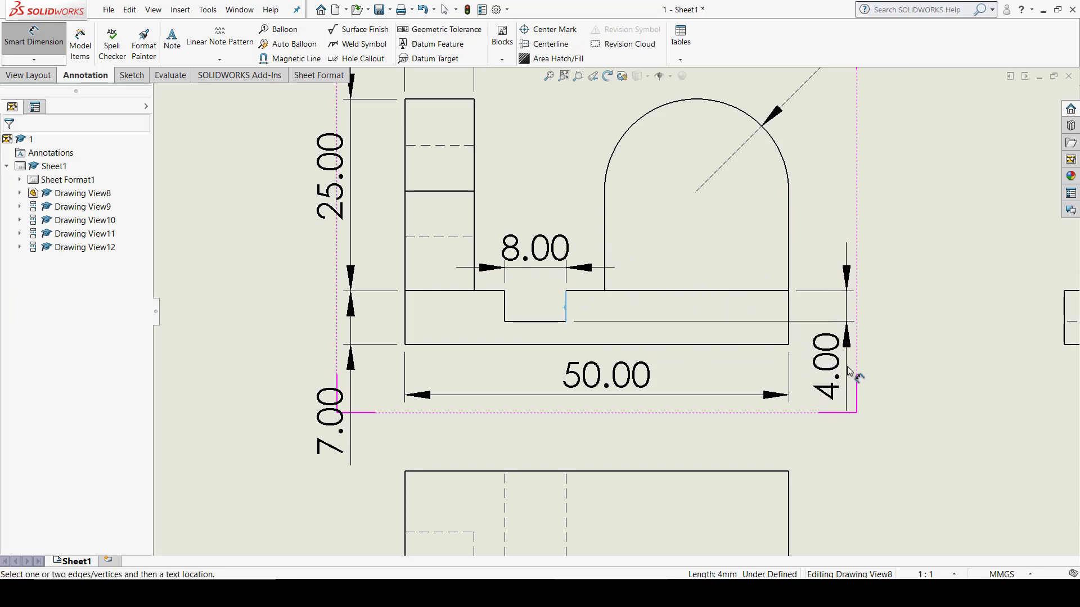
pyautogui.click(848, 368)
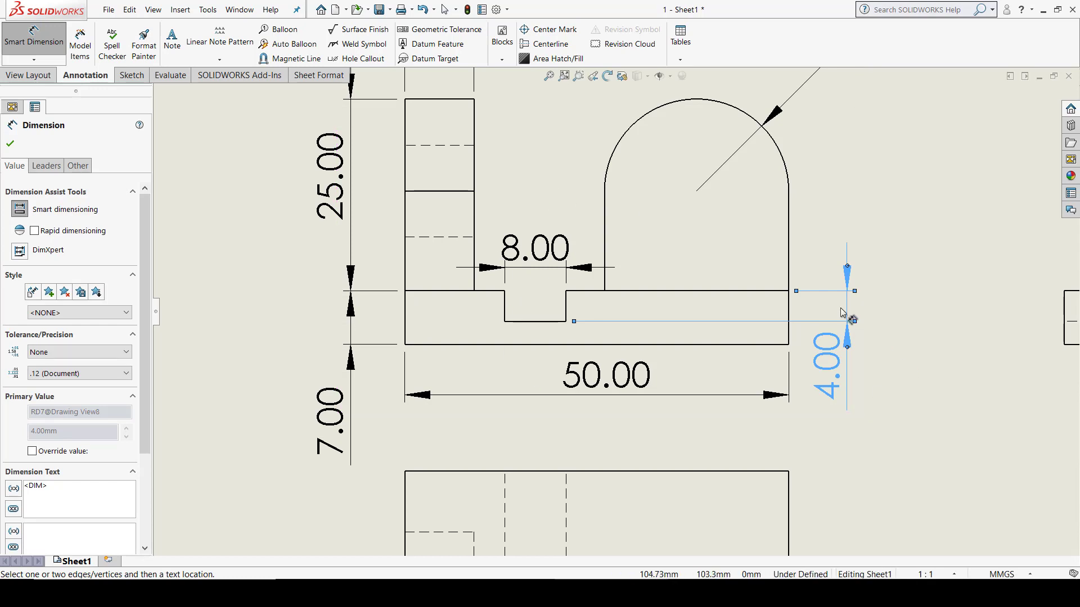
pyautogui.press('z')
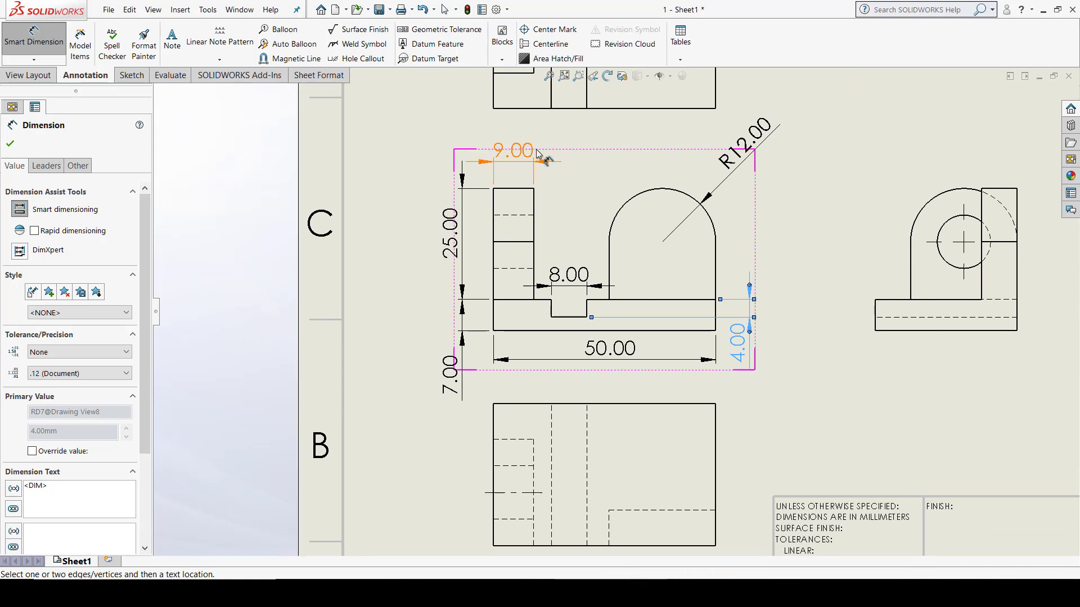
pyautogui.click(557, 155)
pyautogui.click(556, 271)
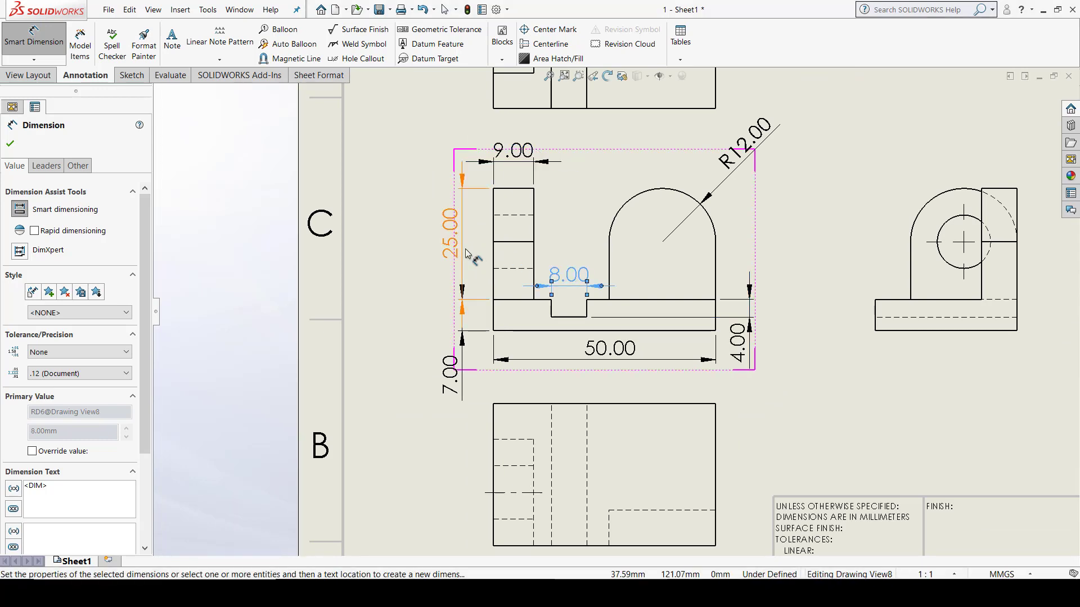
pyautogui.click(451, 233)
pyautogui.click(457, 378)
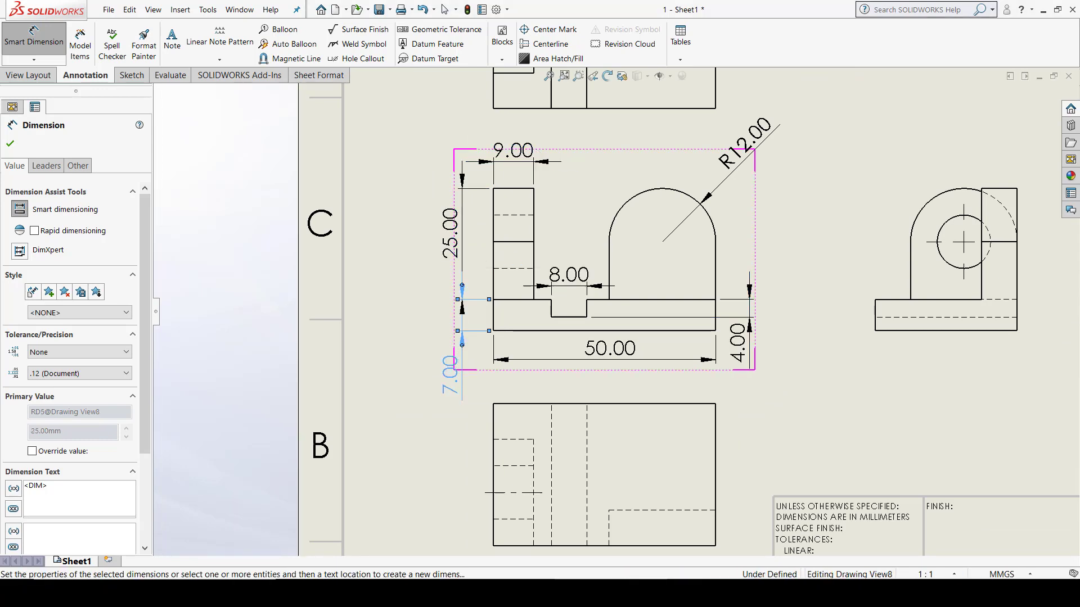
pyautogui.keyDown('ctrl'); pyautogui.click(734, 163); pyautogui.keyUp('ctrl')
pyautogui.keyDown('ctrl'); pyautogui.click(543, 163); pyautogui.keyUp('ctrl')
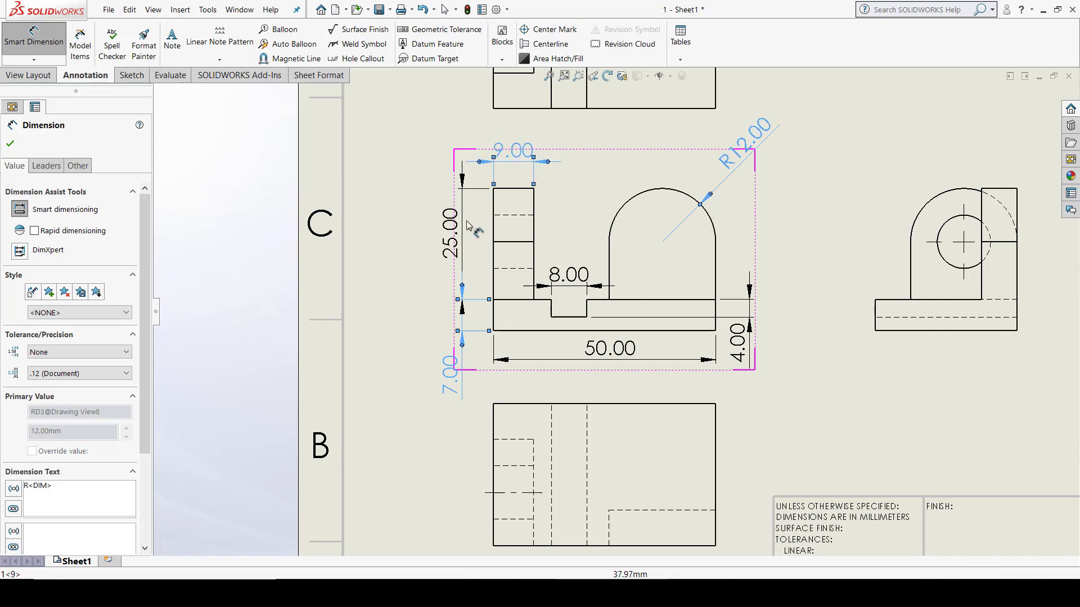
pyautogui.keyDown('ctrl'); pyautogui.click(451, 233); pyautogui.keyUp('ctrl')
pyautogui.keyDown('ctrl'); pyautogui.click(633, 360); pyautogui.keyUp('ctrl')
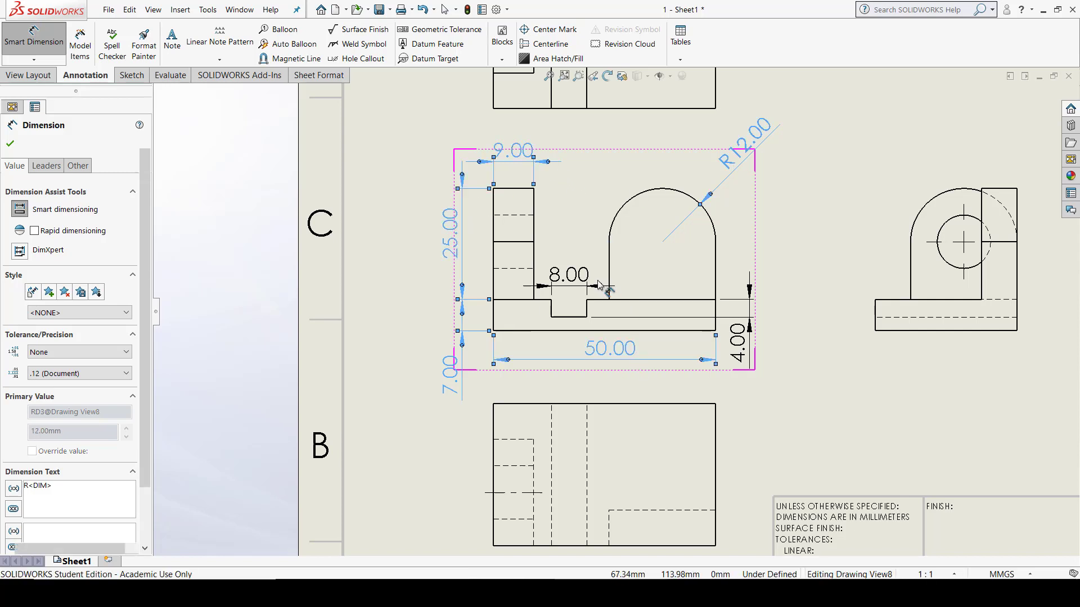
pyautogui.keyDown('ctrl'); pyautogui.click(603, 287); pyautogui.keyUp('ctrl')
pyautogui.keyDown('ctrl'); pyautogui.click(751, 296); pyautogui.keyUp('ctrl')
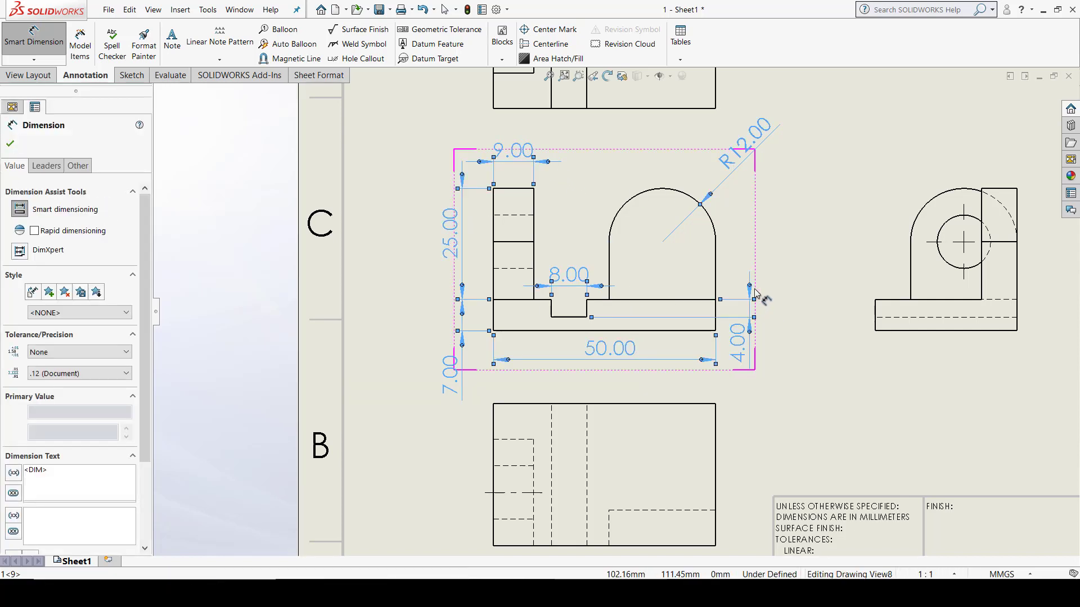
# - Select the upright thickness dimension in the top view together with all the front view's dimensions
pyautogui.scroll(3, 615, 312)
pyautogui.click(690, 129)
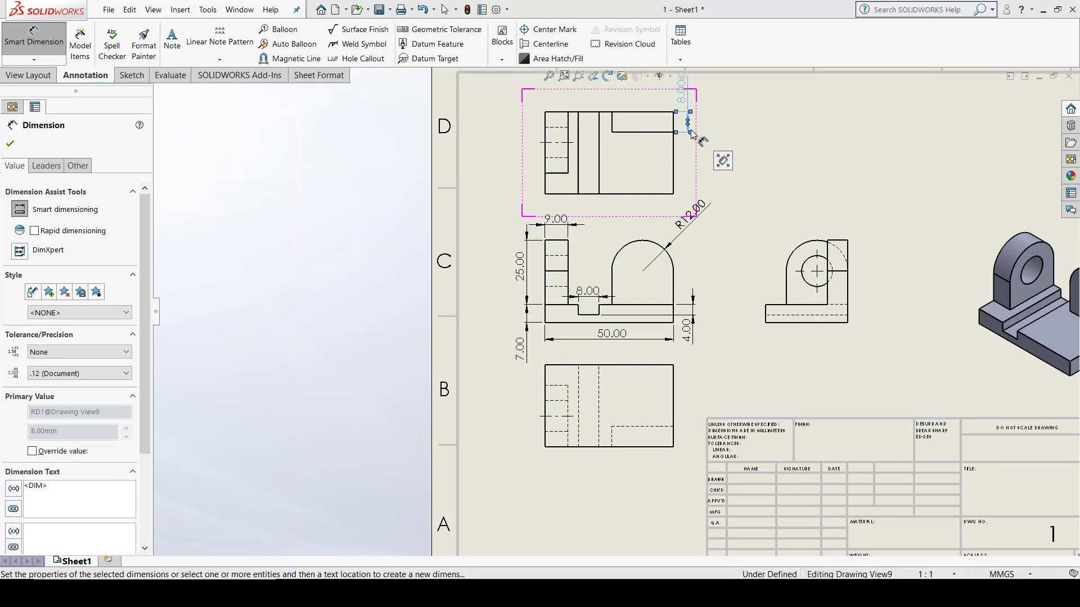
pyautogui.keyDown('ctrl'); pyautogui.click(693, 213); pyautogui.keyUp('ctrl')
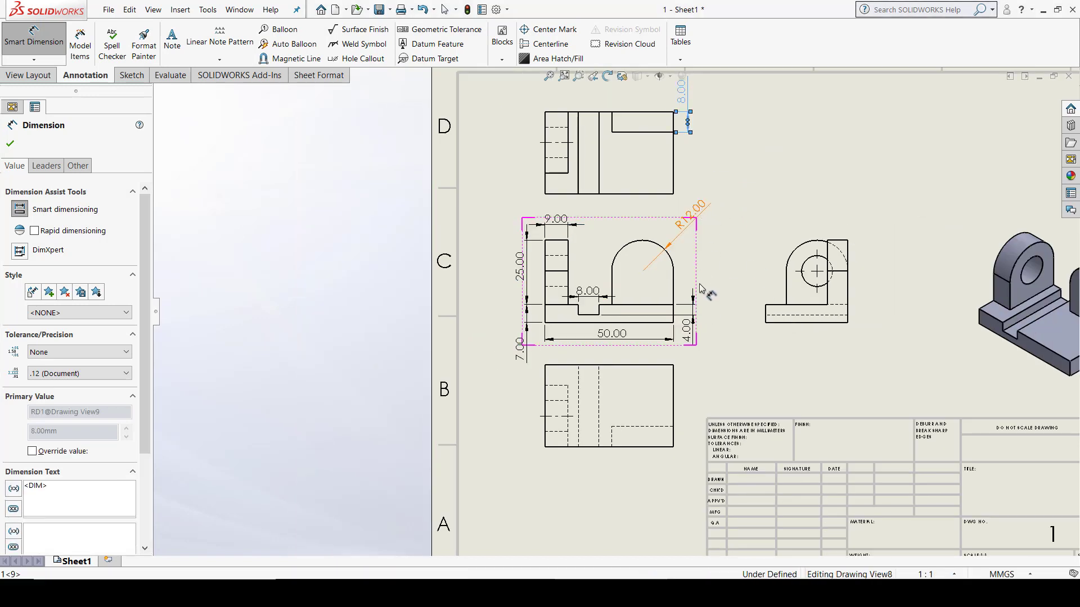
pyautogui.keyDown('ctrl'); pyautogui.click(686, 329); pyautogui.keyUp('ctrl')
pyautogui.keyDown('ctrl'); pyautogui.click(613, 334); pyautogui.keyUp('ctrl')
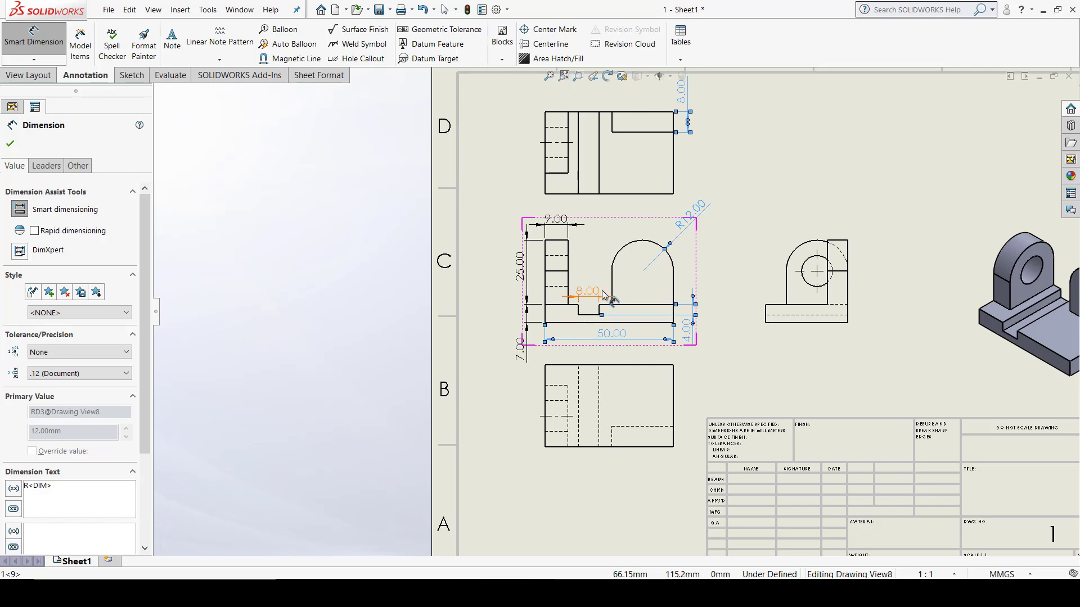
pyautogui.keyDown('ctrl'); pyautogui.click(602, 291); pyautogui.keyUp('ctrl')
pyautogui.keyDown('ctrl'); pyautogui.click(558, 223); pyautogui.keyUp('ctrl')
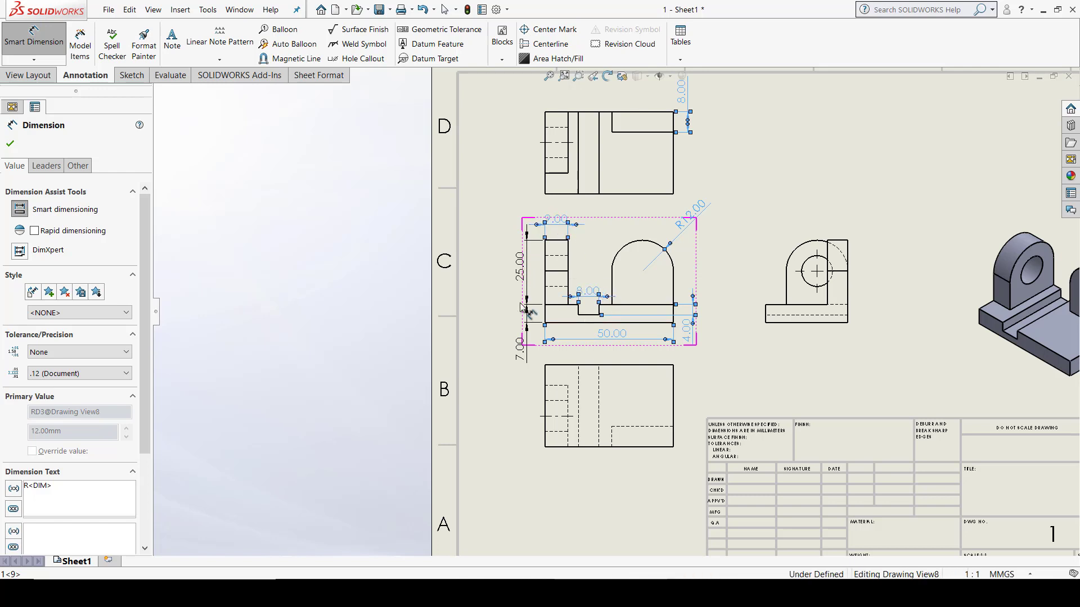
pyautogui.keyDown('ctrl'); pyautogui.click(521, 267); pyautogui.keyUp('ctrl')
pyautogui.keyDown('ctrl'); pyautogui.click(520, 348); pyautogui.keyUp('ctrl')
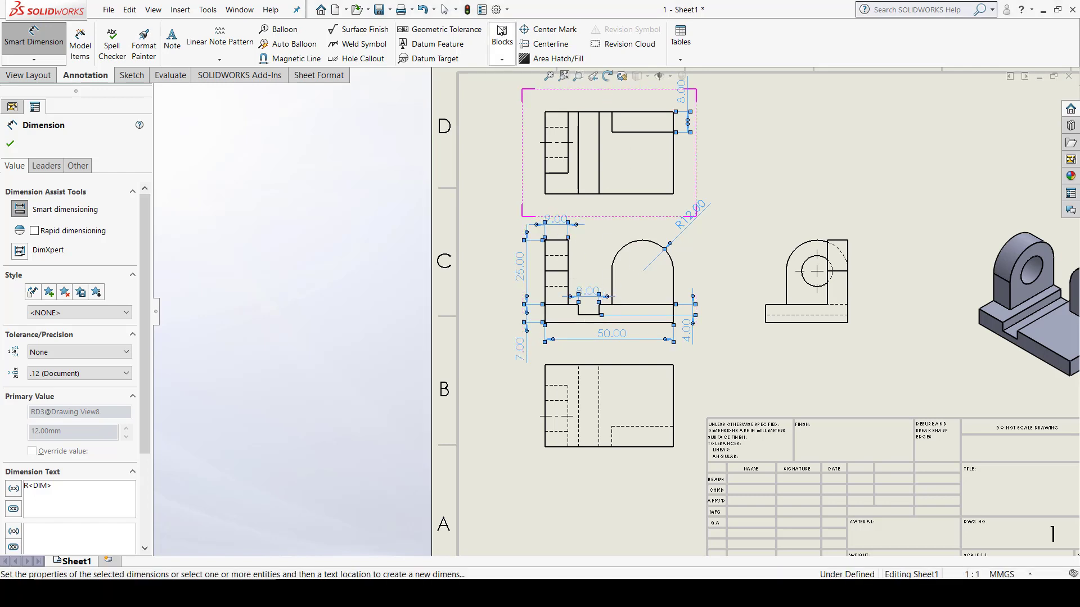
# - Set the dimension text height to 2 mm in the document's dimension font settings
pyautogui.click(507, 9)
pyautogui.click(516, 24)
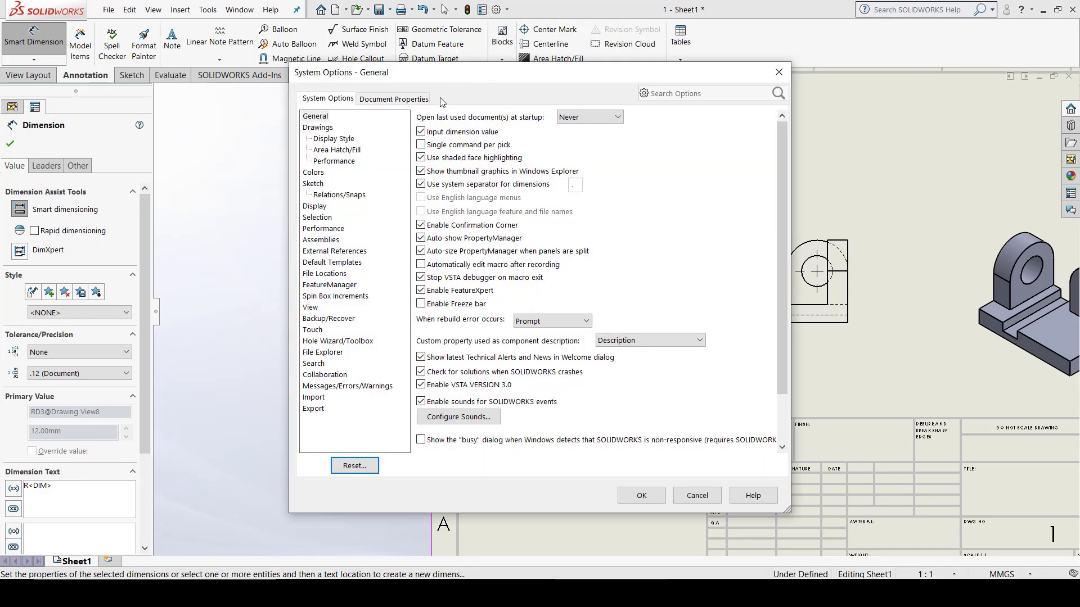
pyautogui.click(418, 100)
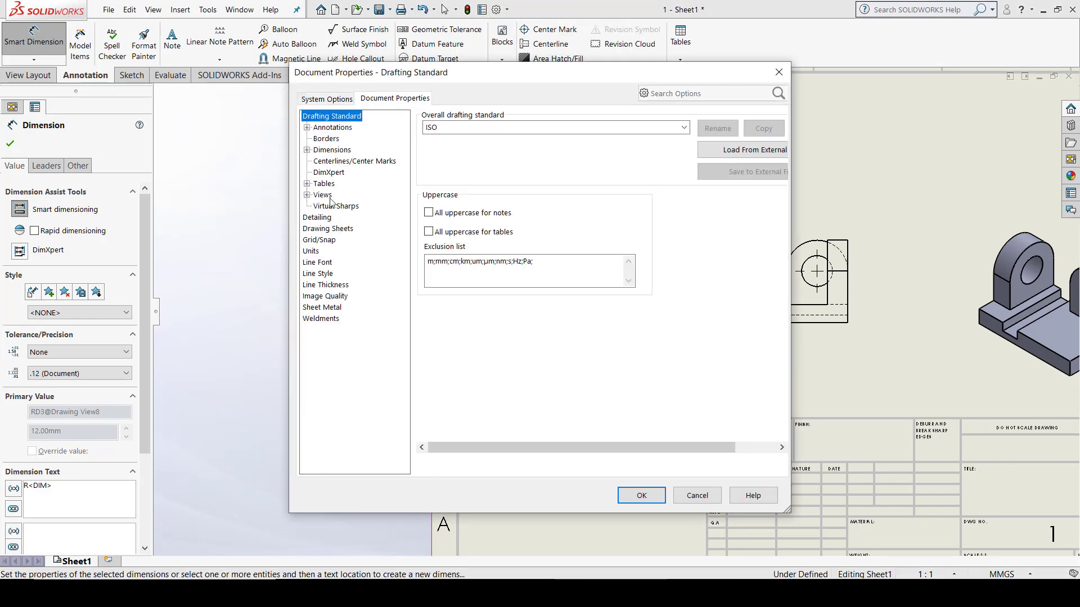
pyautogui.click(307, 150)
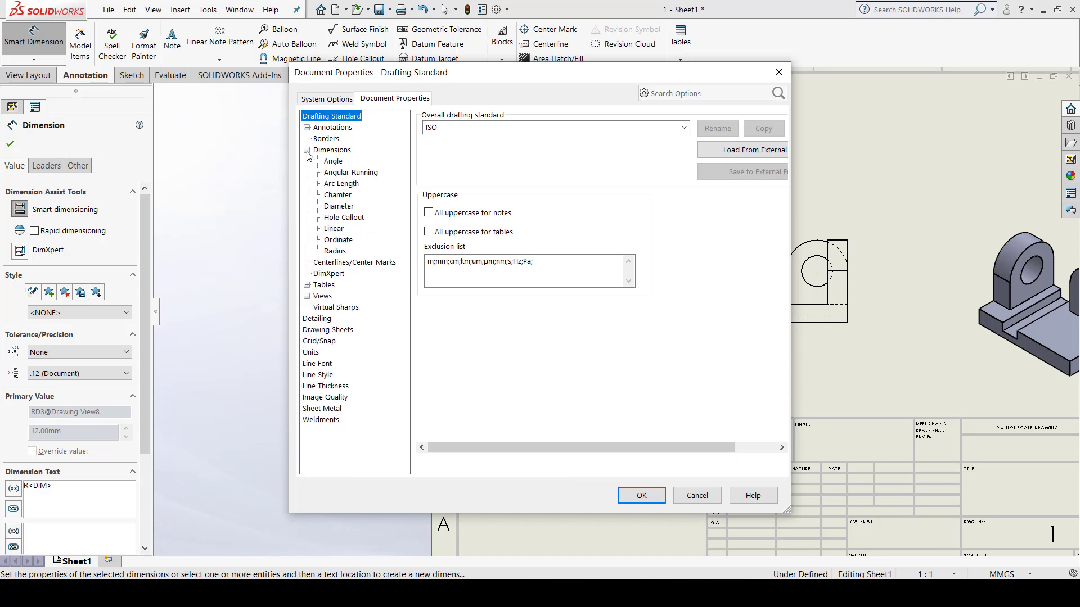
pyautogui.click(332, 150)
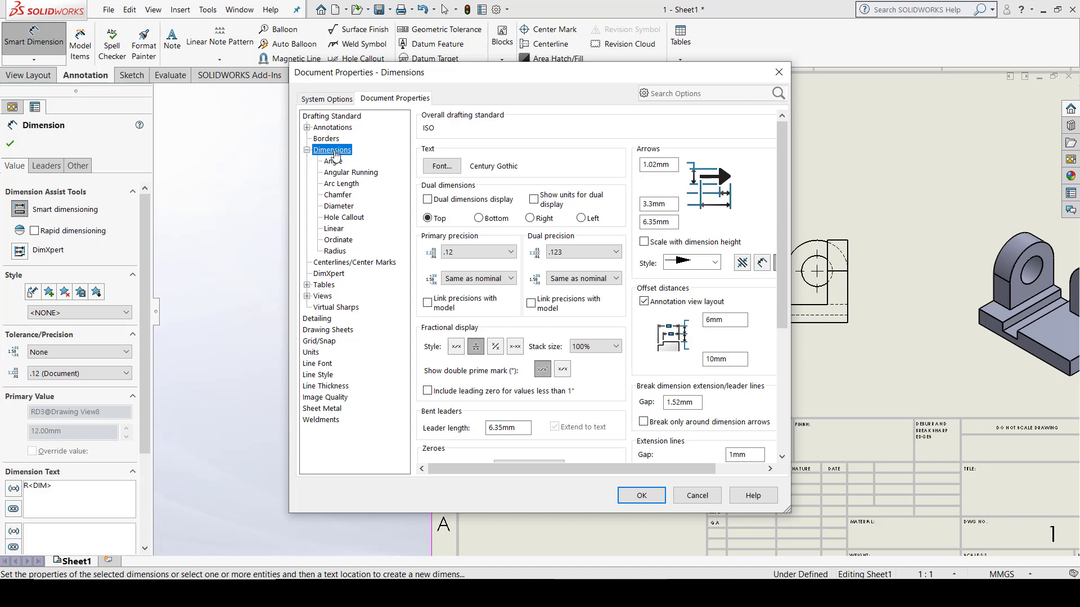
pyautogui.click(450, 167)
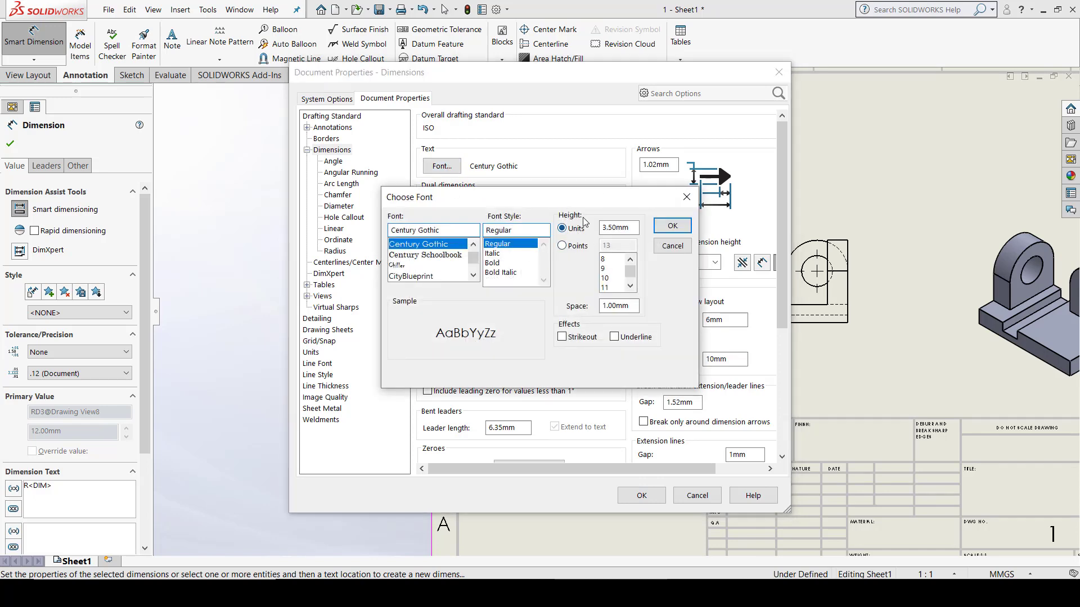
pyautogui.moveTo(635, 227); pyautogui.dragTo(585, 229)
pyautogui.write('2')
pyautogui.press('Return')
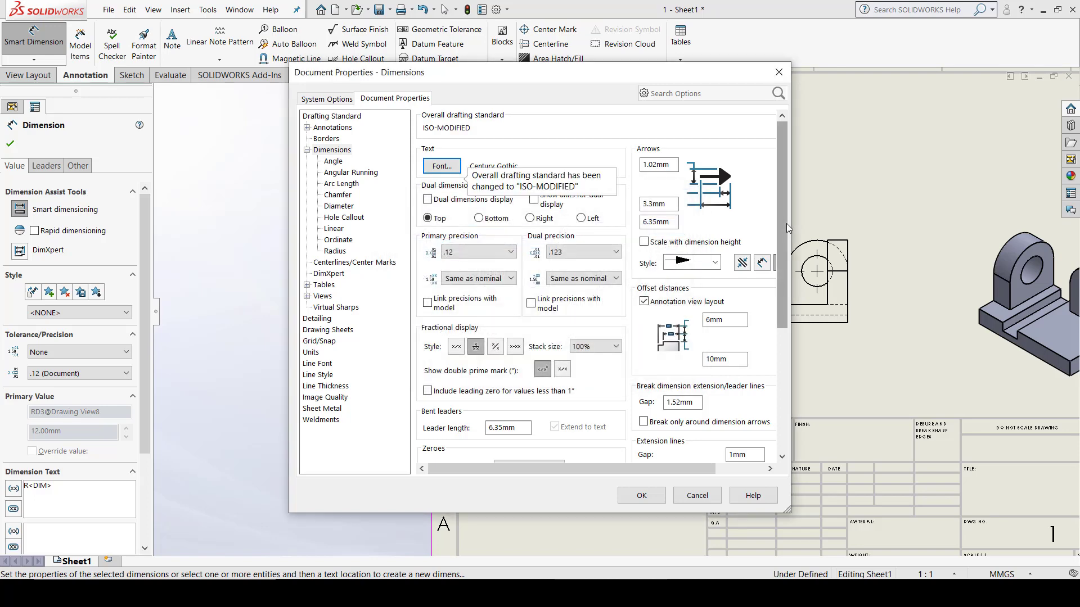
# - Change the document's dimension text font to Calibri with the Regular style
pyautogui.click(441, 164)
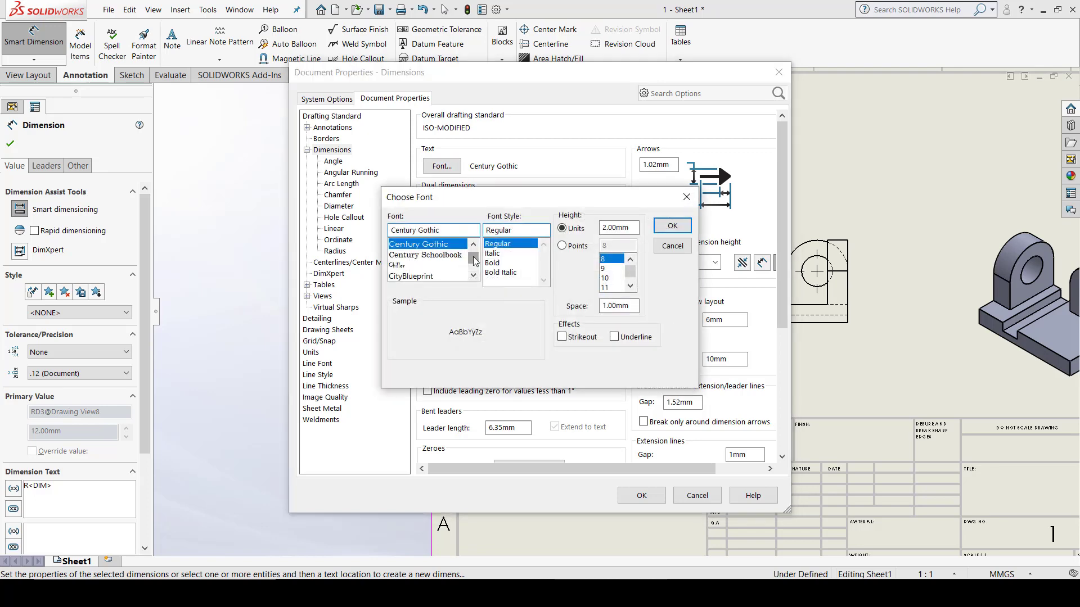
pyautogui.moveTo(474, 260); pyautogui.dragTo(474, 268)
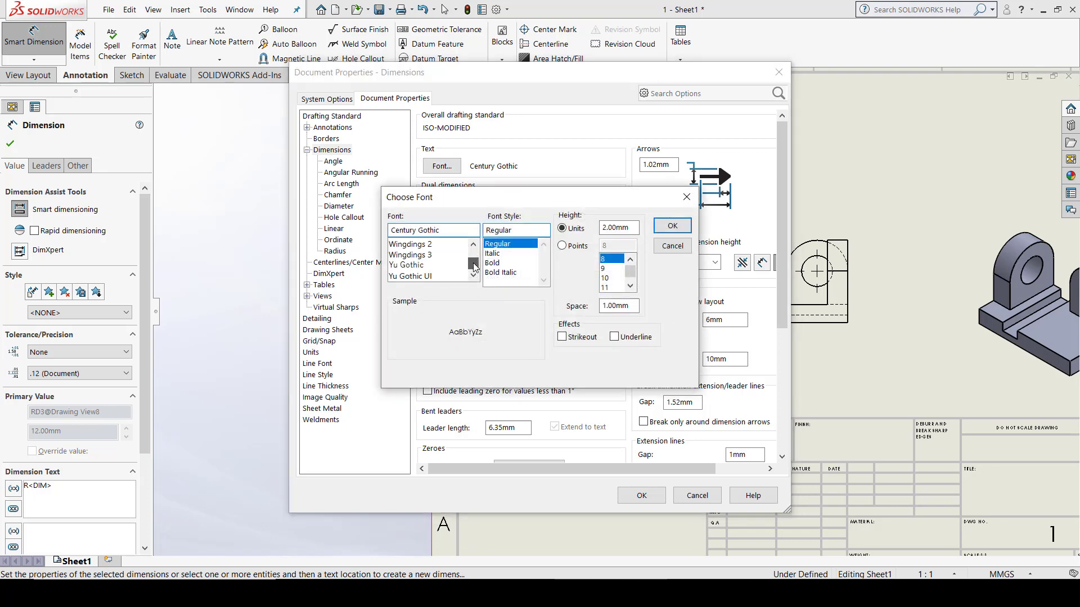
pyautogui.click(452, 231)
pyautogui.click(441, 265)
pyautogui.click(440, 256)
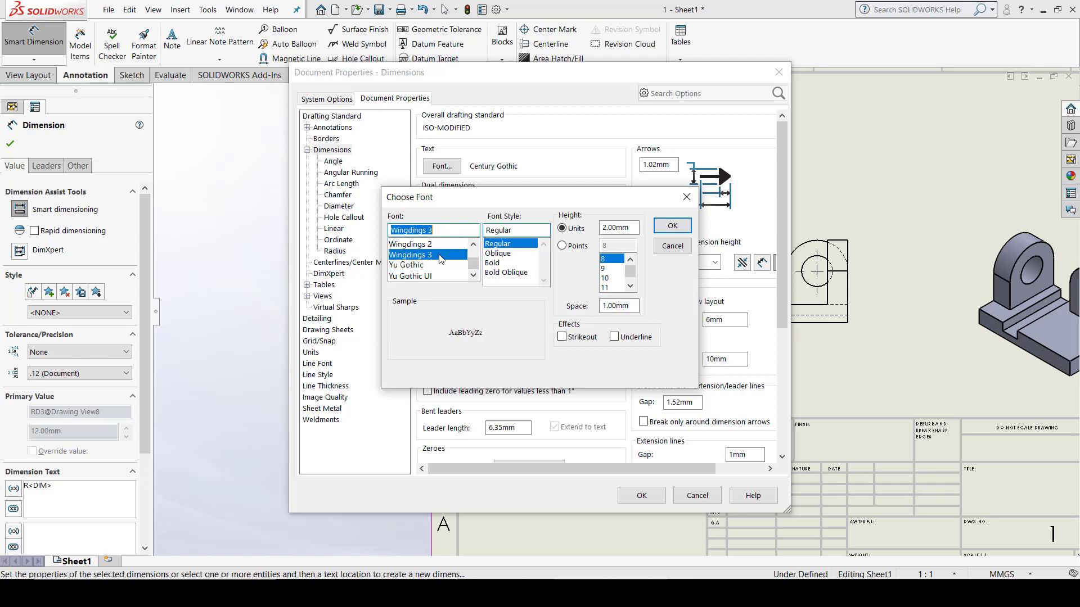
pyautogui.press('Up')
pyautogui.press('Up')
pyautogui.press('Up')
pyautogui.press('Up')
pyautogui.press('Up')
pyautogui.press('Up')
pyautogui.press('Up')
pyautogui.press('Up')
pyautogui.press('Up')
pyautogui.press('Up')
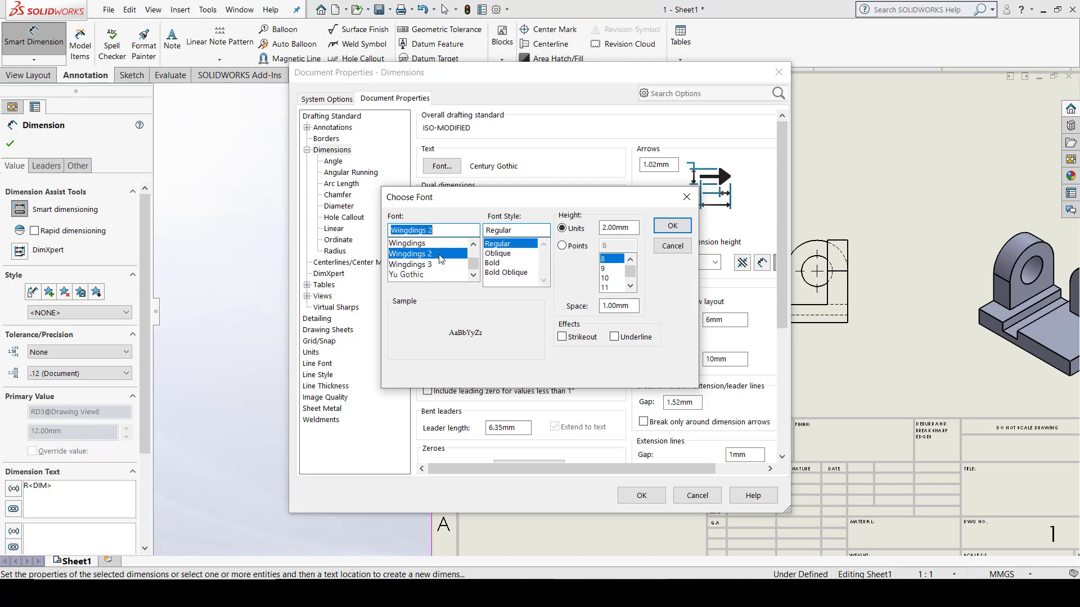
pyautogui.moveTo(471, 265); pyautogui.dragTo(474, 247)
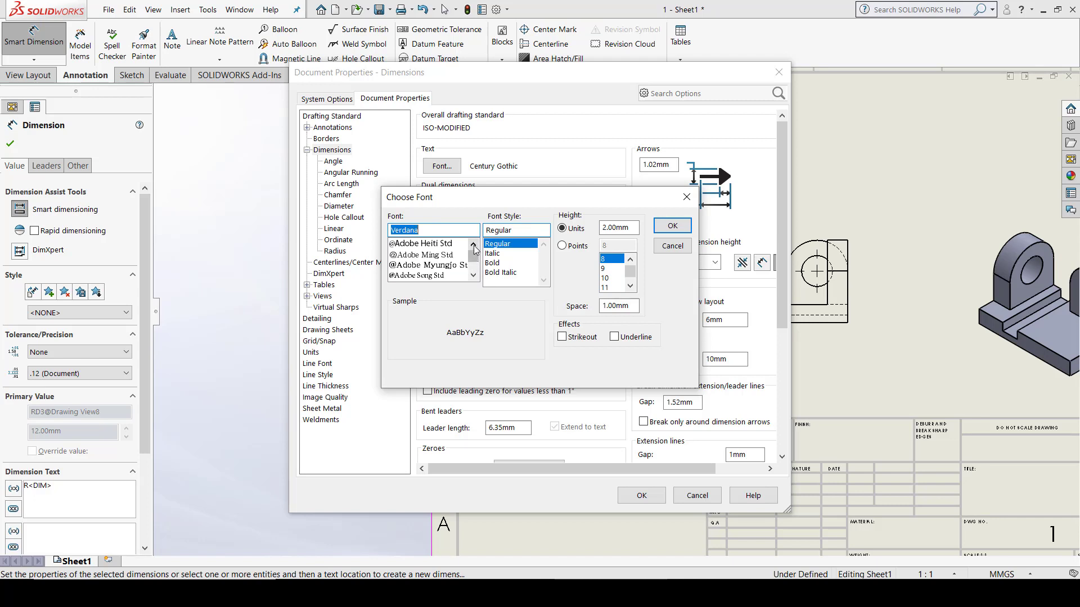
pyautogui.click(474, 275)
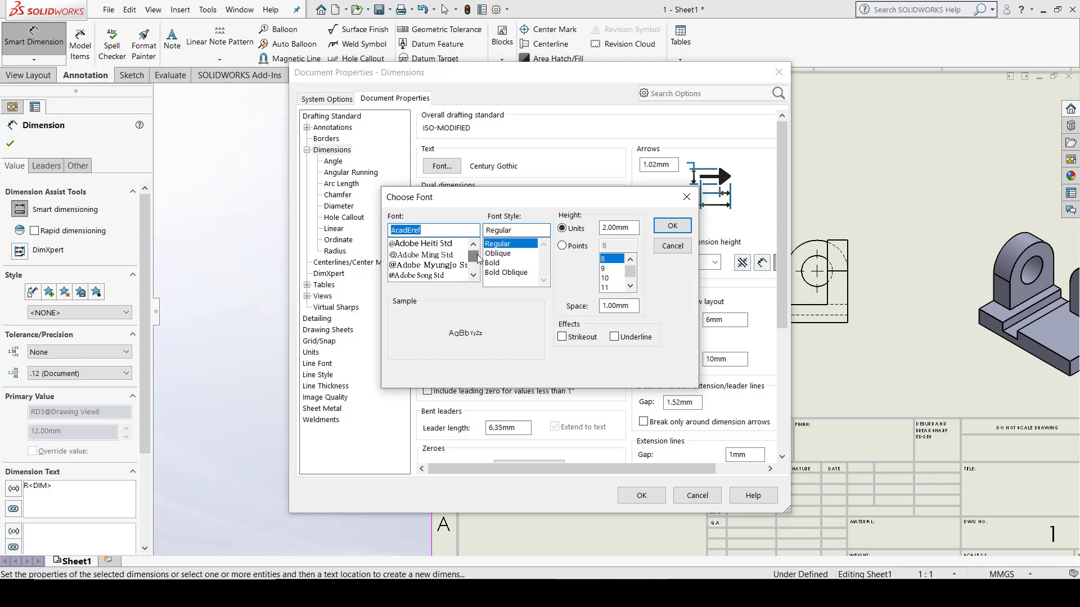
pyautogui.click(421, 244)
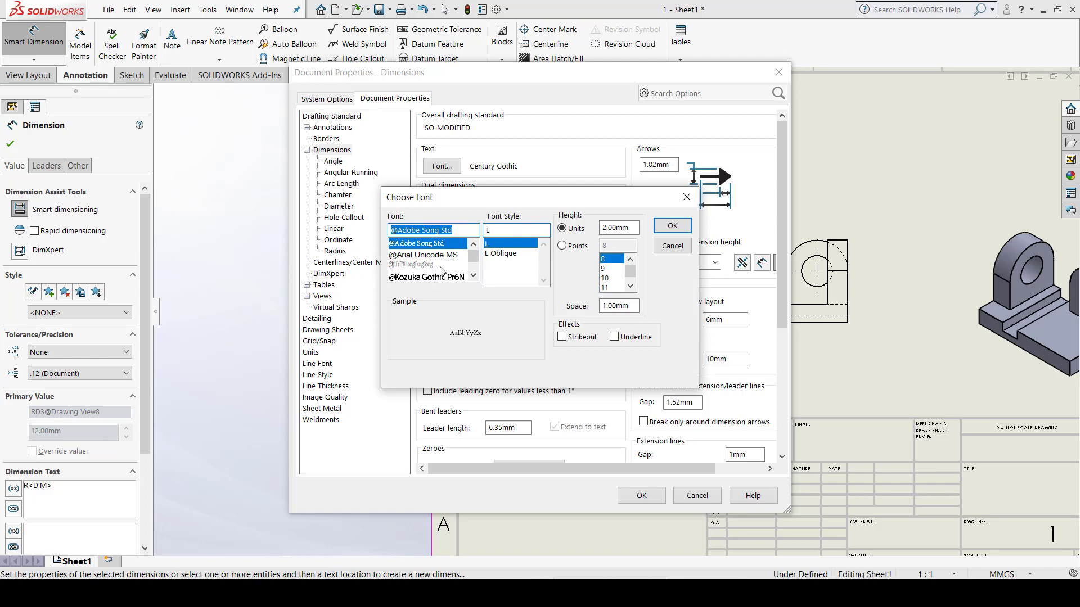
pyautogui.click(436, 276)
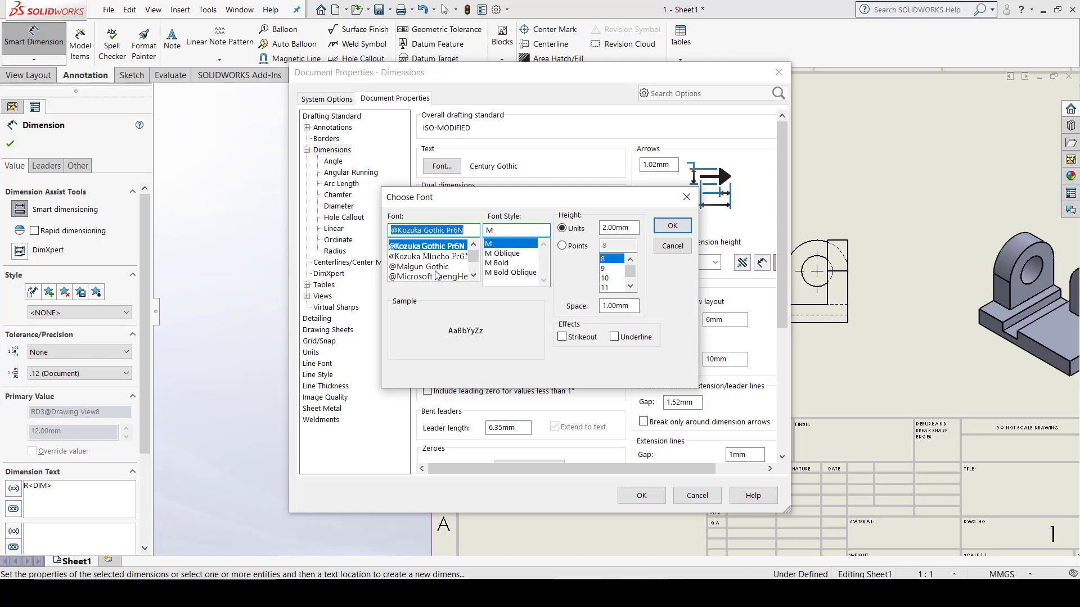
pyautogui.click(433, 274)
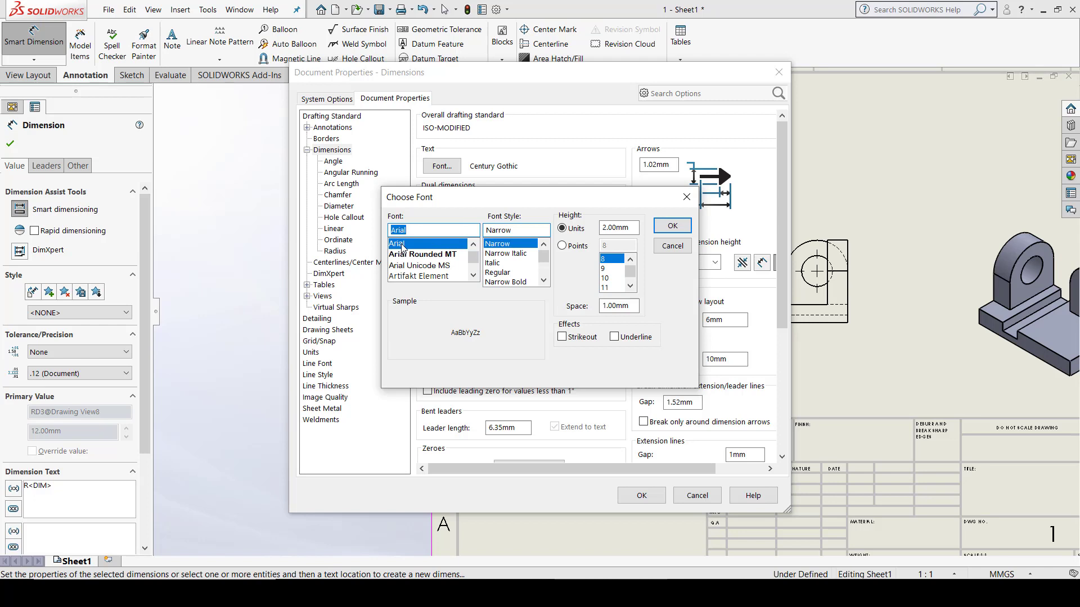
pyautogui.scroll(-8, 425, 258)
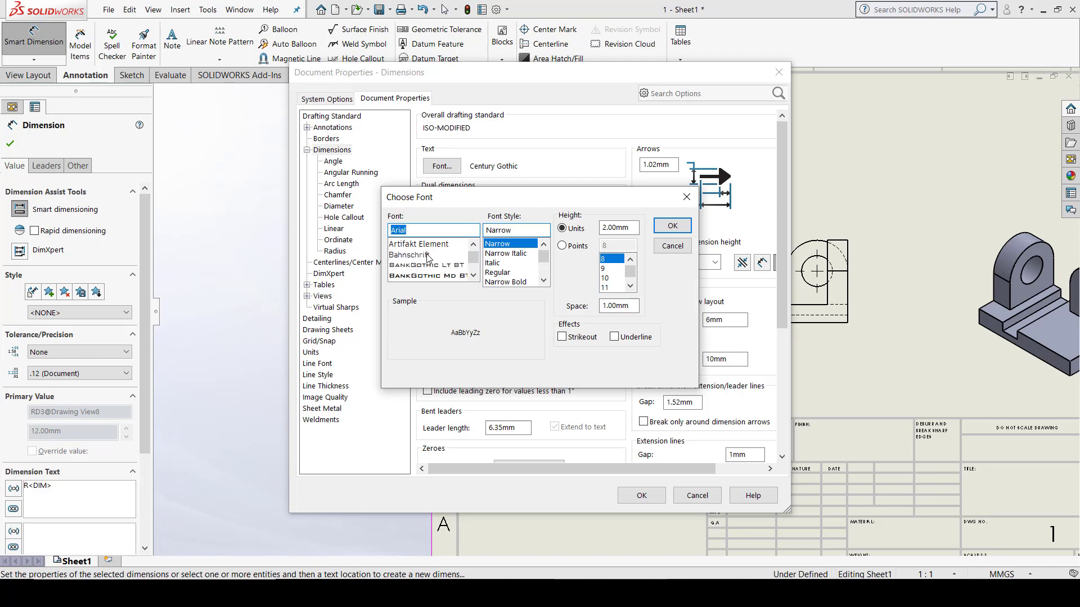
pyautogui.scroll(-4, 430, 260)
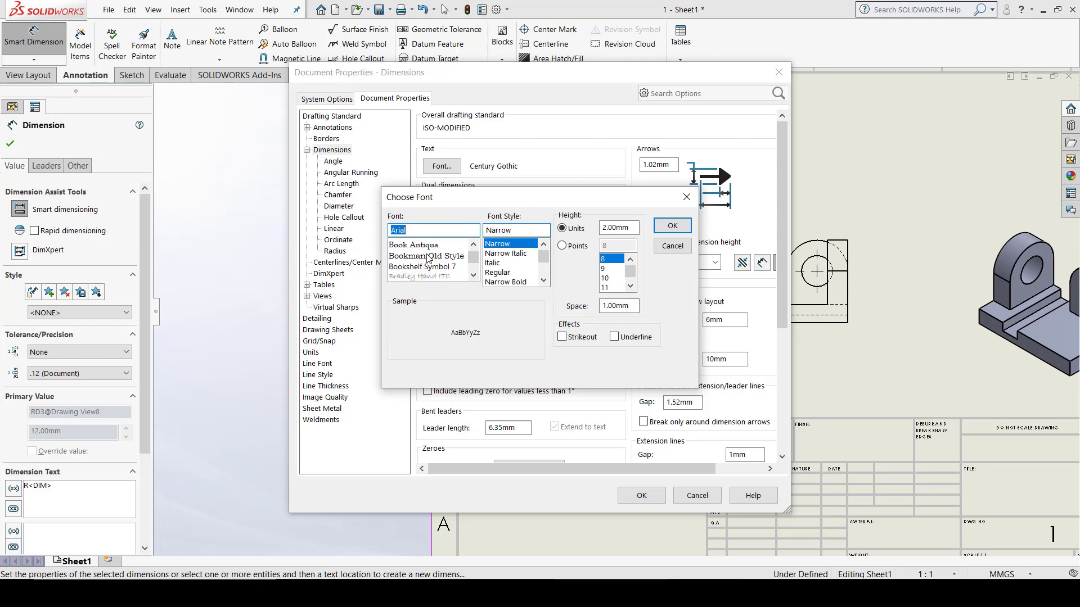
pyautogui.scroll(-2, 447, 266)
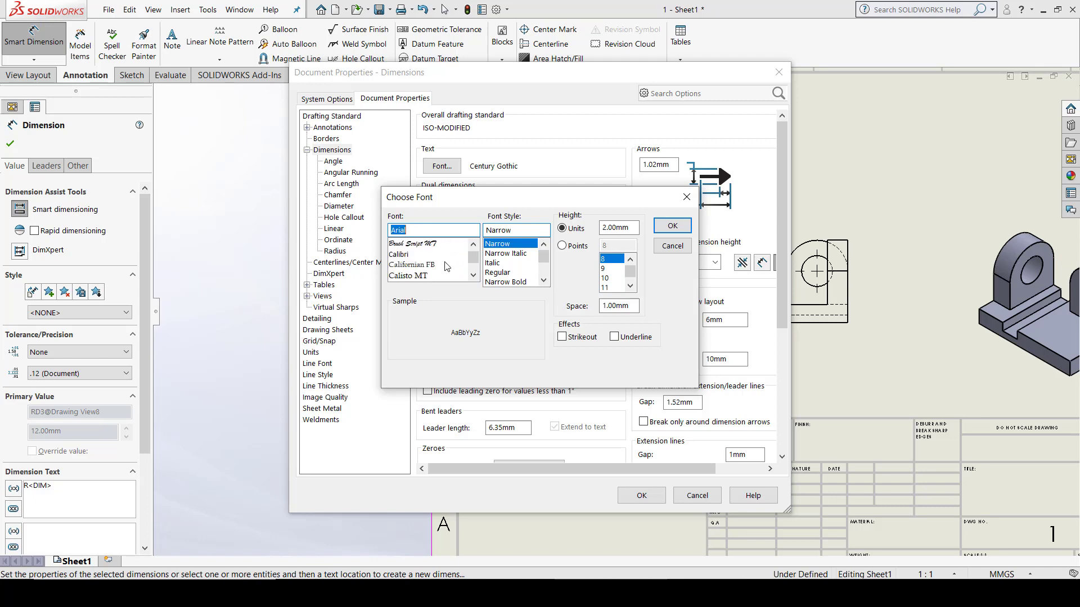
pyautogui.click(412, 256)
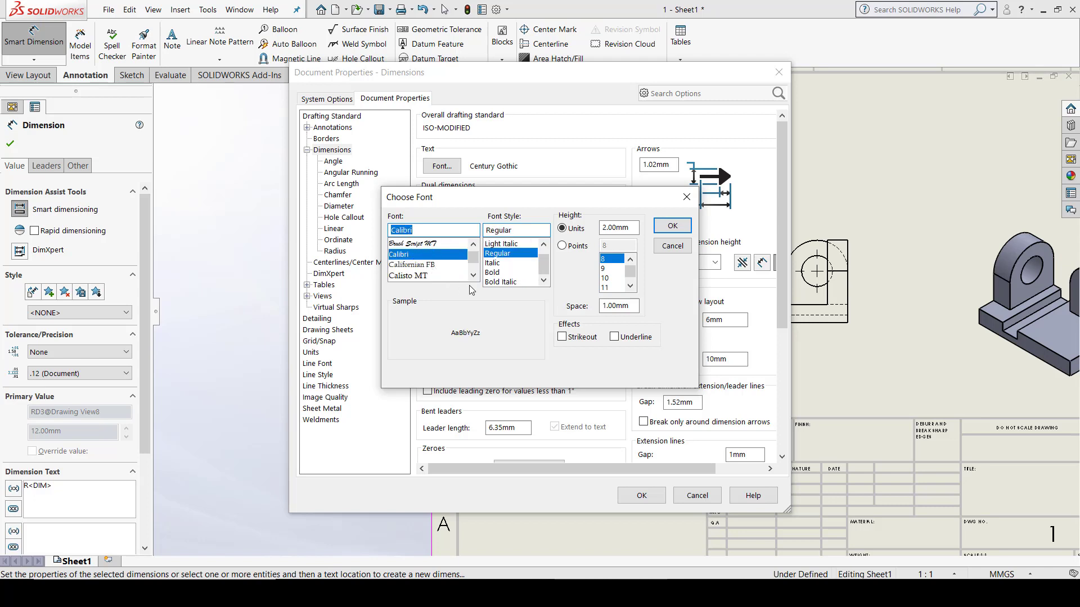
pyautogui.click(493, 274)
pyautogui.click(499, 264)
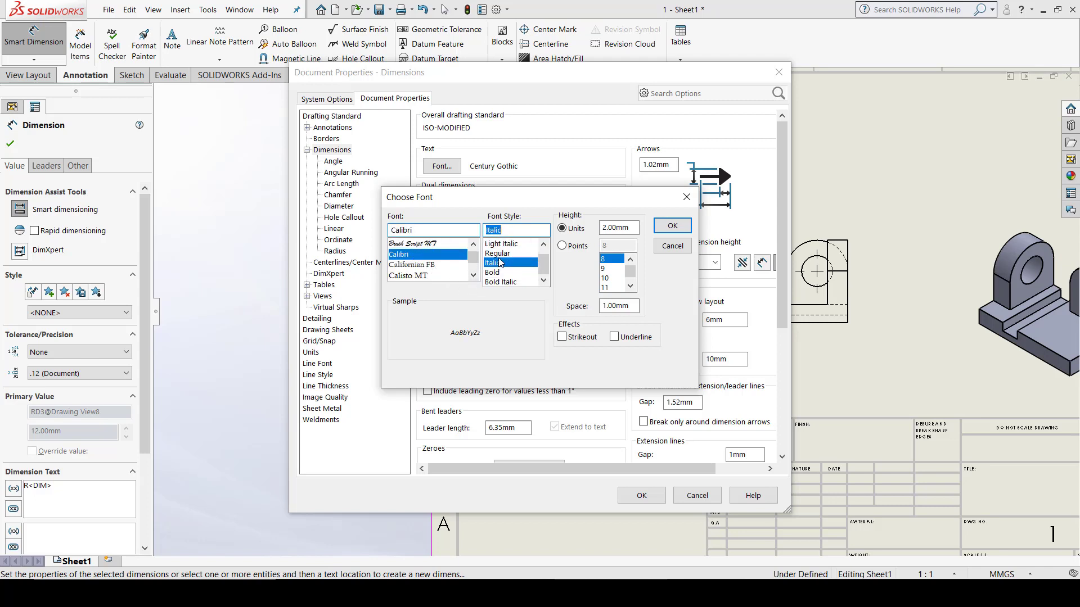
pyautogui.click(501, 254)
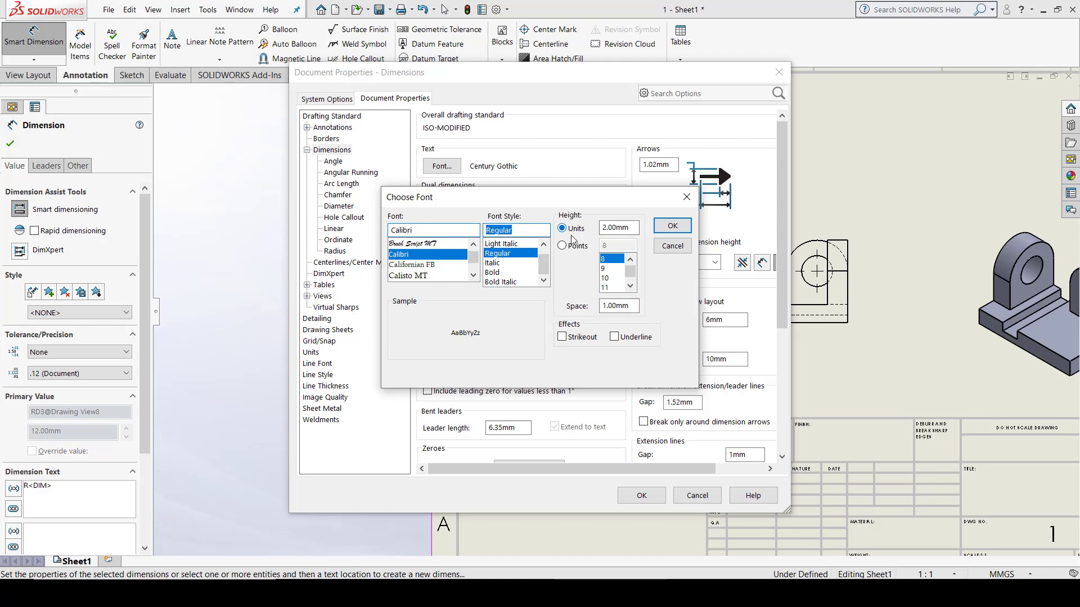
pyautogui.click(673, 227)
pyautogui.click(696, 496)
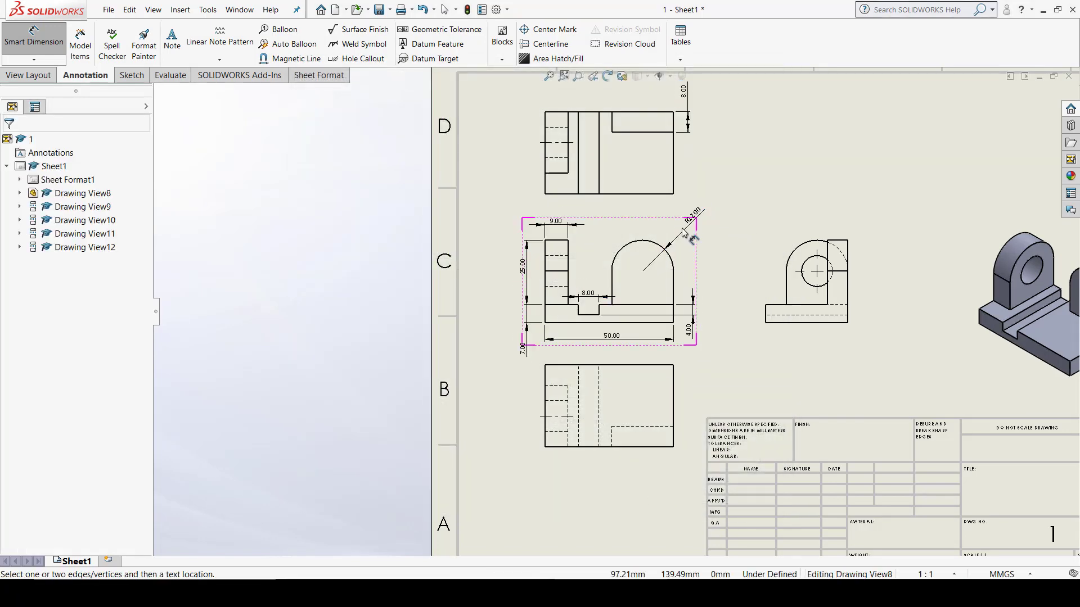
# - Move the front view's arc radius, left upright height, base thickness and left upright thickness dimensions closer to the outline, aligning the two vertical ones
pyautogui.scroll(-5, 737, 228)
pyautogui.moveTo(664, 227); pyautogui.dragTo(631, 279)
pyautogui.scroll(4, 423, 399)
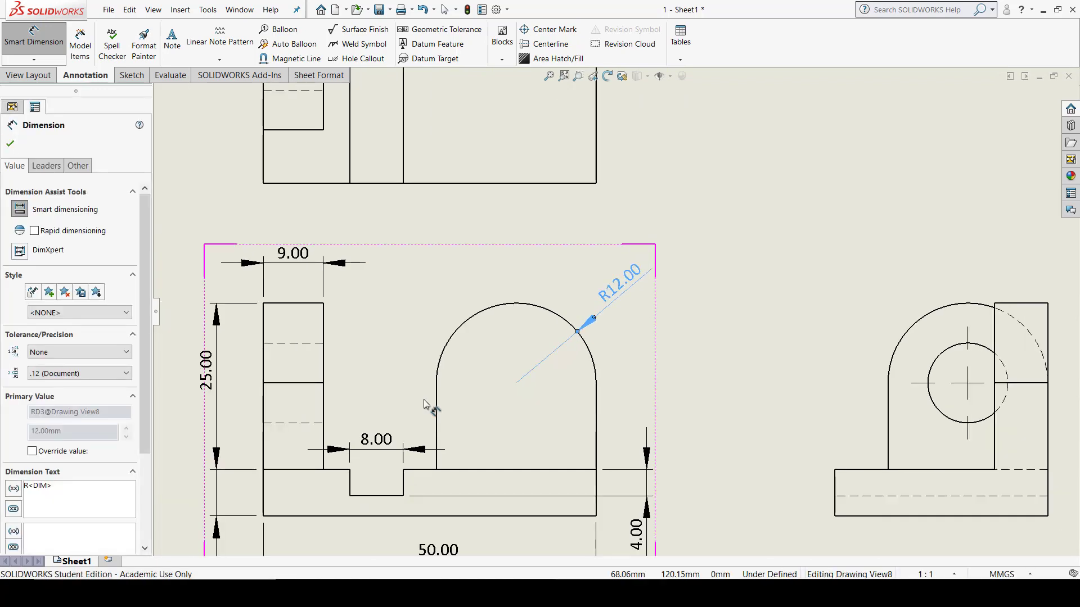
pyautogui.click(340, 355)
pyautogui.moveTo(340, 355); pyautogui.dragTo(366, 356)
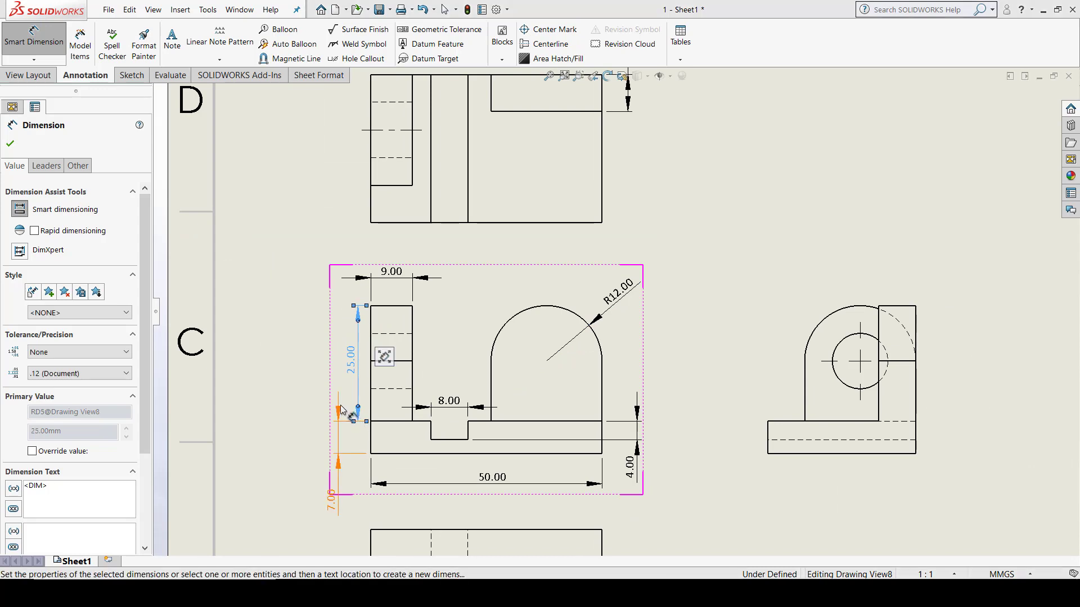
pyautogui.moveTo(339, 412); pyautogui.dragTo(359, 412)
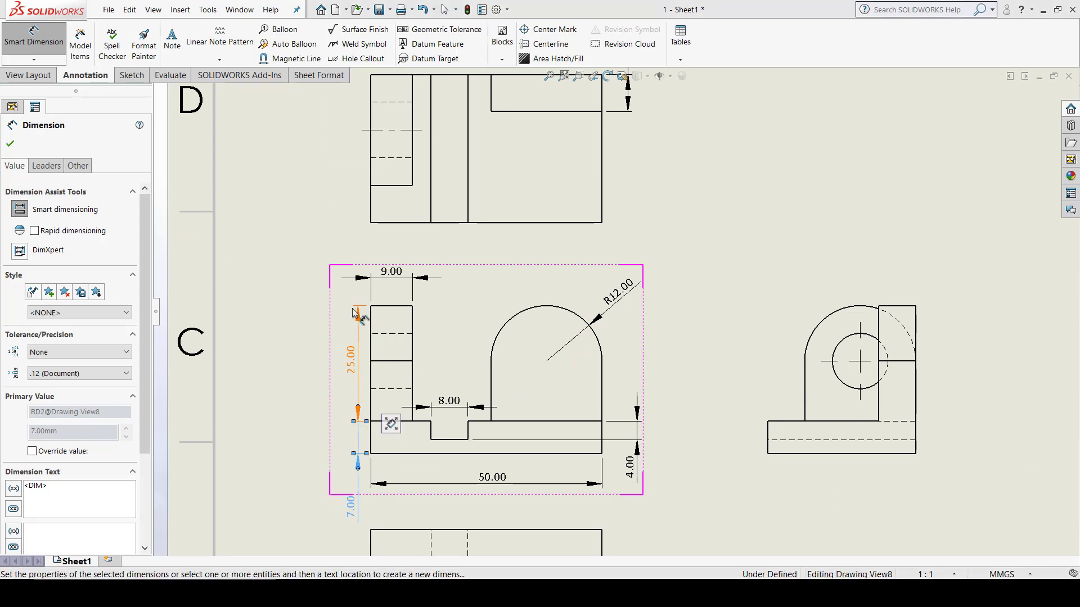
pyautogui.moveTo(358, 278); pyautogui.dragTo(358, 293)
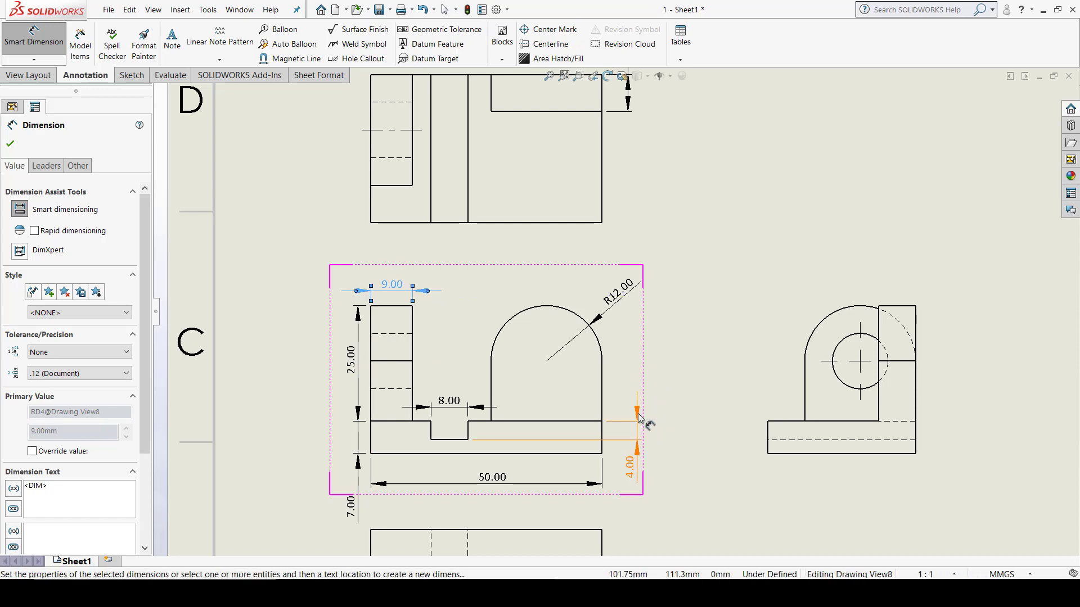
# - Shift the slot depth dimension closer with its text above the arrows, and stack the slot width dimension below the base above the overall length
pyautogui.moveTo(640, 453); pyautogui.dragTo(628, 391)
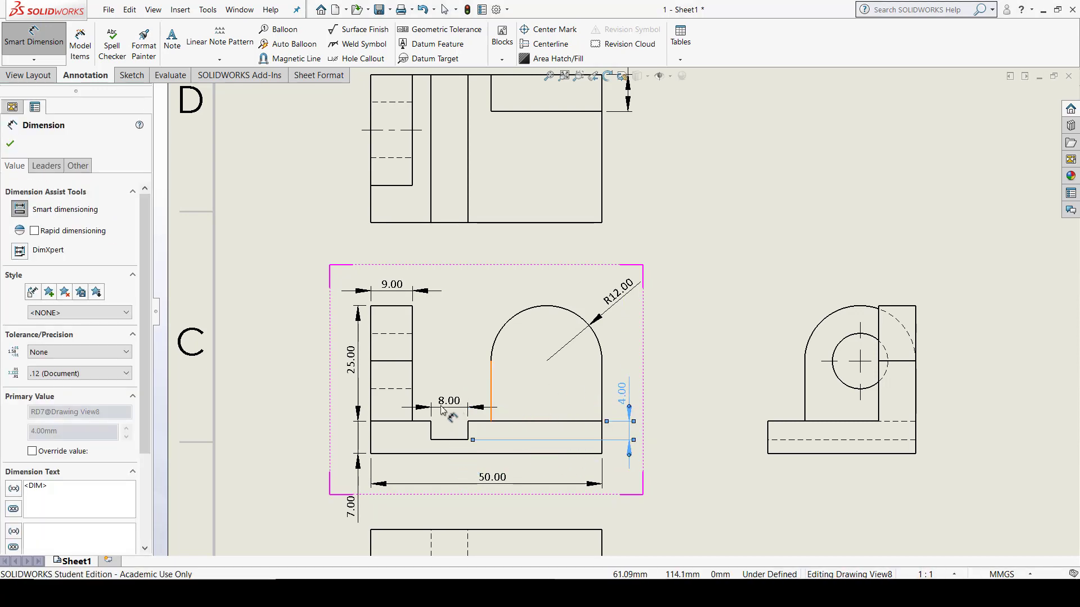
pyautogui.moveTo(449, 401); pyautogui.dragTo(495, 502)
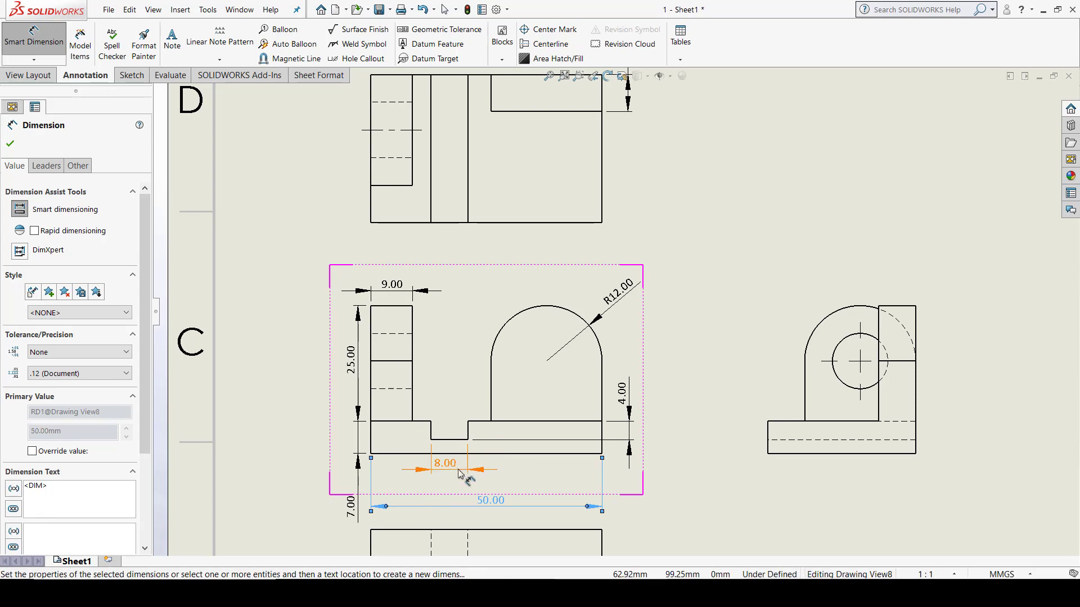
pyautogui.moveTo(444, 463); pyautogui.dragTo(444, 477)
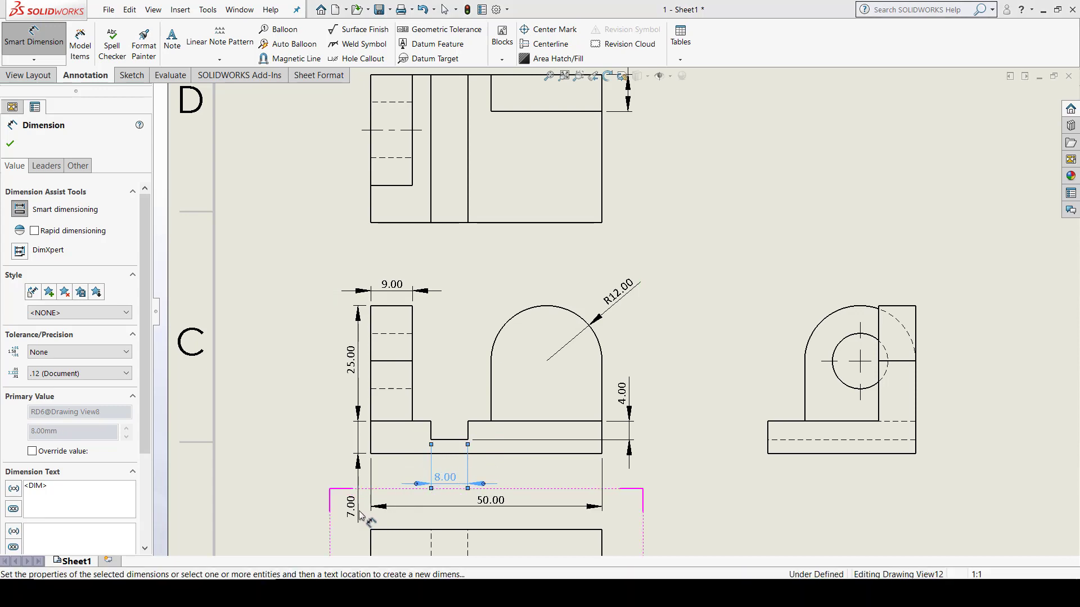
# - Center the base thickness text between its extension lines in the front view, and likewise the upright thickness text in the top view
pyautogui.moveTo(350, 506); pyautogui.dragTo(348, 438)
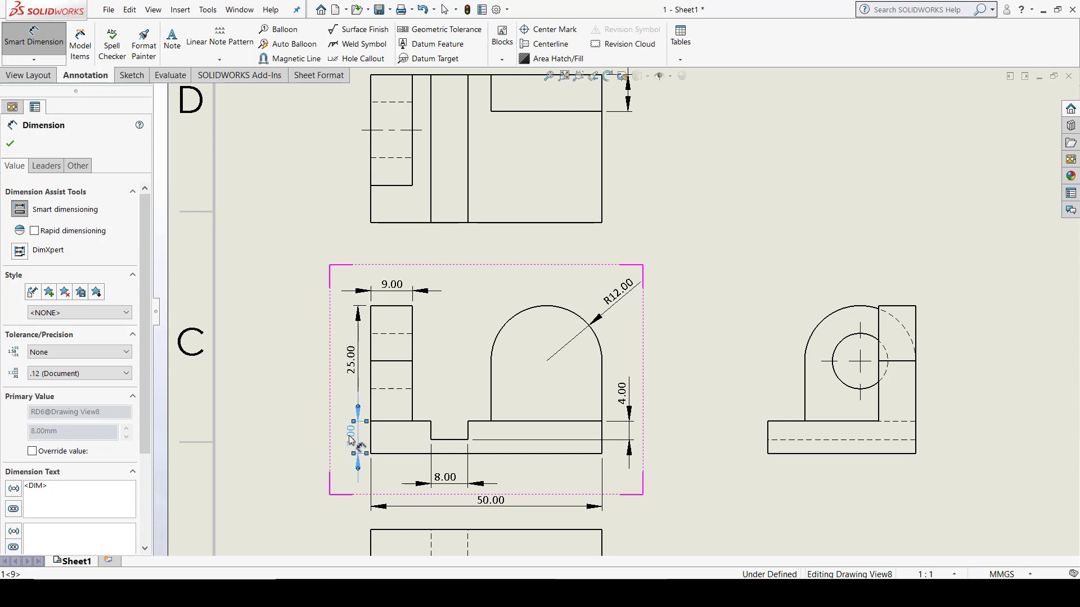
pyautogui.click(711, 286)
pyautogui.press('f')
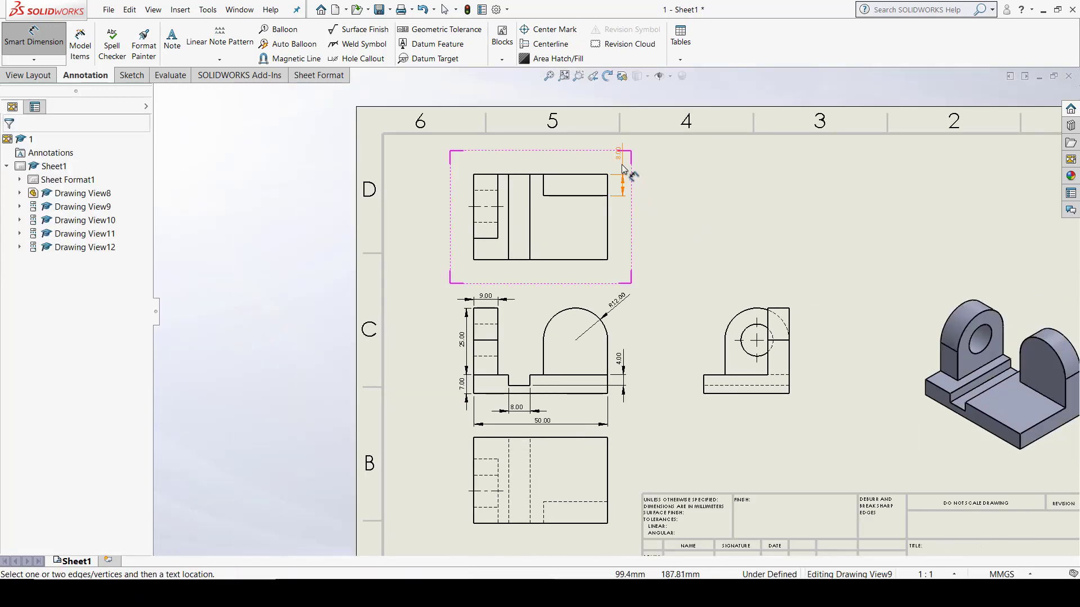
pyautogui.scroll(3, 623, 168)
pyautogui.click(618, 252)
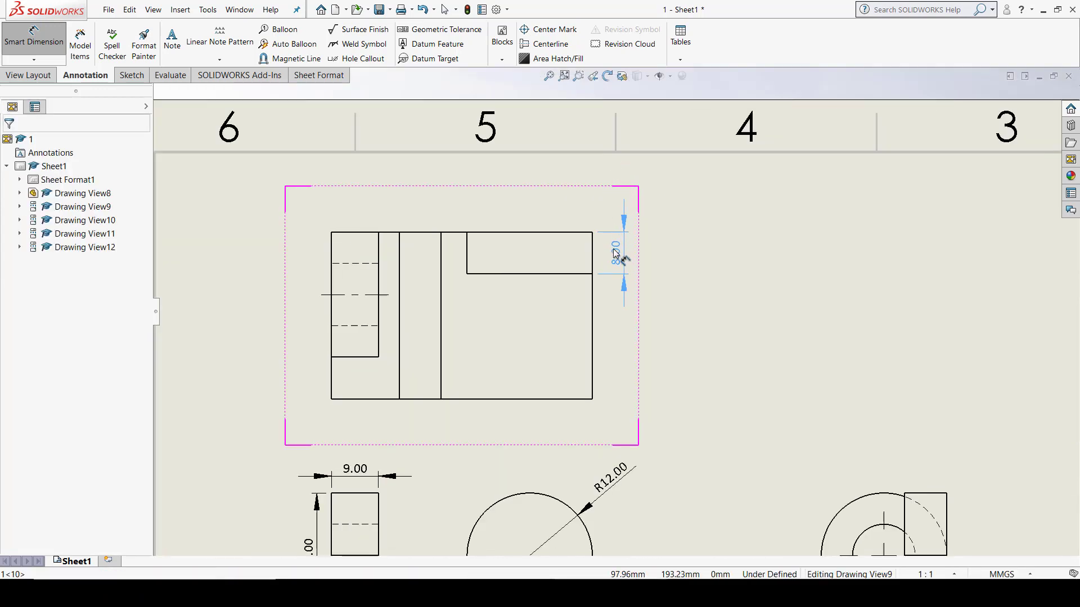
pyautogui.click(760, 250)
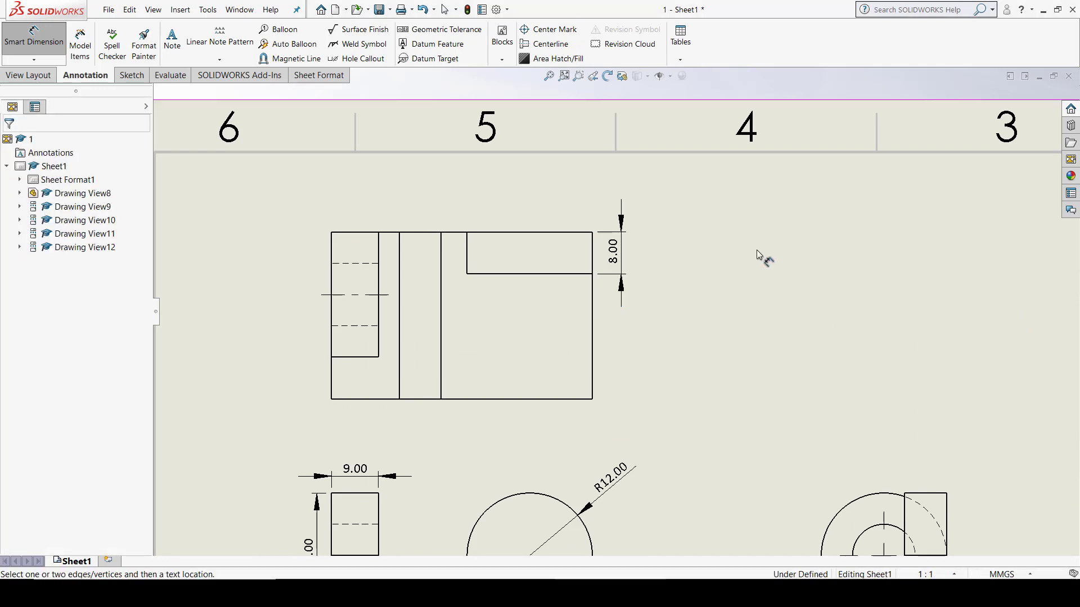
# - Dimension the base's width below the side view and the bracket's overall height beside its upright edge
pyautogui.scroll(1, 573, 349)
pyautogui.moveTo(528, 383)
pyautogui.mouseDown(button='middle')
pyautogui.moveTo(499, 287)
pyautogui.moveTo(423, 244)
pyautogui.mouseUp(button='middle')
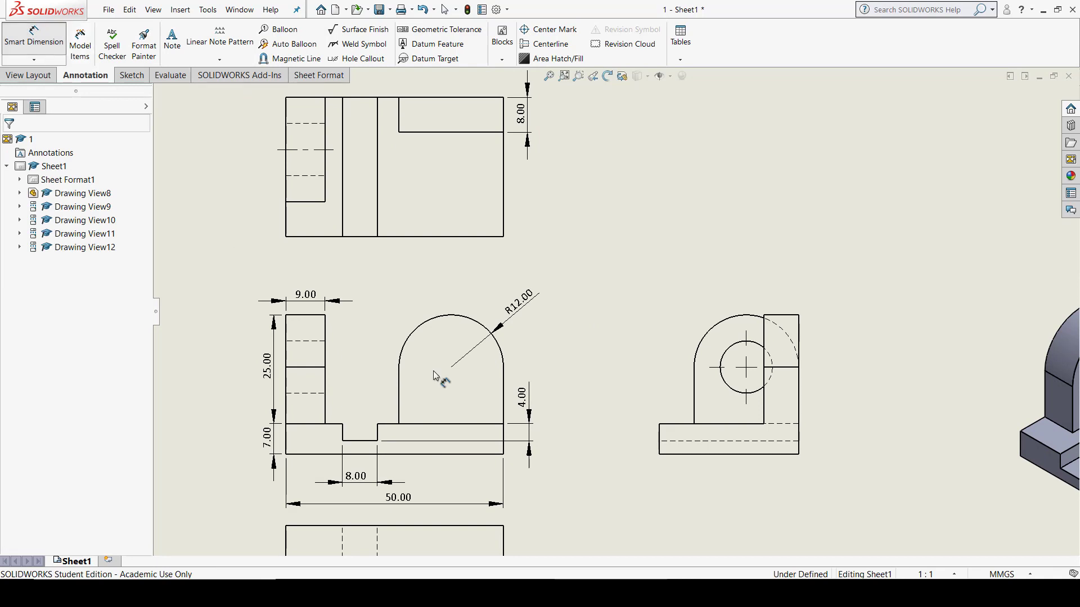
pyautogui.click(761, 459)
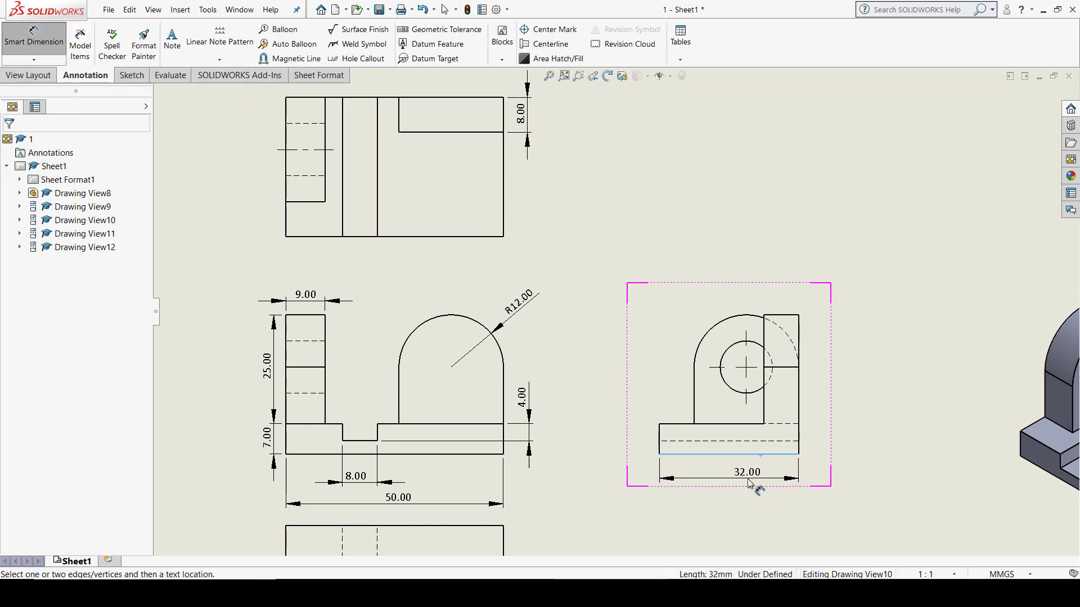
pyautogui.click(755, 483)
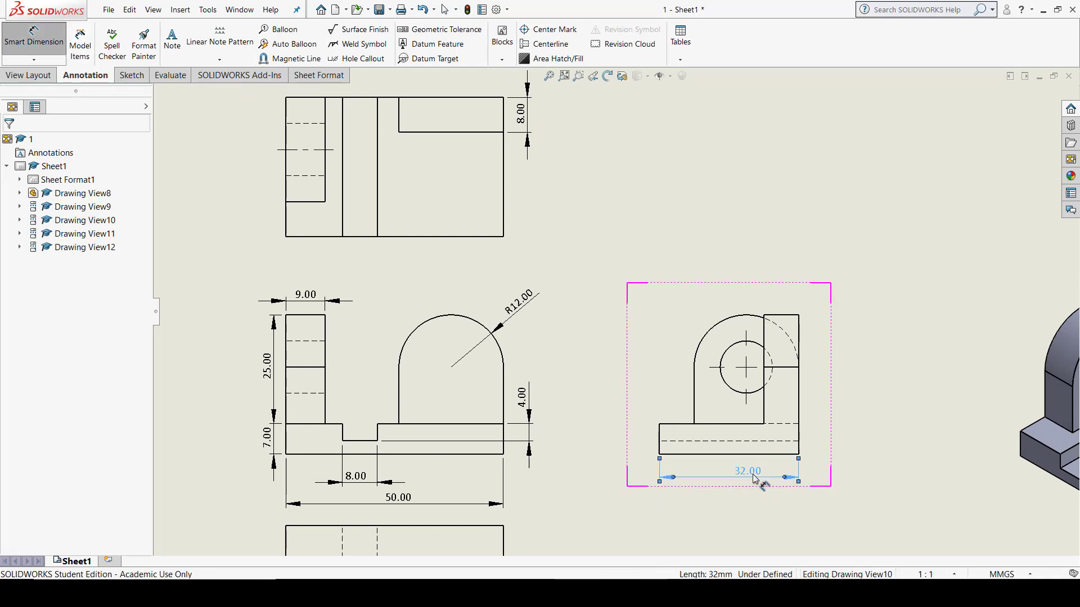
pyautogui.click(799, 329)
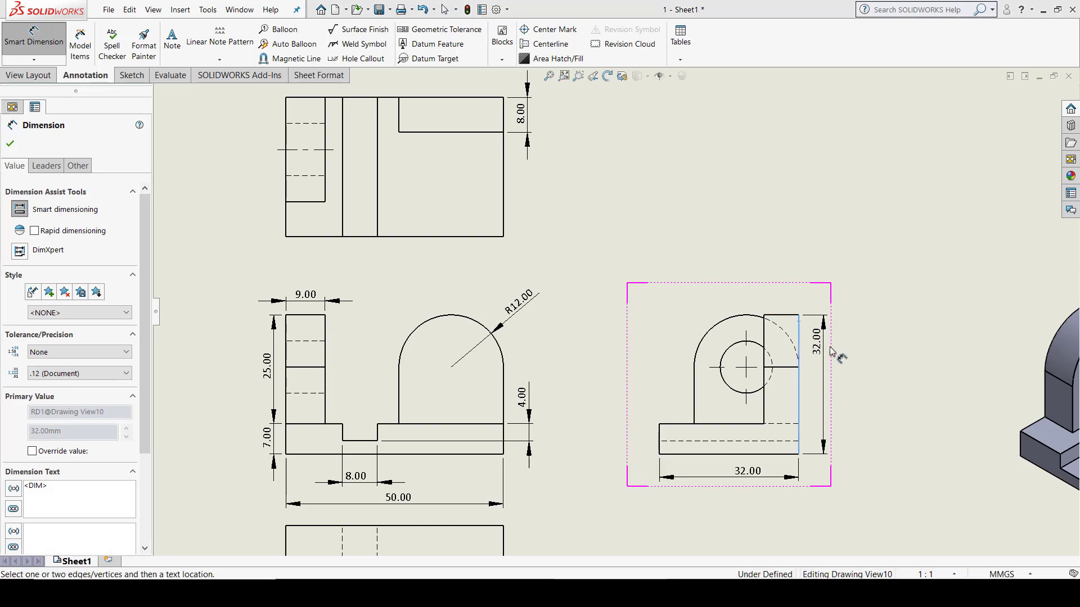
pyautogui.click(827, 389)
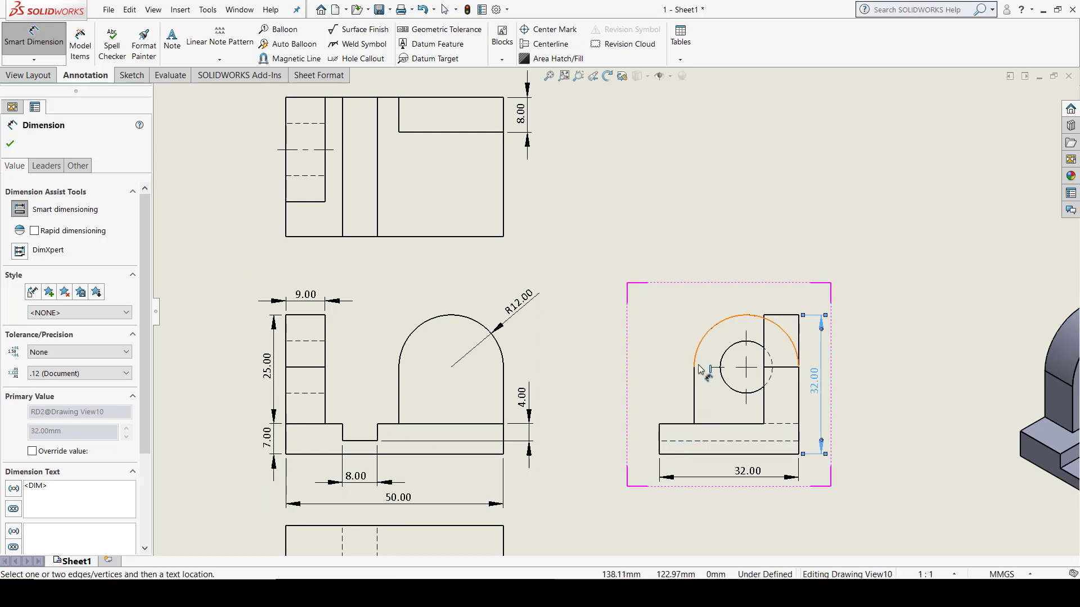
# - Dimension the hole center's height above the base's top edge, placed beyond the base's open end in the side view
pyautogui.click(747, 372)
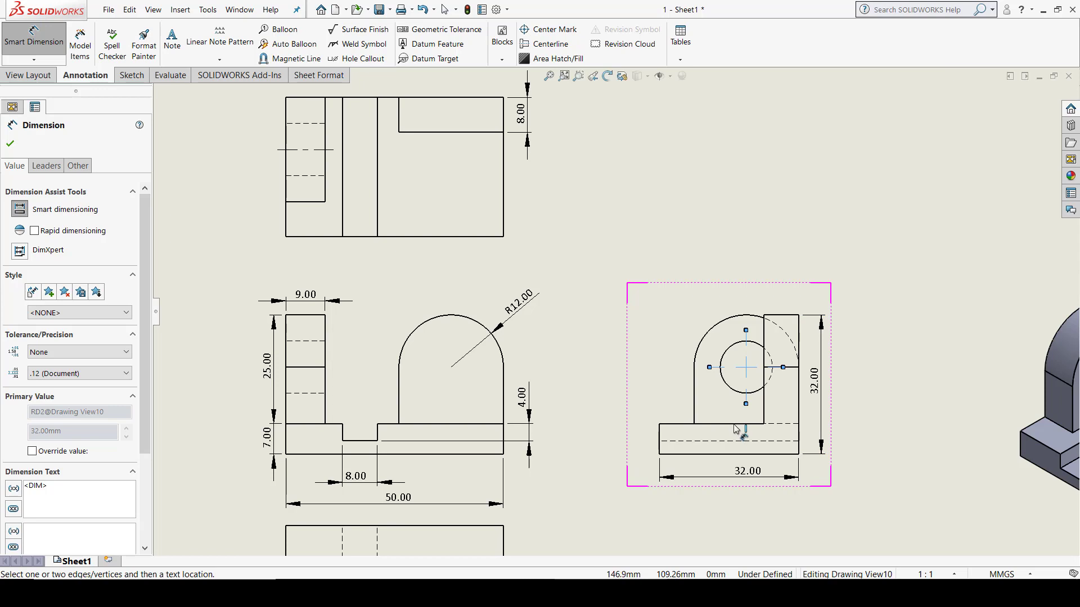
pyautogui.click(735, 426)
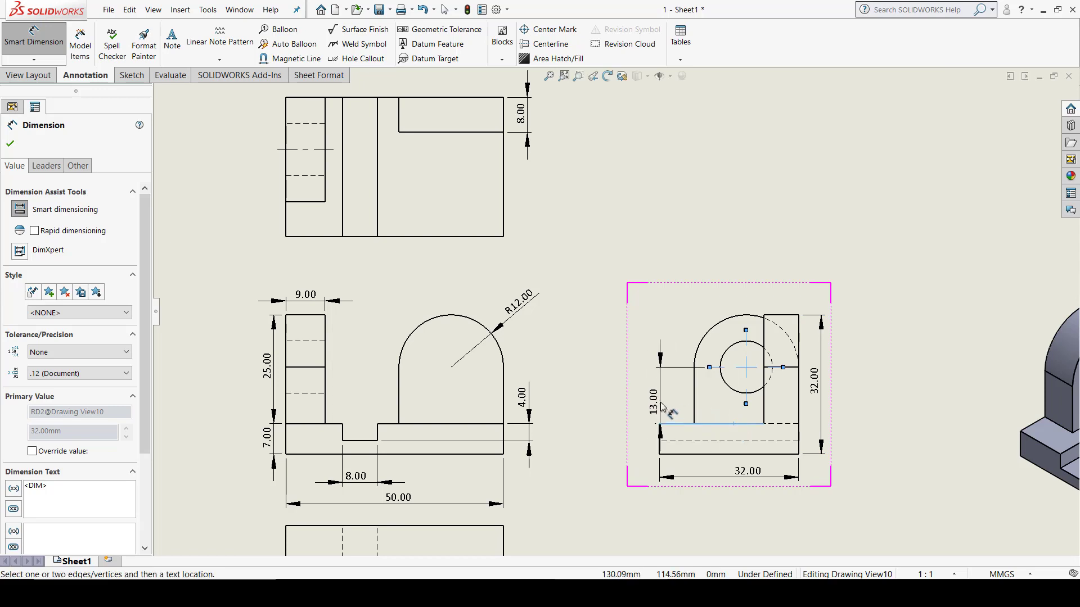
pyautogui.click(638, 397)
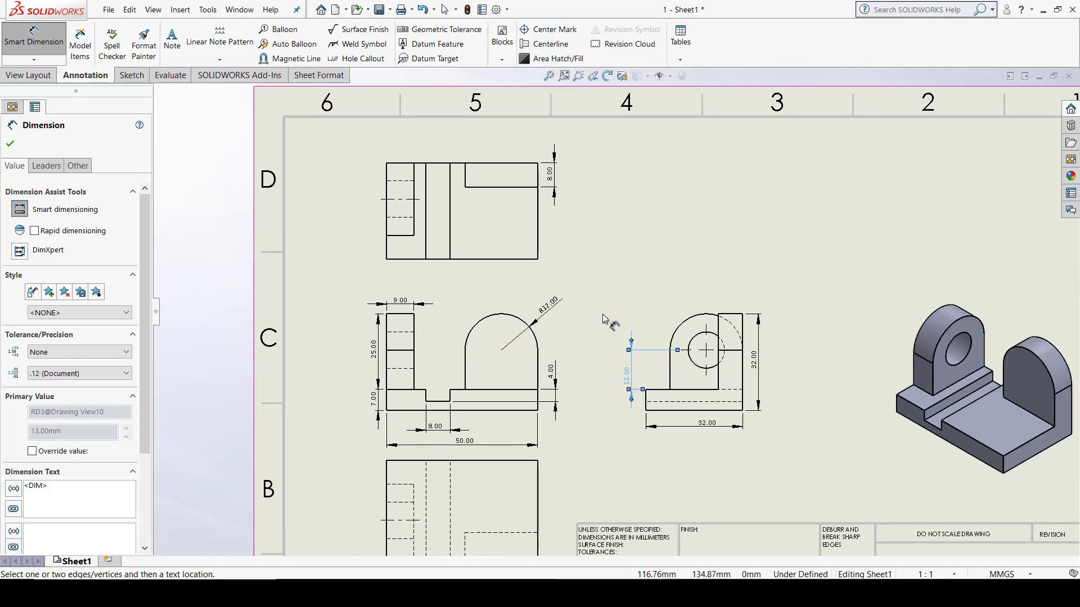
pyautogui.scroll(3, 613, 318)
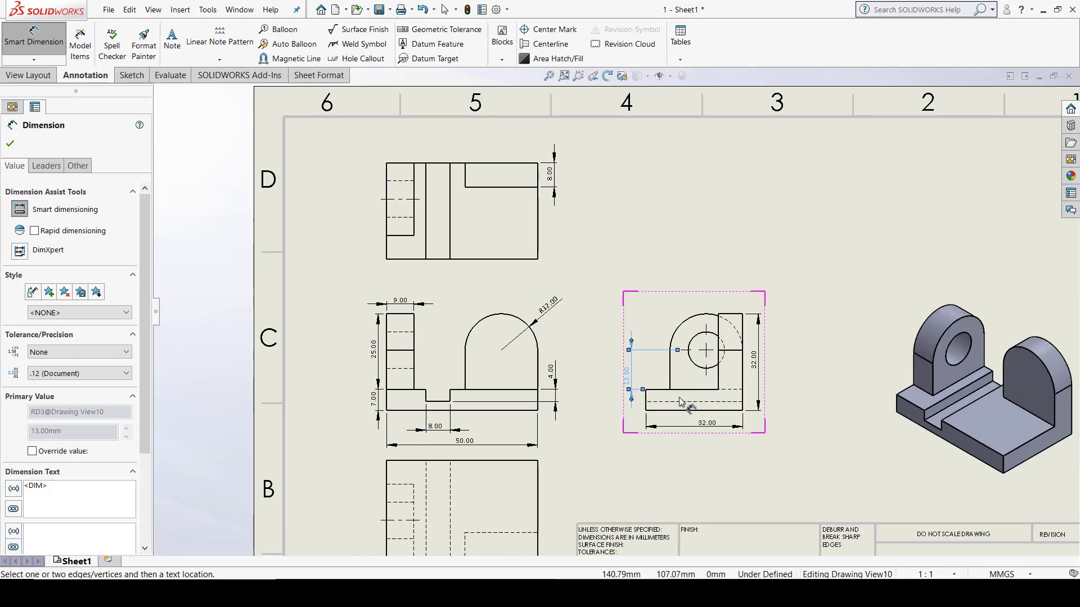
pyautogui.scroll(1, 681, 401)
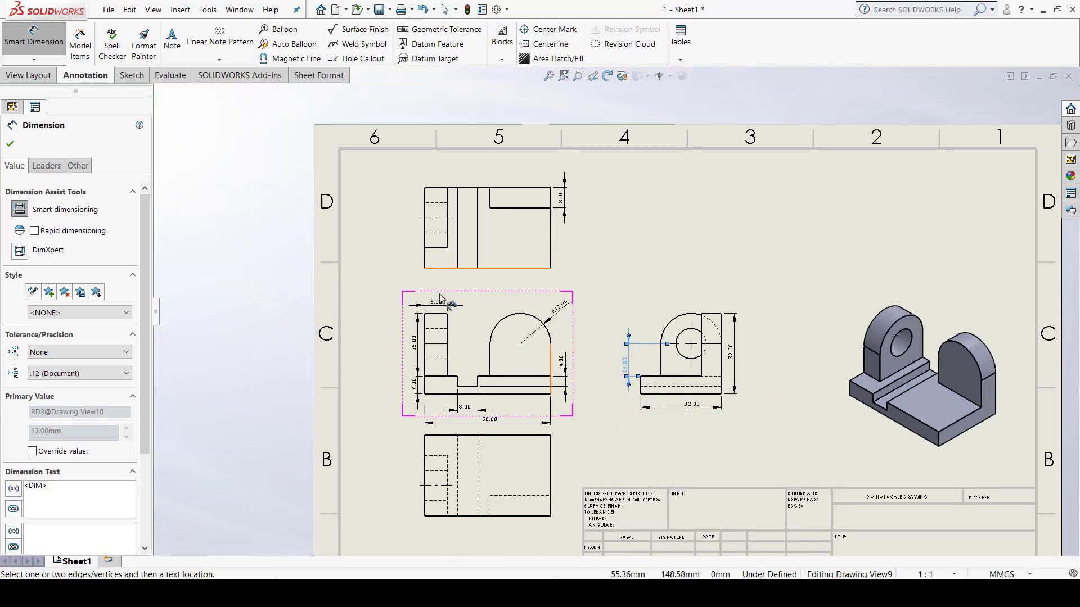
pyautogui.moveTo(545, 258); pyautogui.dragTo(614, 330, button='middle')
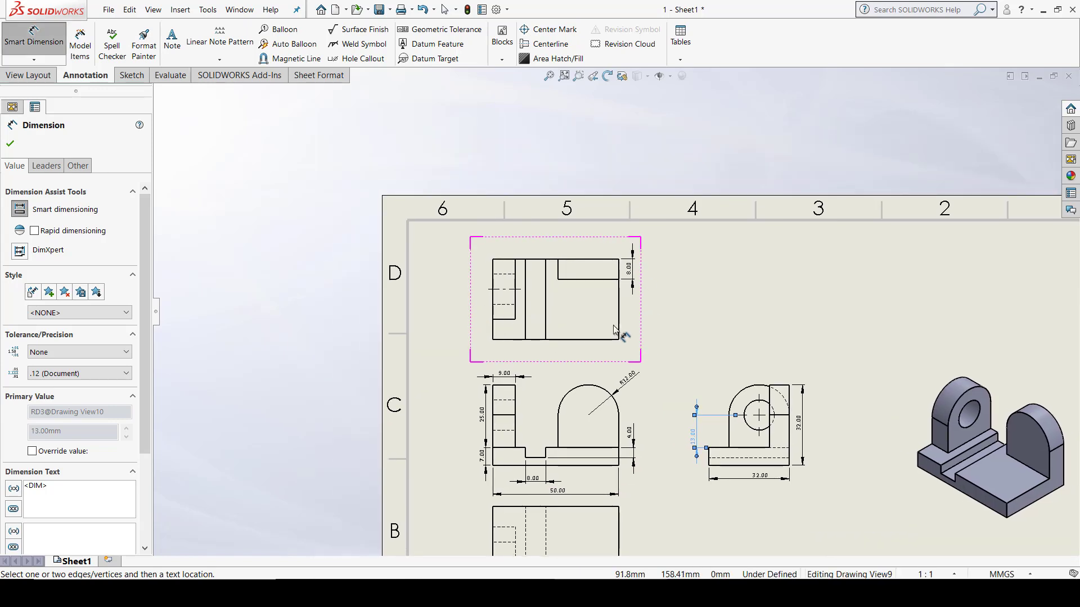
pyautogui.scroll(-1, 614, 330)
pyautogui.scroll(-1, 620, 507)
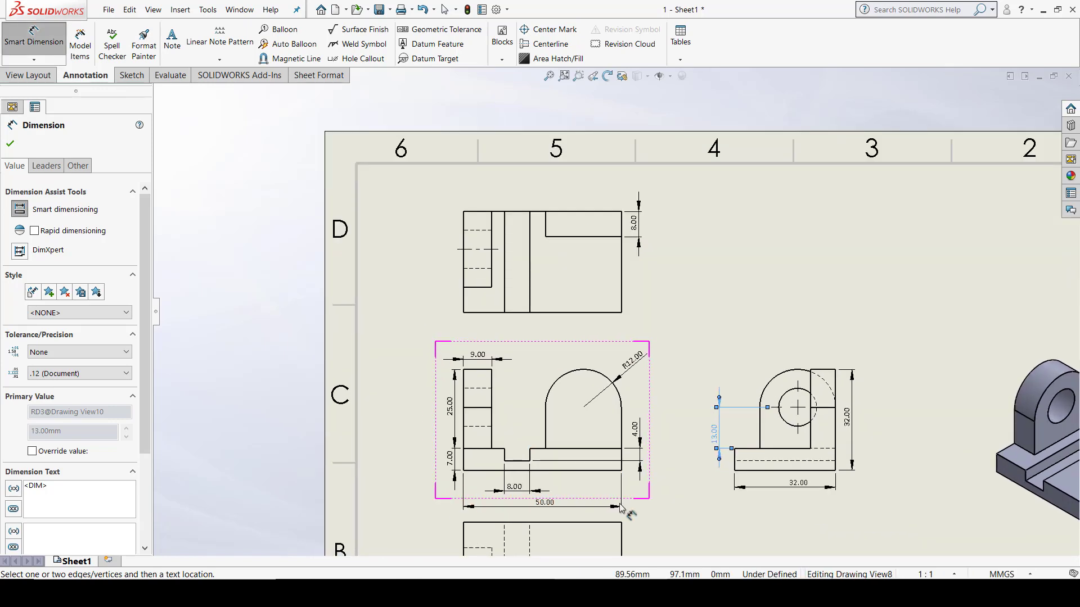
pyautogui.moveTo(619, 507); pyautogui.dragTo(630, 324, button='middle')
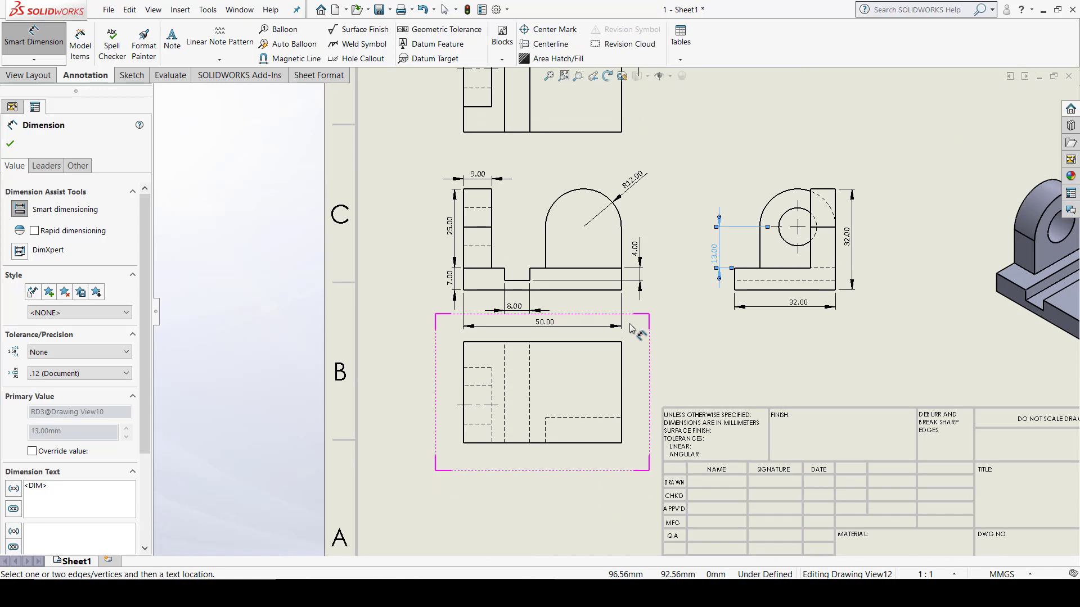
pyautogui.moveTo(665, 191); pyautogui.dragTo(706, 396, button='middle')
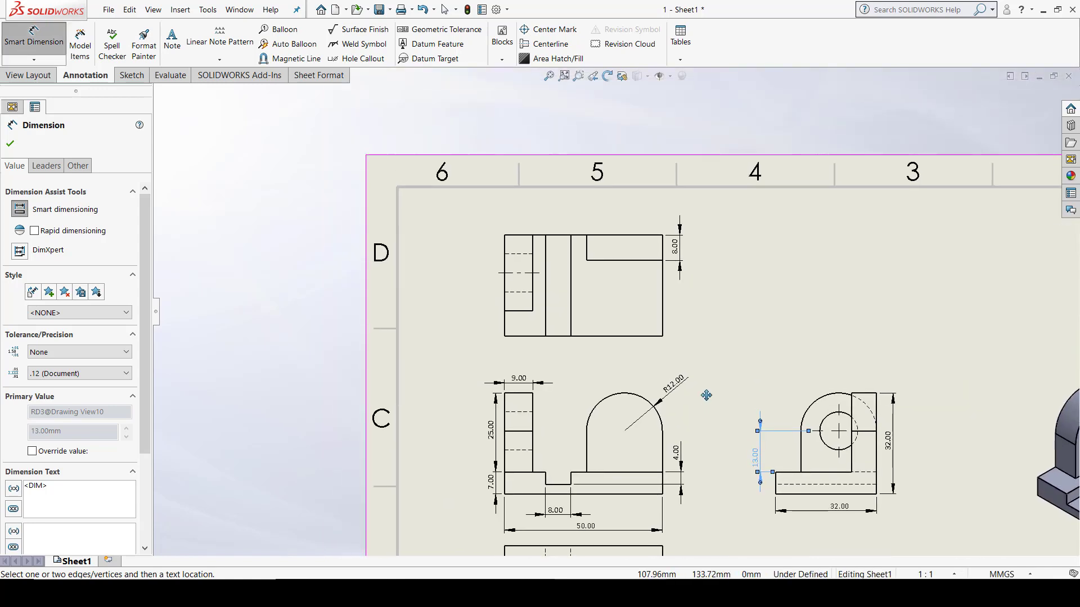
pyautogui.click(612, 260)
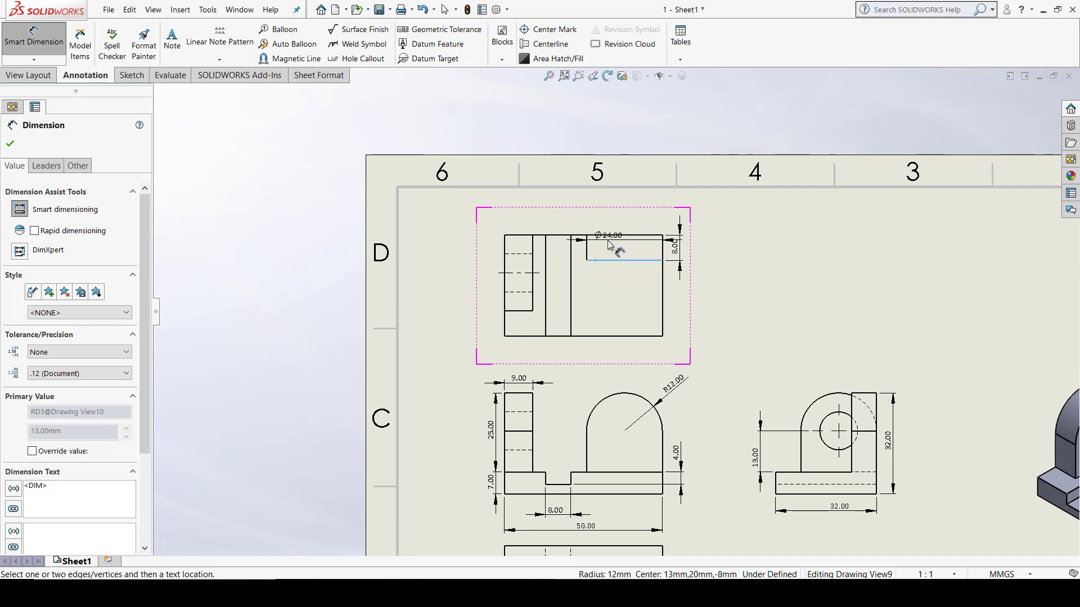
pyautogui.press('Escape')
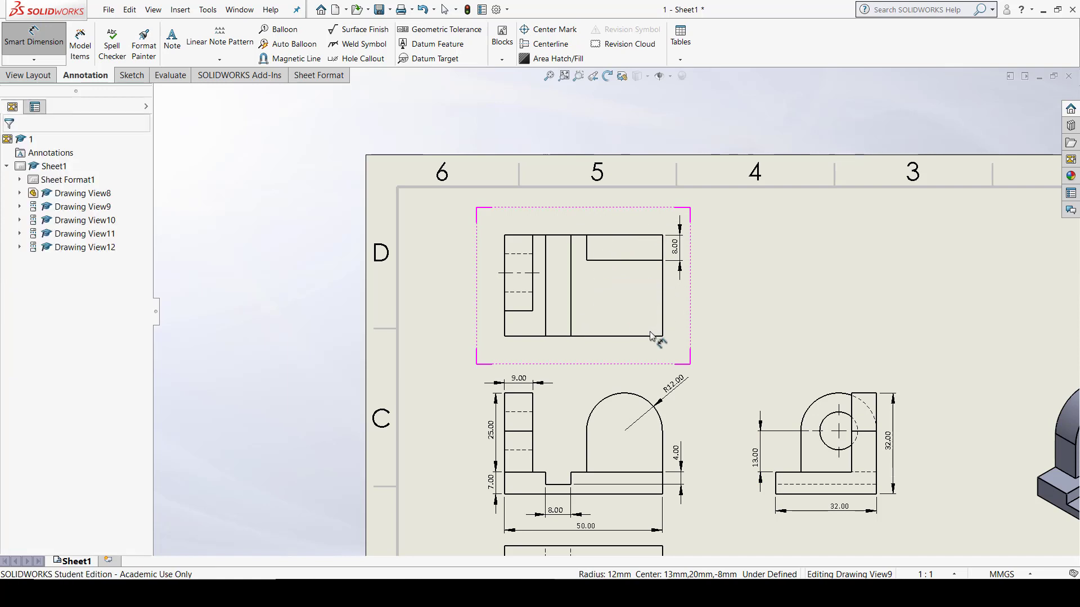
# - Try to dimension the holed upright's width between its two side edges, placed beside the top view
pyautogui.keyDown('ctrl'); pyautogui.moveTo(652, 333); pyautogui.dragTo(576, 313, button='middle'); pyautogui.keyUp('ctrl')
pyautogui.scroll(-1, 459, 255)
pyautogui.moveTo(520, 368)
pyautogui.mouseDown(button='middle')
pyautogui.moveTo(505, 251)
pyautogui.moveTo(506, 302)
pyautogui.mouseUp(button='middle')
pyautogui.press('d')
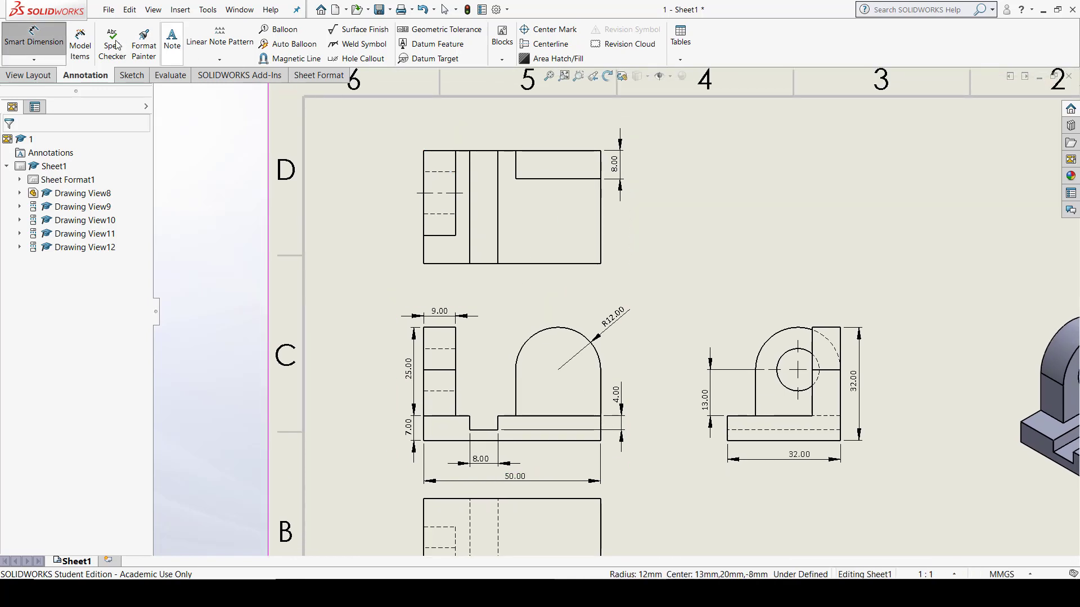
pyautogui.click(445, 235)
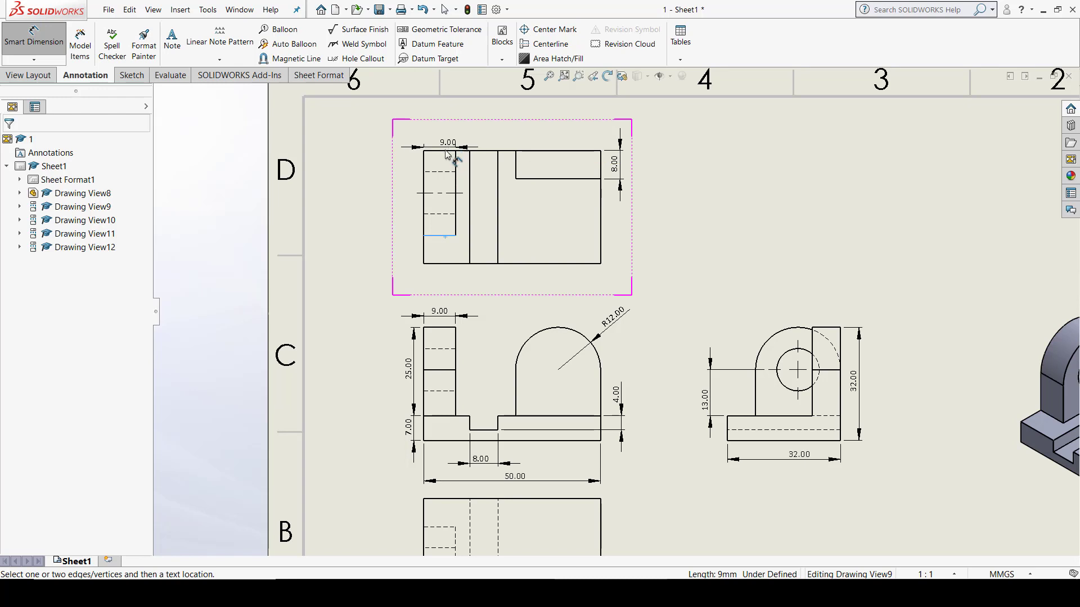
pyautogui.click(445, 150)
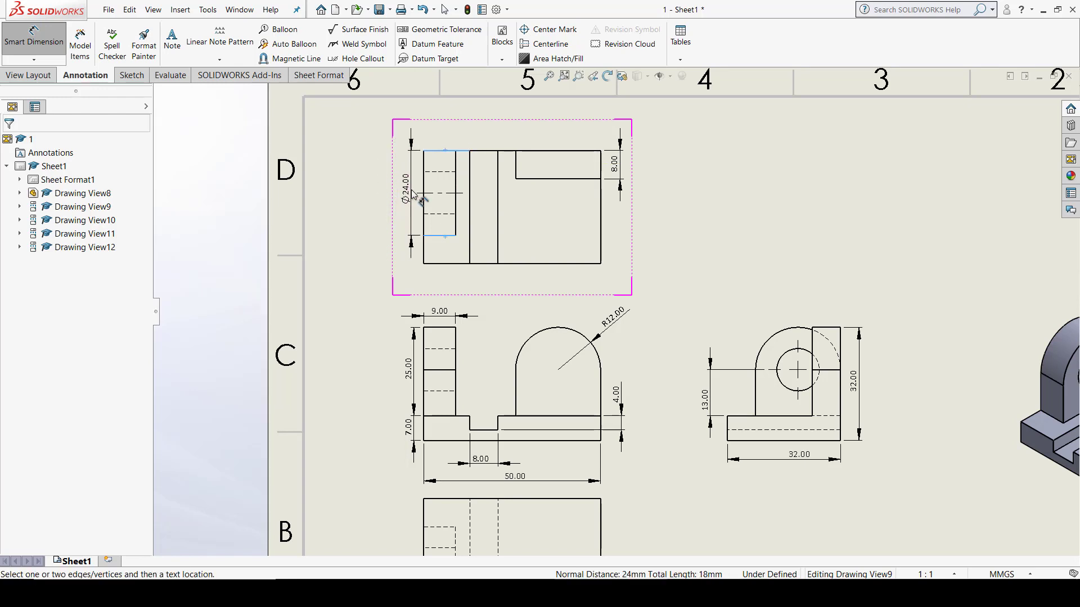
pyautogui.click(413, 192)
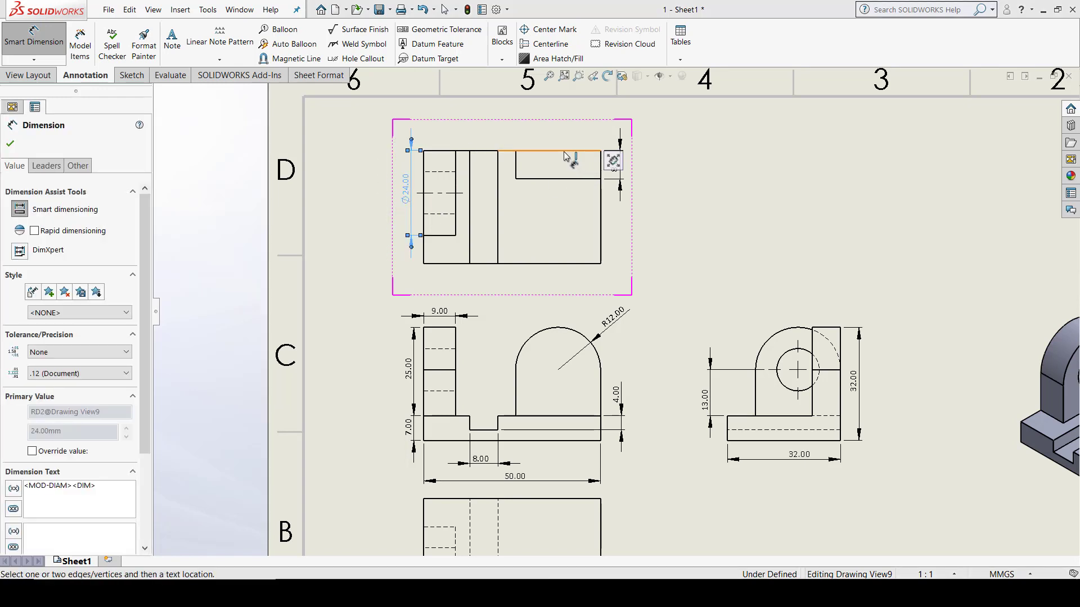
pyautogui.press('Escape')
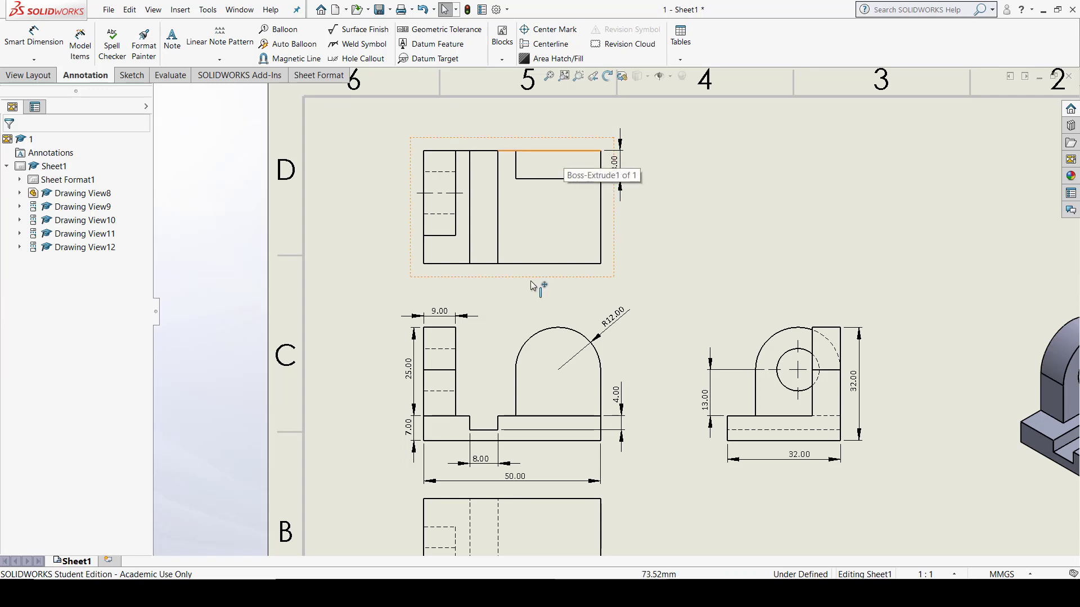
# - Dimension the distance from the base's holed-upright end to the near edge of the slot, placed below the top view
pyautogui.moveTo(584, 435); pyautogui.dragTo(588, 236, button='middle')
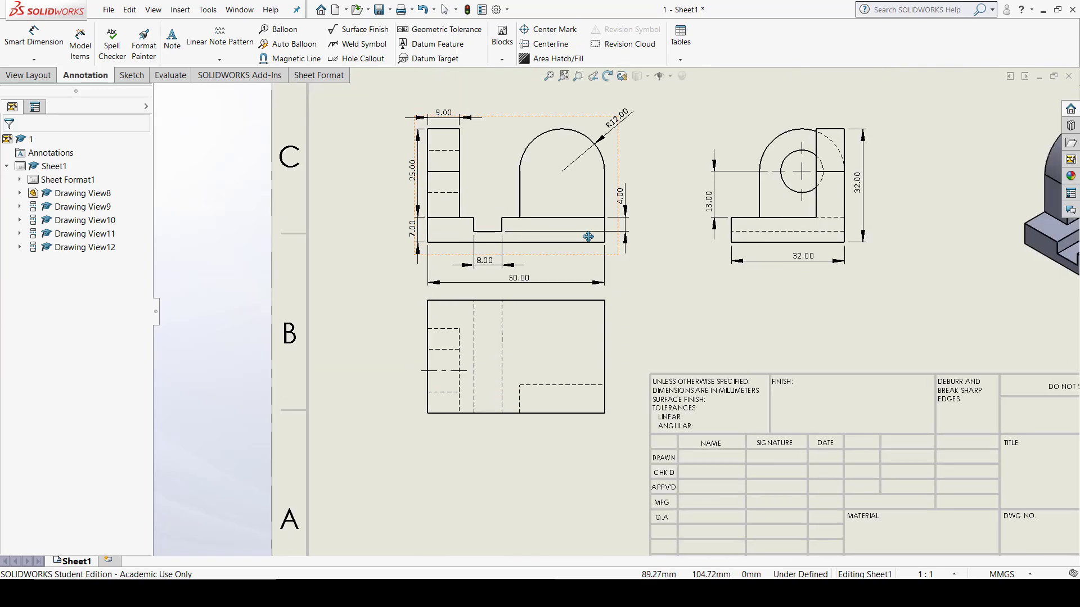
pyautogui.scroll(-3, 523, 313)
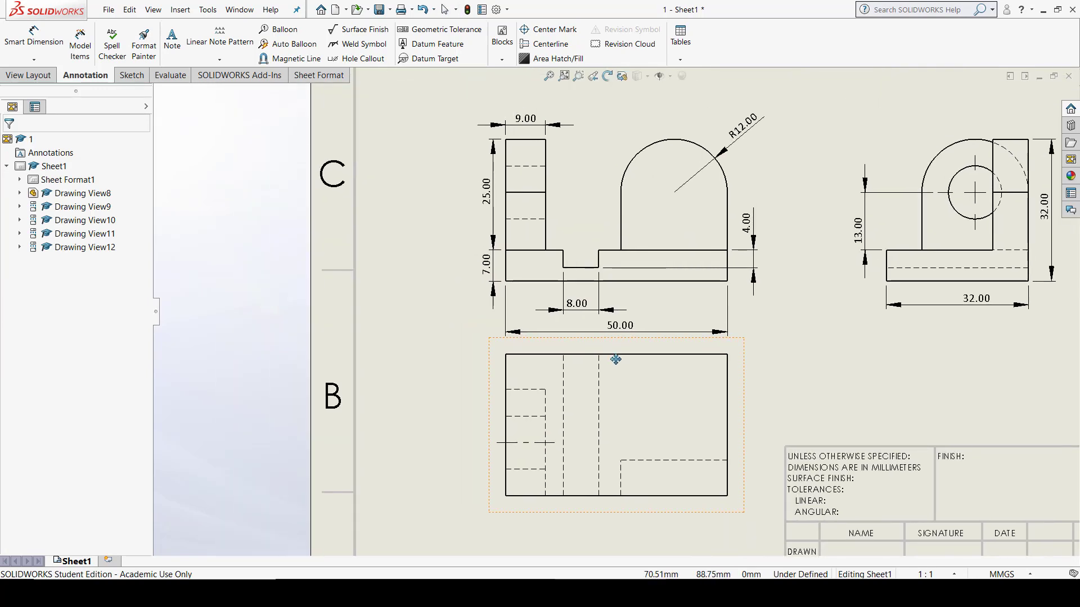
pyautogui.moveTo(611, 485); pyautogui.dragTo(608, 572, button='middle')
pyautogui.click(33, 36)
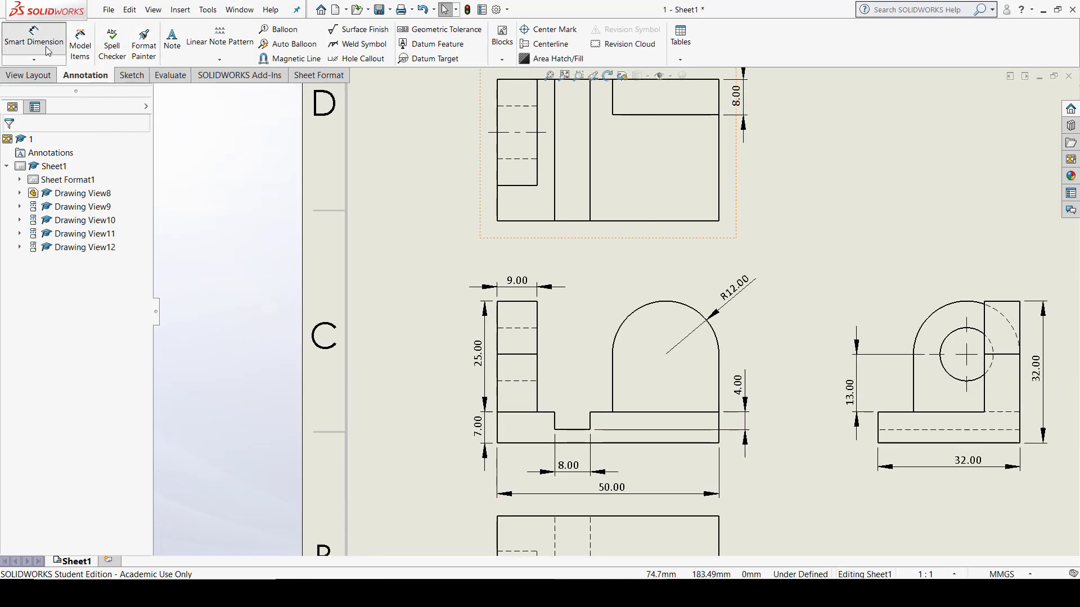
pyautogui.click(497, 209)
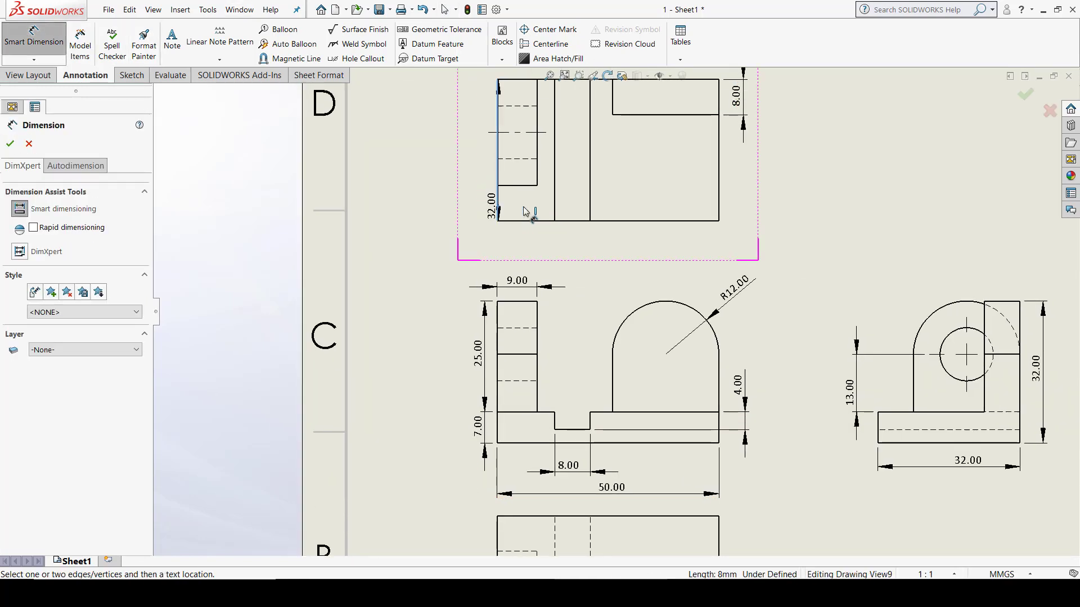
pyautogui.click(557, 211)
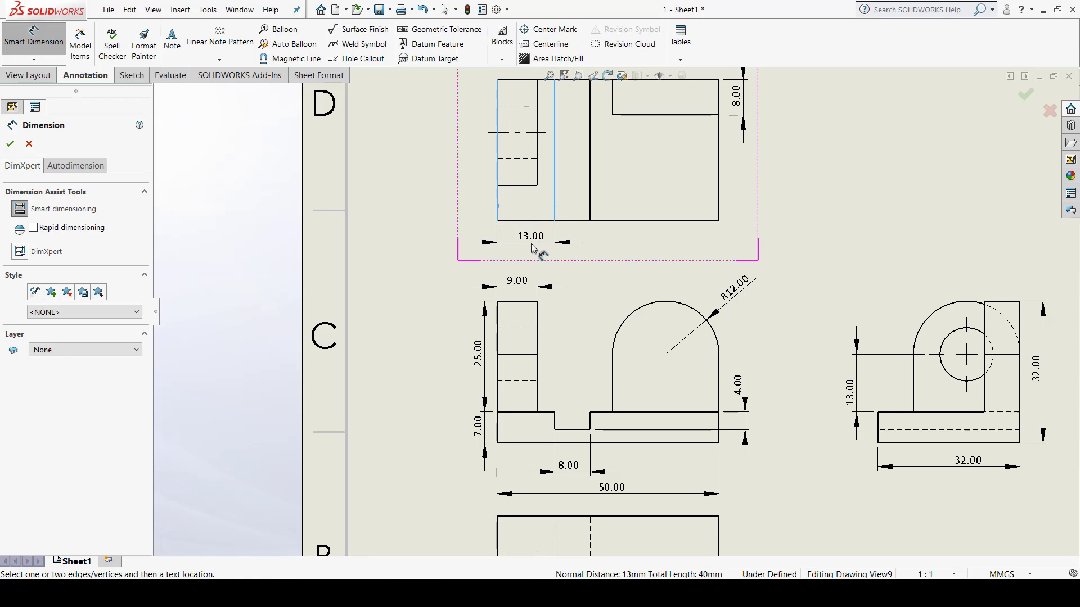
pyautogui.click(533, 249)
pyautogui.scroll(1, 616, 312)
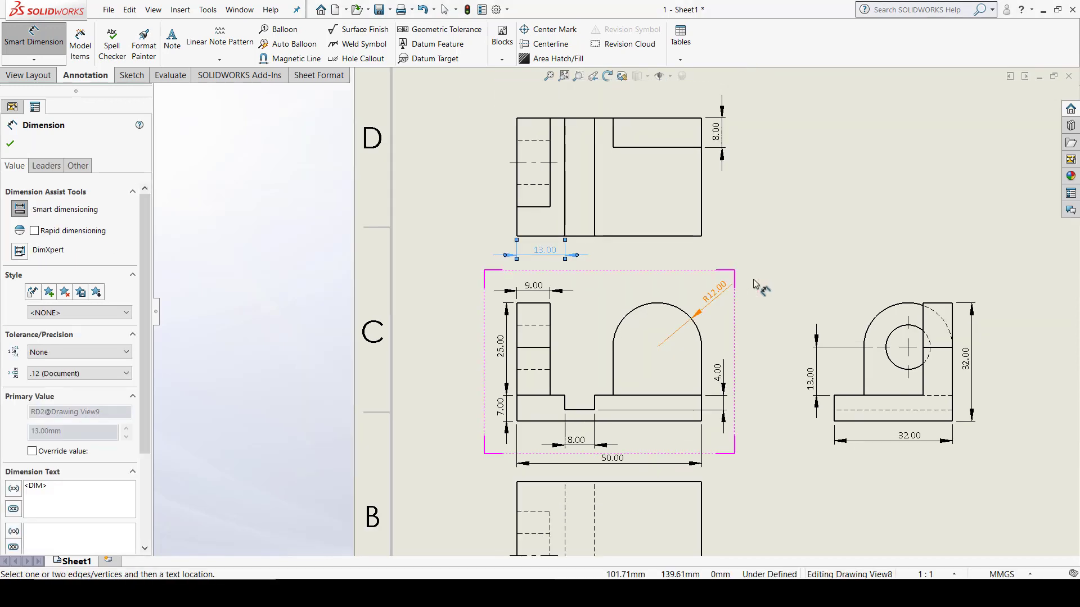
pyautogui.click(530, 207)
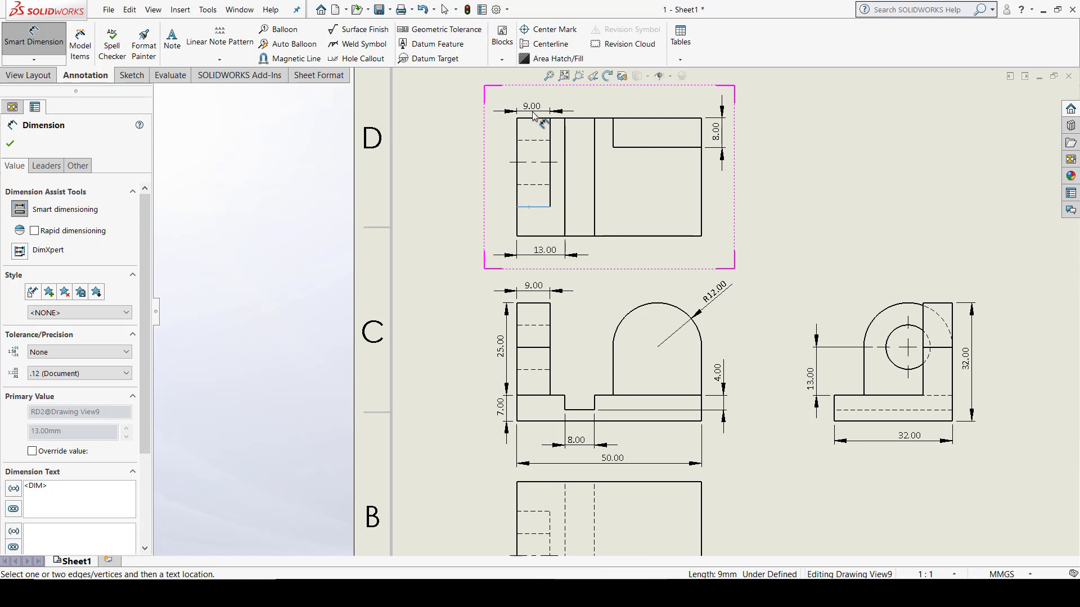
pyautogui.press('Escape')
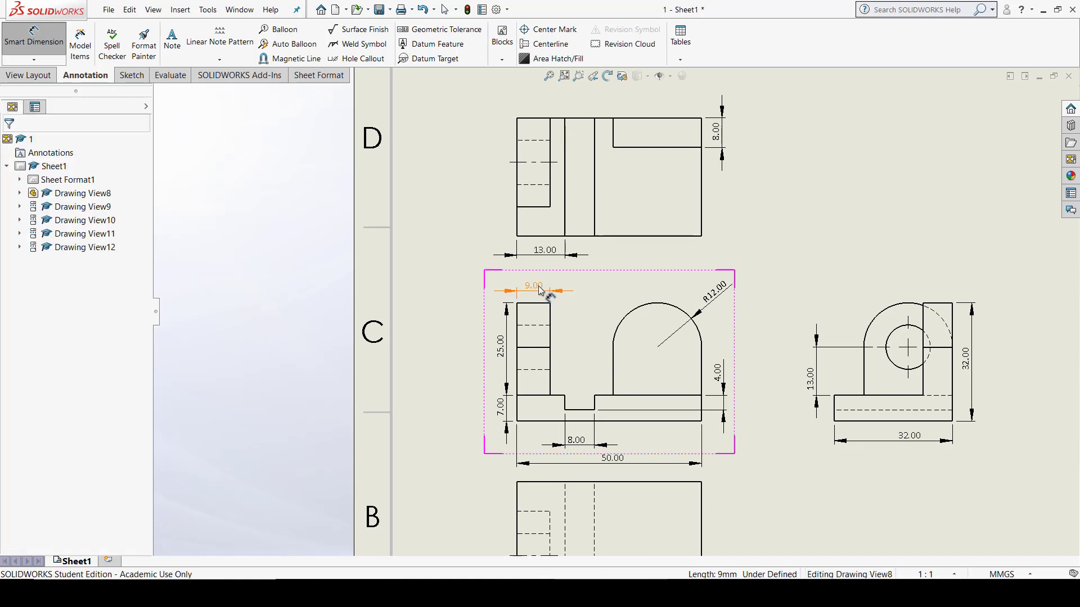
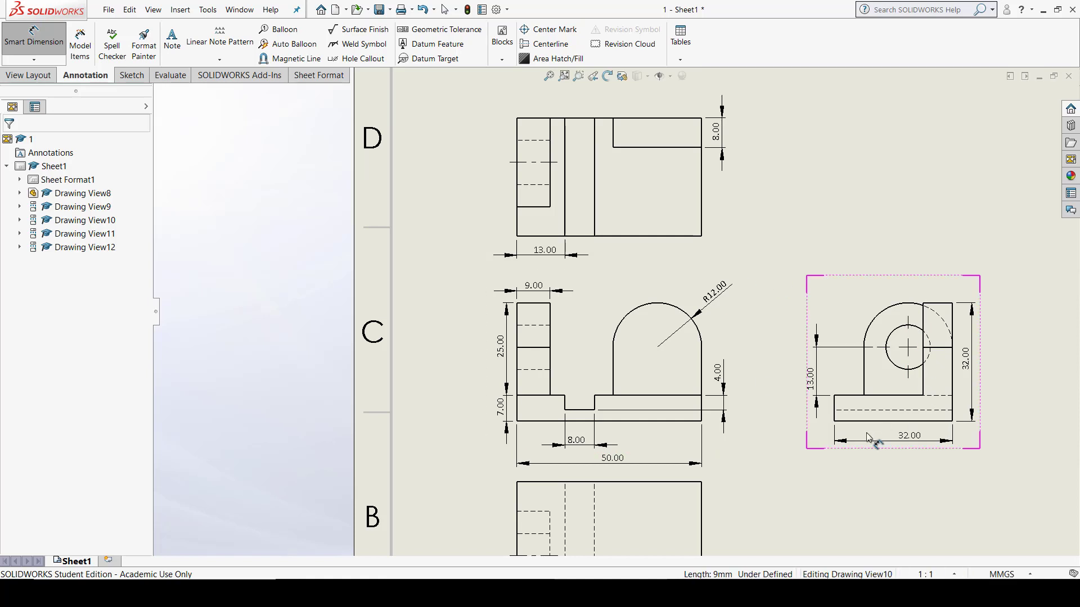
# - In the bottom view, dimension the solid rounded upright's width below the outline and the holed upright's width beside the outline
pyautogui.keyDown('ctrl'); pyautogui.moveTo(867, 437); pyautogui.dragTo(770, 344, button='middle'); pyautogui.keyUp('ctrl')
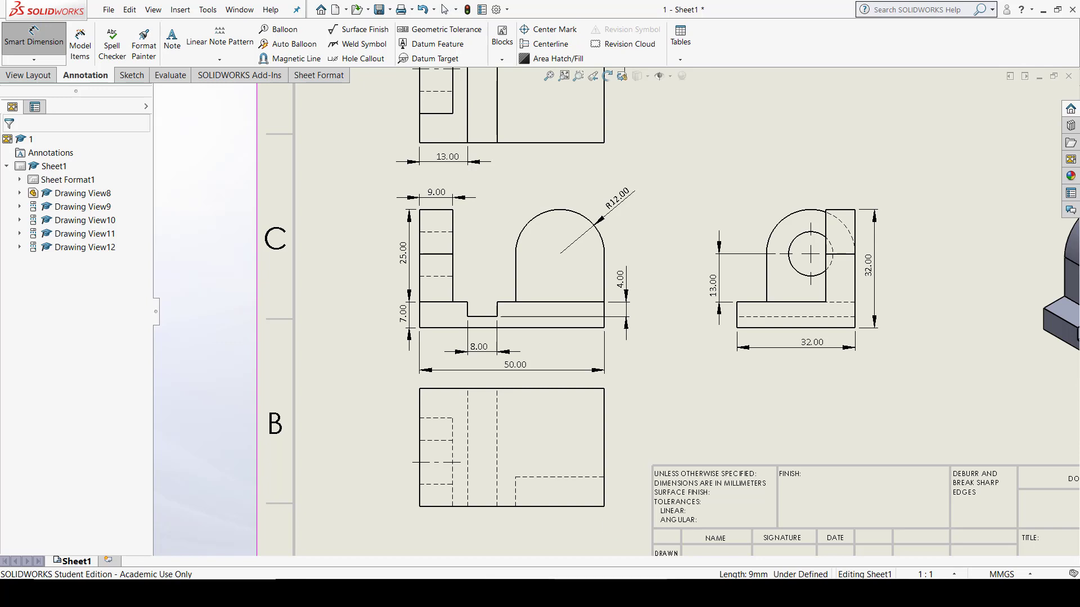
pyautogui.click(41, 45)
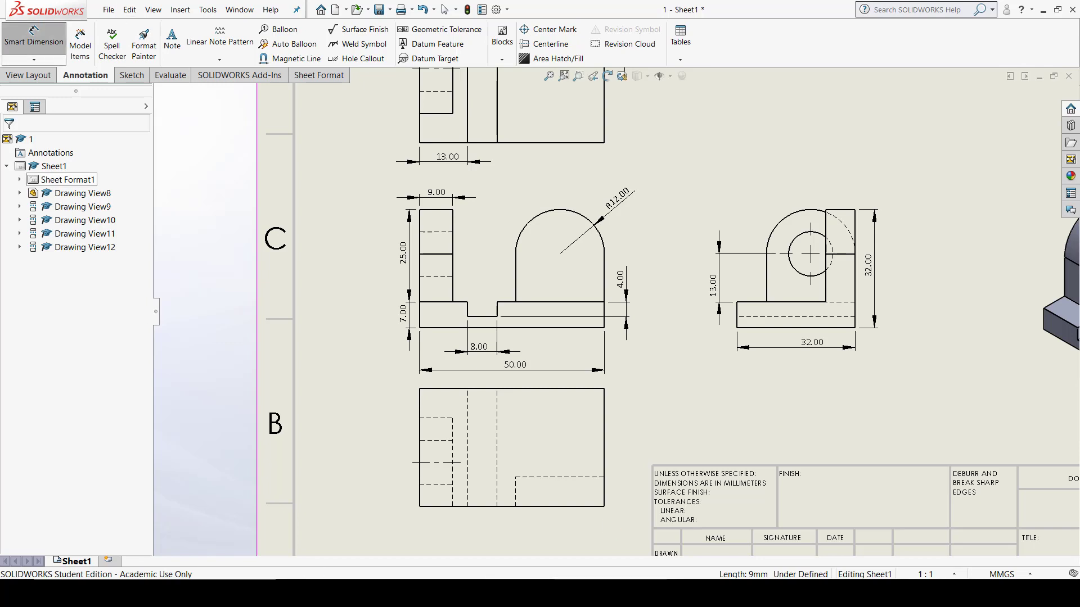
pyautogui.click(542, 478)
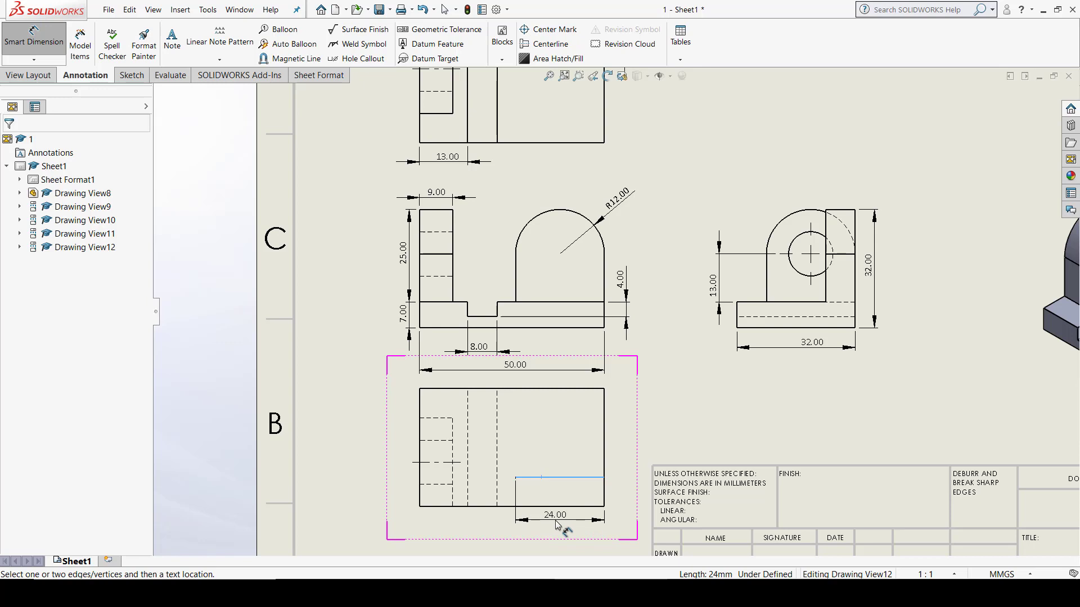
pyautogui.click(554, 527)
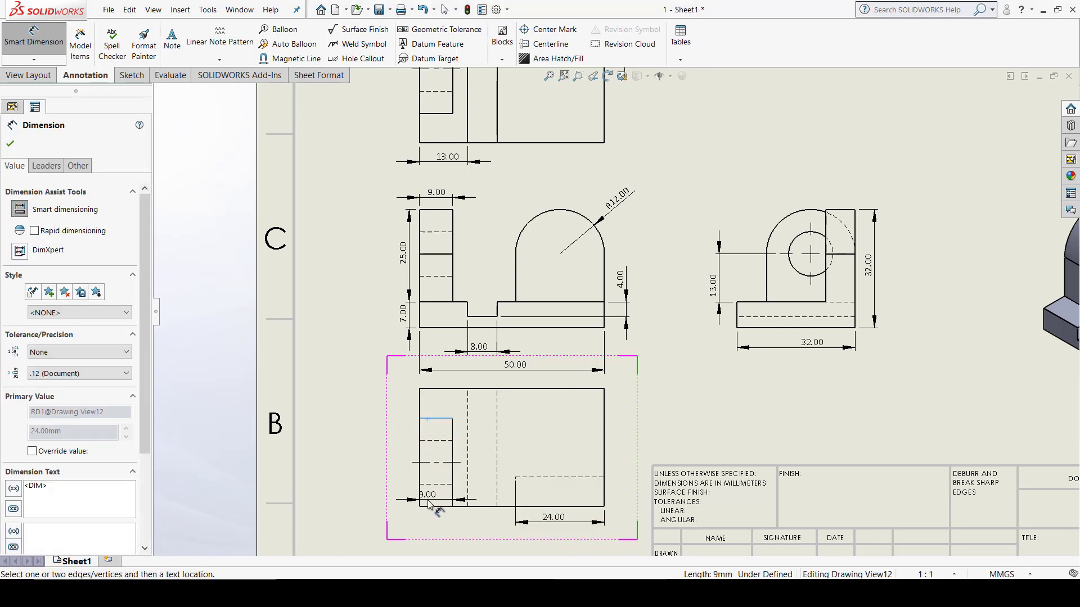
pyautogui.click(430, 507)
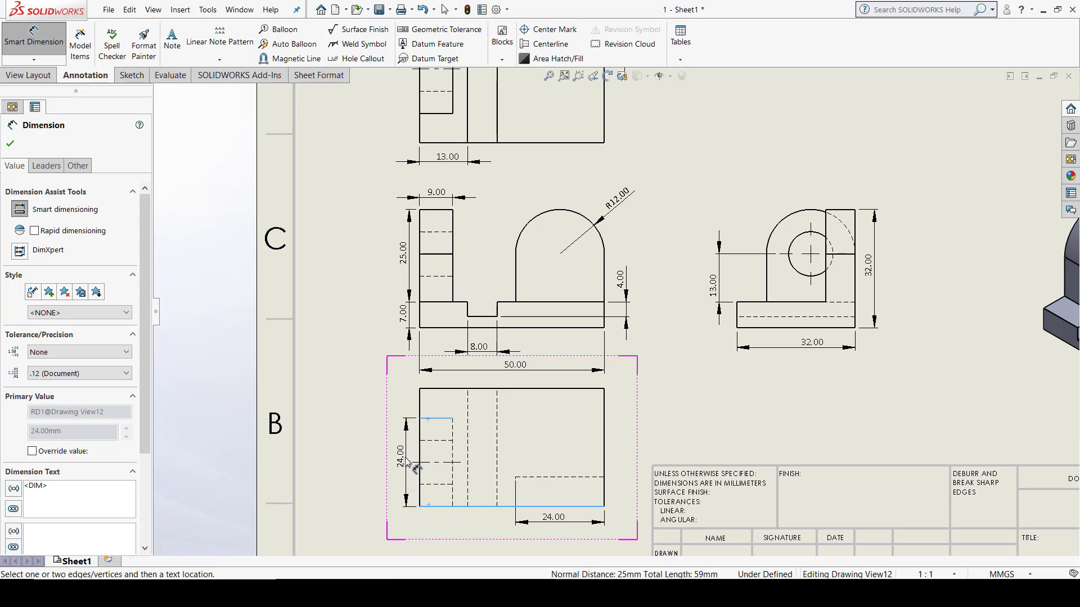
pyautogui.click(401, 465)
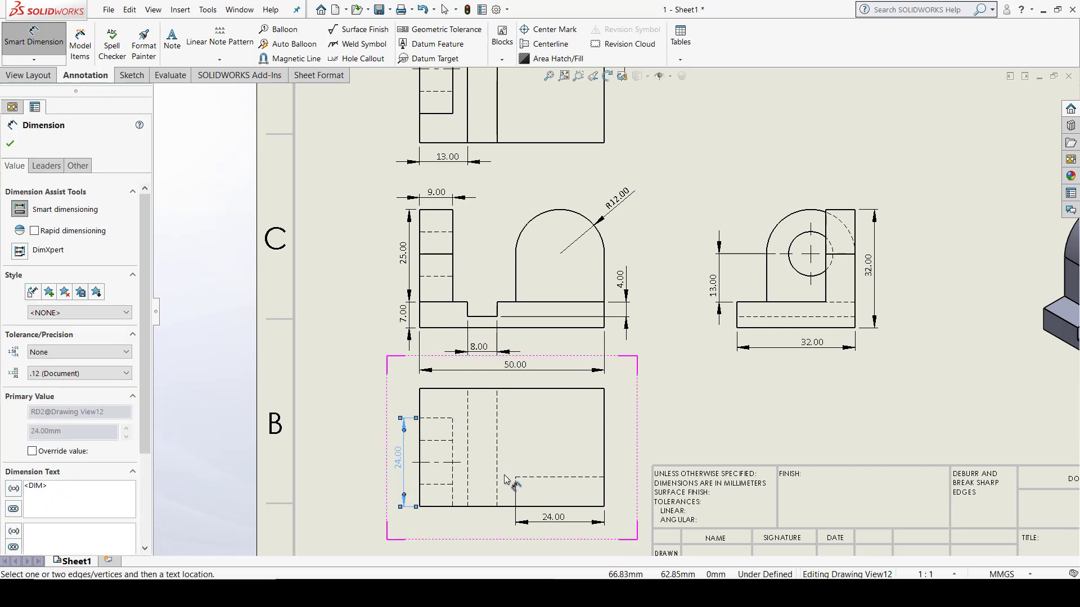
pyautogui.press('Escape')
# - Replace the front view's slot width dimension with one below the top view, in line with the slot's 13 mm offset dimension
pyautogui.click(482, 353)
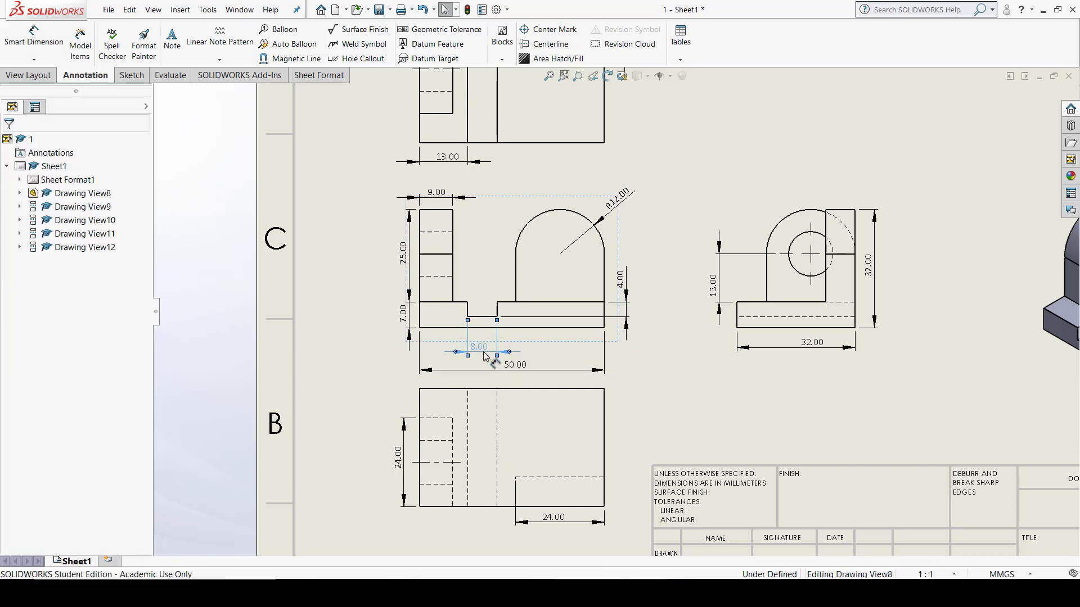
pyautogui.press('Delete')
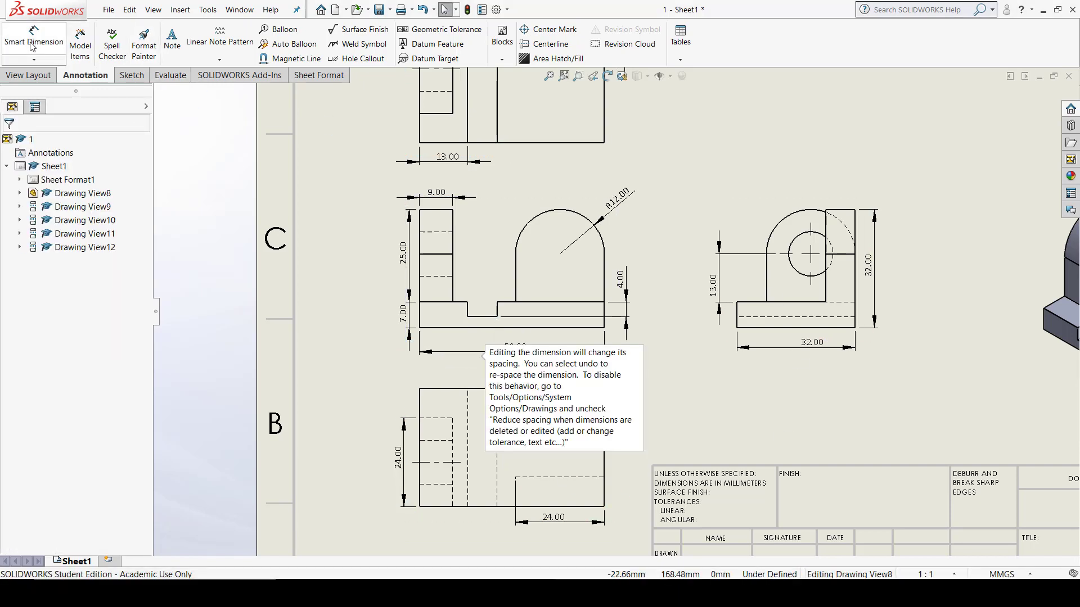
pyautogui.click(32, 47)
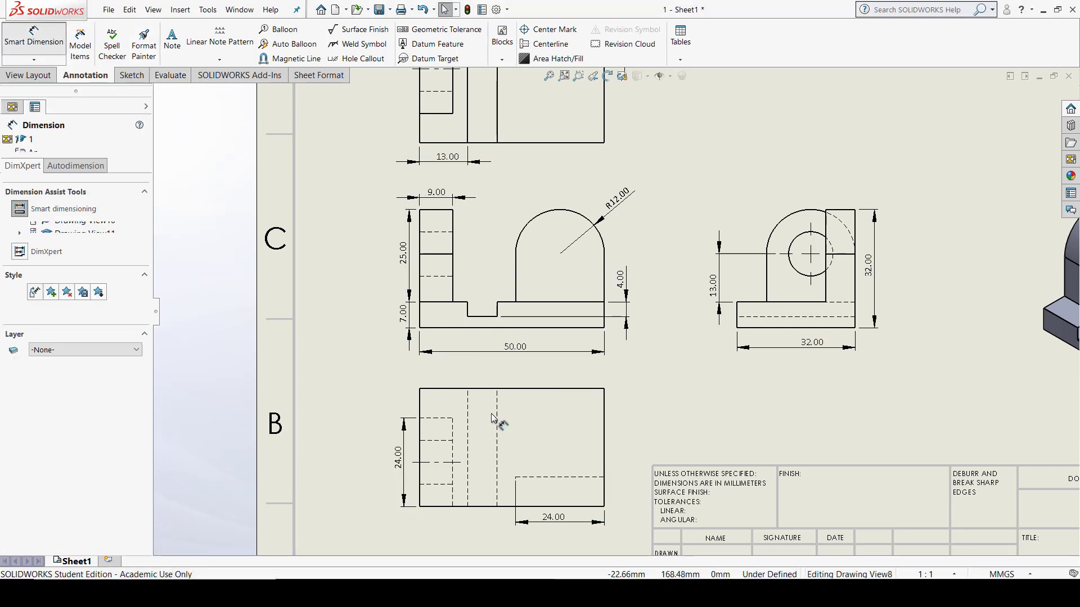
pyautogui.click(468, 124)
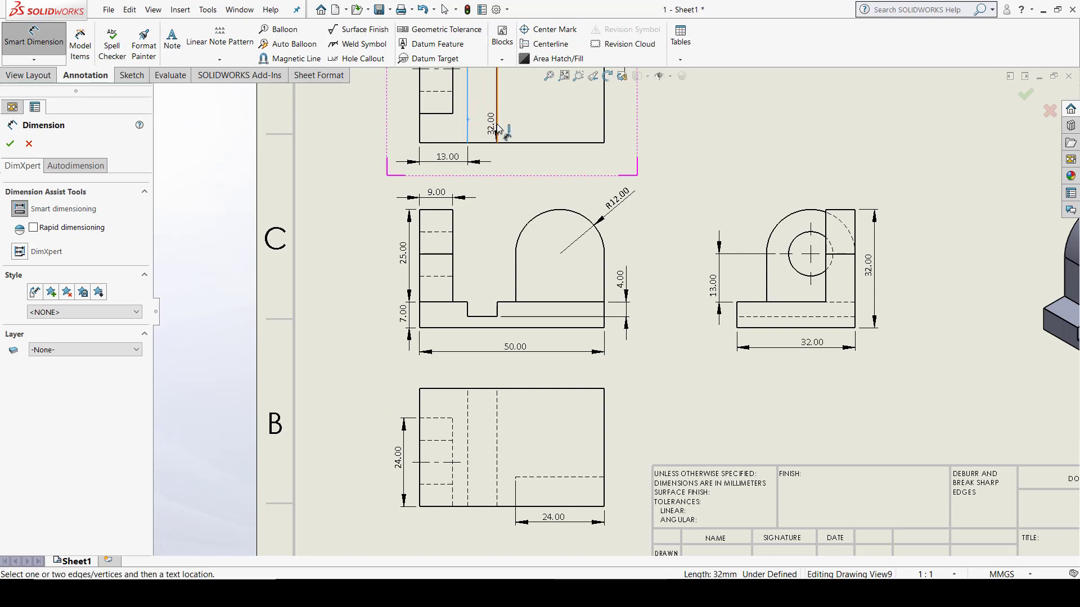
pyautogui.click(497, 128)
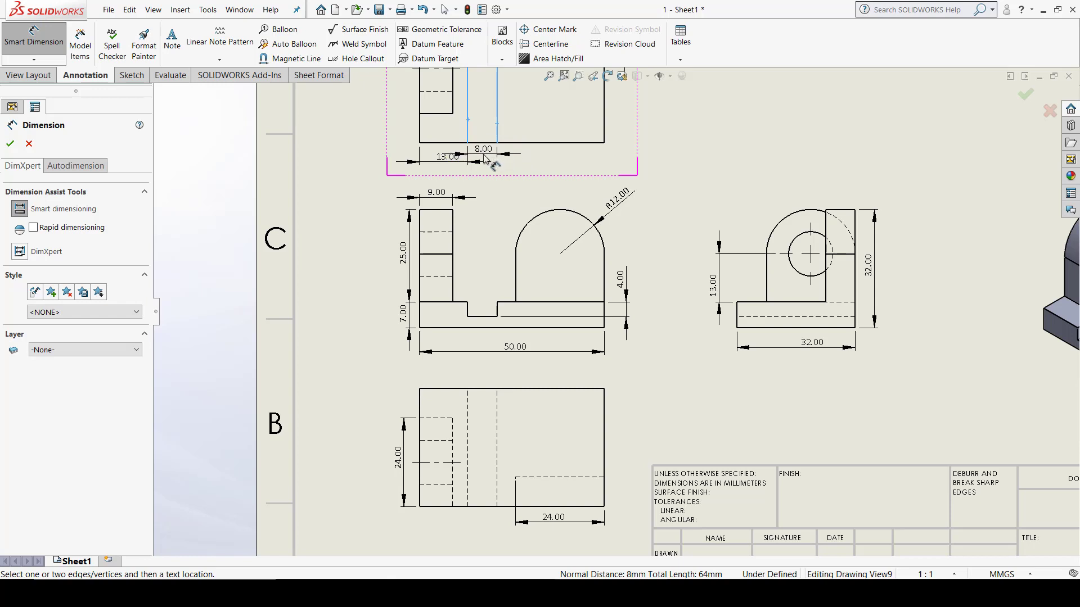
pyautogui.click(485, 161)
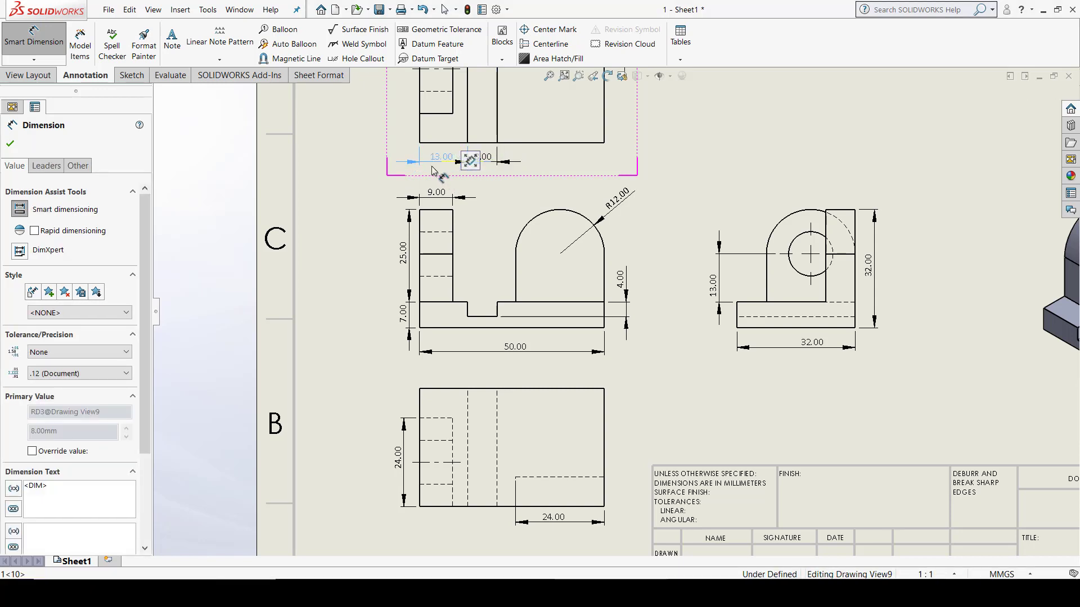
pyautogui.click(432, 167)
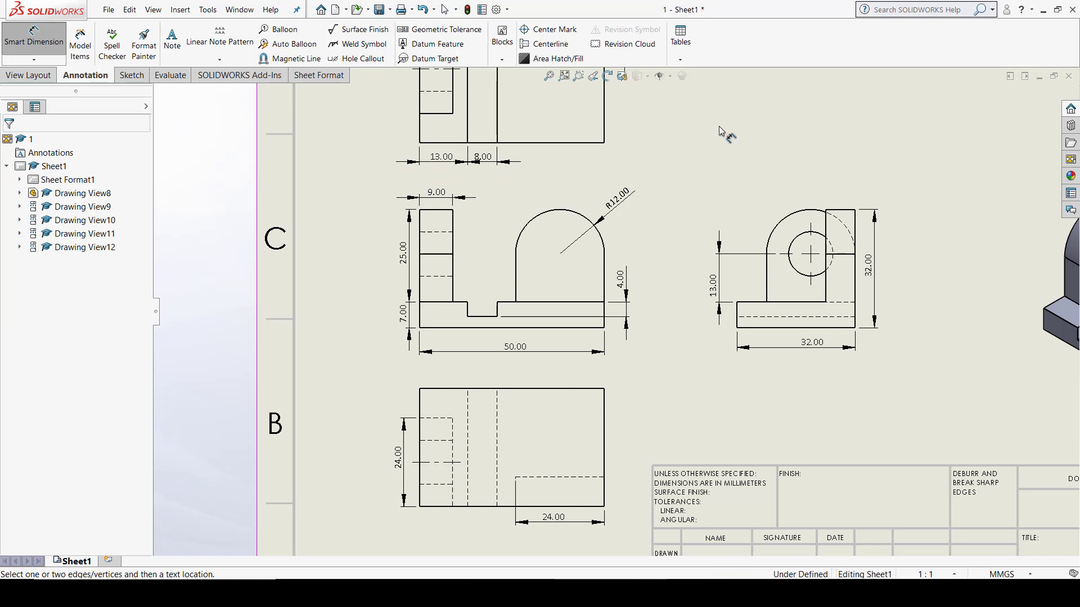
# - Place the arrows of the slot width and 13 mm slot offset dimensions below the top view inside their extension lines
pyautogui.press('Escape')
pyautogui.keyDown('ctrl'); pyautogui.moveTo(571, 174); pyautogui.dragTo(510, 334, button='middle'); pyautogui.keyUp('ctrl')
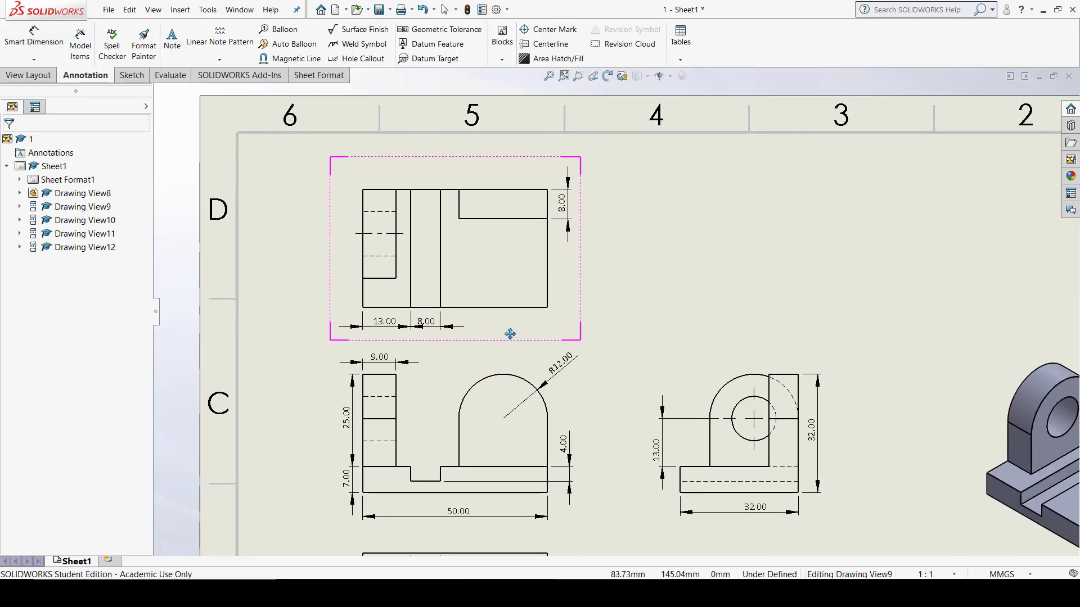
pyautogui.press('Return')
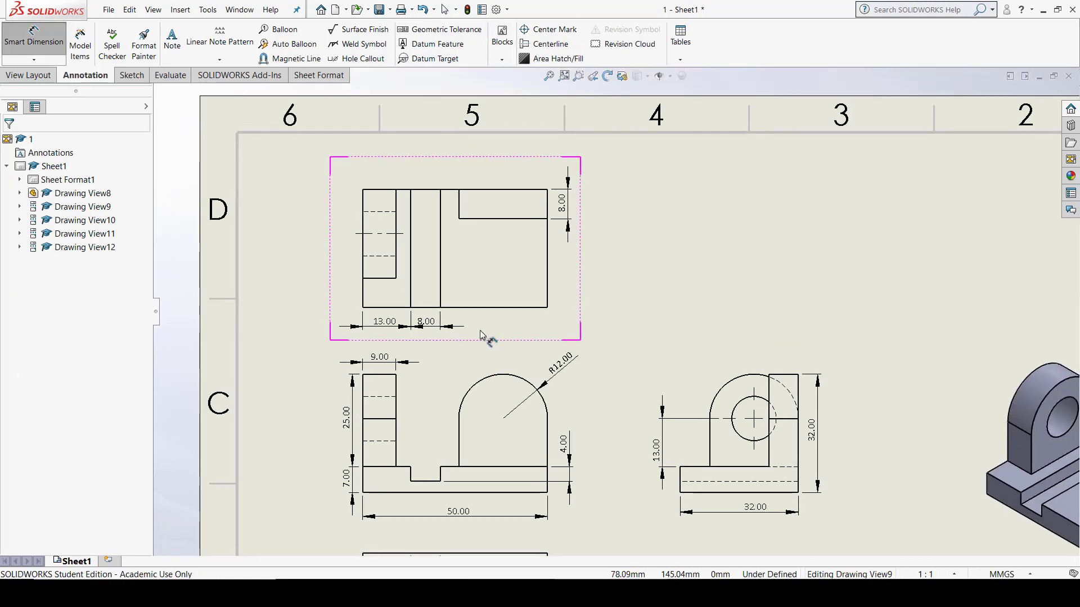
pyautogui.click(425, 323)
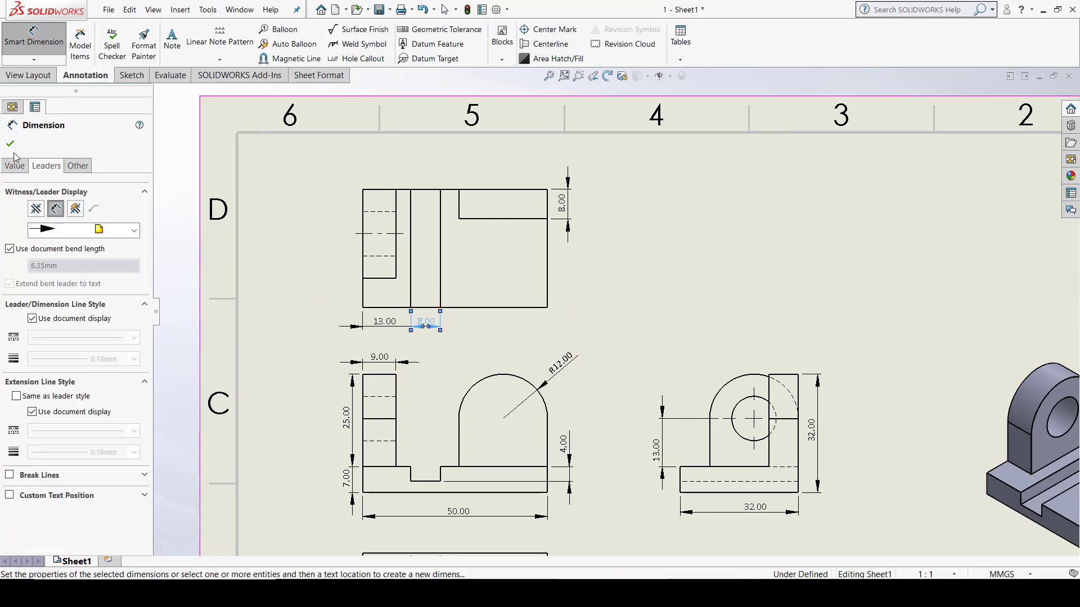
pyautogui.press('Escape')
pyautogui.scroll(-6, 458, 331)
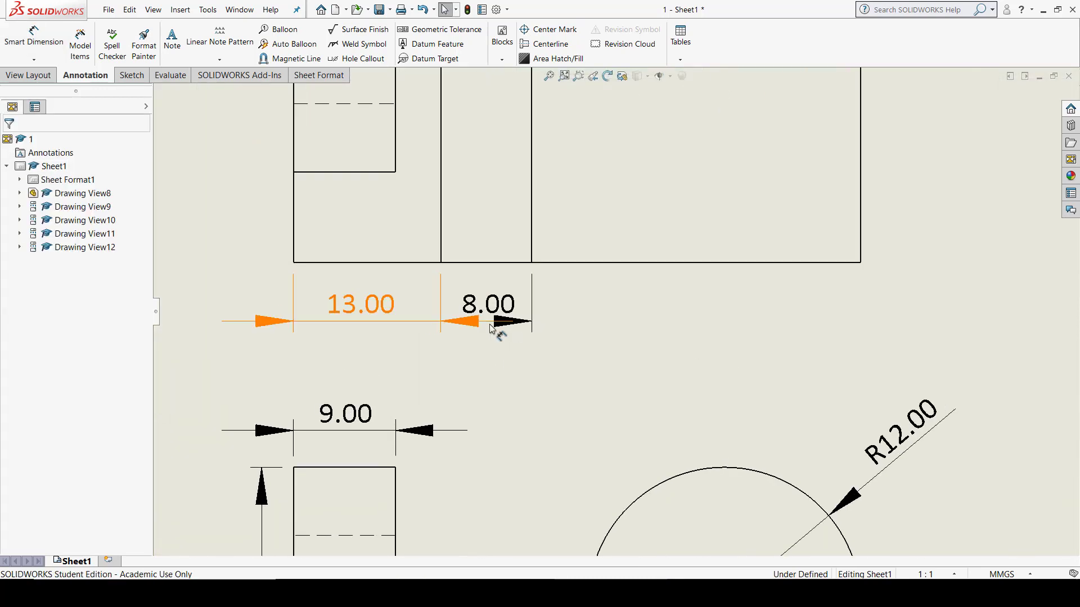
pyautogui.click(462, 327)
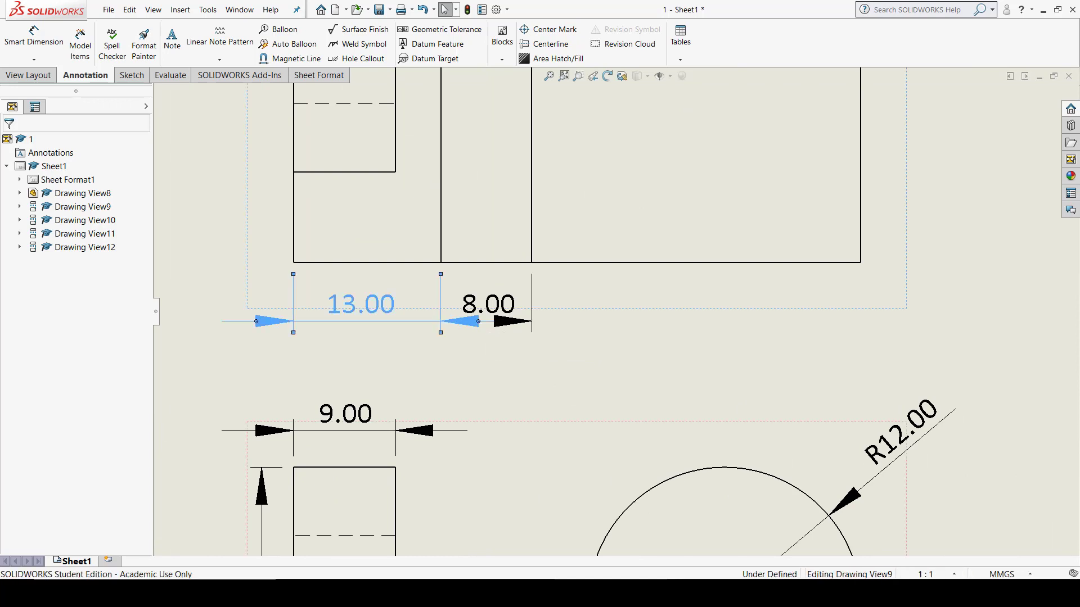
pyautogui.click(47, 166)
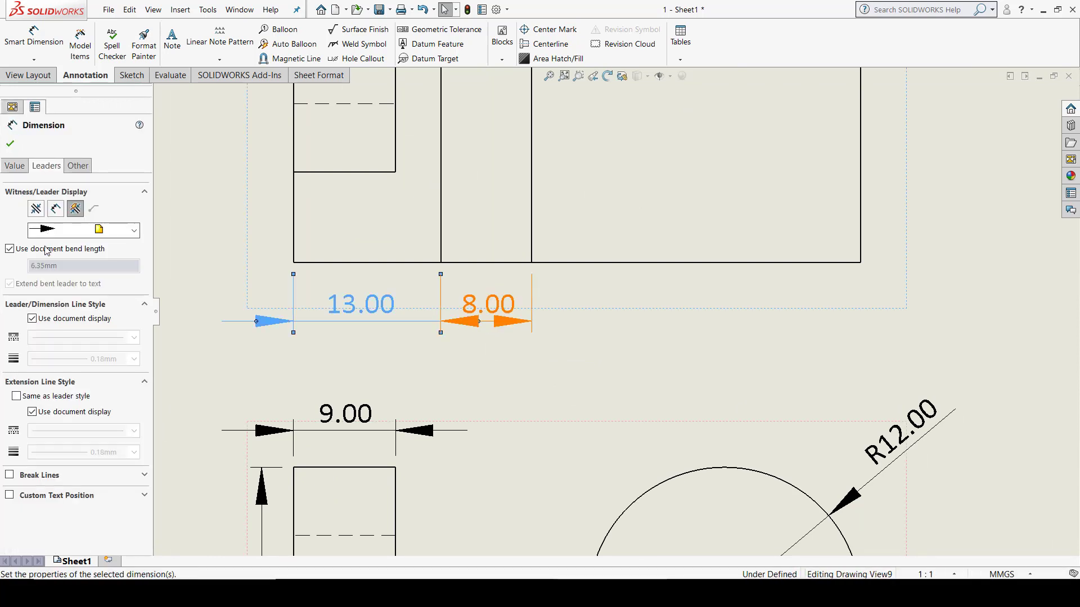
pyautogui.click(55, 209)
pyautogui.click(10, 146)
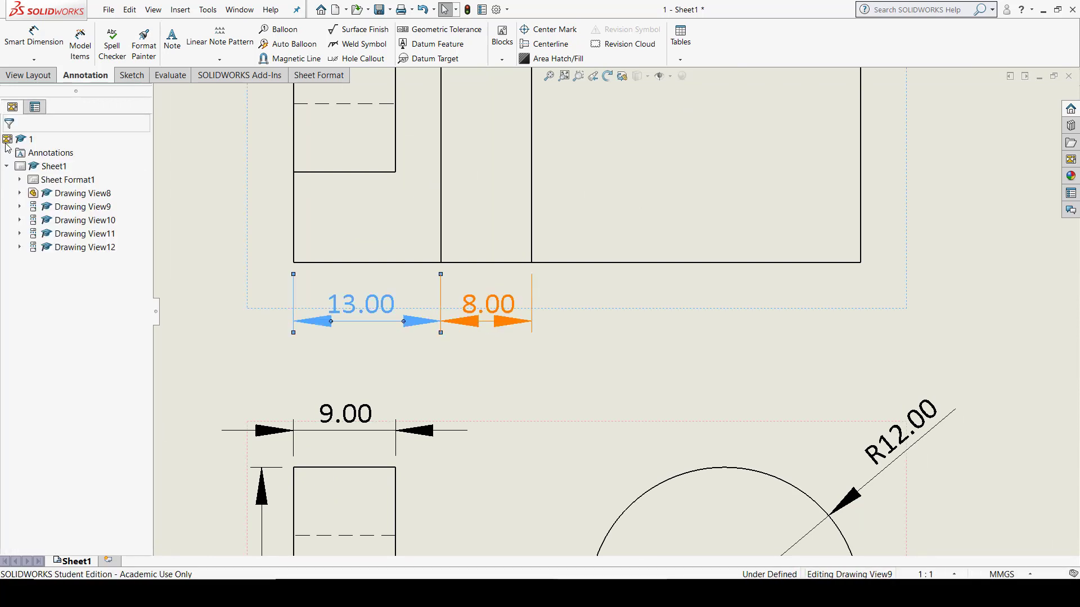
# - In the front view, place the arrows of the holed upright's thickness and base thickness dimensions inside their extension lines
pyautogui.scroll(3, 615, 379)
pyautogui.moveTo(738, 305); pyautogui.dragTo(651, 247, button='middle')
pyautogui.scroll(2, 602, 301)
pyautogui.moveTo(697, 291); pyautogui.dragTo(623, 222, button='middle')
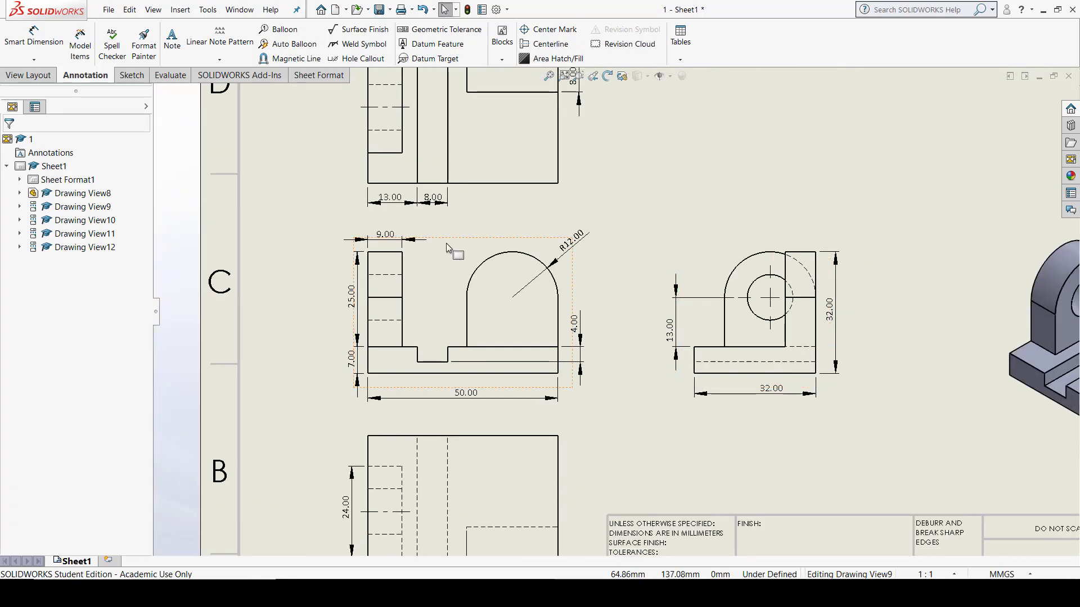
pyautogui.click(418, 240)
pyautogui.click(46, 165)
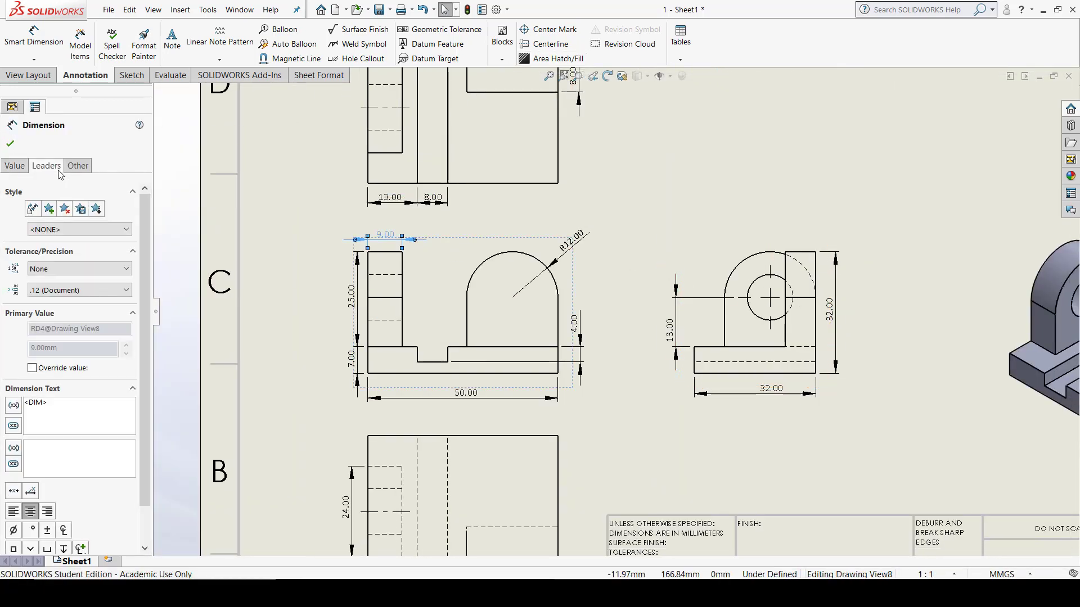
pyautogui.click(55, 211)
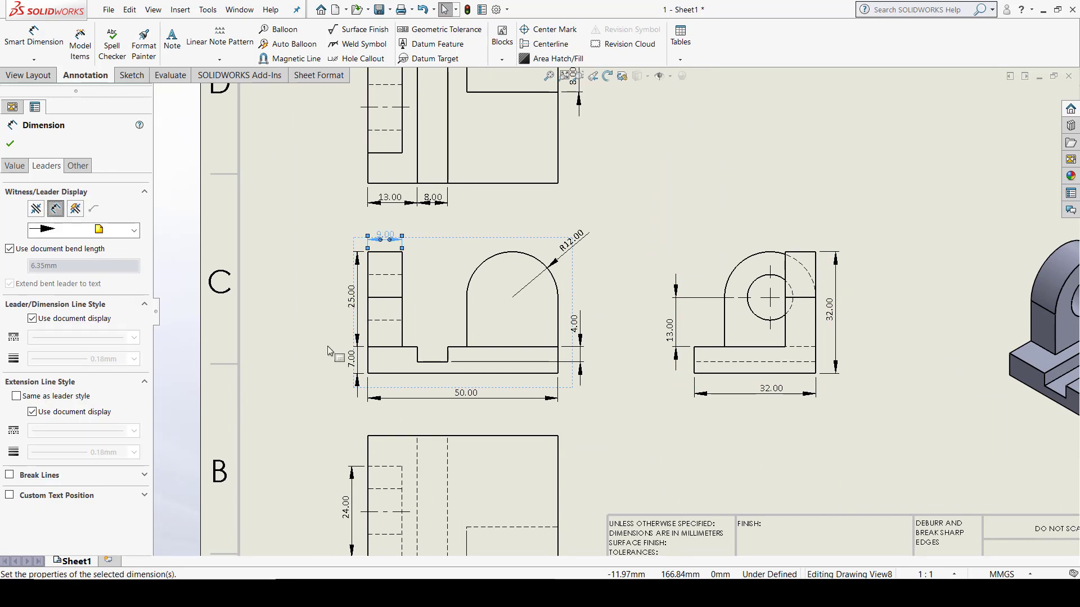
pyautogui.click(356, 386)
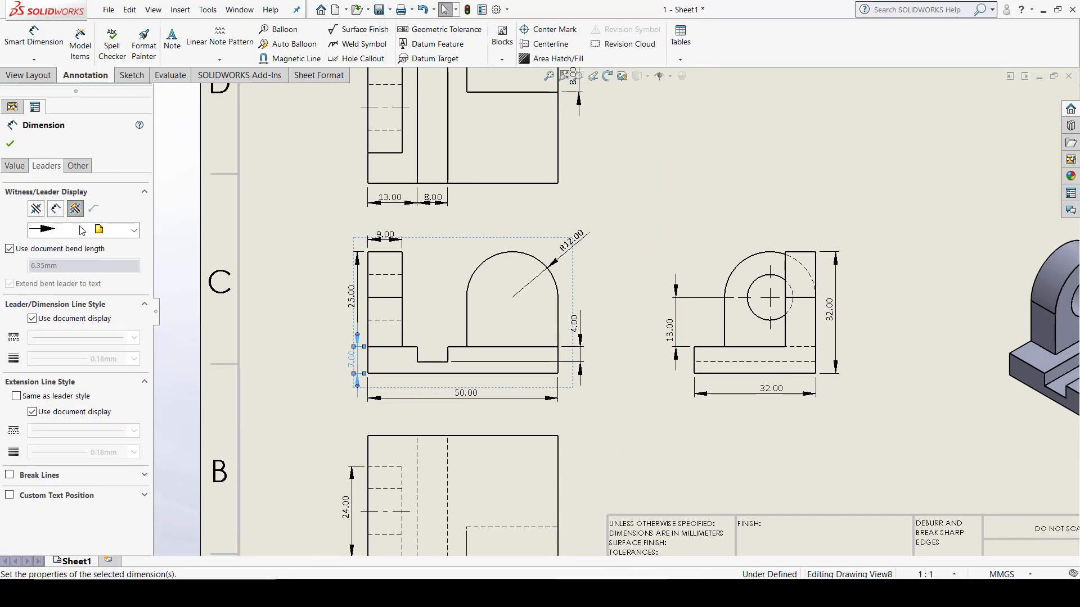
pyautogui.click(57, 211)
# - Try inside arrows on the front view's slot depth dimension, and return it to smart arrow placement
pyautogui.click(580, 337)
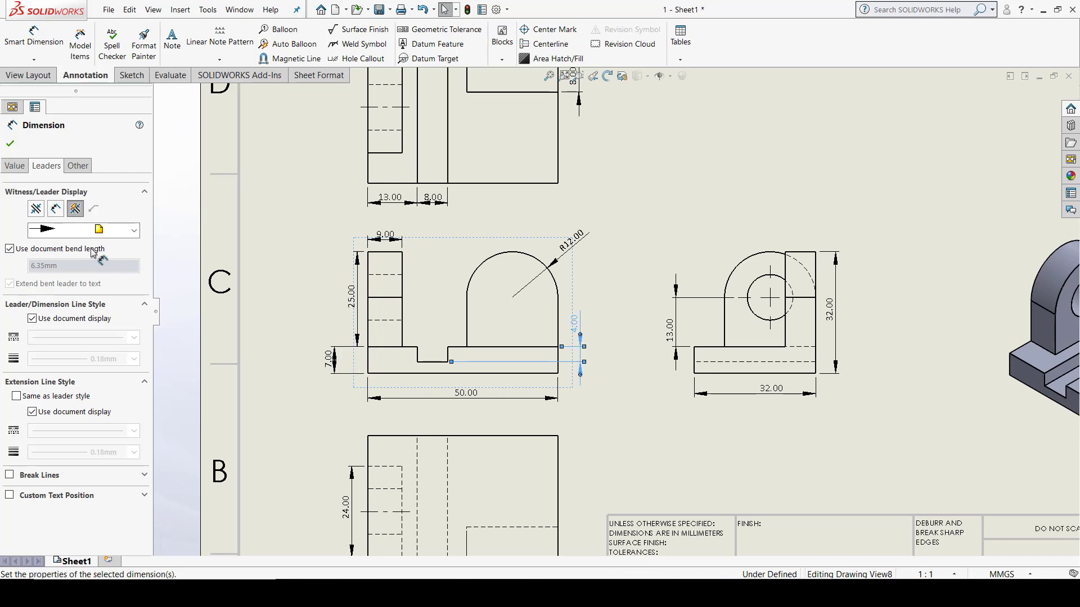
pyautogui.click(57, 210)
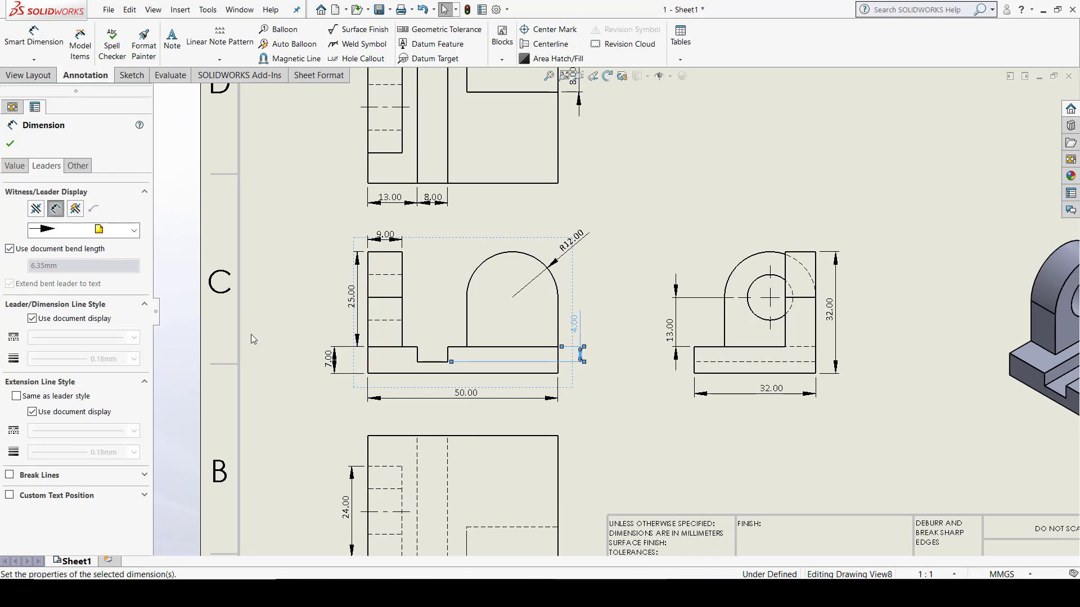
pyautogui.click(616, 312)
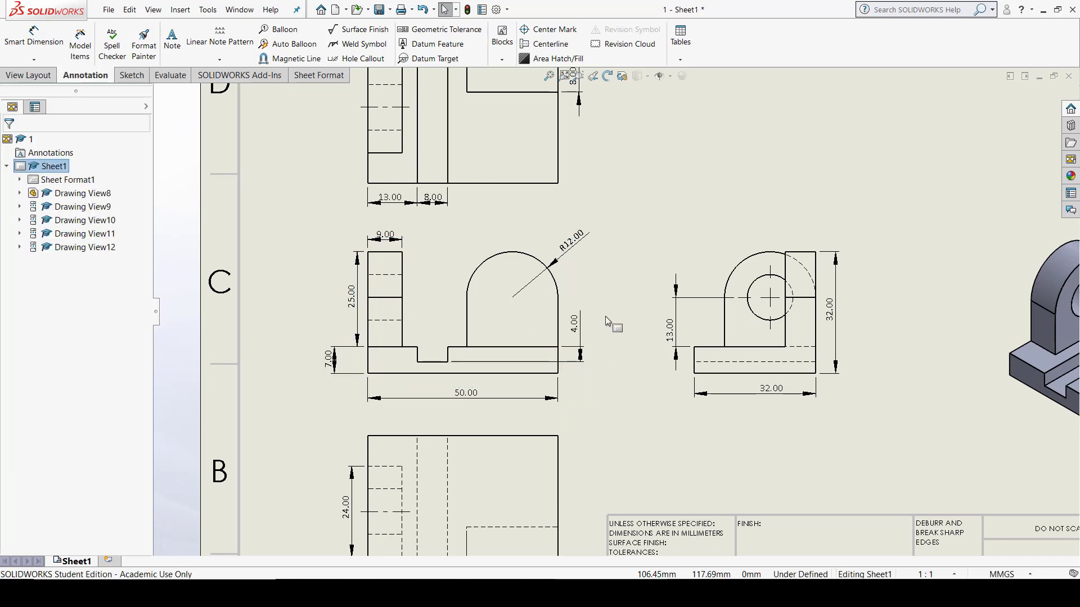
pyautogui.click(582, 350)
pyautogui.click(54, 167)
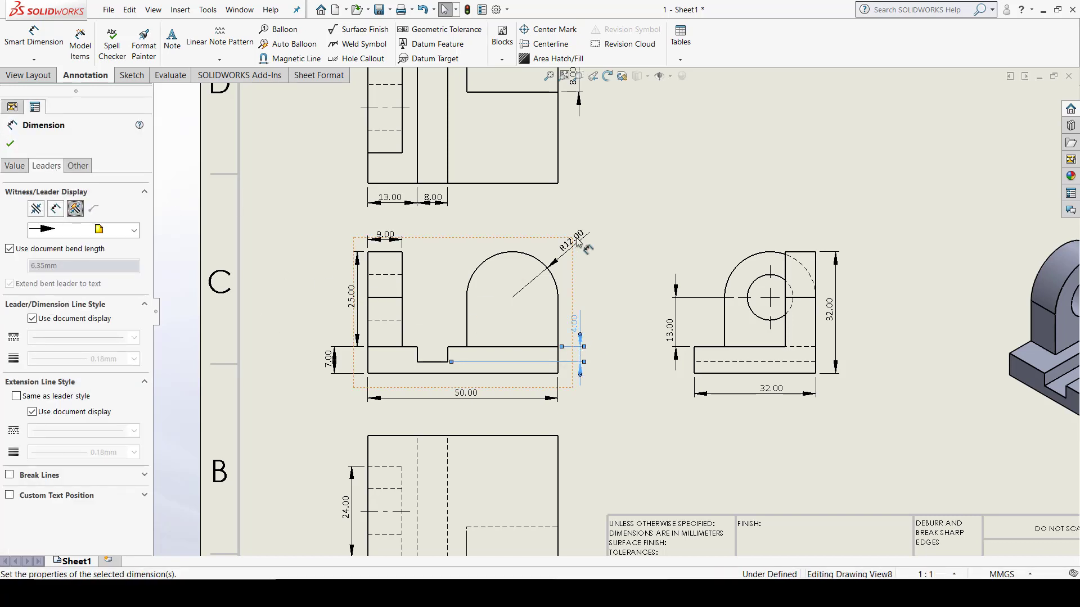
pyautogui.click(638, 216)
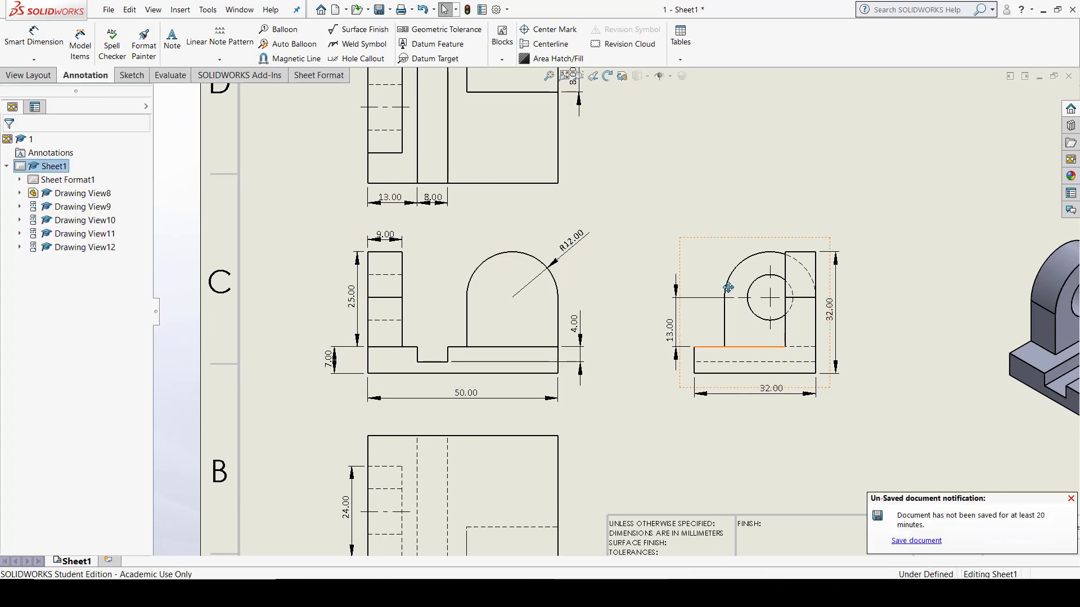
# - In the side view, dimension the hole's diameter and the holed upright's outer arc radius, placing both above the outline
pyautogui.moveTo(738, 349)
pyautogui.mouseDown(button='middle')
pyautogui.moveTo(643, 299)
pyautogui.moveTo(608, 381)
pyautogui.mouseUp(button='middle')
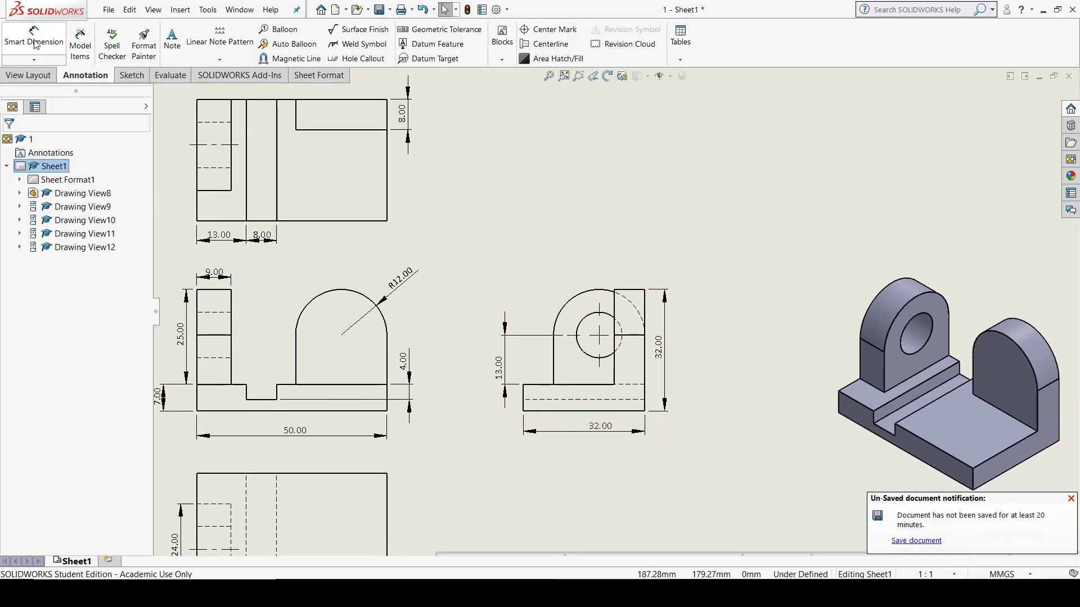
pyautogui.click(59, 39)
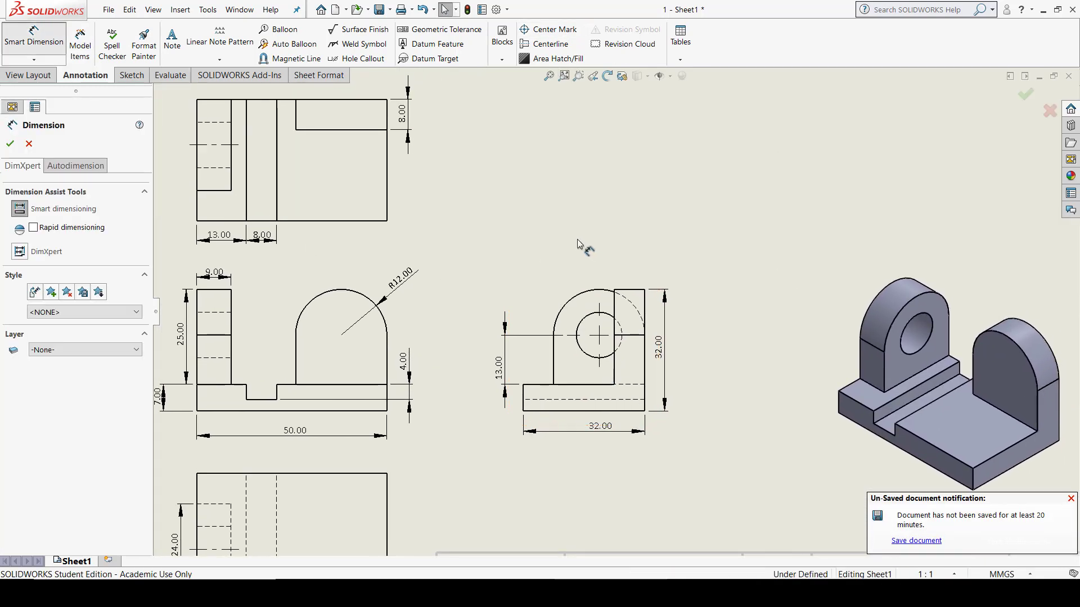
pyautogui.click(595, 313)
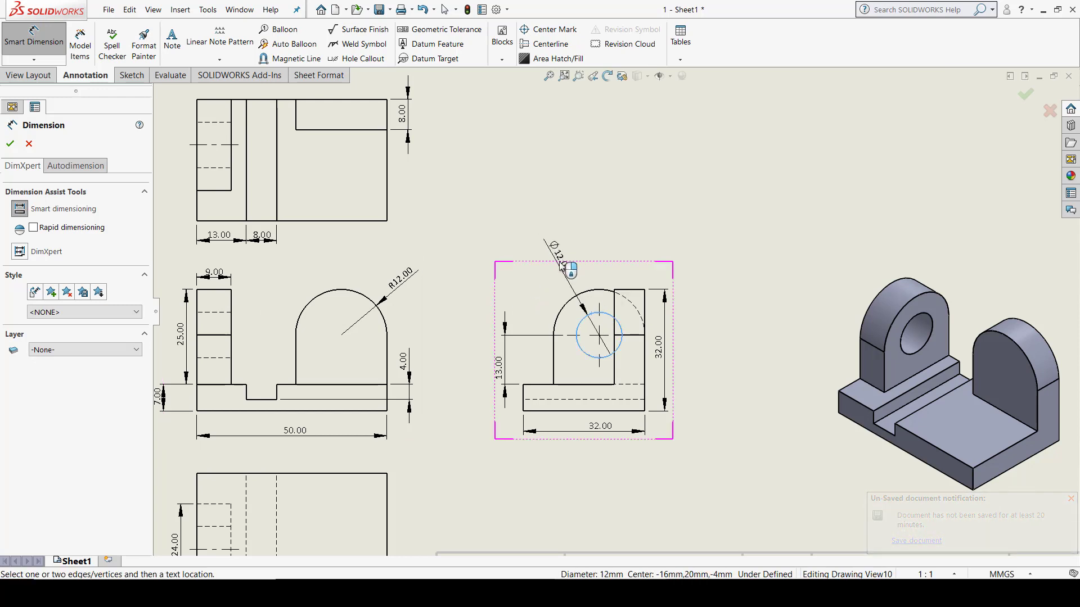
pyautogui.click(564, 265)
pyautogui.click(589, 293)
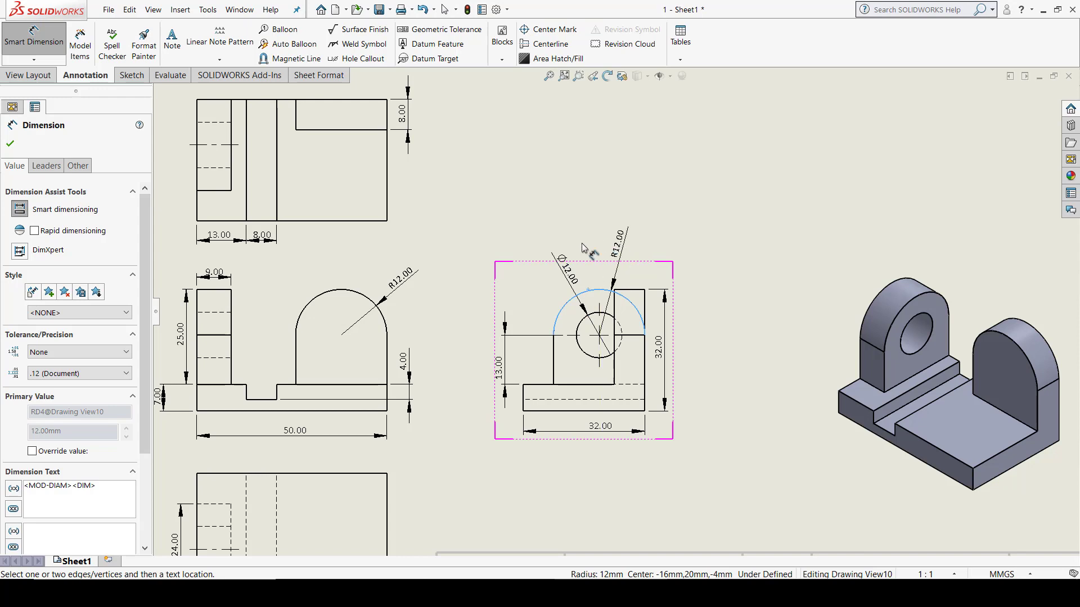
pyautogui.click(535, 265)
pyautogui.click(589, 444)
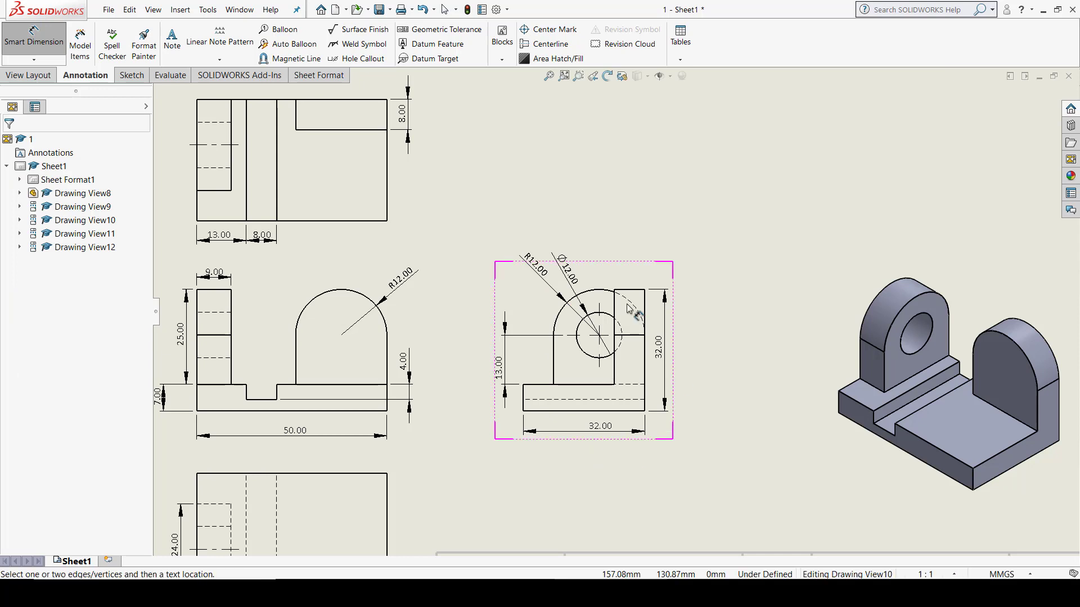
# - Dimension the base's full depth in the bottom view, placed beside the outline opposite the holed upright's 24 mm width dimension
pyautogui.moveTo(708, 294)
pyautogui.mouseDown(button='middle')
pyautogui.moveTo(696, 252)
pyautogui.moveTo(716, 292)
pyautogui.mouseUp(button='middle')
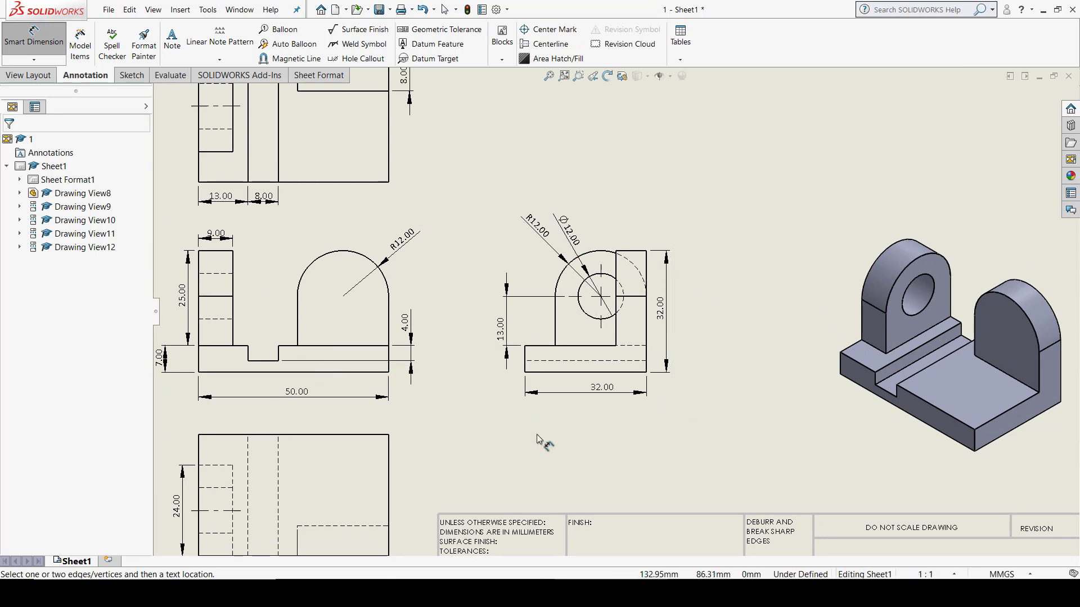
pyautogui.moveTo(524, 414)
pyautogui.mouseDown(button='middle')
pyautogui.moveTo(583, 241)
pyautogui.moveTo(609, 302)
pyautogui.mouseUp(button='middle')
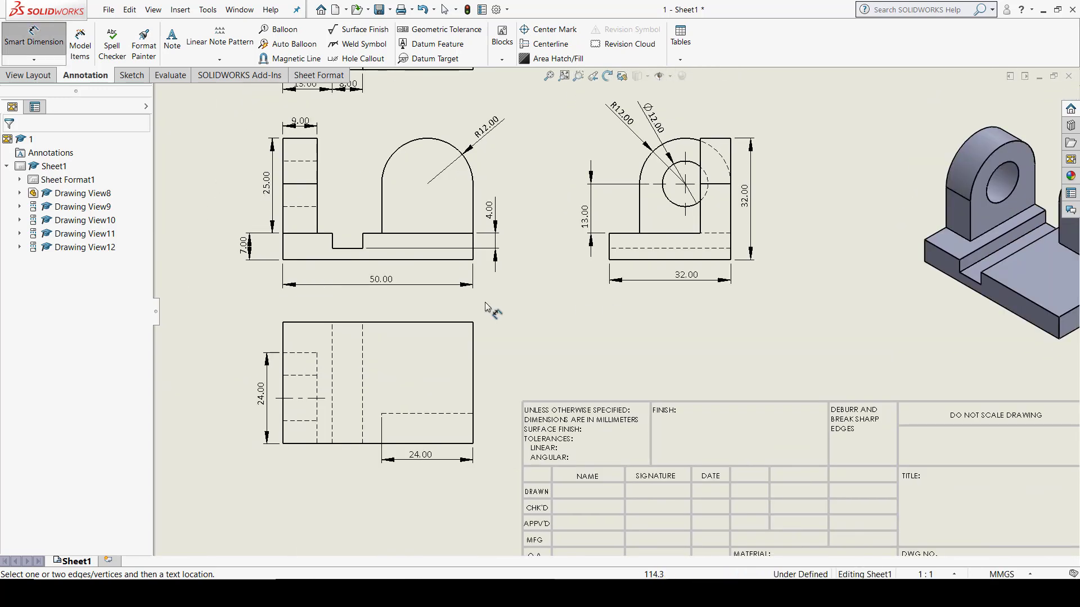
pyautogui.click(473, 365)
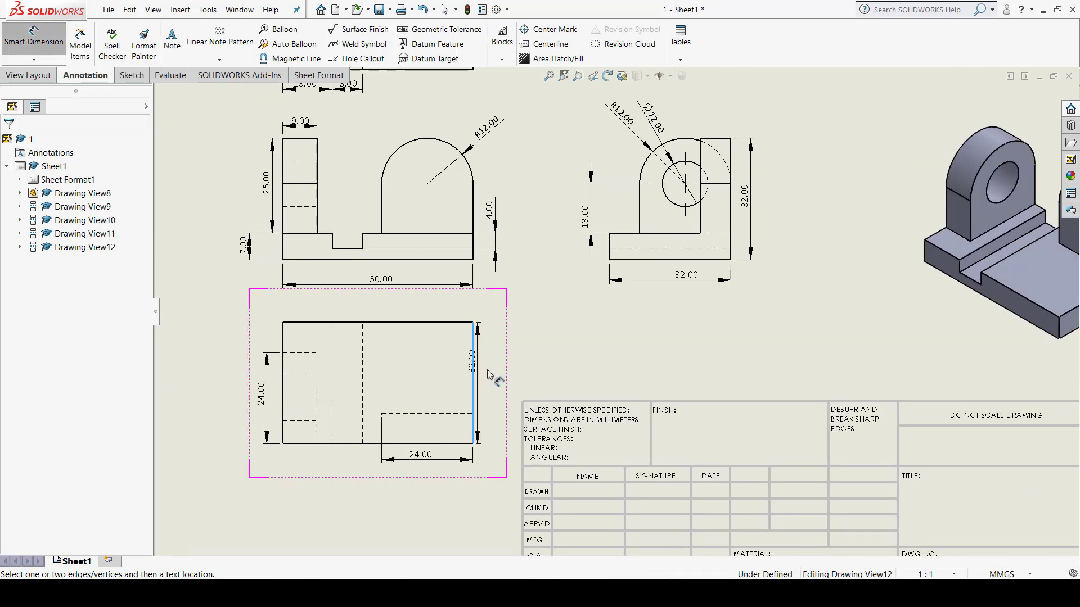
pyautogui.click(494, 370)
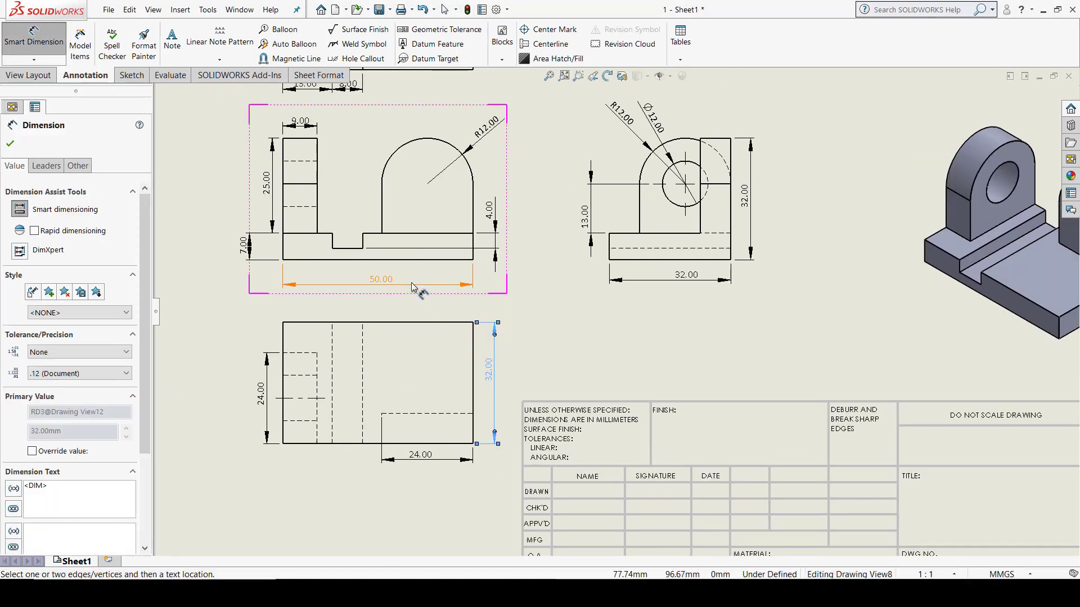
# - In the front view, move the overall length dimension closer to the outline and align the base thickness dimension with the 25 mm height dimension
pyautogui.moveTo(382, 289); pyautogui.dragTo(381, 280)
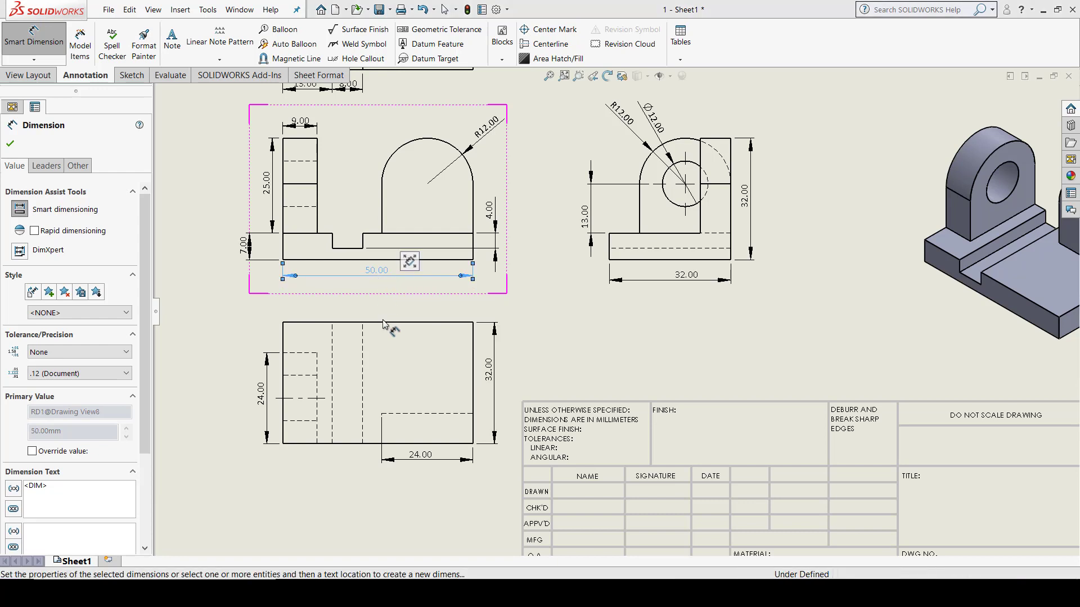
pyautogui.moveTo(505, 173); pyautogui.dragTo(497, 324, button='middle')
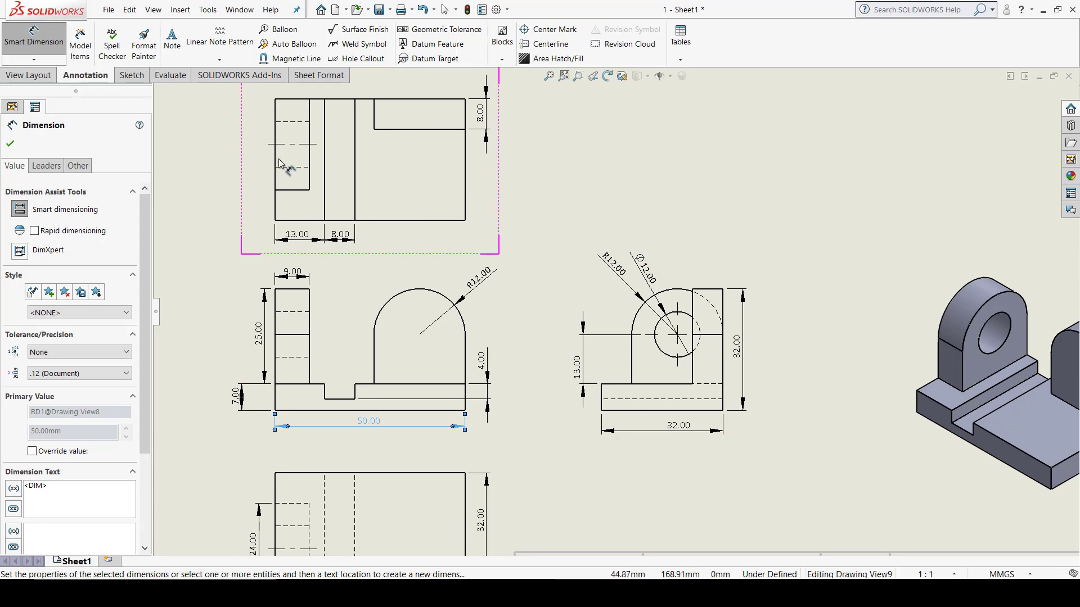
pyautogui.click(256, 401)
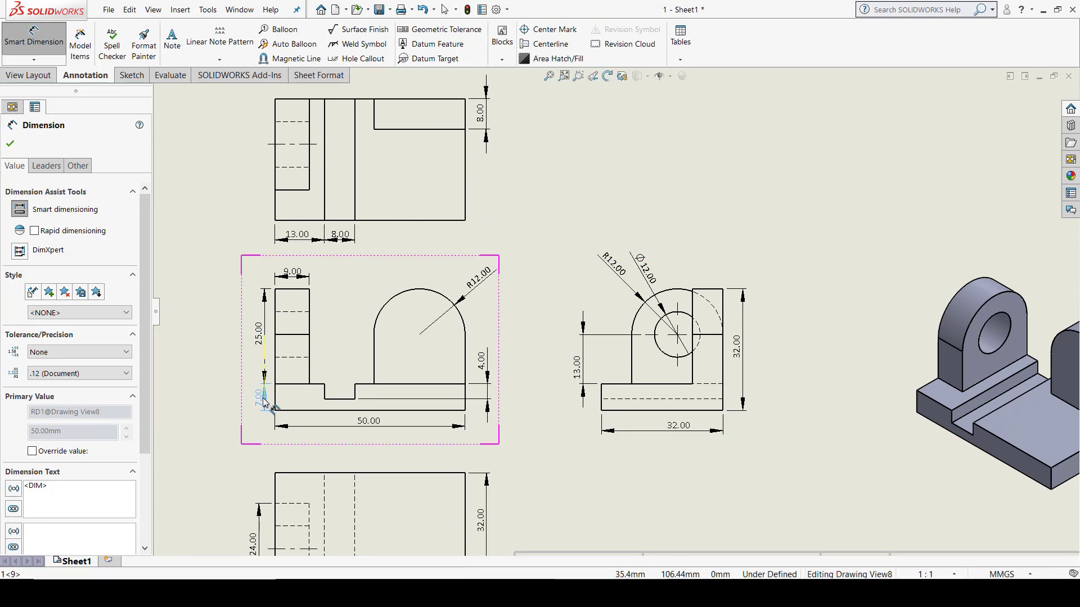
pyautogui.click(564, 173)
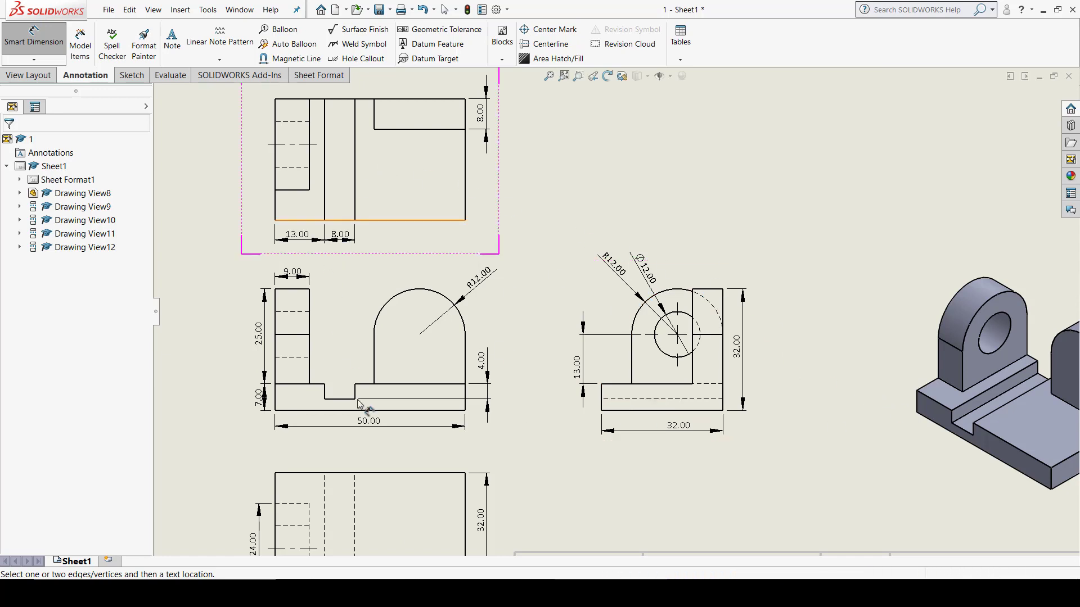
# - Examine the dimensions of all the views across the sheet for completeness and neat placement
pyautogui.moveTo(755, 378); pyautogui.dragTo(649, 357, button='middle')
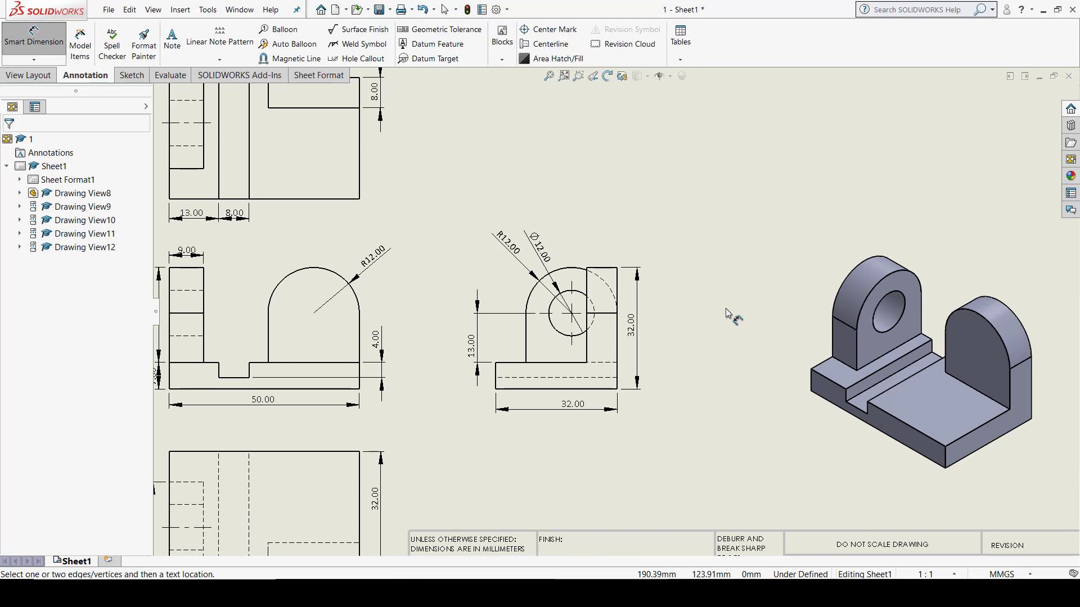
pyautogui.scroll(-1, 482, 208)
pyautogui.scroll(4, 487, 265)
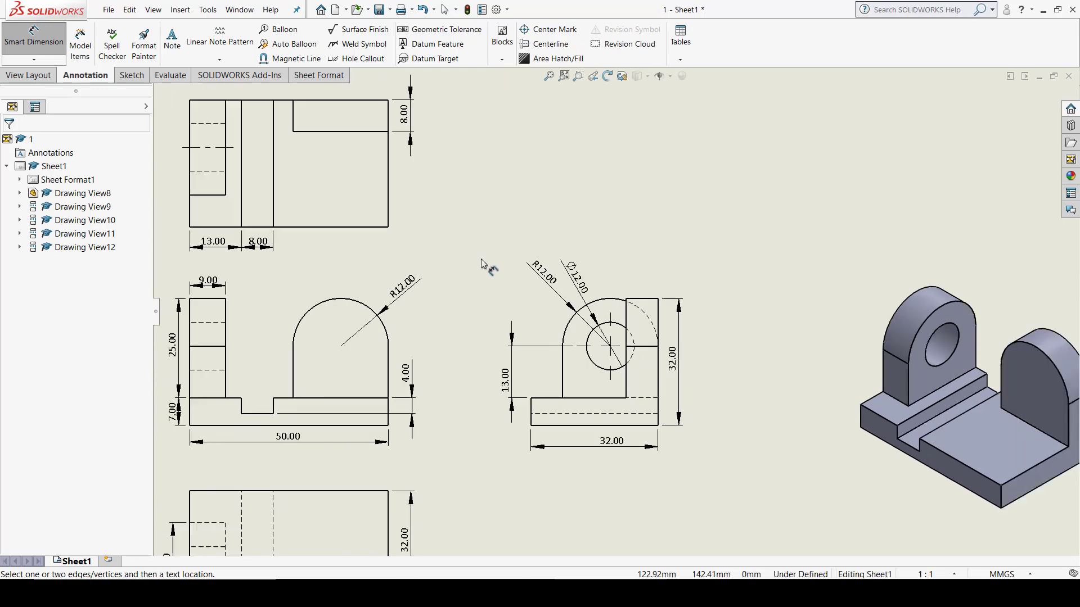
pyautogui.moveTo(488, 356); pyautogui.dragTo(465, 263, button='middle')
pyautogui.scroll(-2, 383, 349)
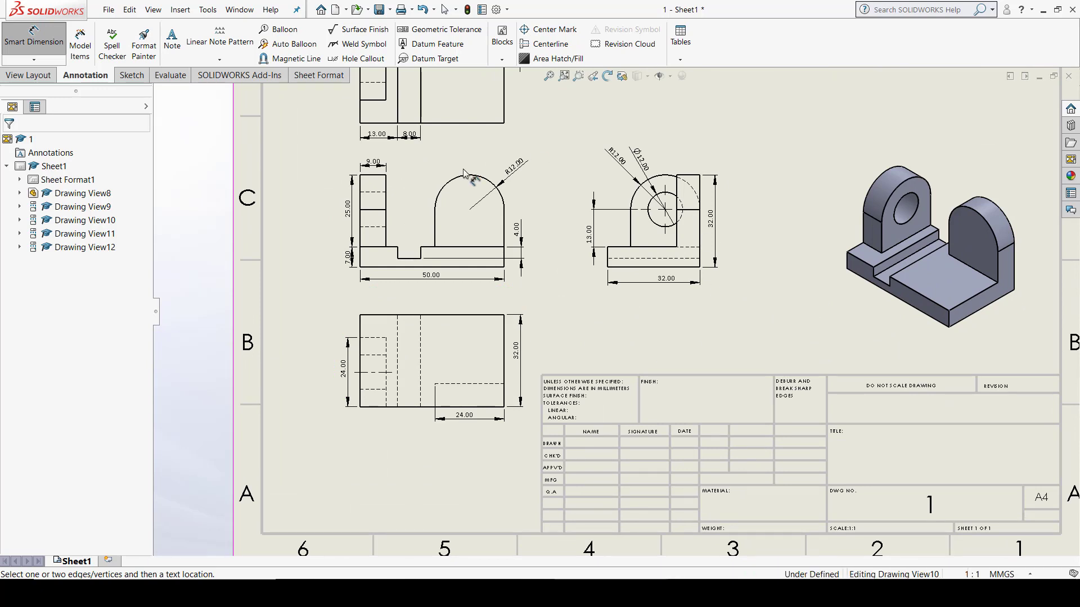
pyautogui.scroll(1, 537, 294)
pyautogui.scroll(-2, 489, 243)
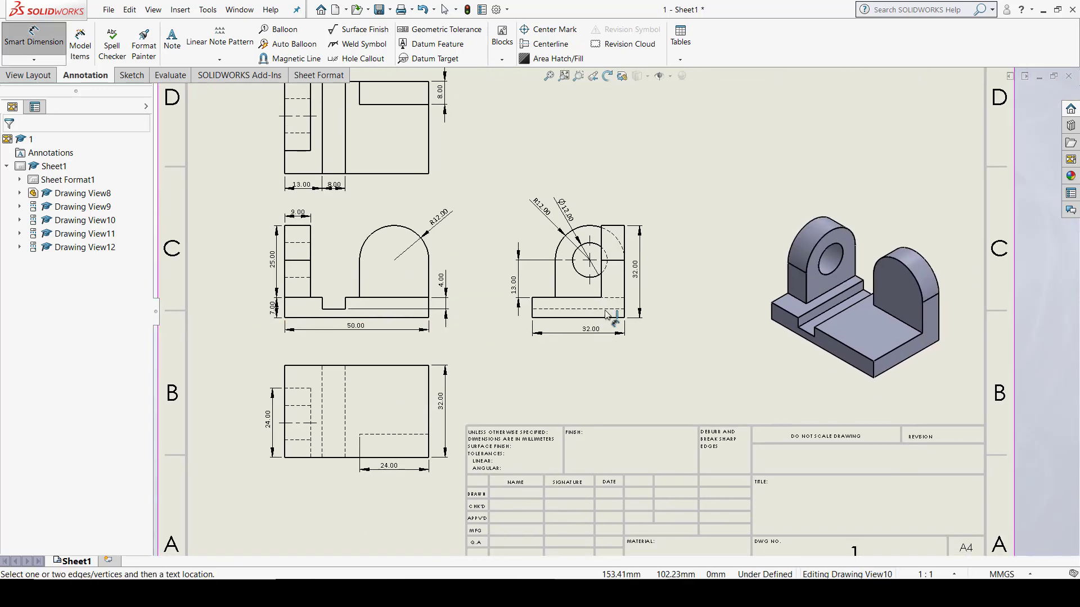
pyautogui.scroll(-1, 680, 281)
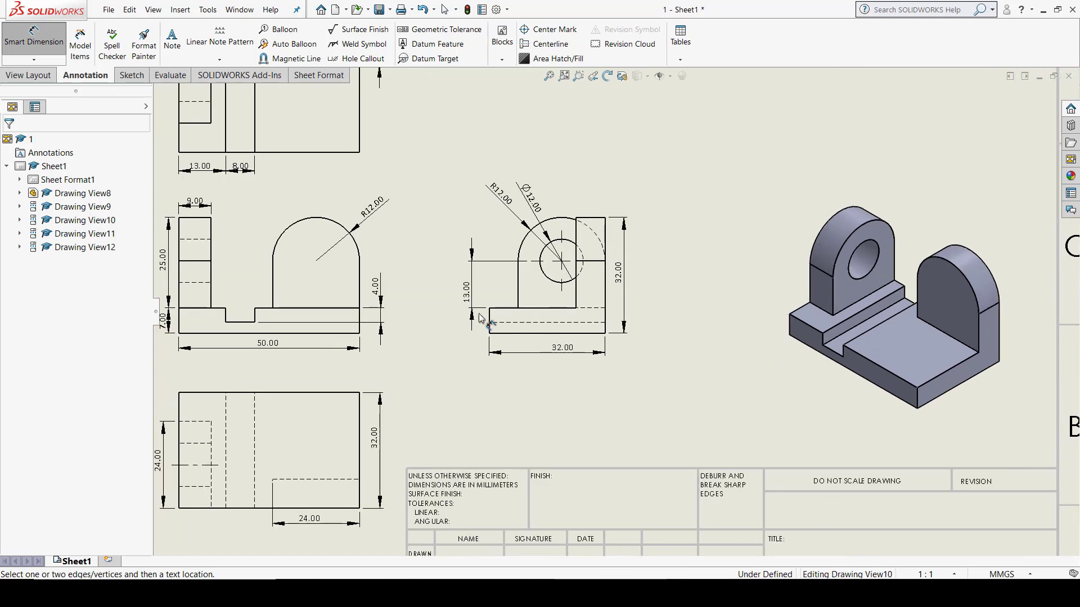
pyautogui.moveTo(495, 222)
pyautogui.mouseDown(button='middle')
pyautogui.moveTo(634, 327)
pyautogui.moveTo(651, 373)
pyautogui.mouseUp(button='middle')
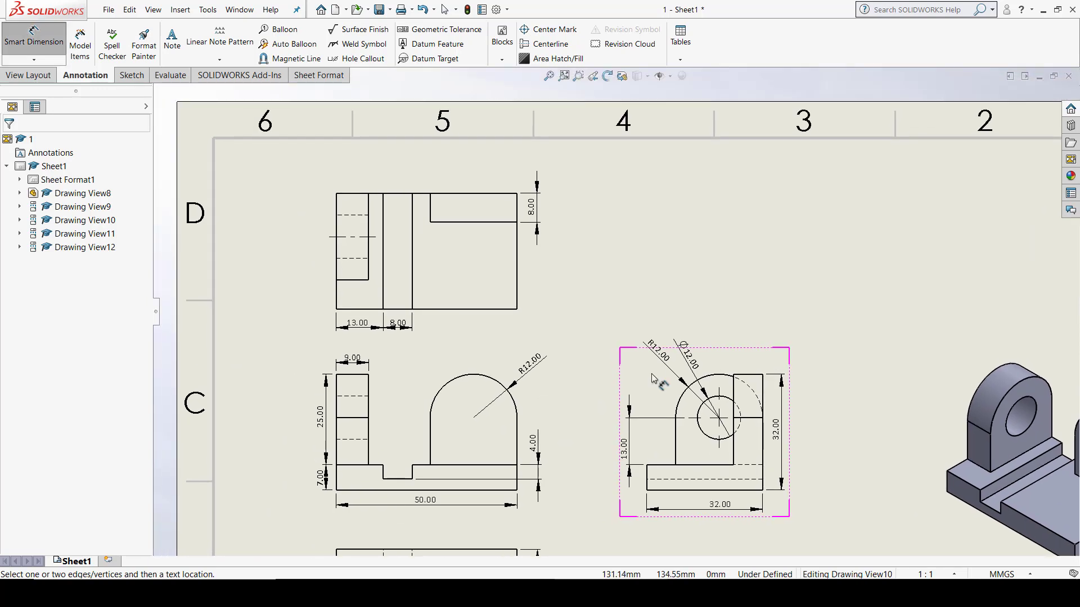
# - In the top view, dimension the base edge from the groove to the end with the solid upright, placed above the outline
pyautogui.moveTo(507, 409); pyautogui.dragTo(515, 254, button='middle')
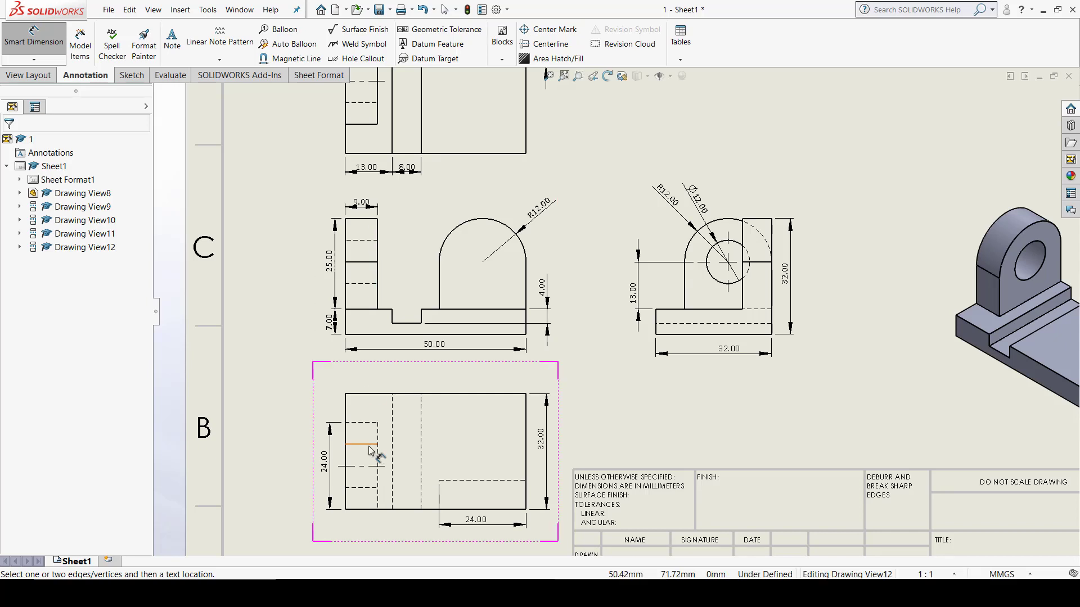
pyautogui.moveTo(870, 360); pyautogui.dragTo(518, 345, button='middle')
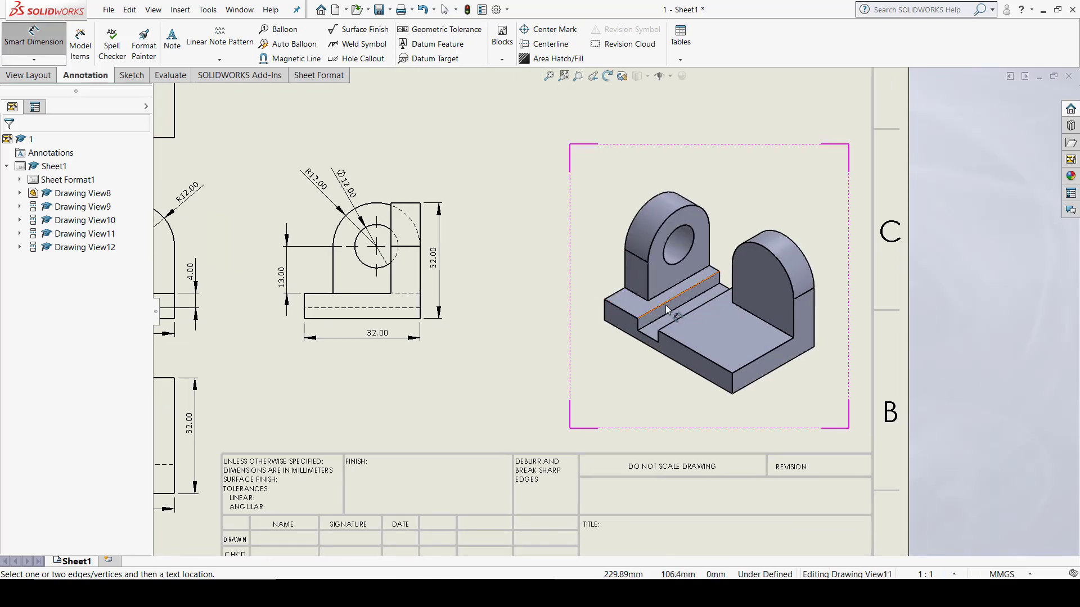
pyautogui.moveTo(465, 374)
pyautogui.mouseDown(button='middle')
pyautogui.moveTo(633, 390)
pyautogui.moveTo(769, 311)
pyautogui.mouseUp(button='middle')
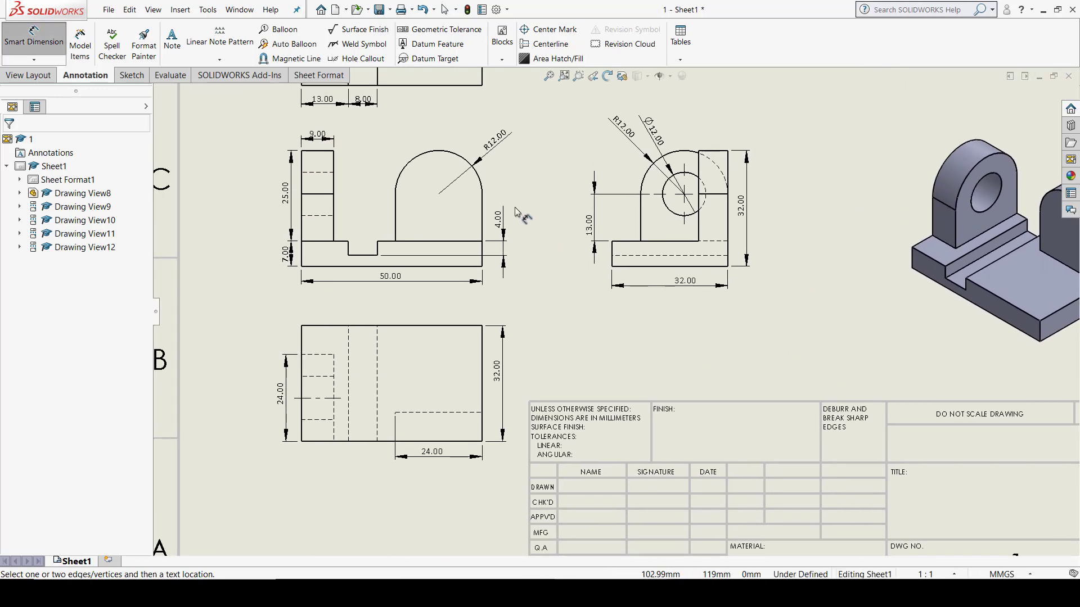
pyautogui.moveTo(519, 214); pyautogui.dragTo(506, 407, button='middle')
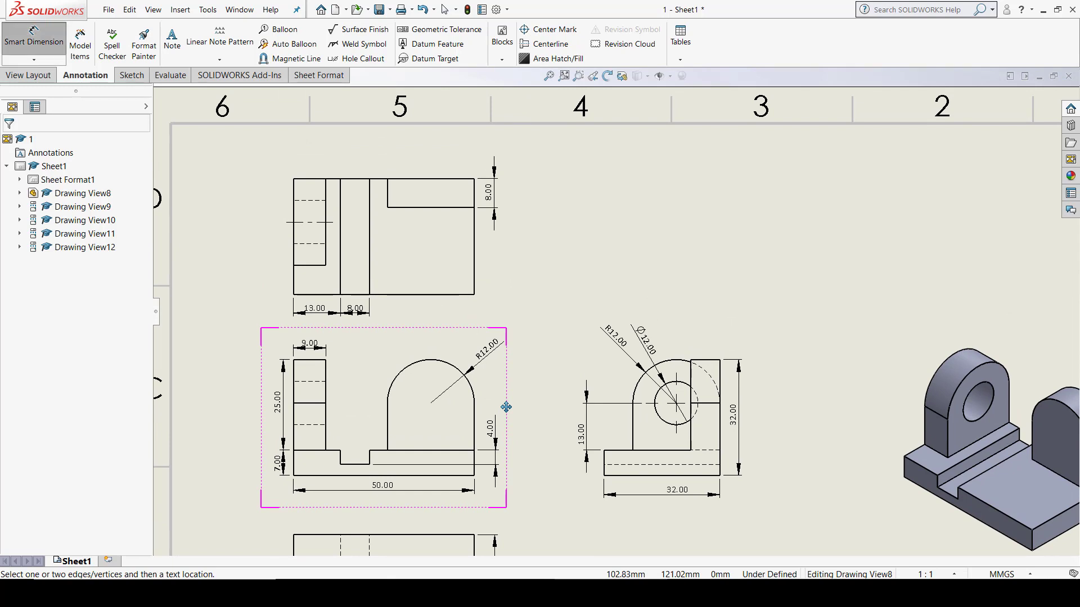
pyautogui.click(392, 180)
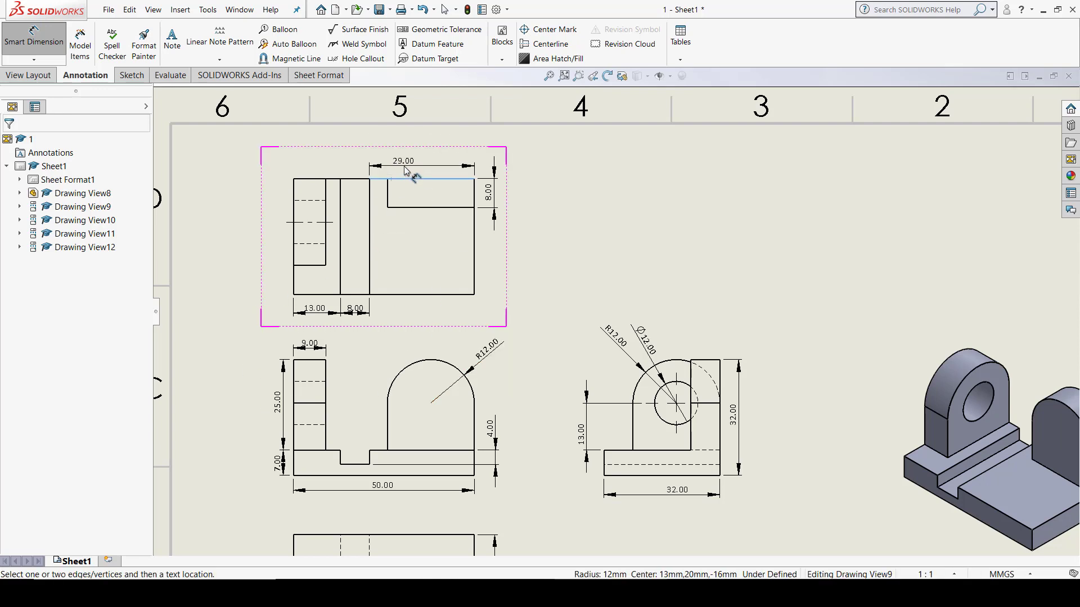
pyautogui.click(405, 170)
pyautogui.press('Escape')
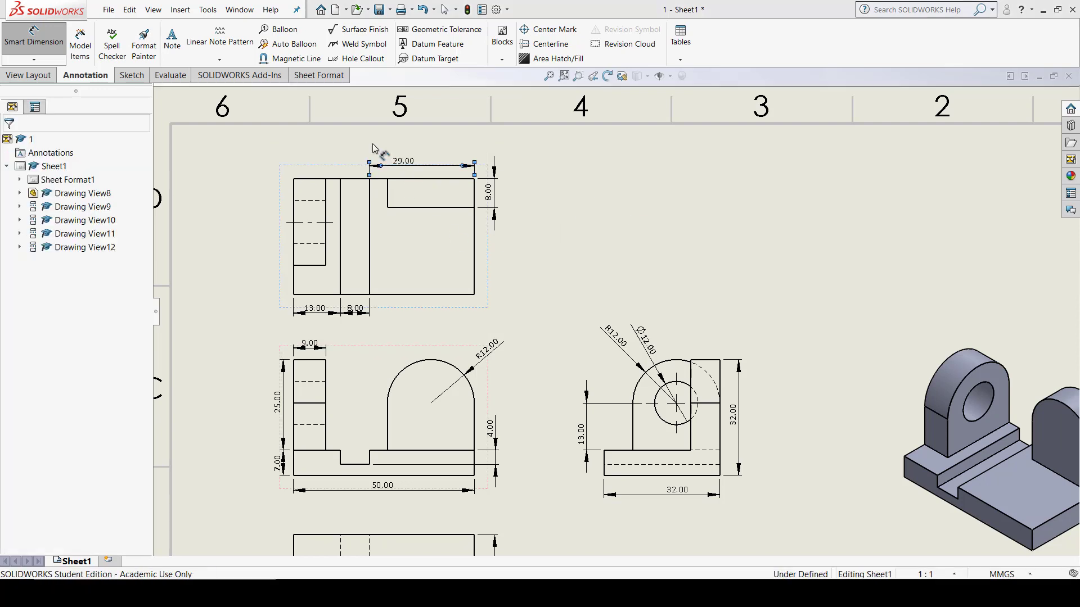
pyautogui.scroll(2, 581, 291)
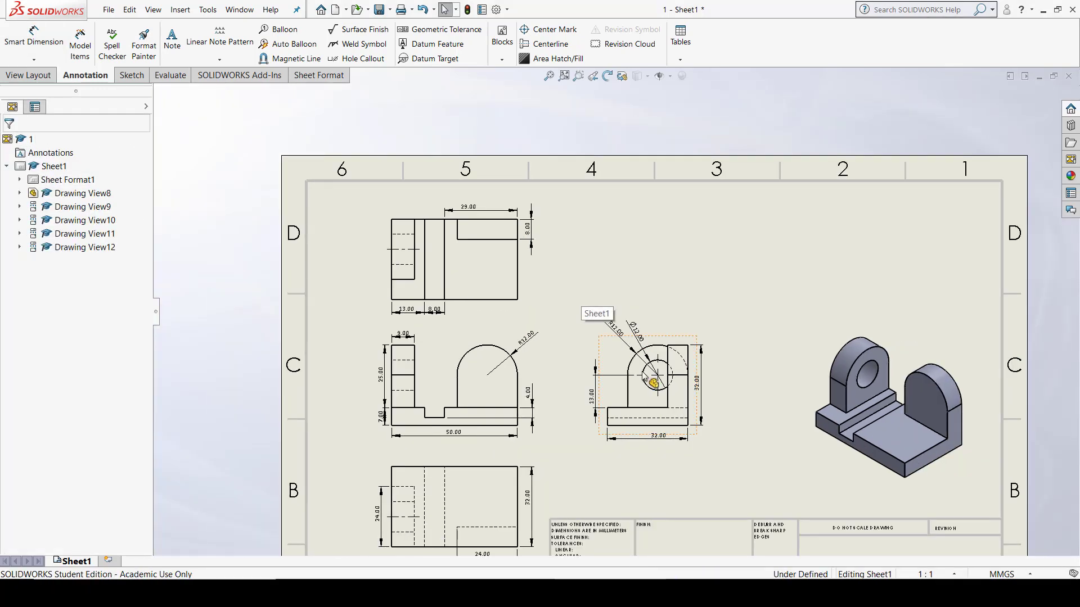
pyautogui.moveTo(651, 381)
pyautogui.mouseDown(button='middle')
pyautogui.moveTo(578, 259)
pyautogui.moveTo(545, 308)
pyautogui.mouseUp(button='middle')
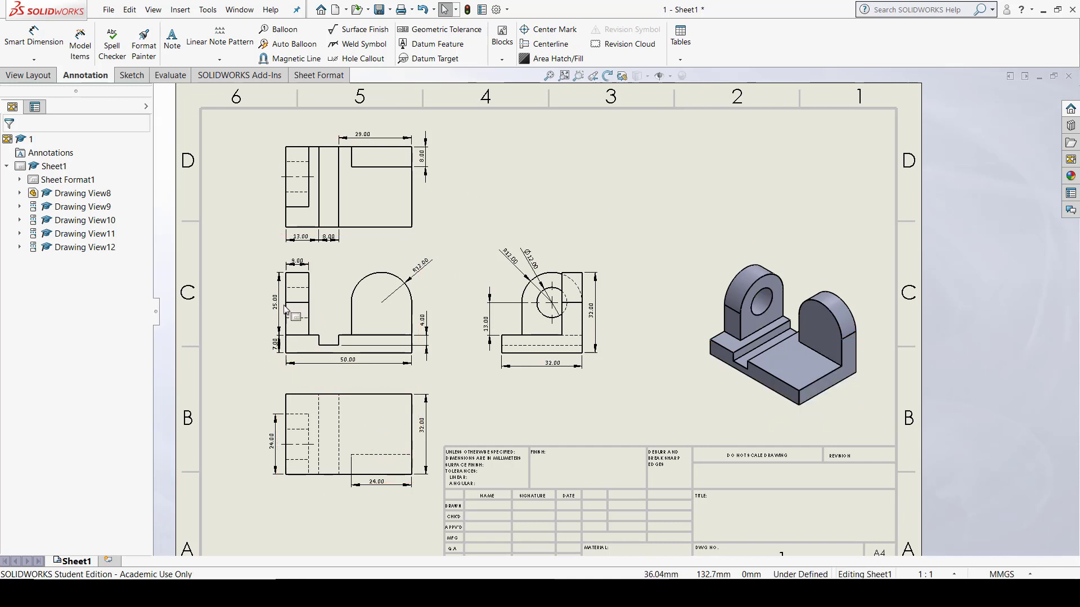
pyautogui.click(308, 315)
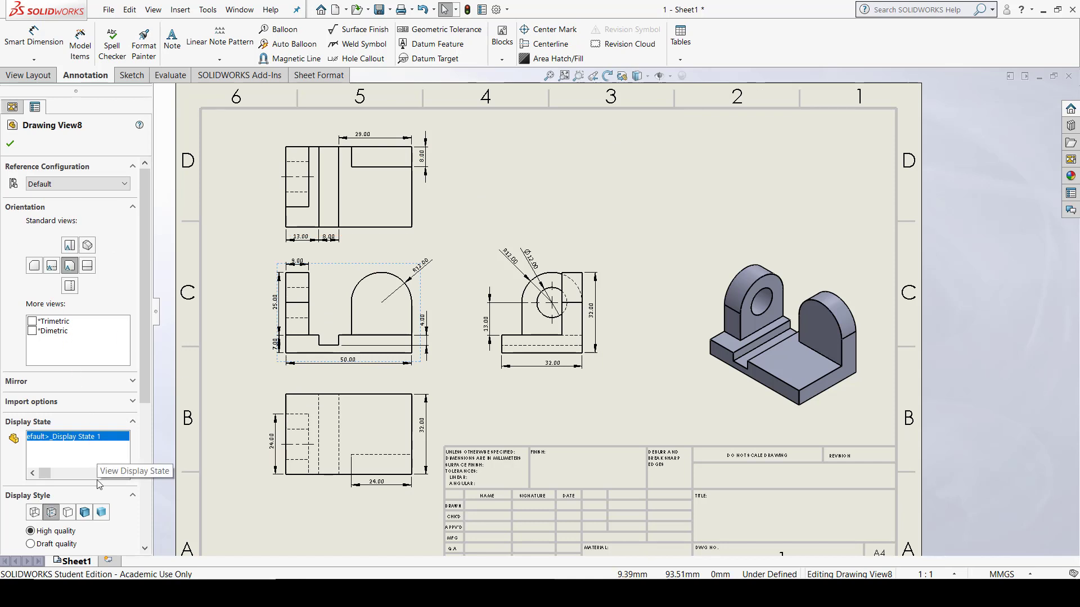
pyautogui.moveTo(141, 355)
pyautogui.mouseDown()
pyautogui.moveTo(163, 528)
pyautogui.moveTo(190, 323)
pyautogui.mouseUp()
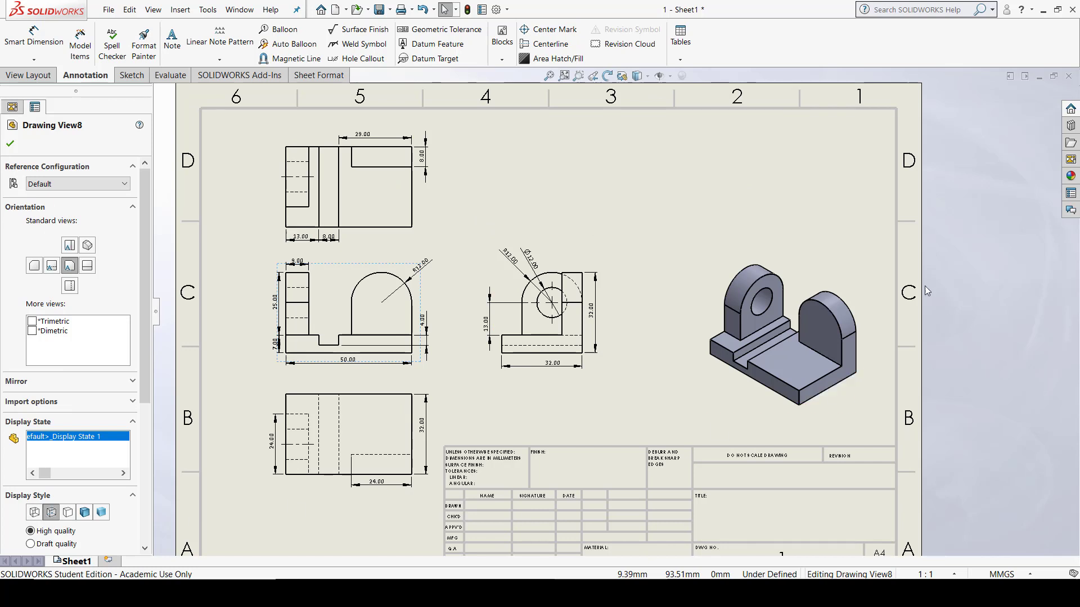
pyautogui.scroll(1, 554, 388)
pyautogui.moveTo(612, 385)
pyautogui.mouseDown(button='middle')
pyautogui.moveTo(635, 347)
pyautogui.moveTo(631, 369)
pyautogui.mouseUp(button='middle')
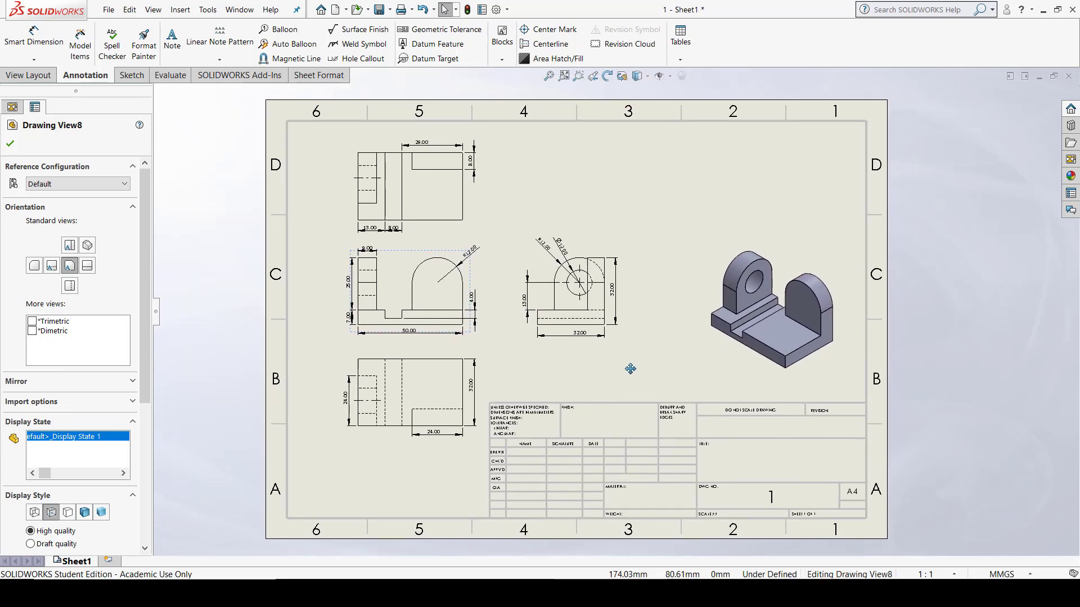
# - Open the print settings and check the paper, quality and advanced properties of the HP LaserJet Professional M1136 MFP printer
pyautogui.hotkey('ctrl', 'p')
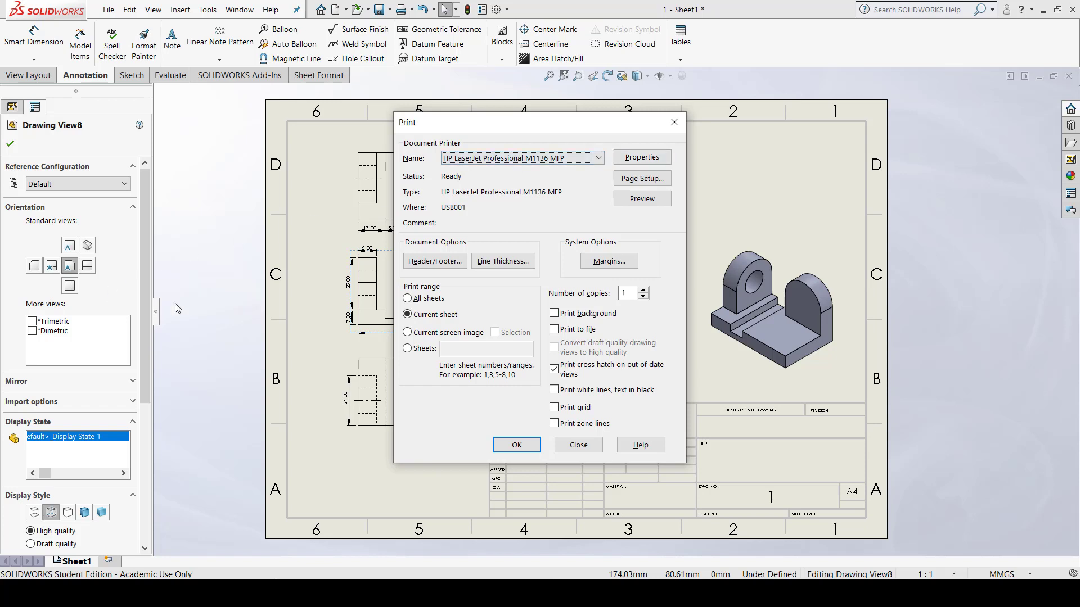
pyautogui.click(656, 161)
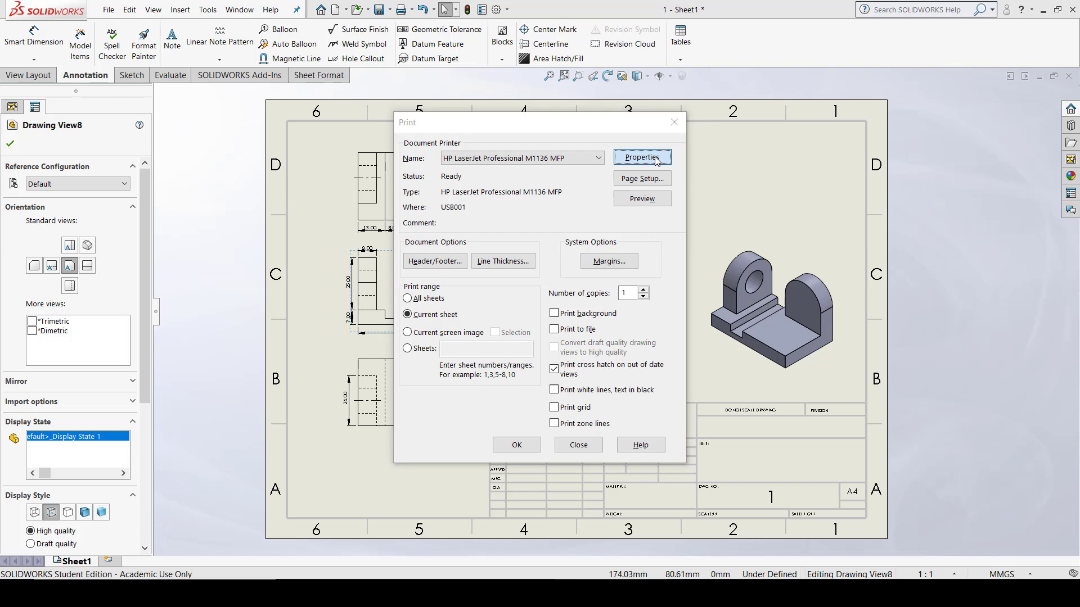
pyautogui.click(642, 157)
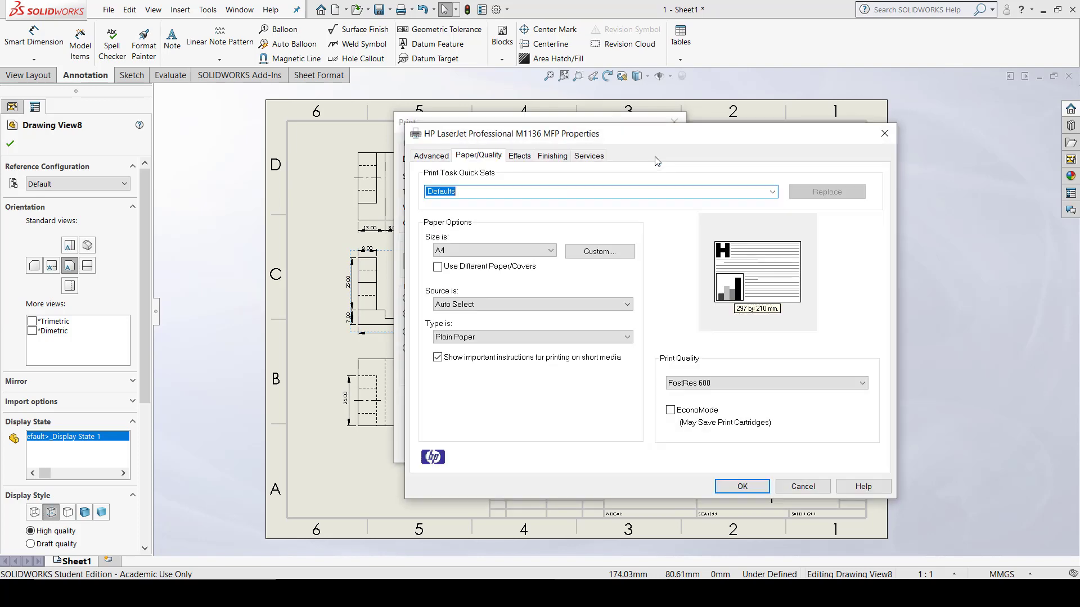
pyautogui.click(440, 156)
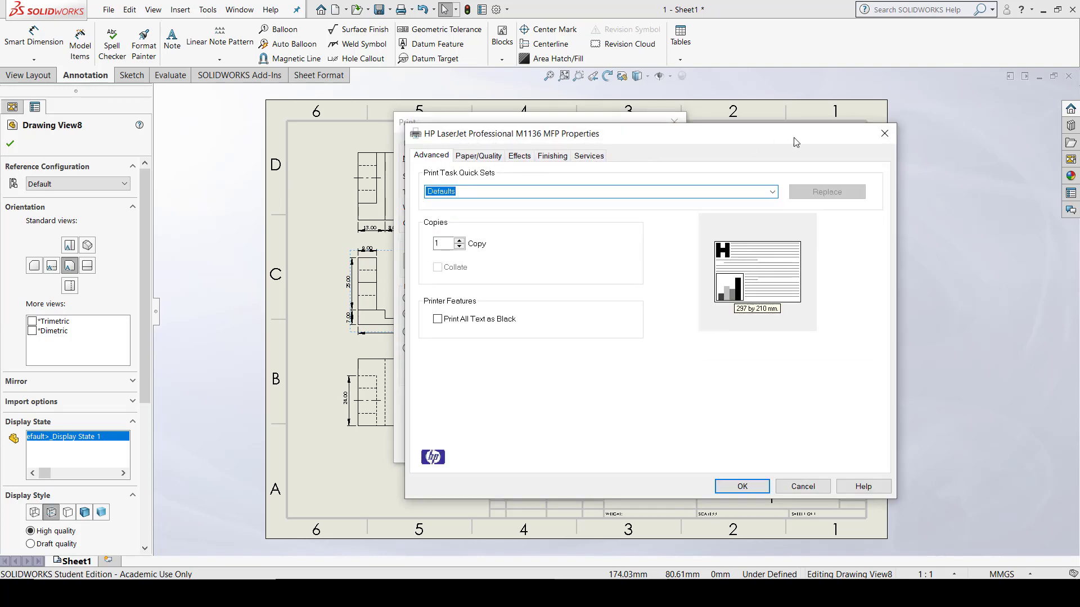
pyautogui.click(885, 133)
# - Enable high-quality output in the print page setup and open the print preview of the sheet
pyautogui.click(645, 180)
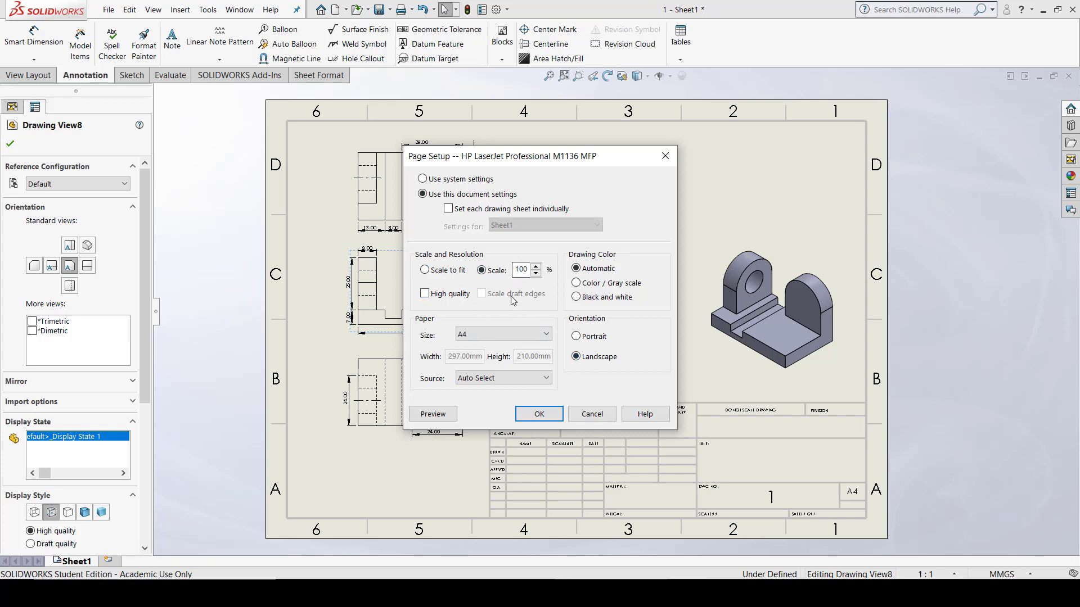
pyautogui.click(459, 297)
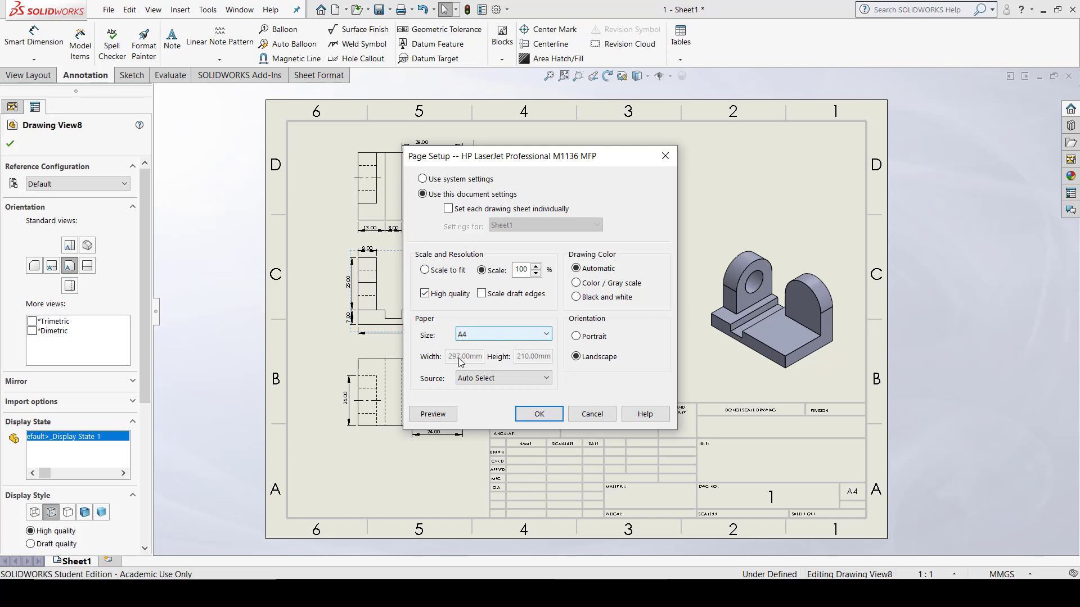
pyautogui.click(434, 414)
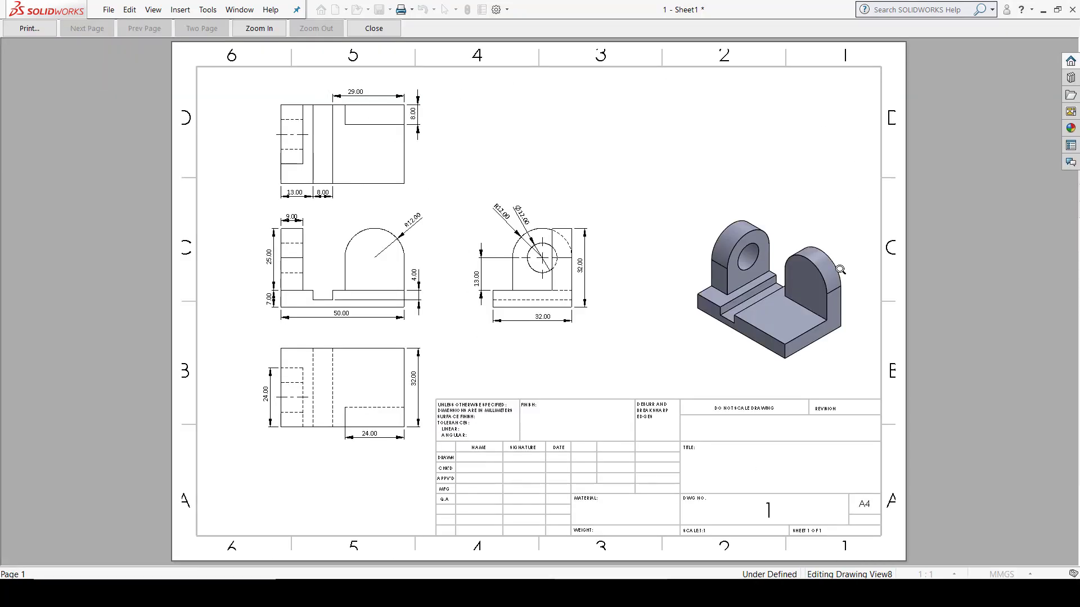
# - Examine the dimensioned views up close in the print preview and close it
pyautogui.click(328, 243)
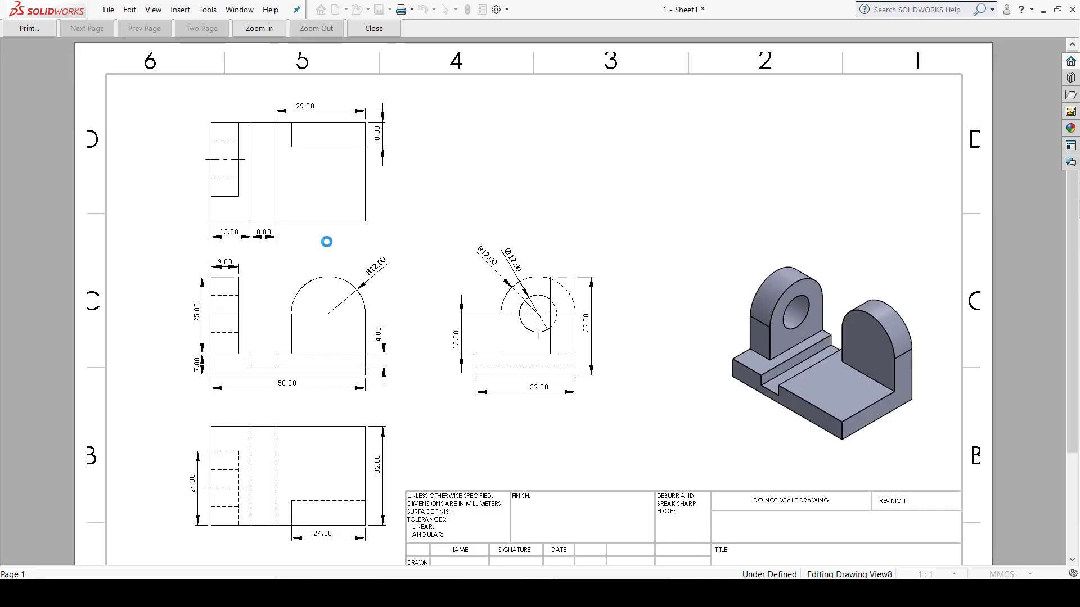
pyautogui.click(328, 243)
pyautogui.click(327, 243)
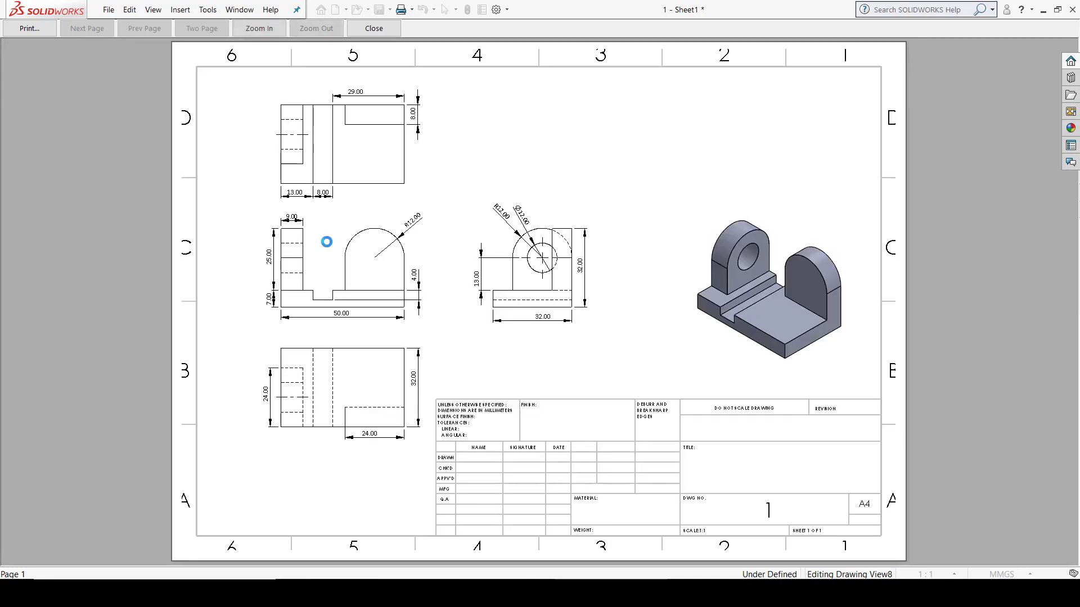
pyautogui.click(327, 242)
pyautogui.click(328, 243)
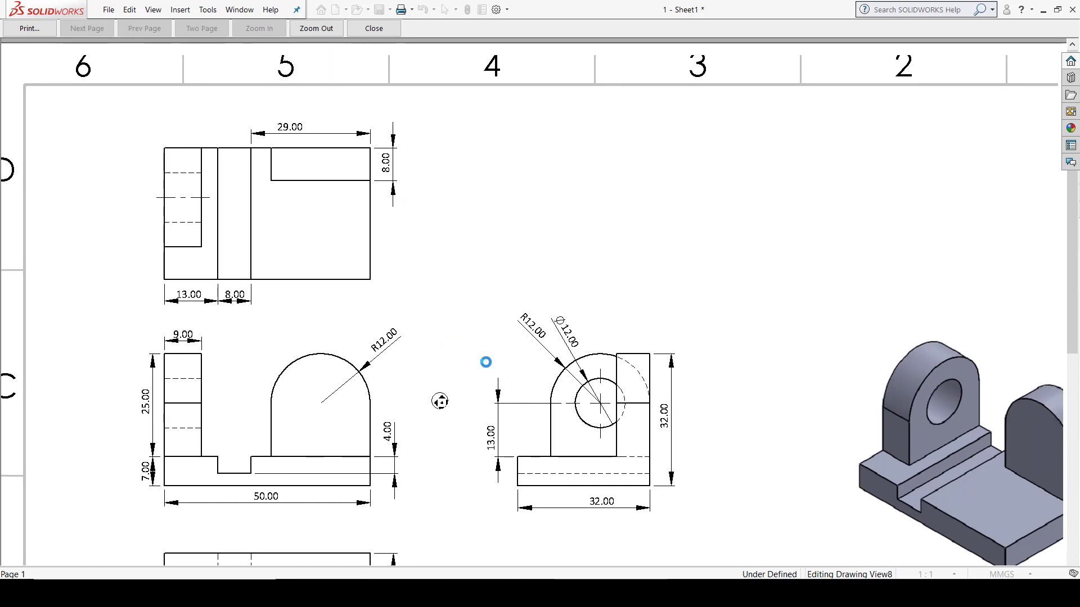
pyautogui.click(374, 28)
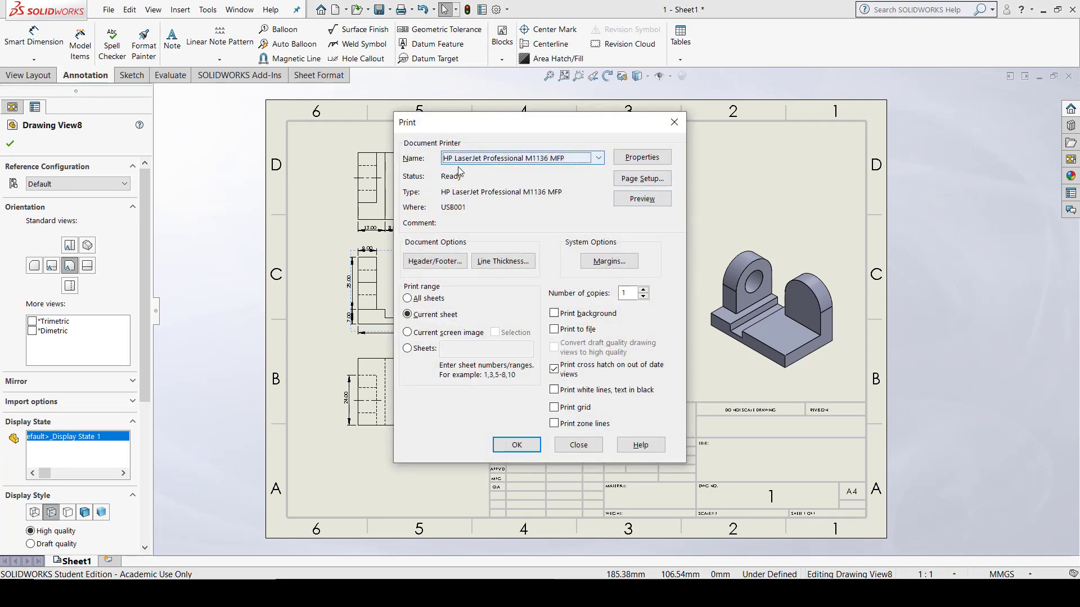
# - Choose Microsoft Print to PDF as the printer and check the sheet in the print preview
pyautogui.click(599, 161)
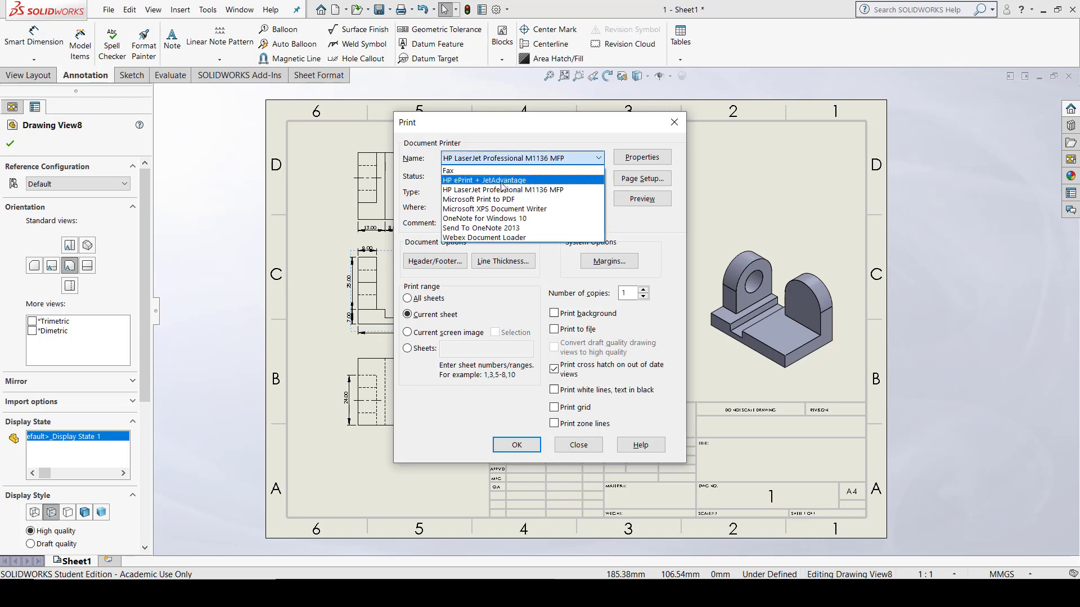
pyautogui.click(490, 201)
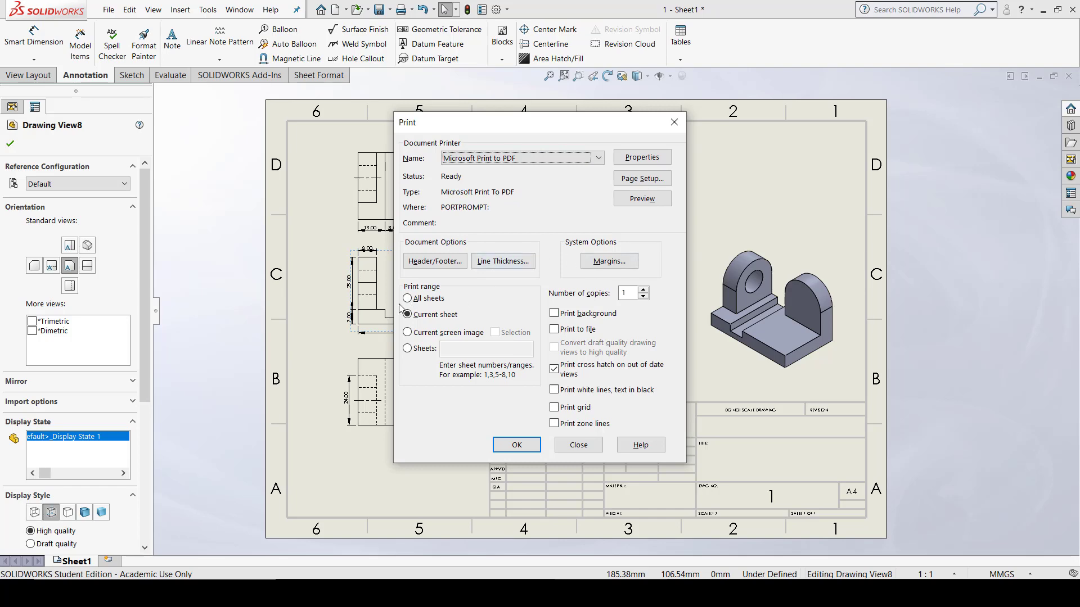
pyautogui.click(650, 199)
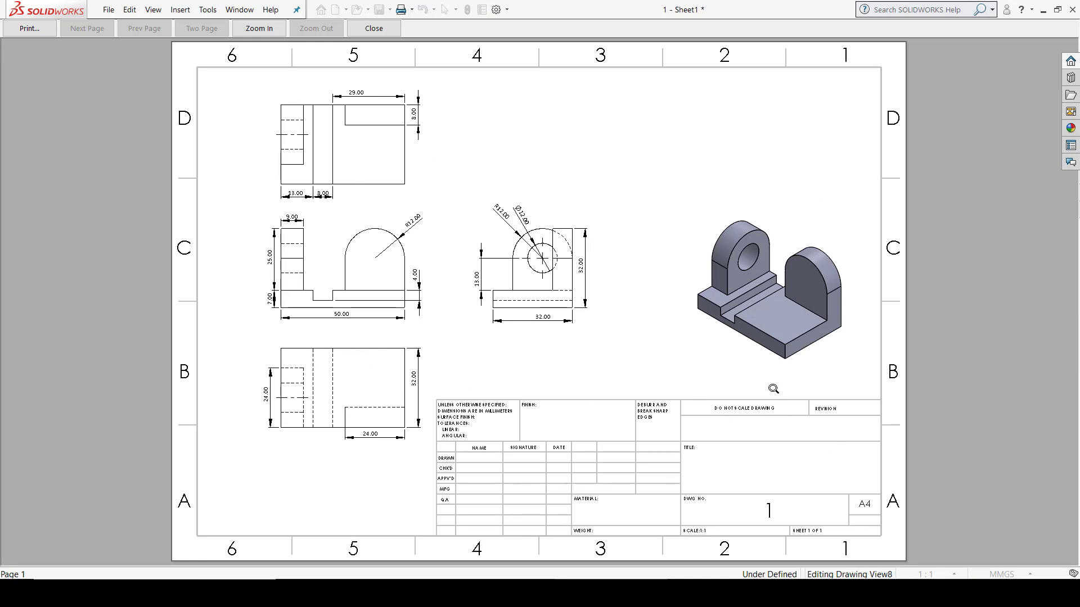
pyautogui.click(383, 29)
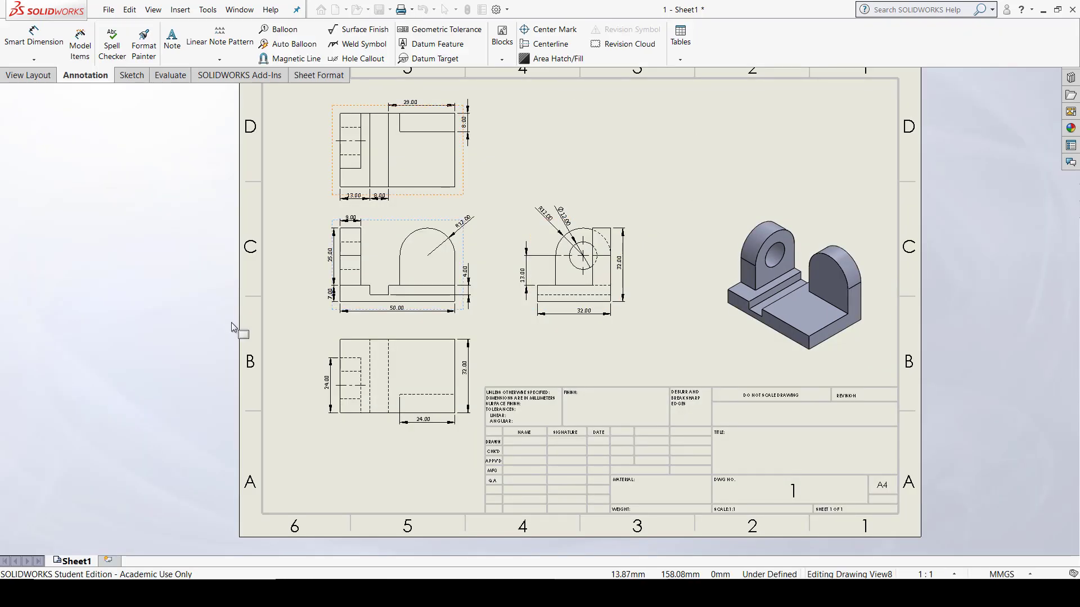